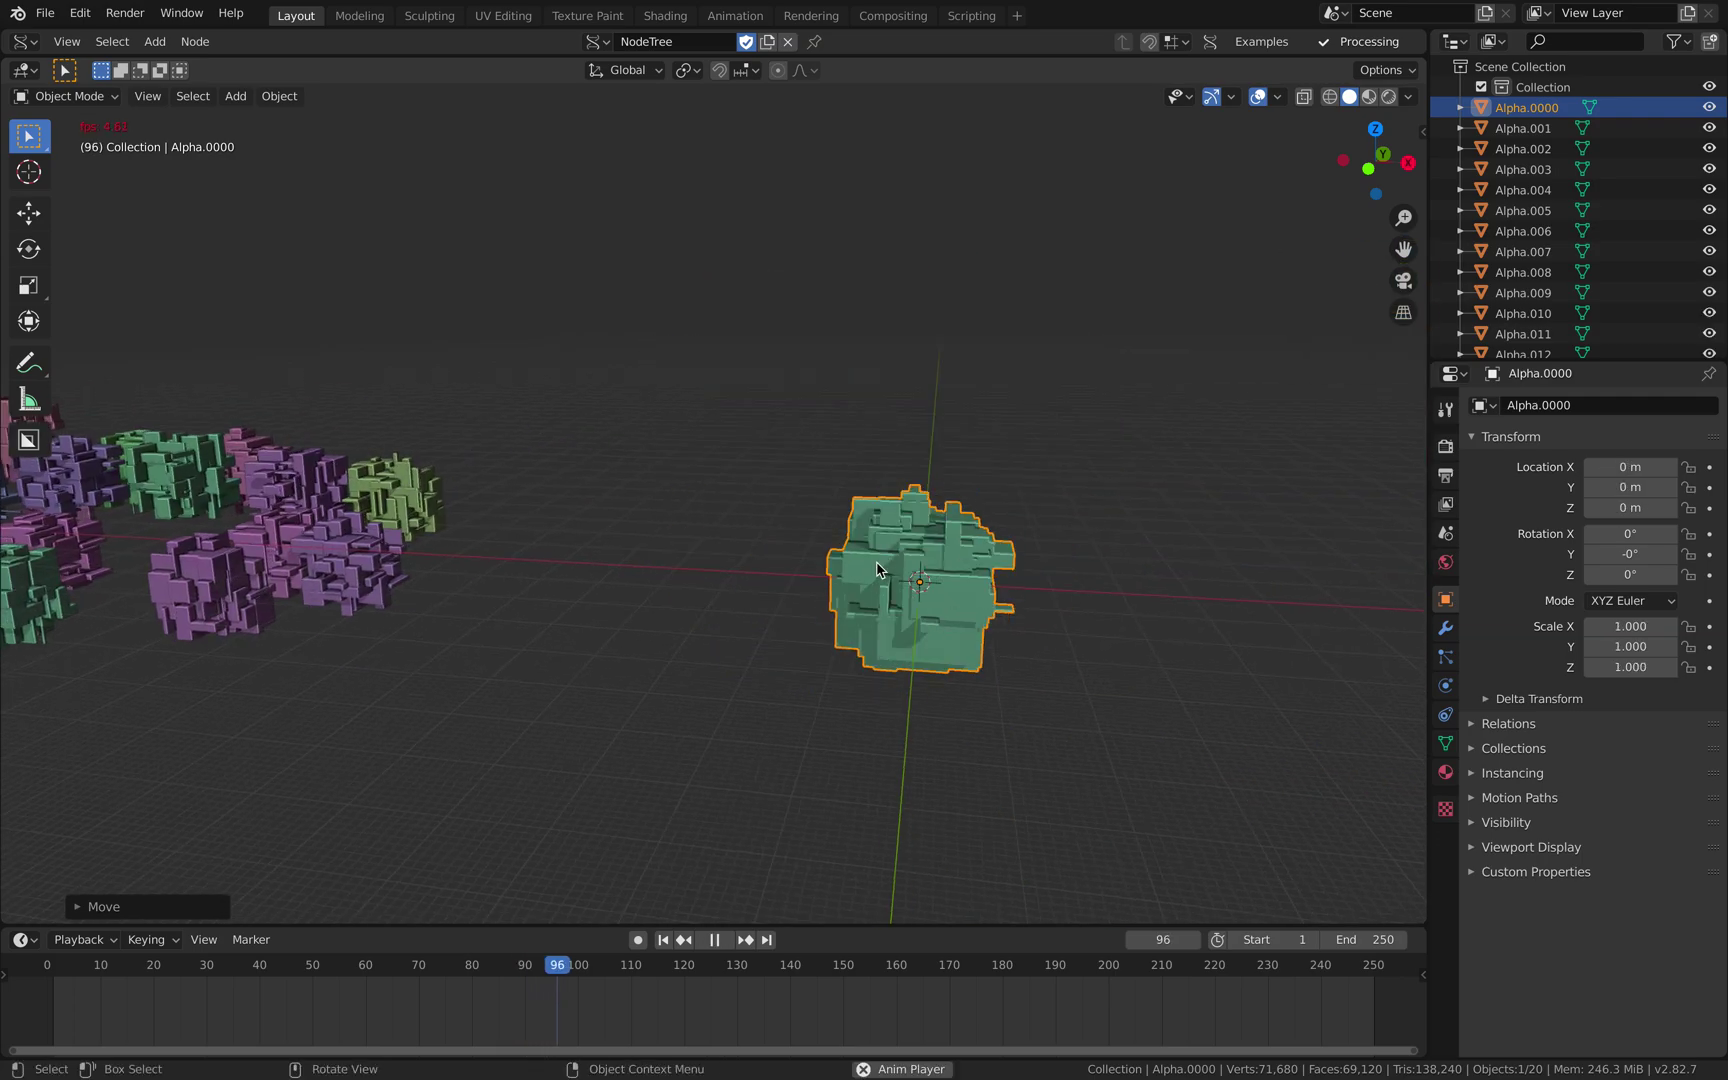
- Start a new General scene, saving the changes to transform_mesh_002
scroll(927, 570, up, 1)
key(space)
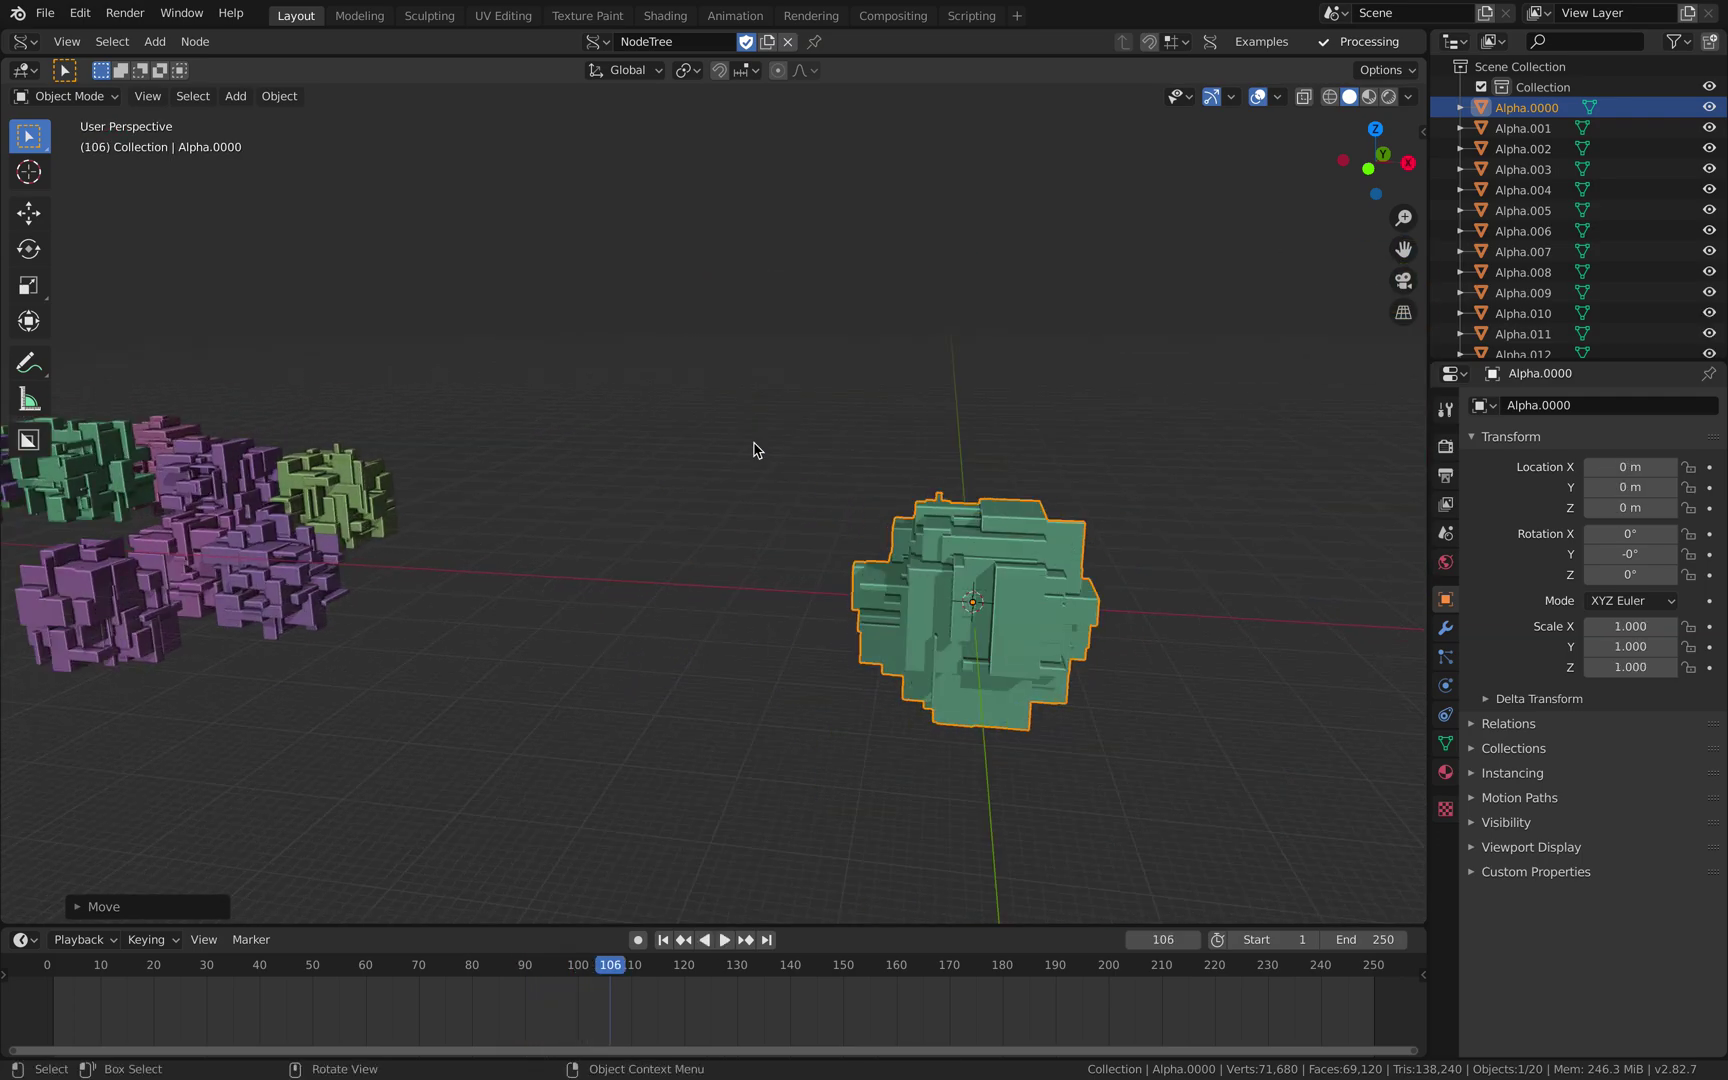
click(45, 12)
mouse_move(70, 33)
click(283, 47)
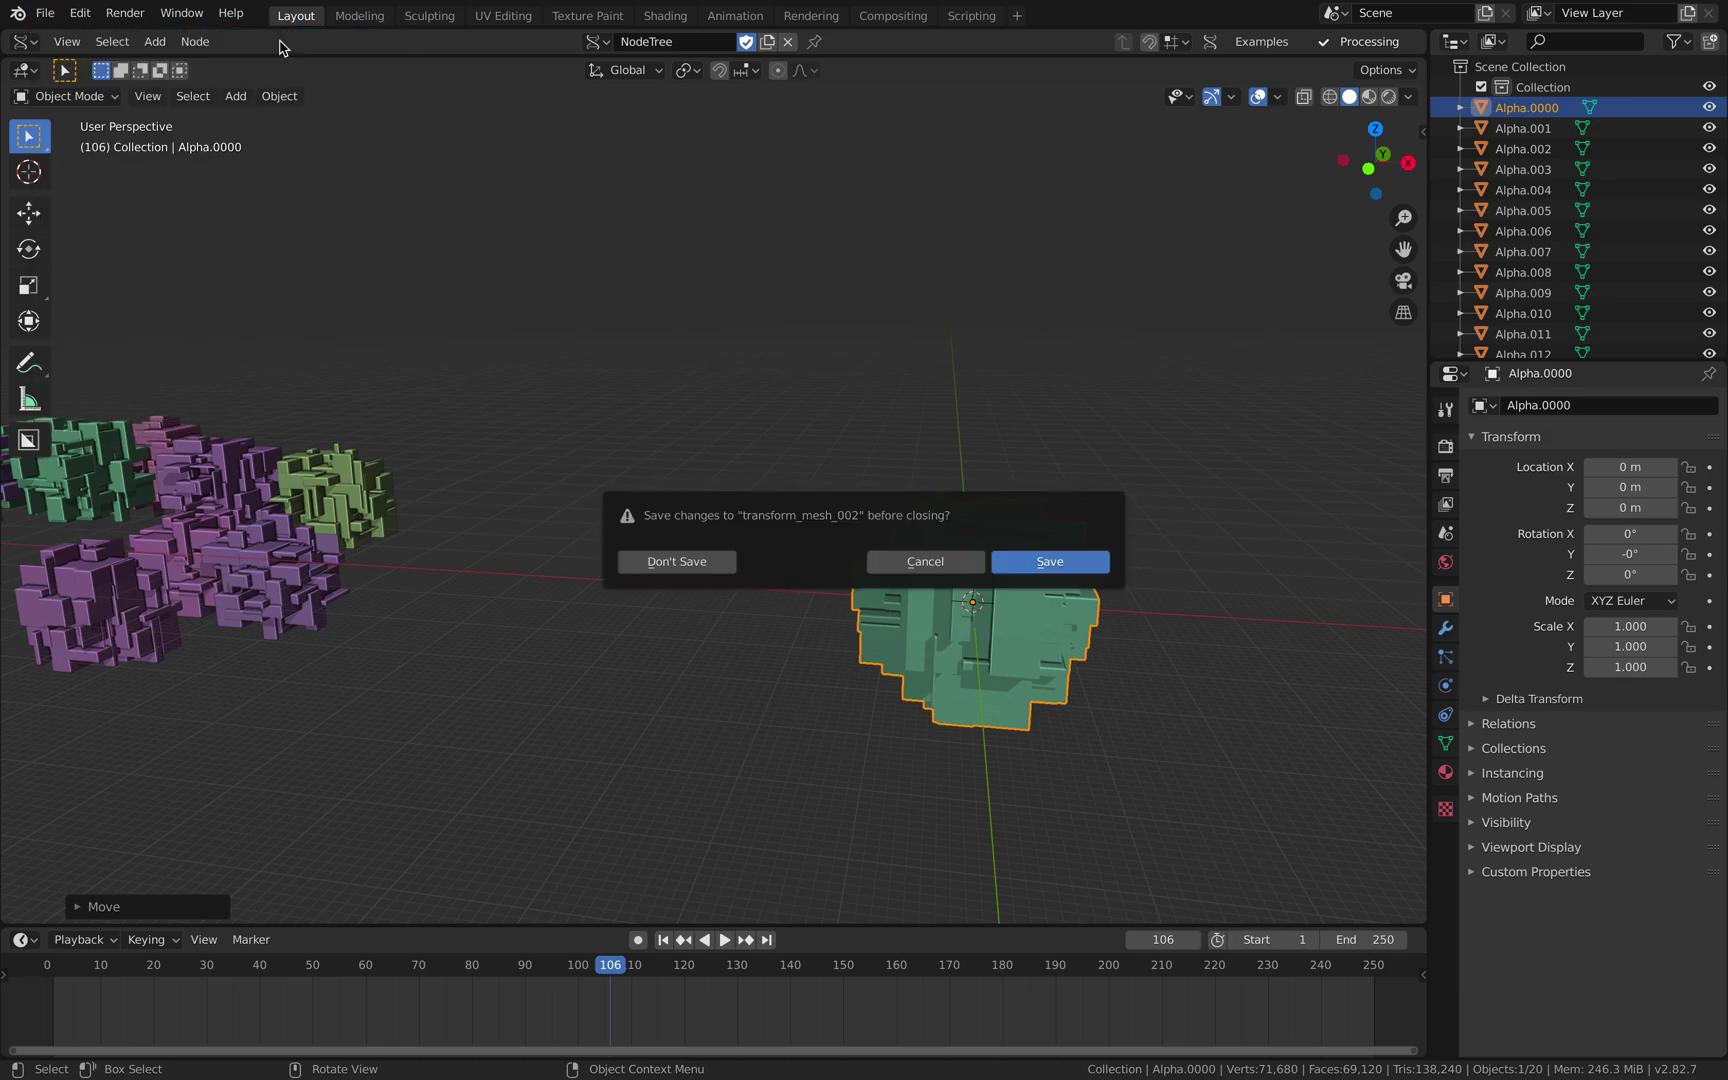
key(Return)
- Split the 3D viewport horizontally and set up a Sverchok Nodes editor with a new node tree in the upper area
drag(1424, 35, 1267, 527)
click(24, 43)
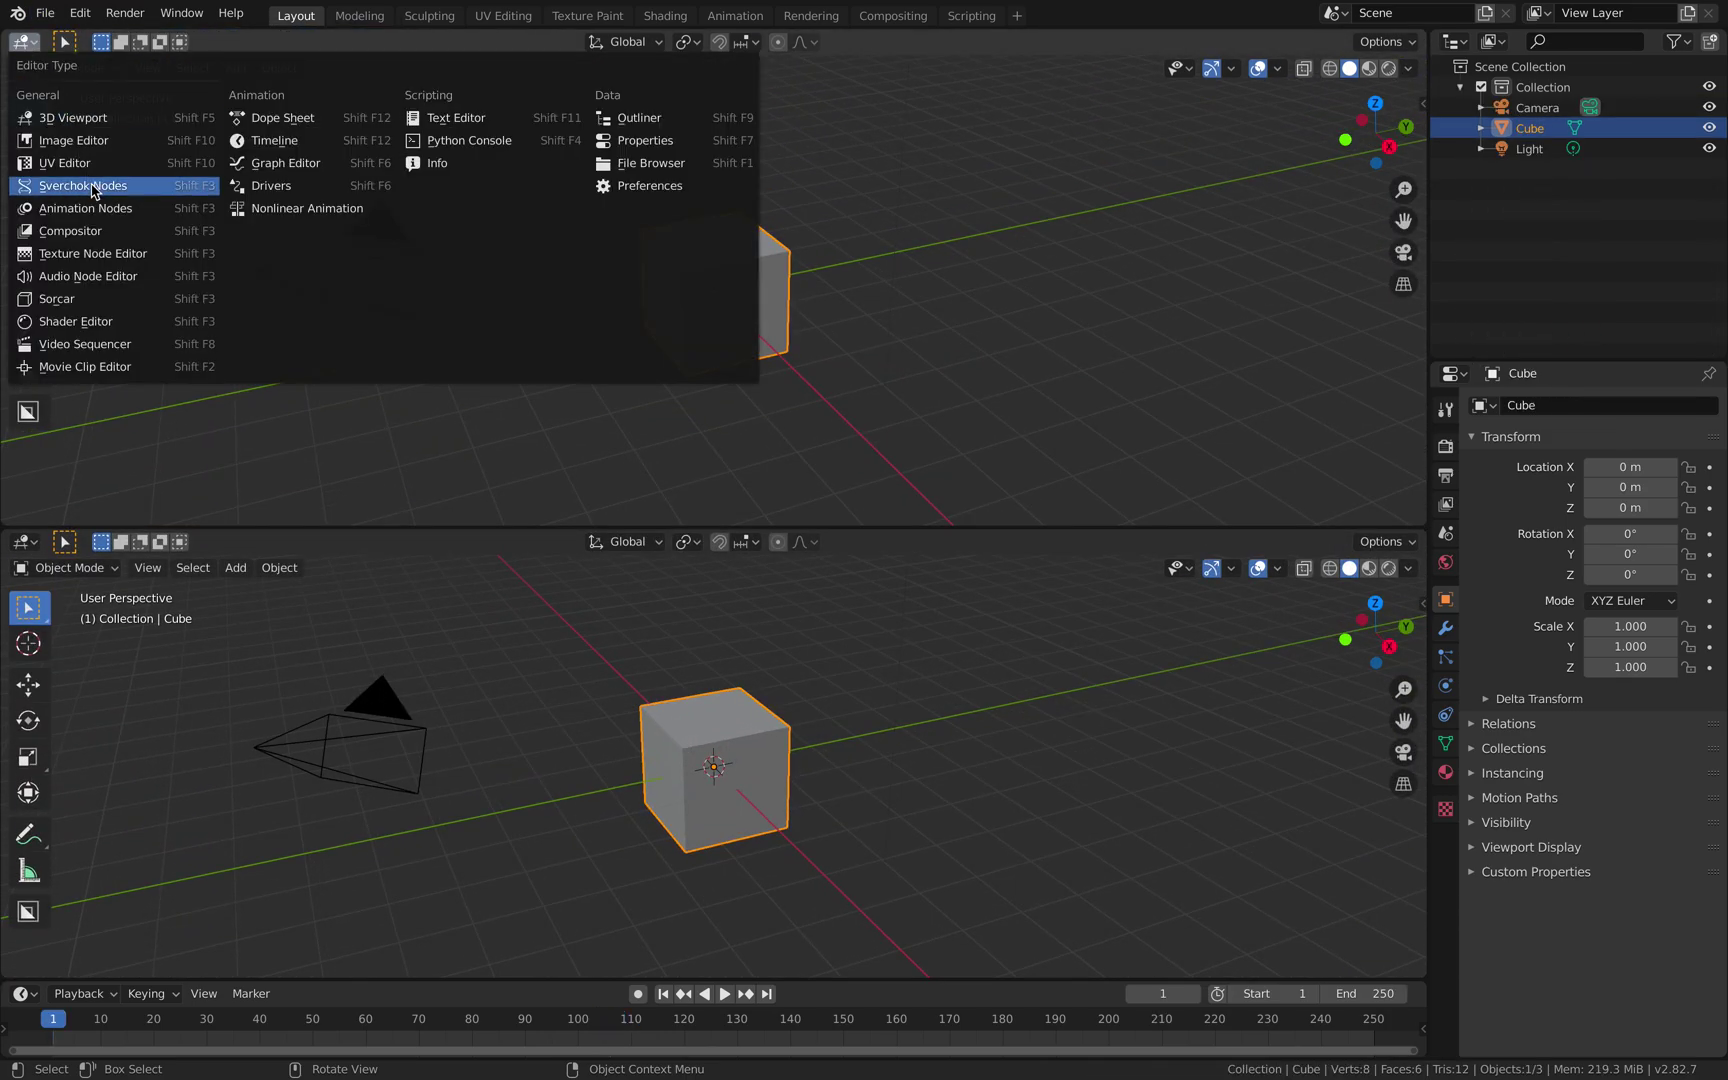
click(92, 188)
click(705, 42)
- Add a Transform Mesh node to the node tree and hide the node editor's sidebar
key(alt+space)
text(trans)
key(Down)
key(Down)
key(Return)
scroll(780, 197, up, 1)
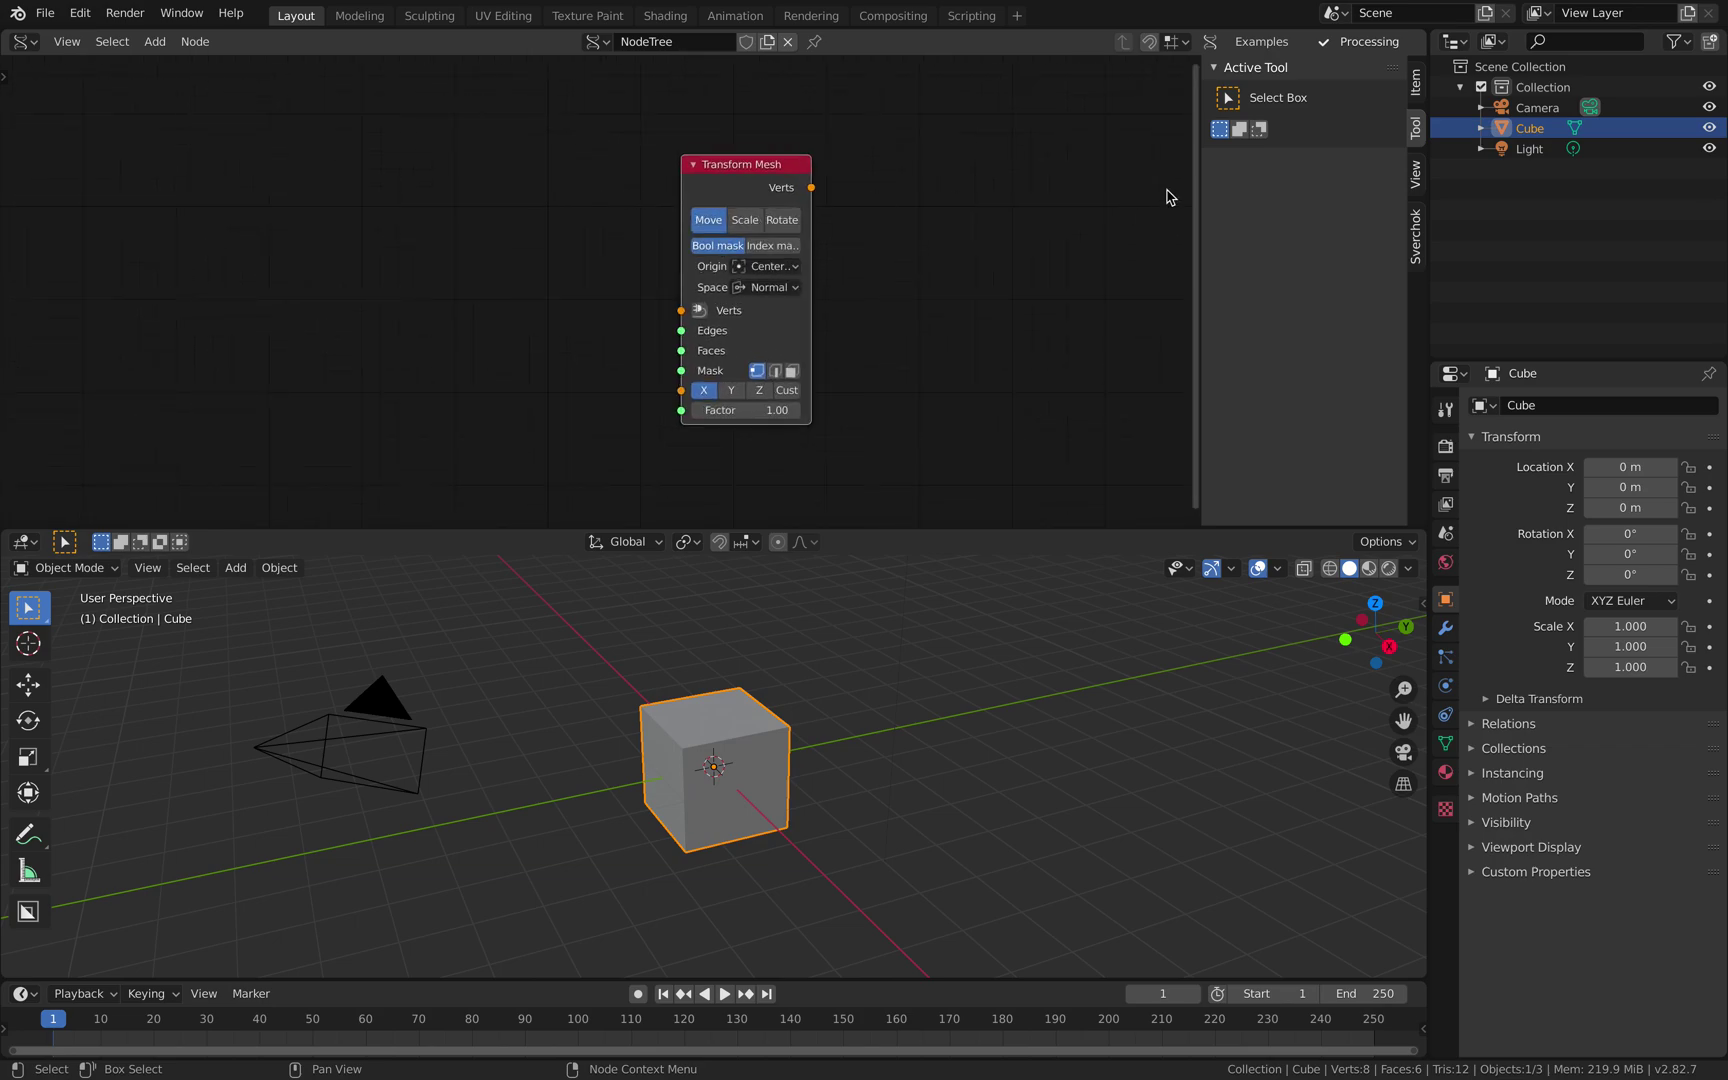
key(n)
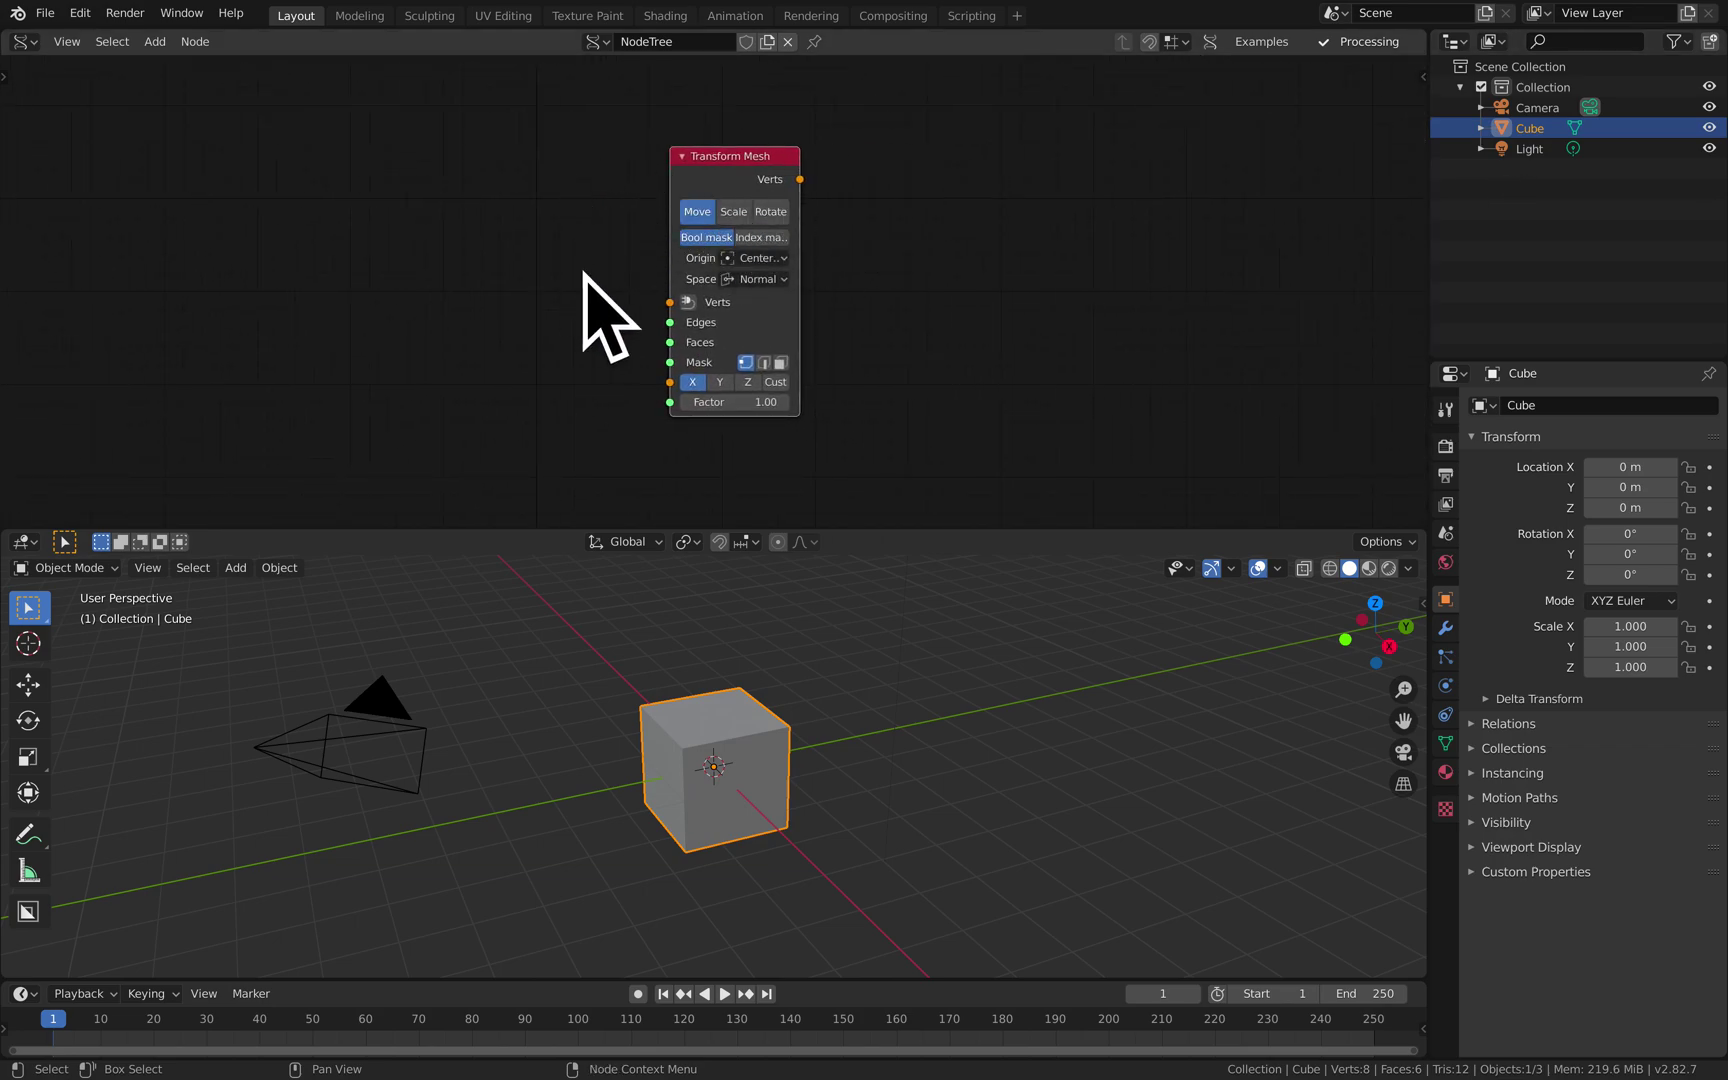
- Add a Viewer BMesh node beside the Transform Mesh node and delete the default cube
key(shift+a)
text(bv alpha)
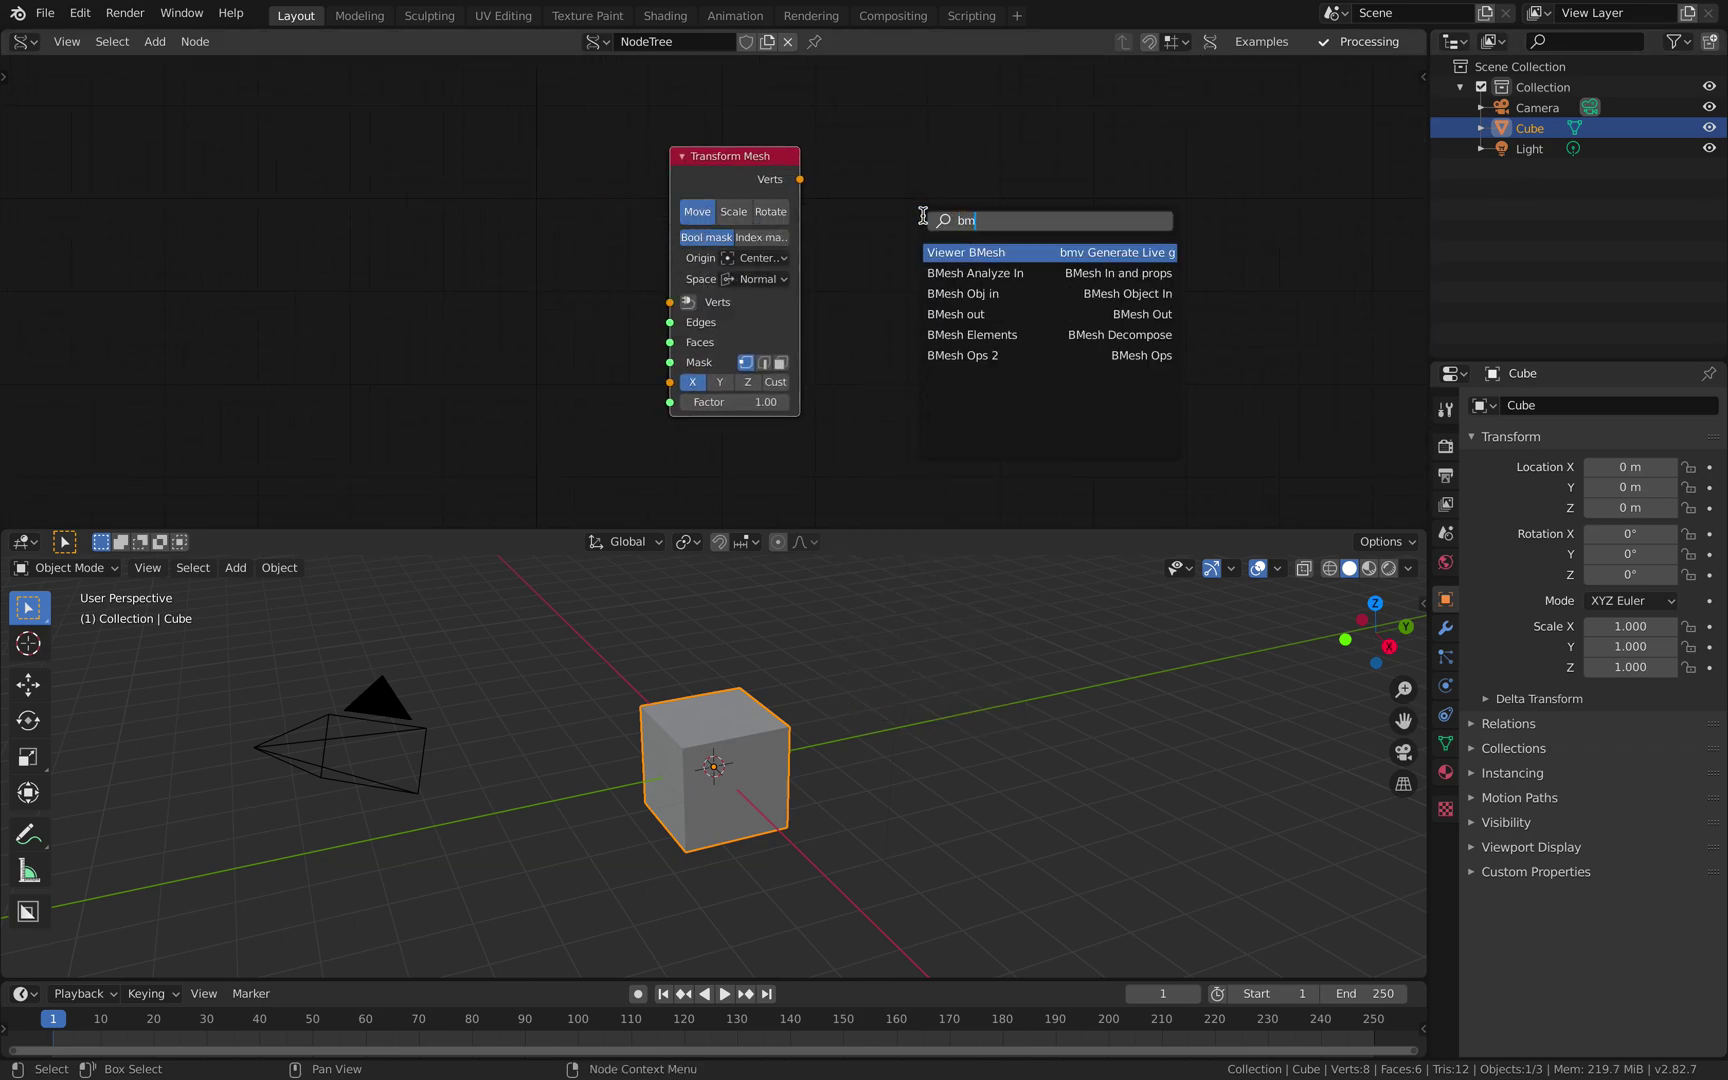
key(Return)
click(993, 190)
key(x)
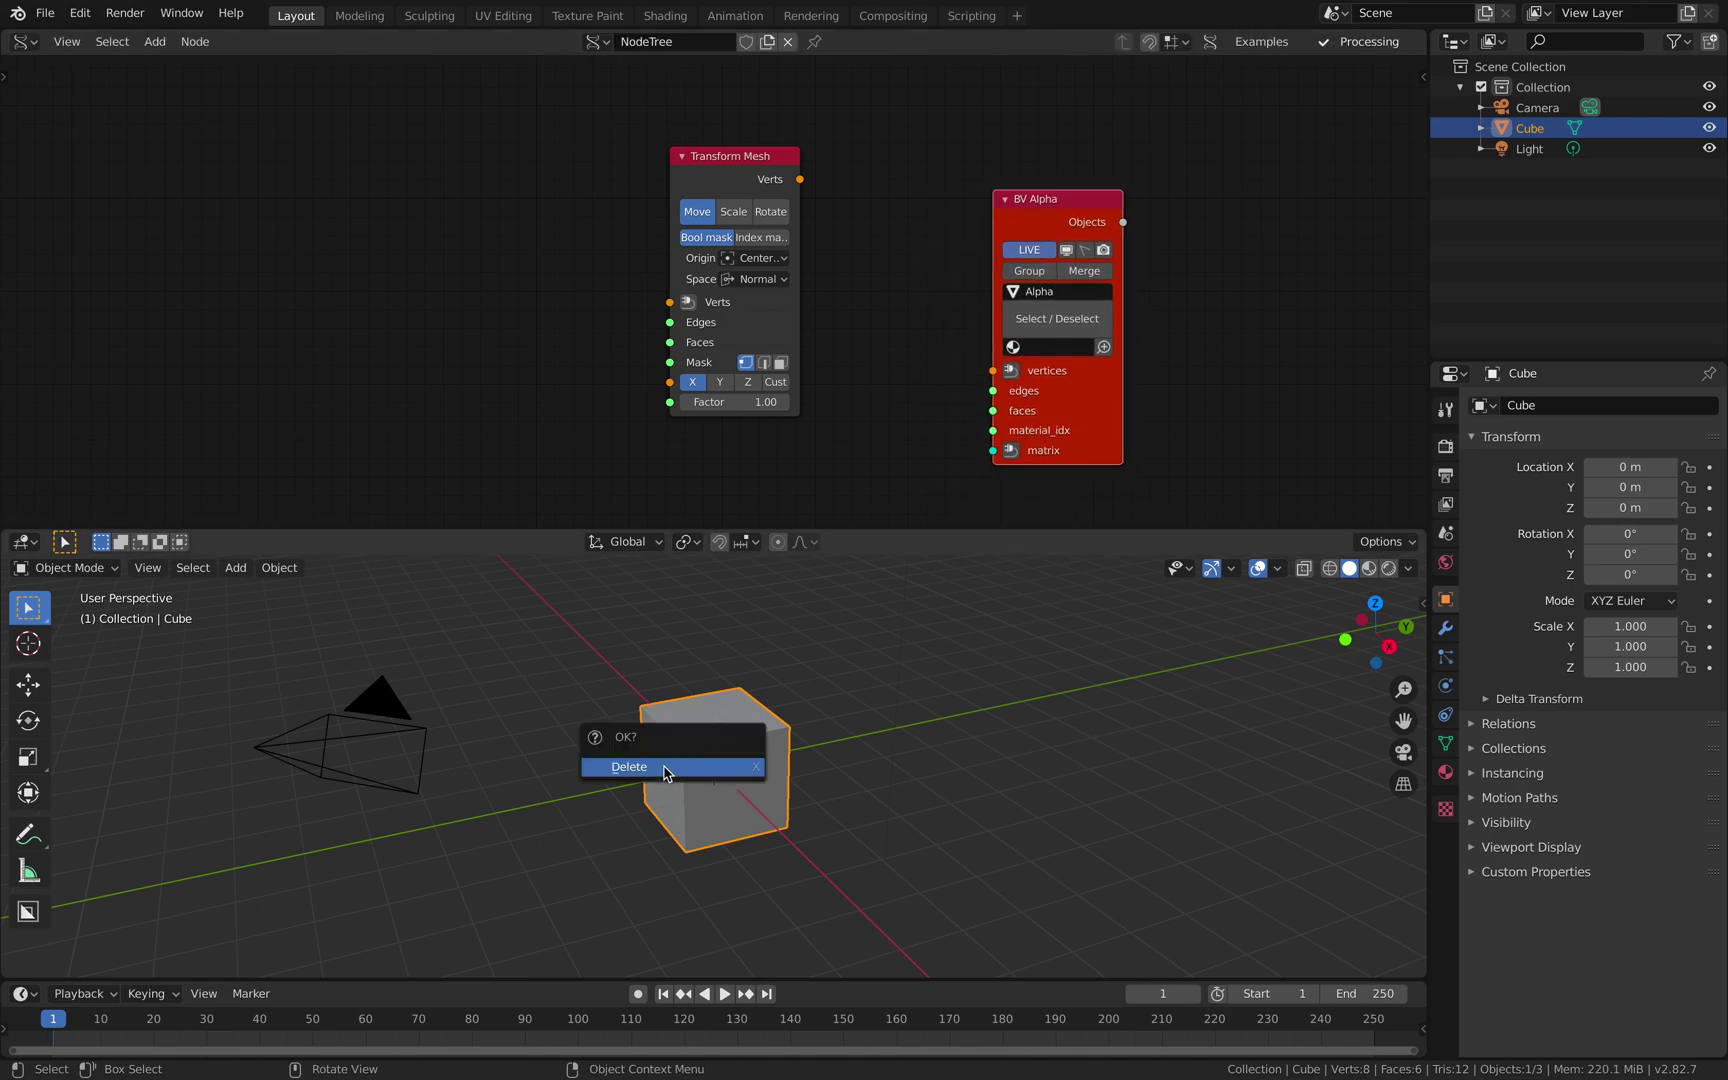
click(665, 765)
- Add a Suzanne node and connect its vertices and faces to the Transform Mesh node
key(shift+a)
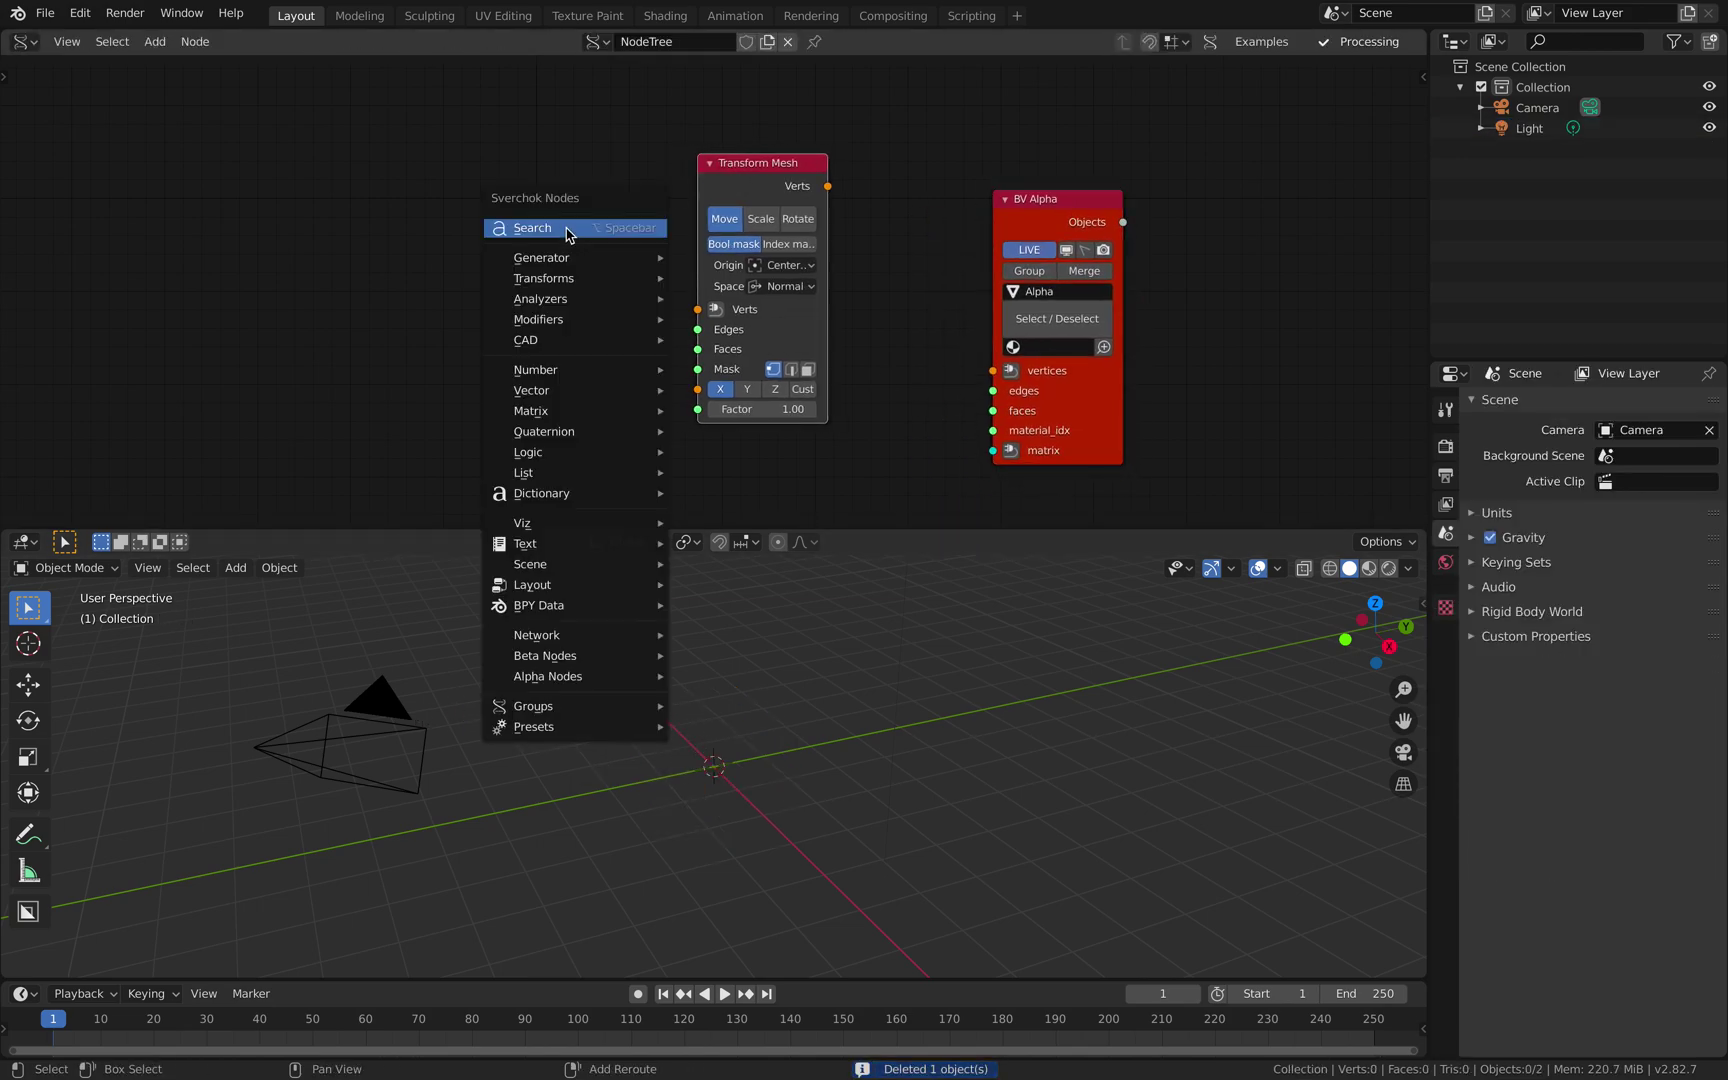
click(569, 230)
text(suz)
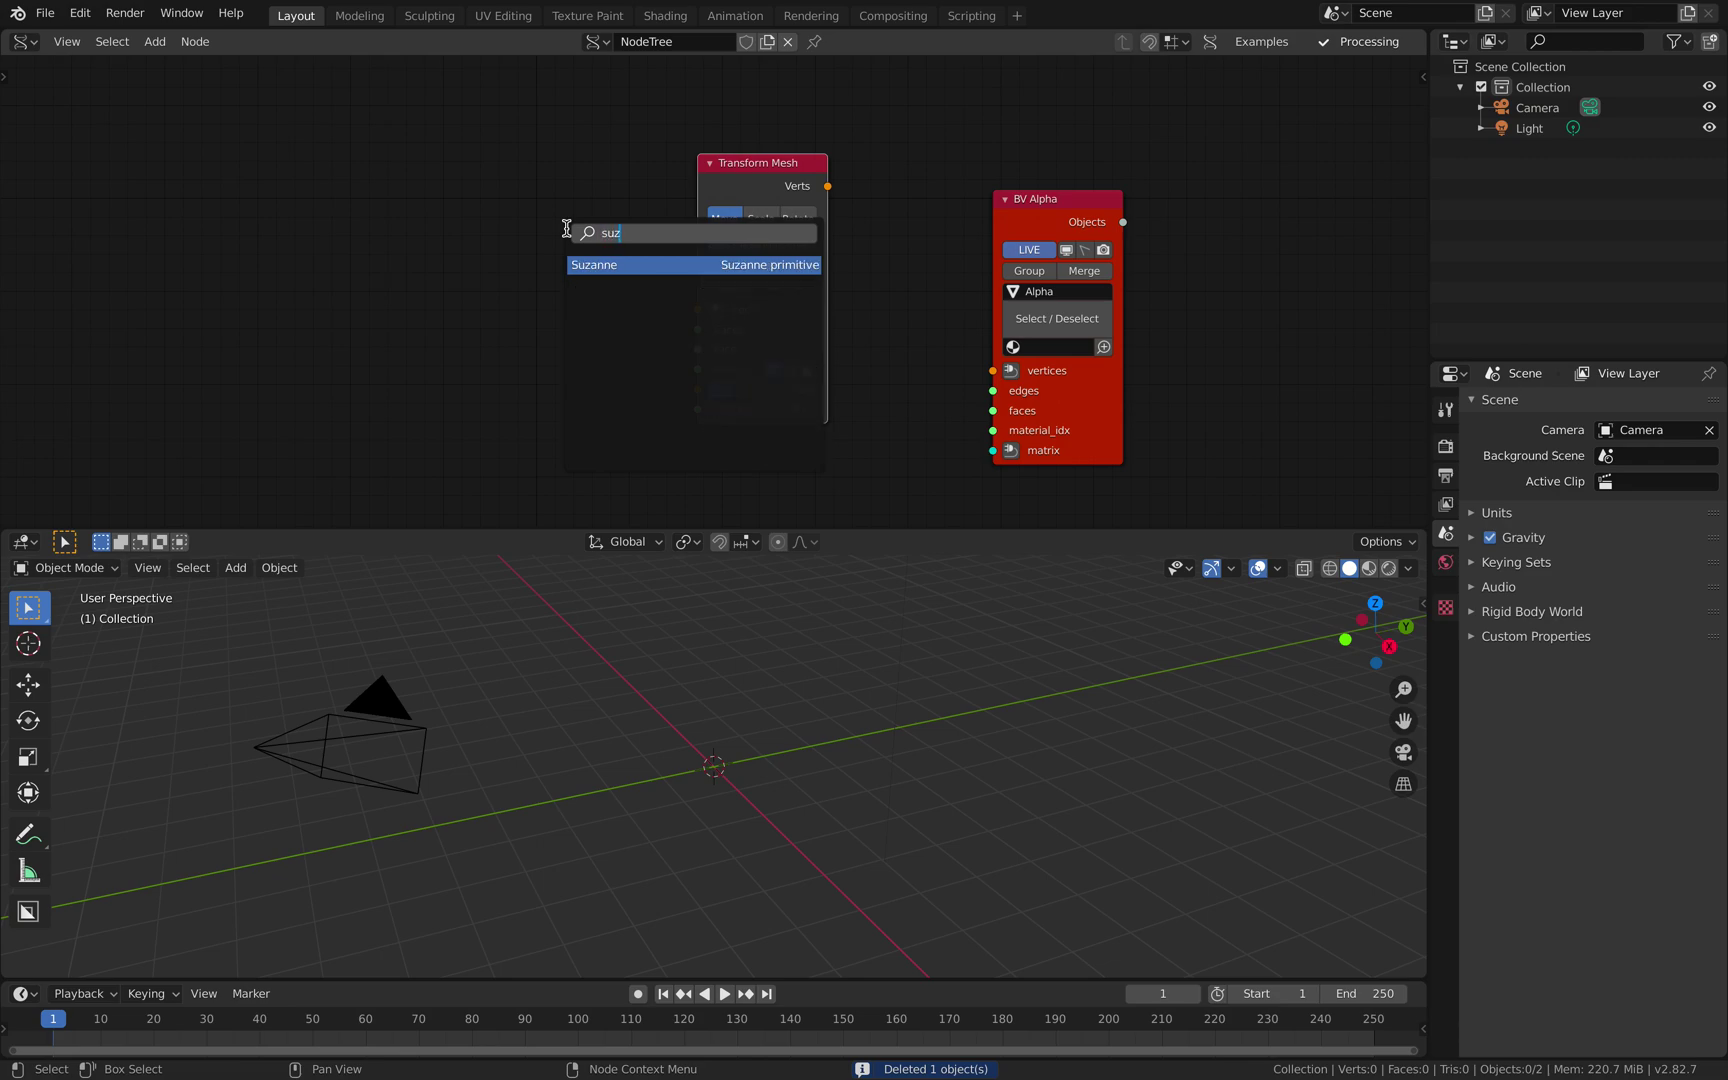
key(Return)
click(438, 238)
drag(636, 279, 565, 317)
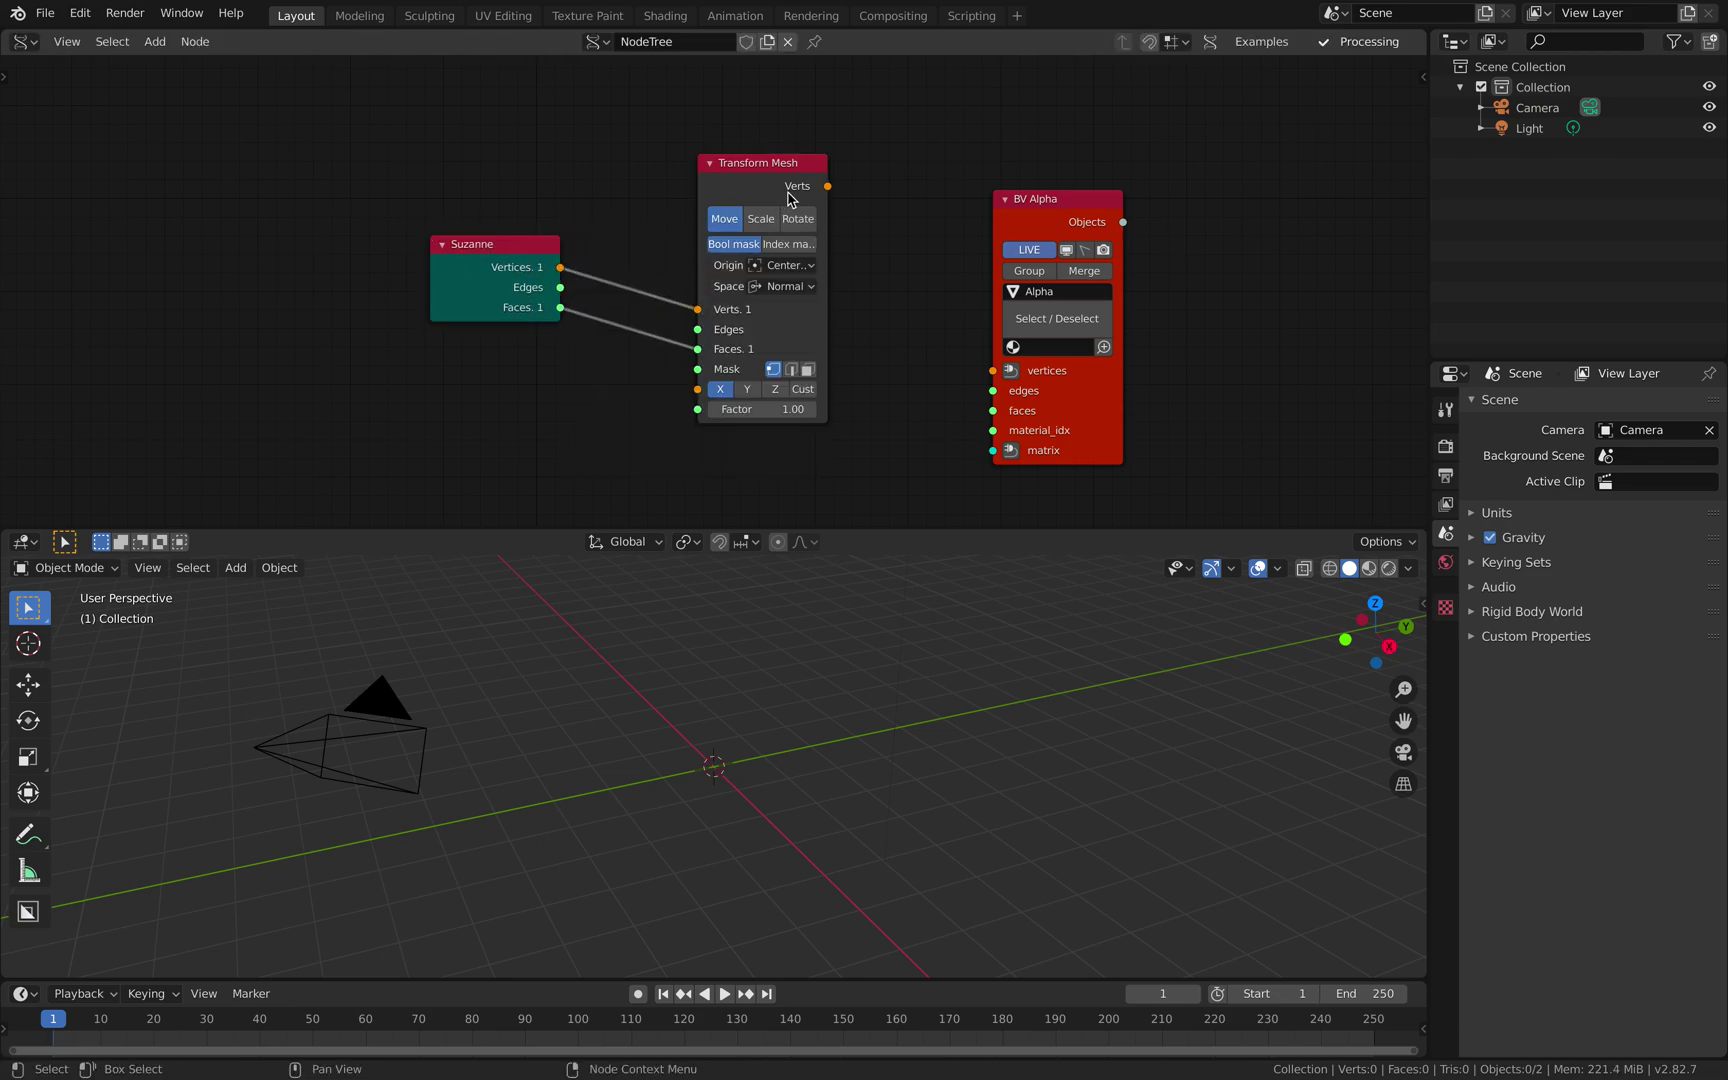
- Connect the Transform Mesh vertices output and the Suzanne faces output to the viewer node's vertices and faces inputs
drag(828, 187, 931, 295)
drag(988, 372, 993, 371)
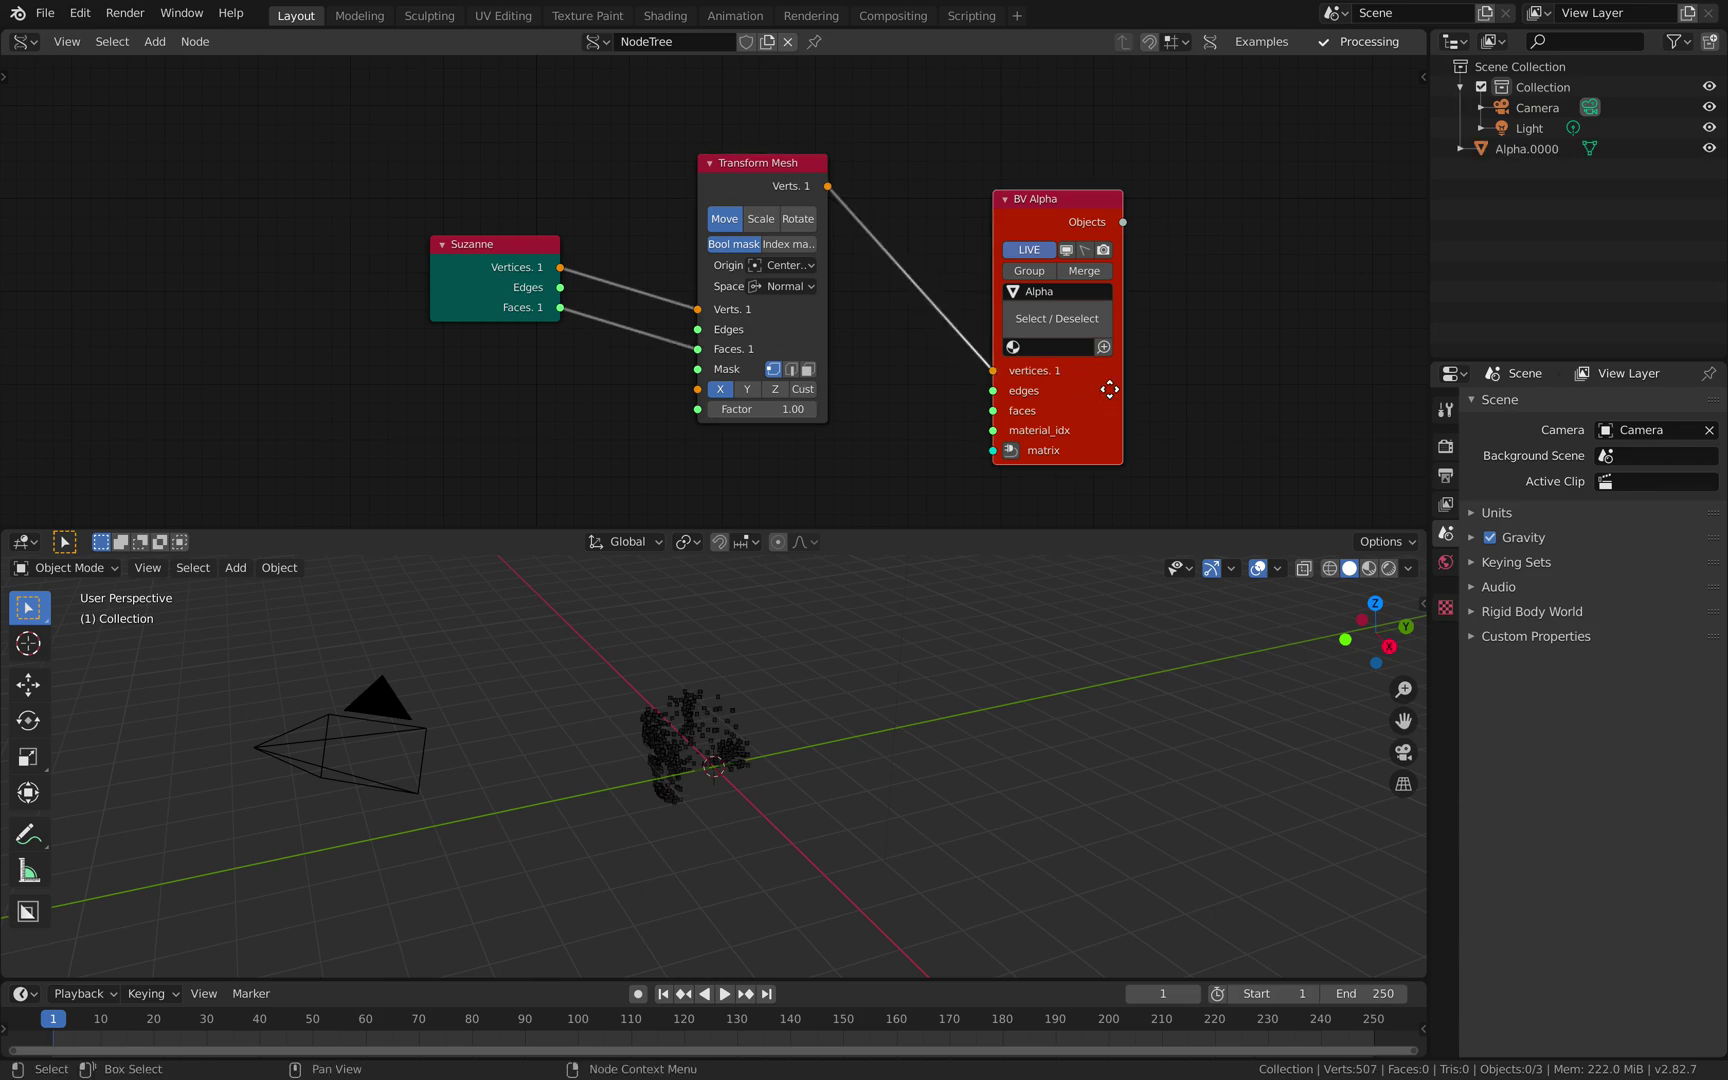
drag(1104, 348, 1155, 290)
drag(562, 313, 1045, 352)
- Widen the Transform Mesh node and space it apart from the Suzanne and viewer nodes
middle_drag(766, 771, 864, 687)
scroll(864, 390, down, 1)
middle_drag(864, 390, 810, 394)
scroll(778, 284, up, 1)
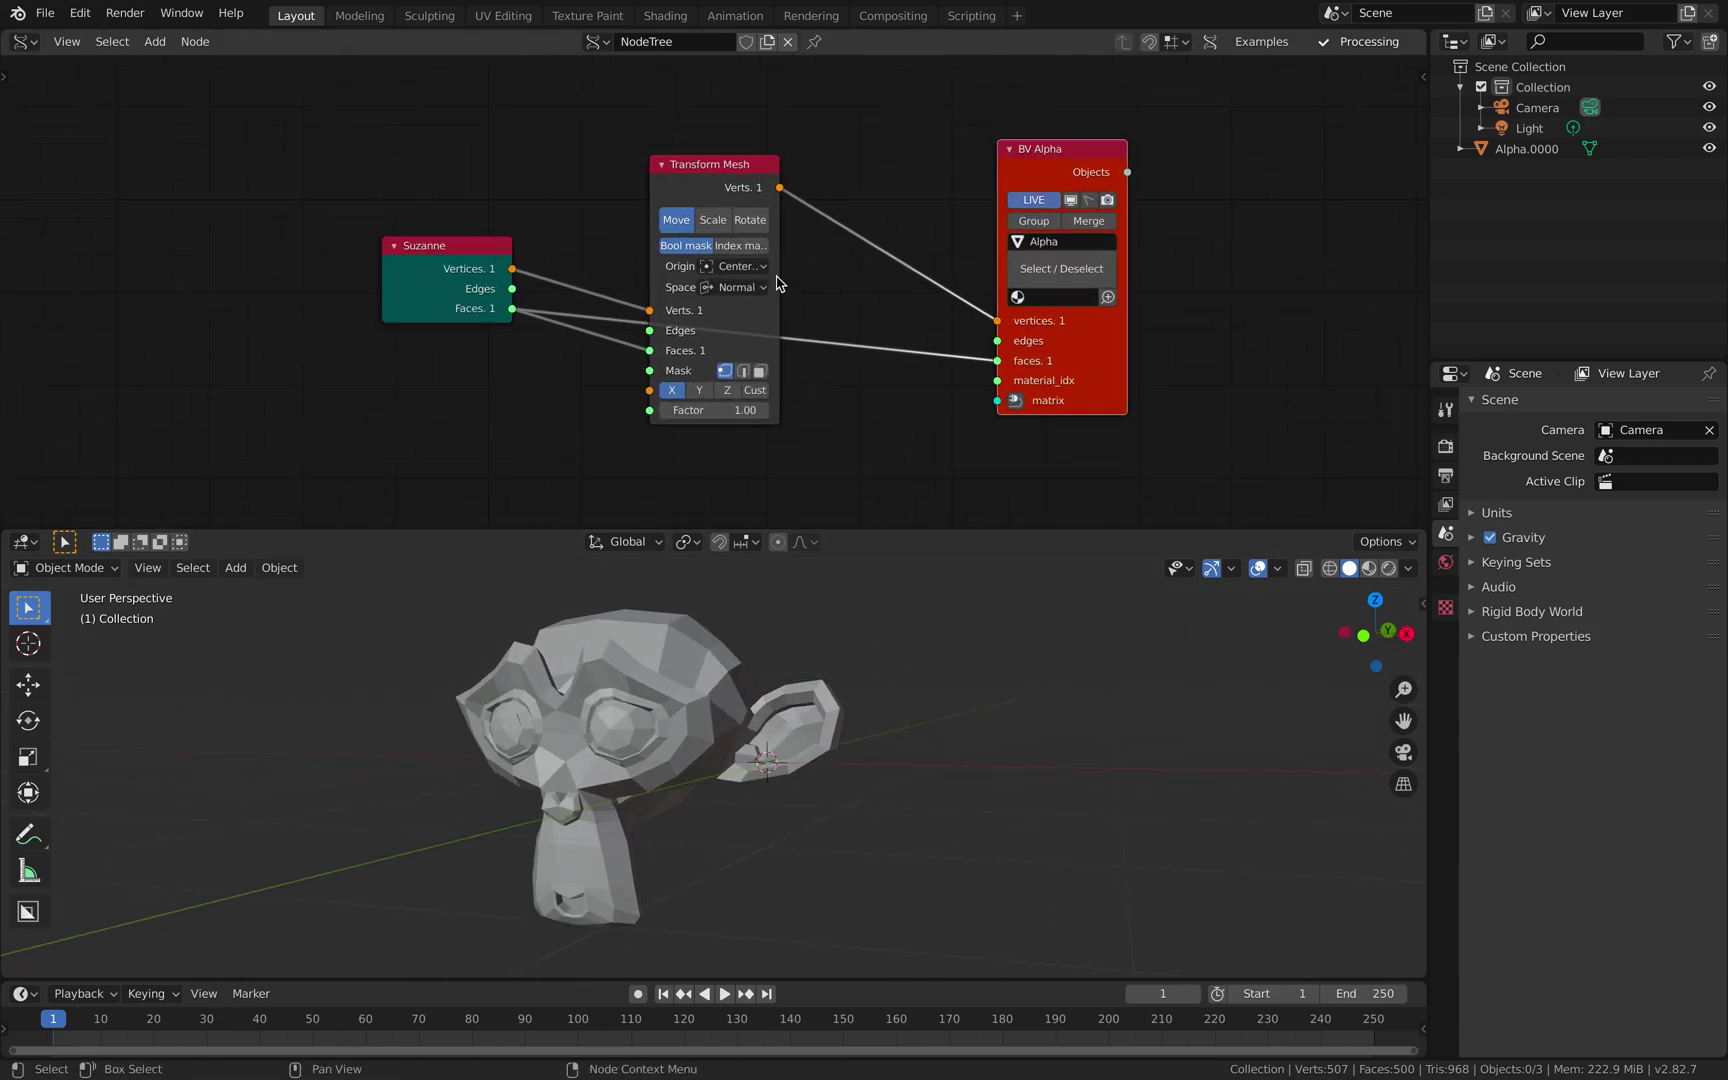
drag(778, 274, 872, 272)
drag(1040, 148, 1108, 148)
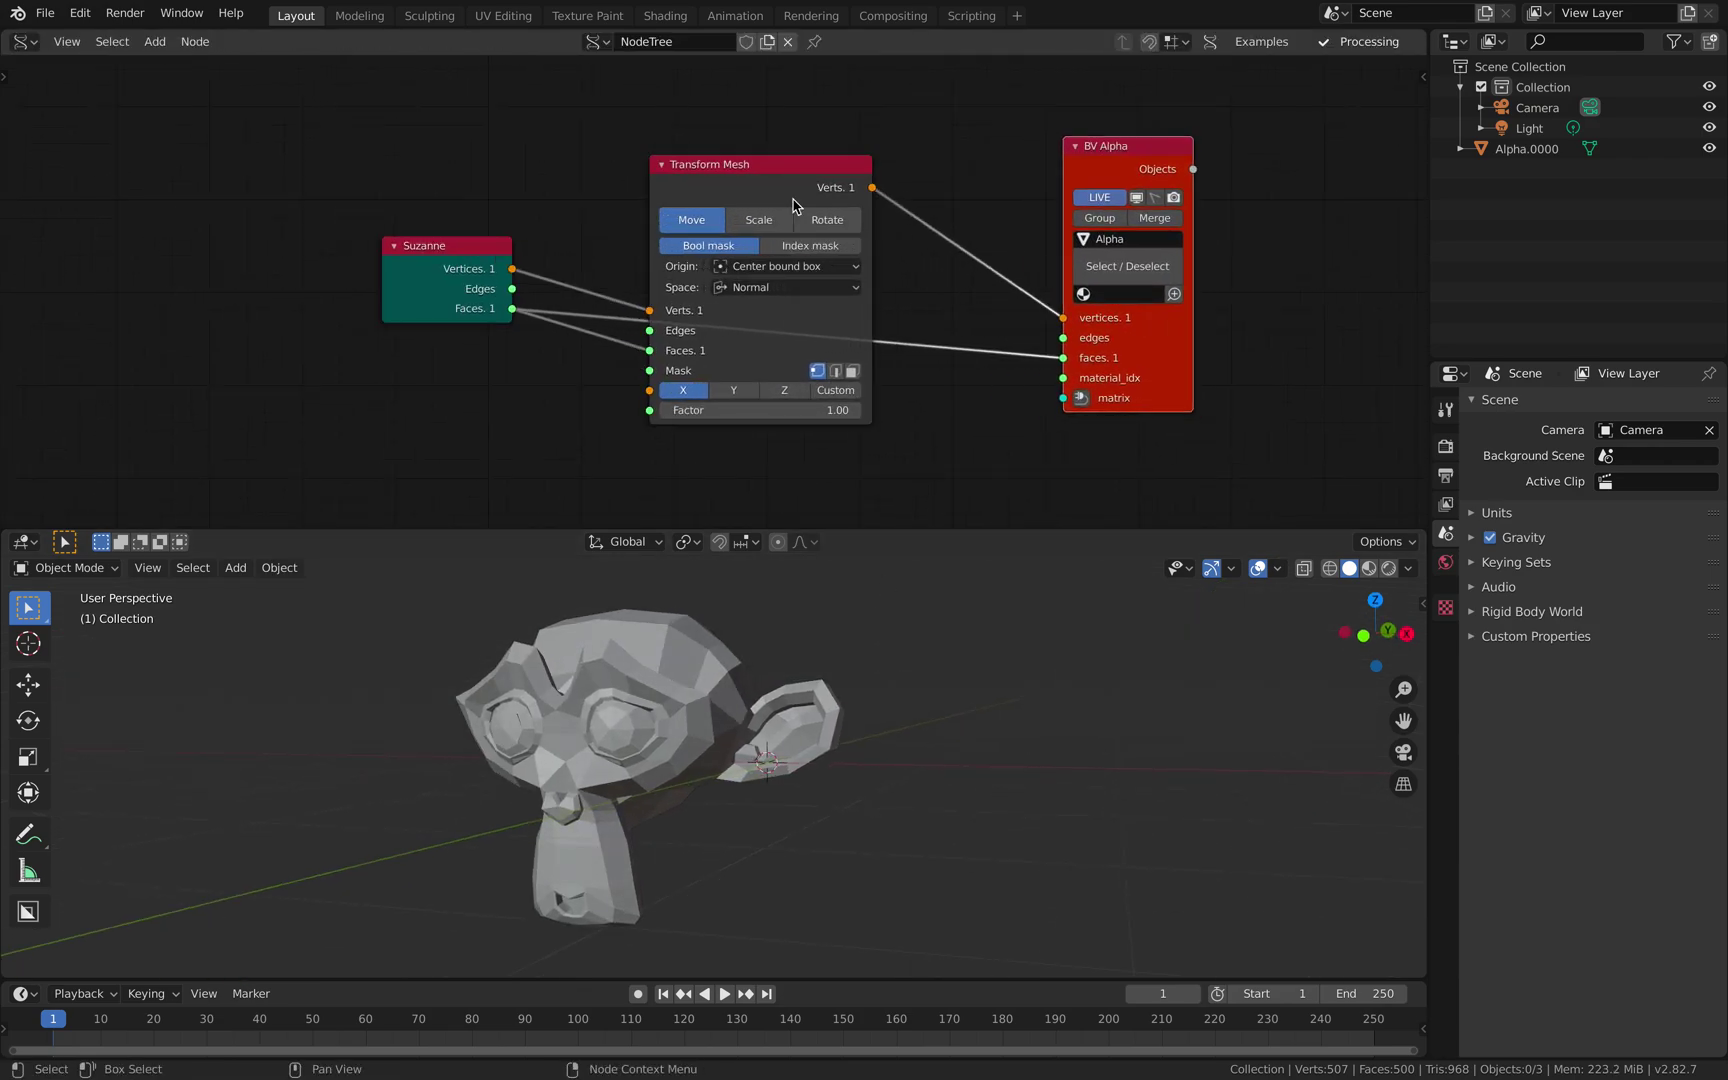
middle_drag(745, 169, 725, 257)
drag(725, 257, 726, 119)
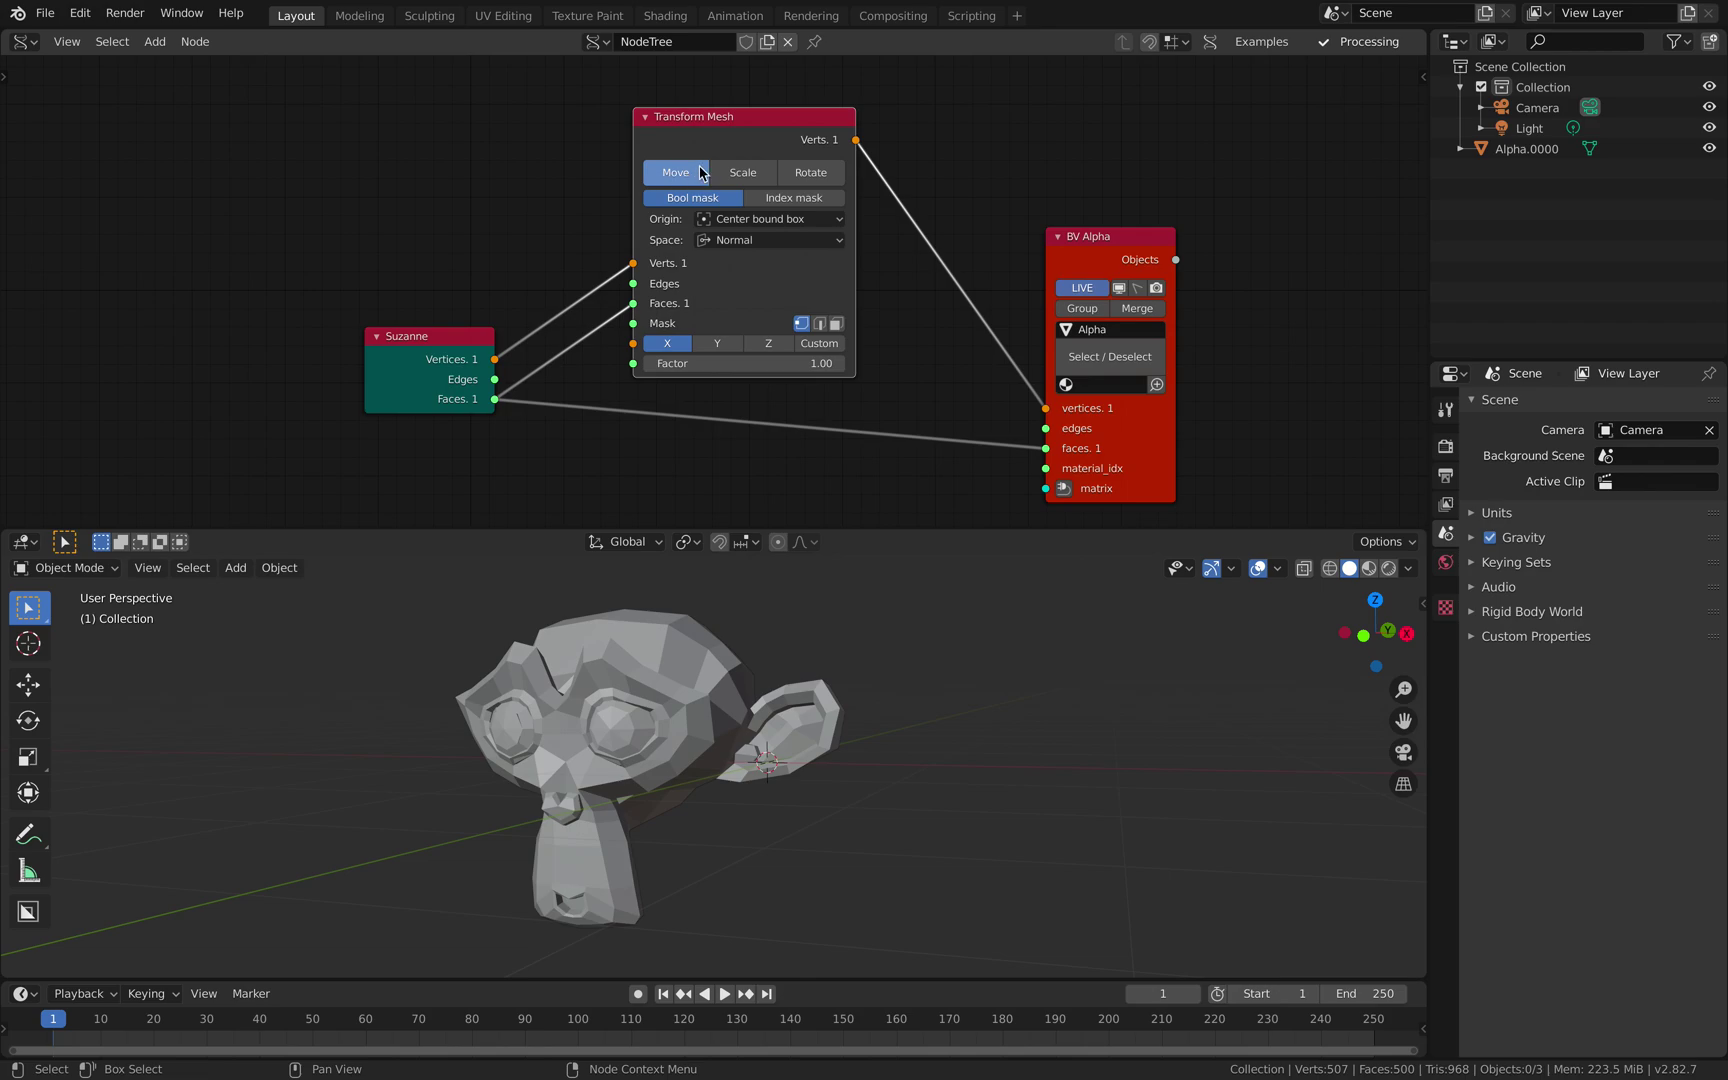
- Try different factors on the Transform Mesh node and its Scale mode along the Y and Z axes
scroll(590, 220, down, 2)
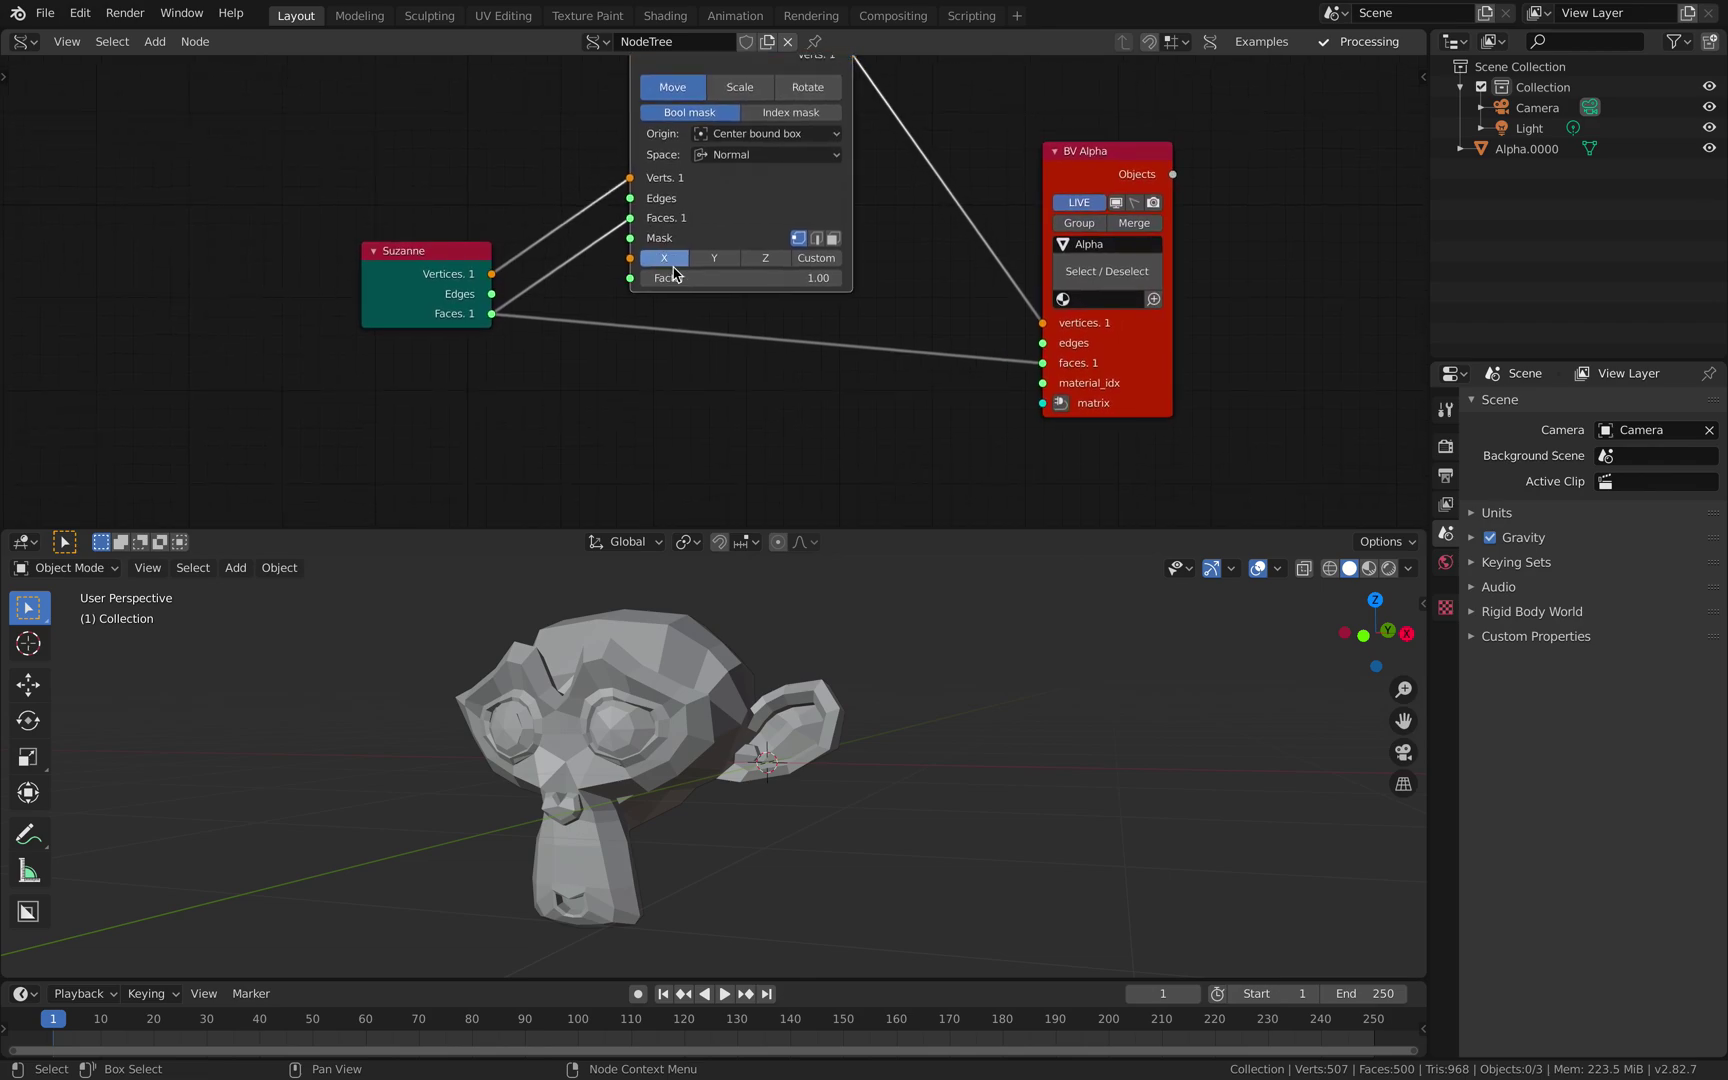
mouse_move(745, 278)
mouse_down()
mouse_move(802, 278)
mouse_move(634, 278)
mouse_move(840, 278)
mouse_move(662, 278)
mouse_move(761, 278)
mouse_move(718, 278)
mouse_up()
click(740, 87)
click(714, 258)
click(765, 258)
- Set the Transform Mesh node to Rotate about the X axis
click(800, 92)
click(714, 258)
click(672, 260)
- Rearrange the Suzanne, Transform Mesh and viewer nodes into a clearer layout
scroll(783, 253, down, 1)
scroll(783, 250, down, 1)
middle_drag(783, 250, 756, 287)
drag(681, 108, 760, 126)
drag(997, 203, 958, 163)
click(810, 200)
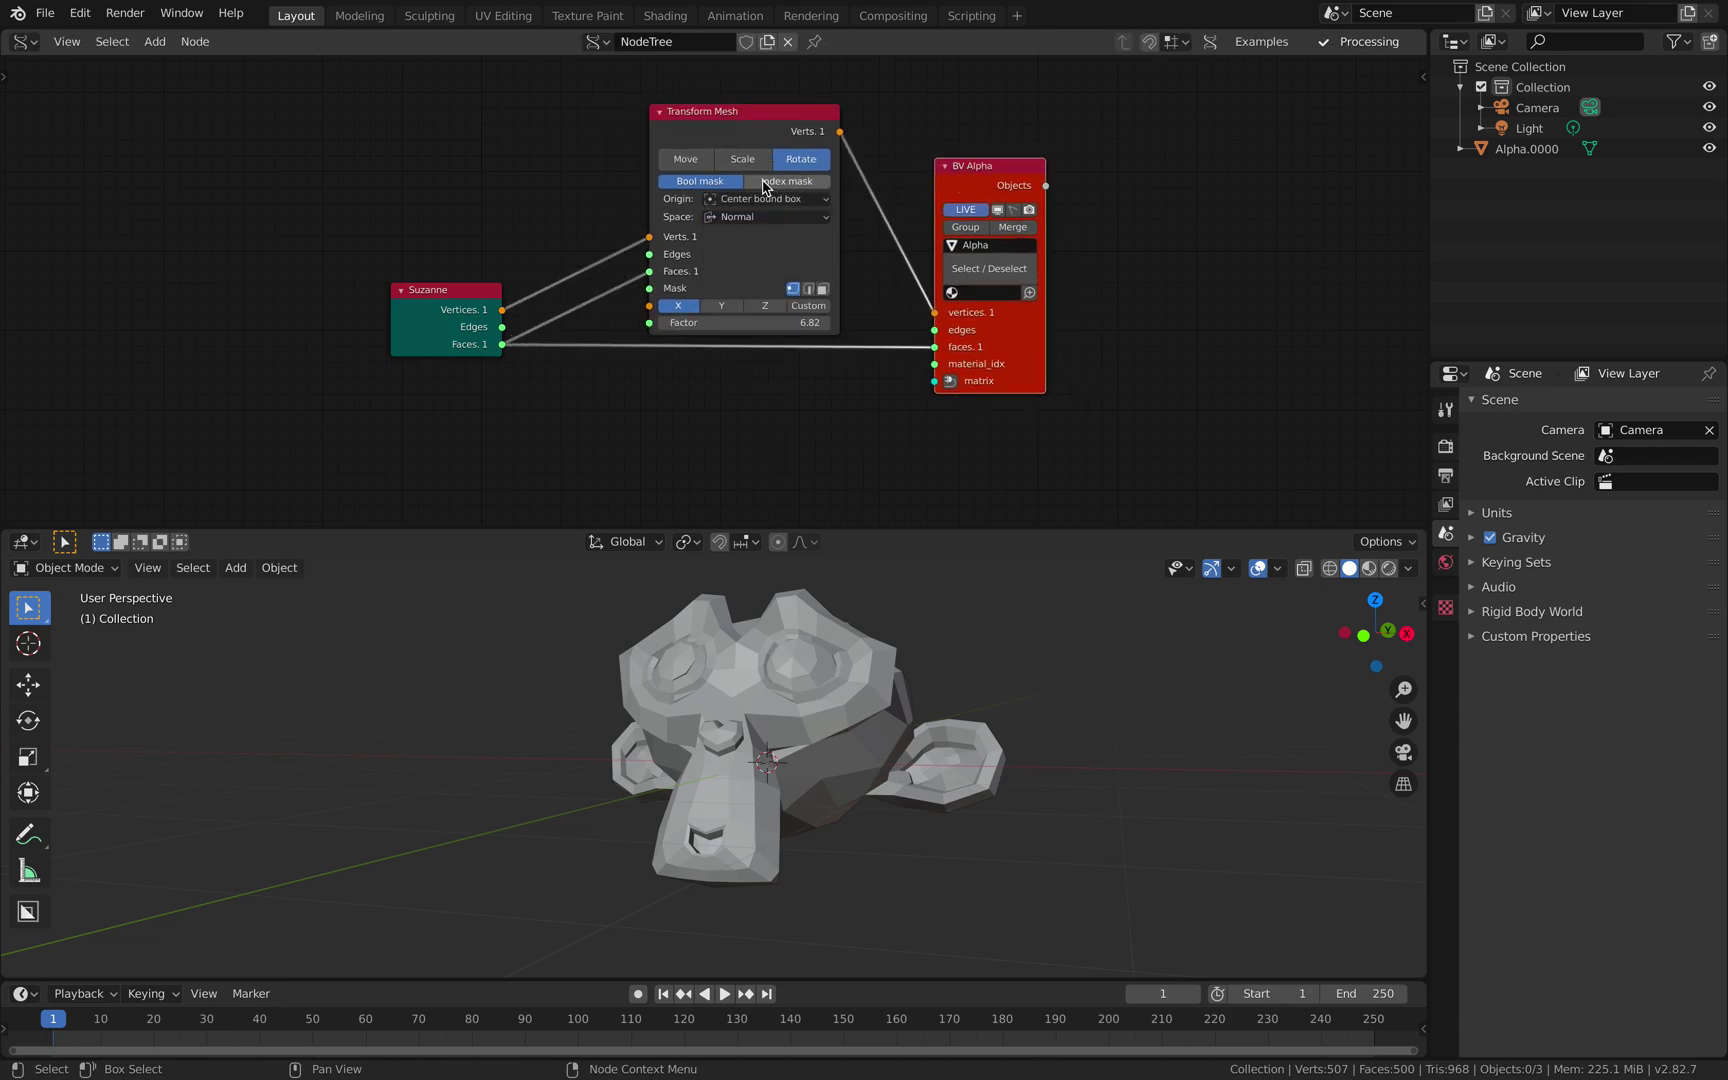
drag(466, 300, 473, 300)
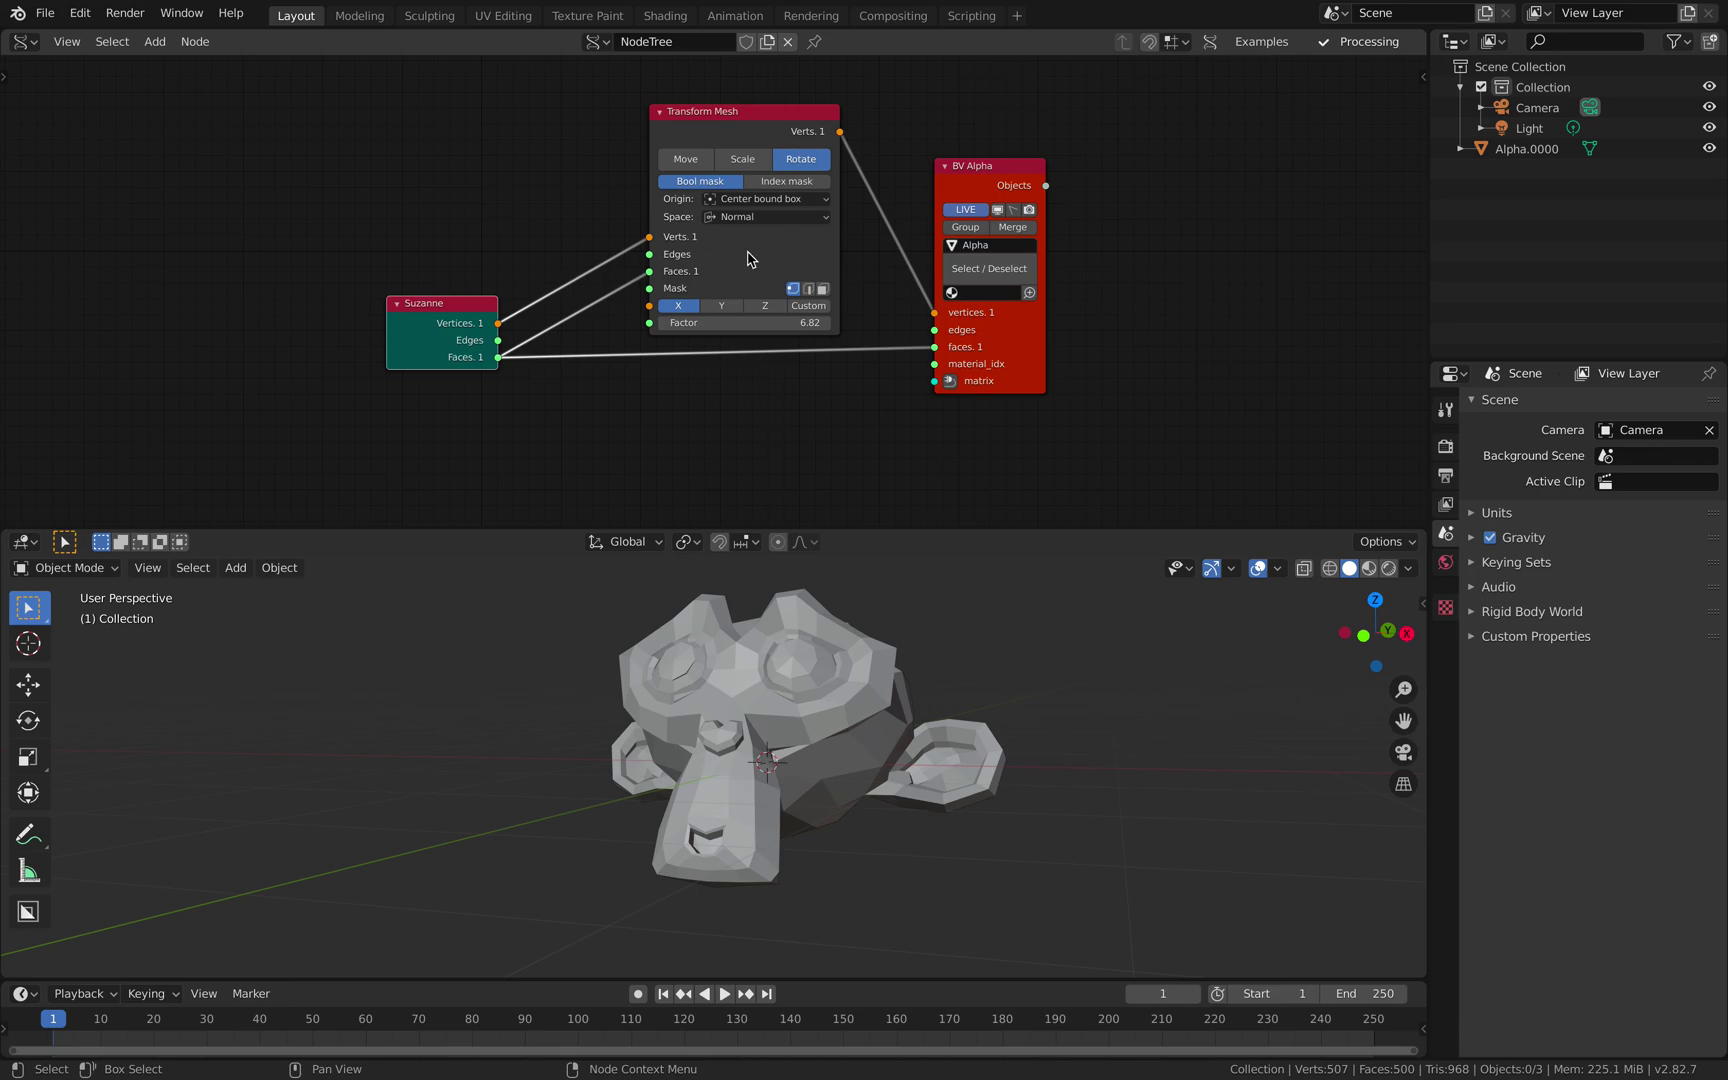
drag(955, 186, 975, 188)
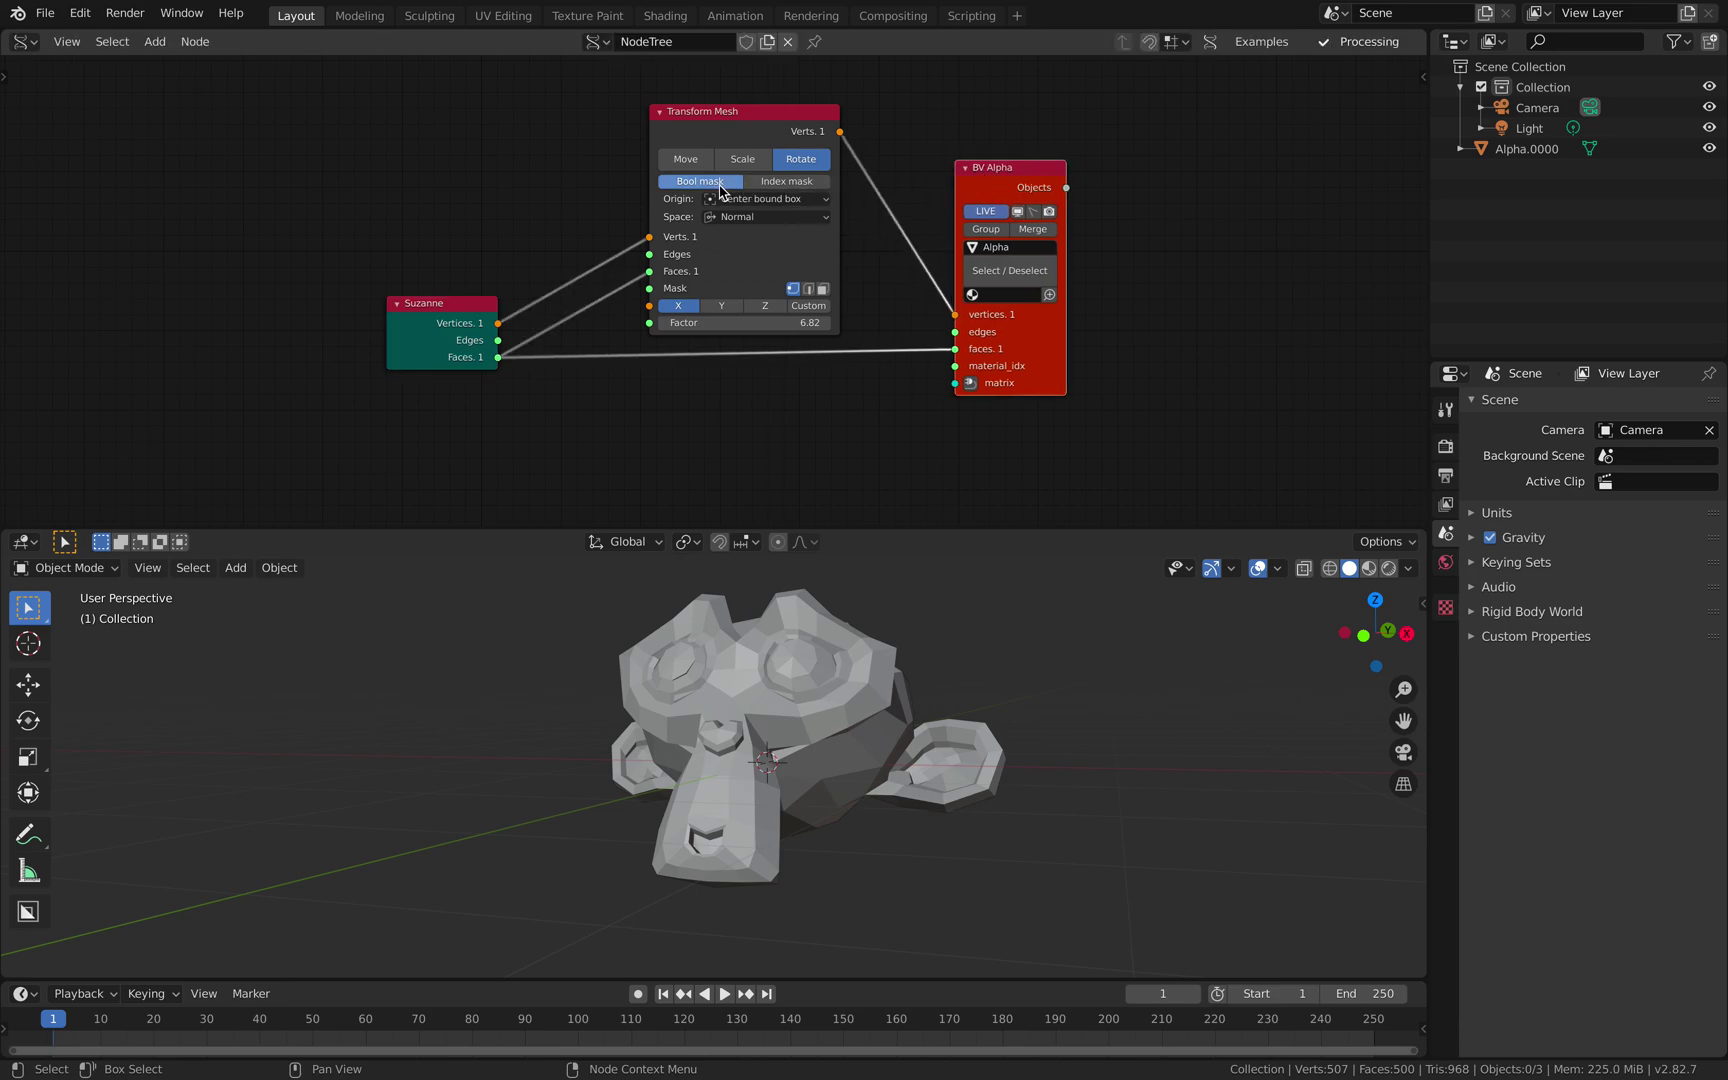
- Compare the Bool mask and Index mask options, leave the Transform Mesh node on Index mask and set the mask index to -4
click(783, 183)
click(725, 183)
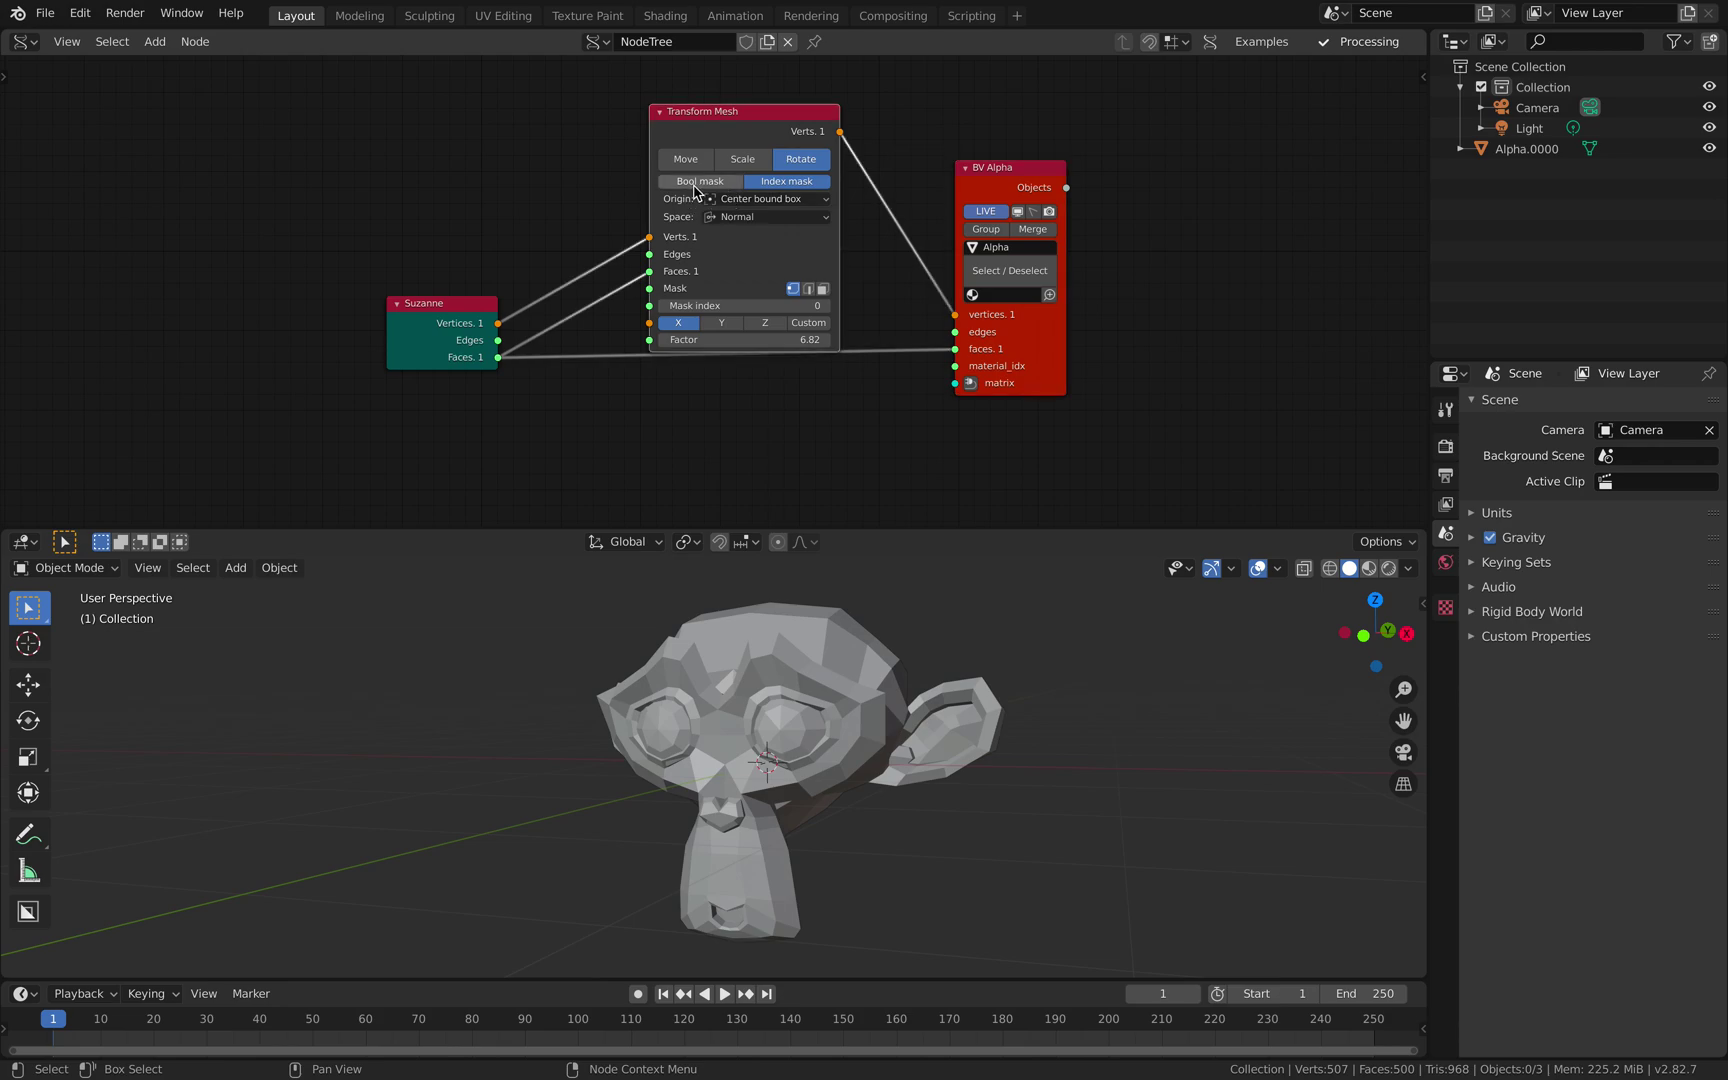
click(756, 181)
click(721, 181)
click(770, 182)
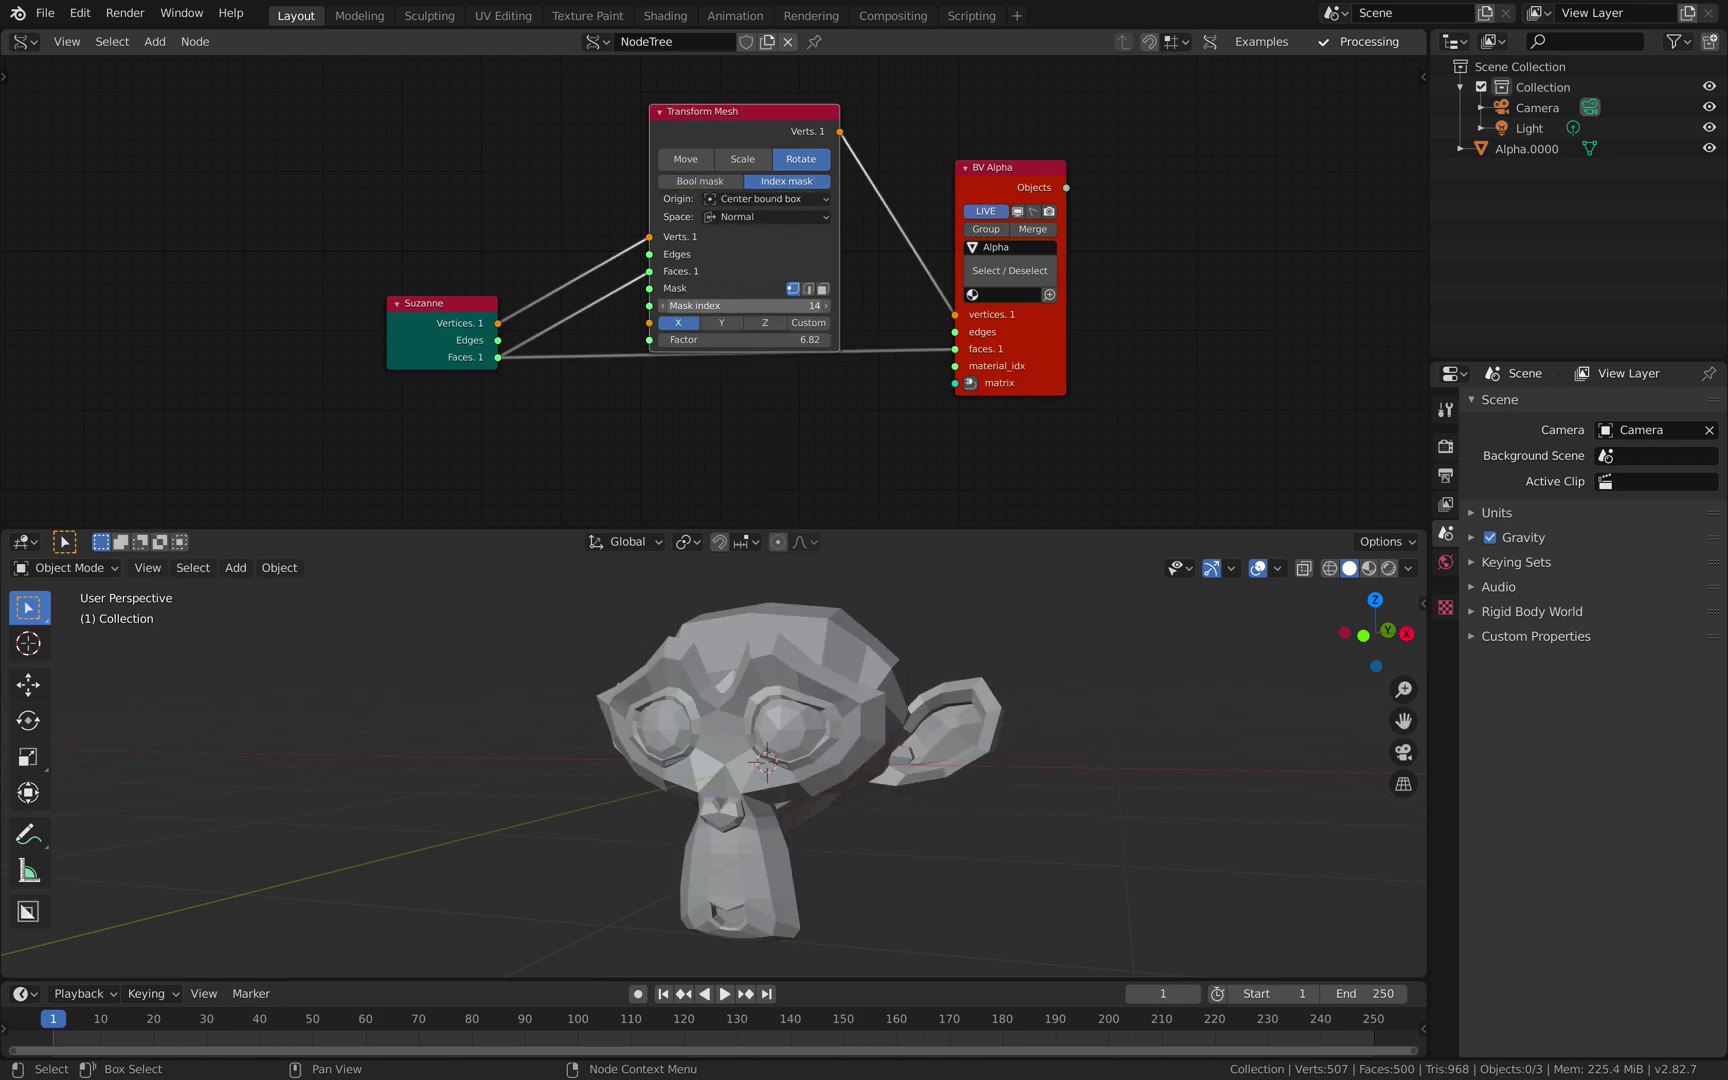
- Add a Random Num Gen node and connect its value output to the Transform Mesh mask index
middle_drag(540, 238, 650, 250)
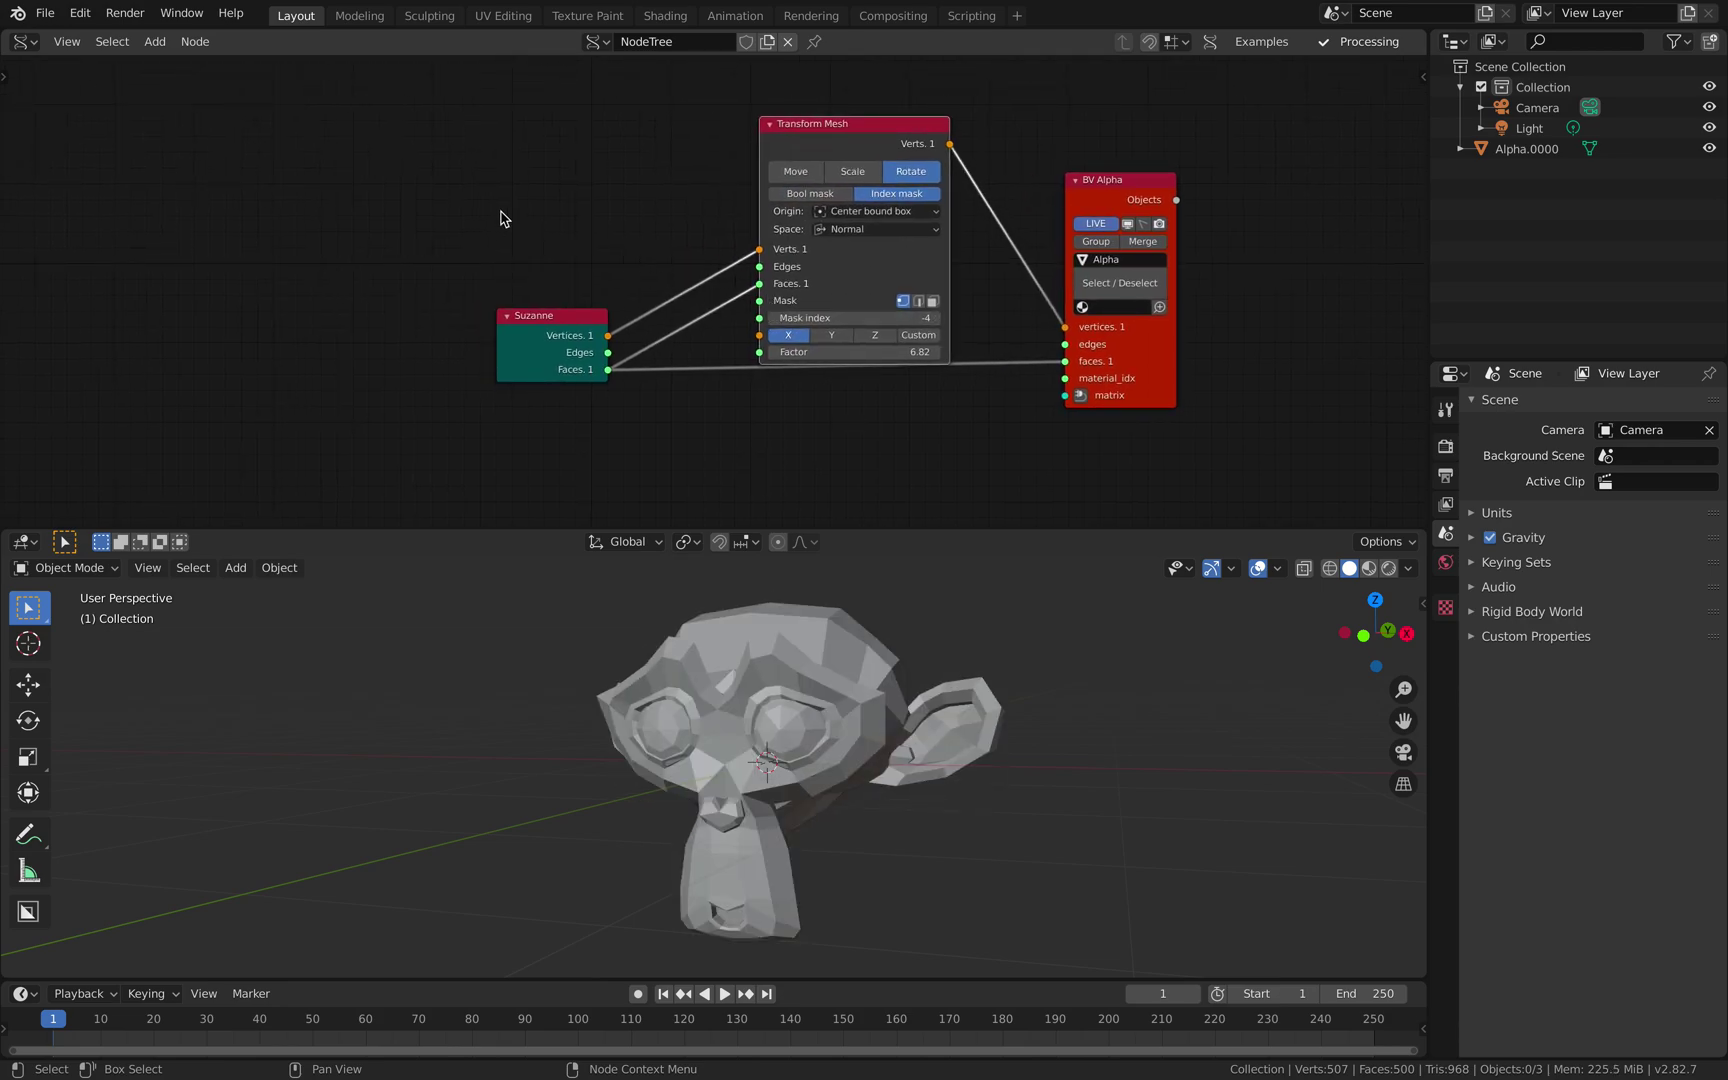
key(alt+space)
text(random n)
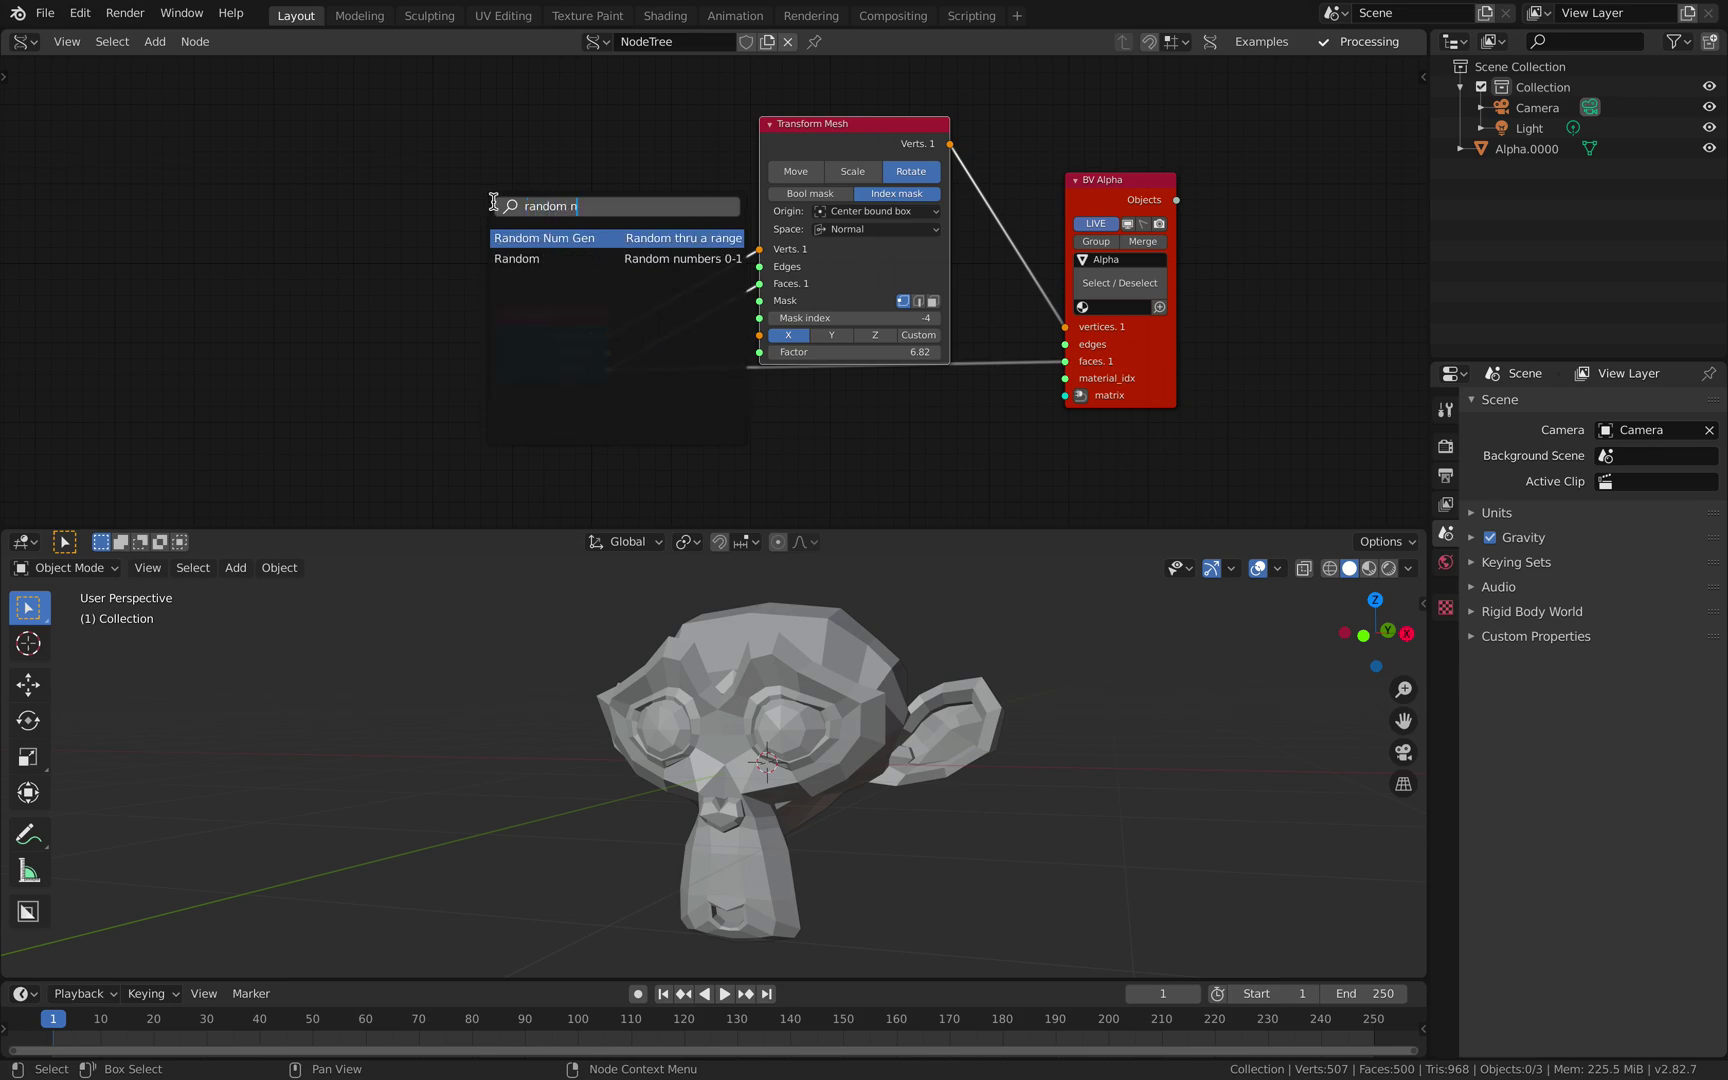
key(Return)
drag(477, 206, 768, 320)
- Set the Random Num Gen node's size to 62 and its seed to 46
drag(446, 261, 456, 301)
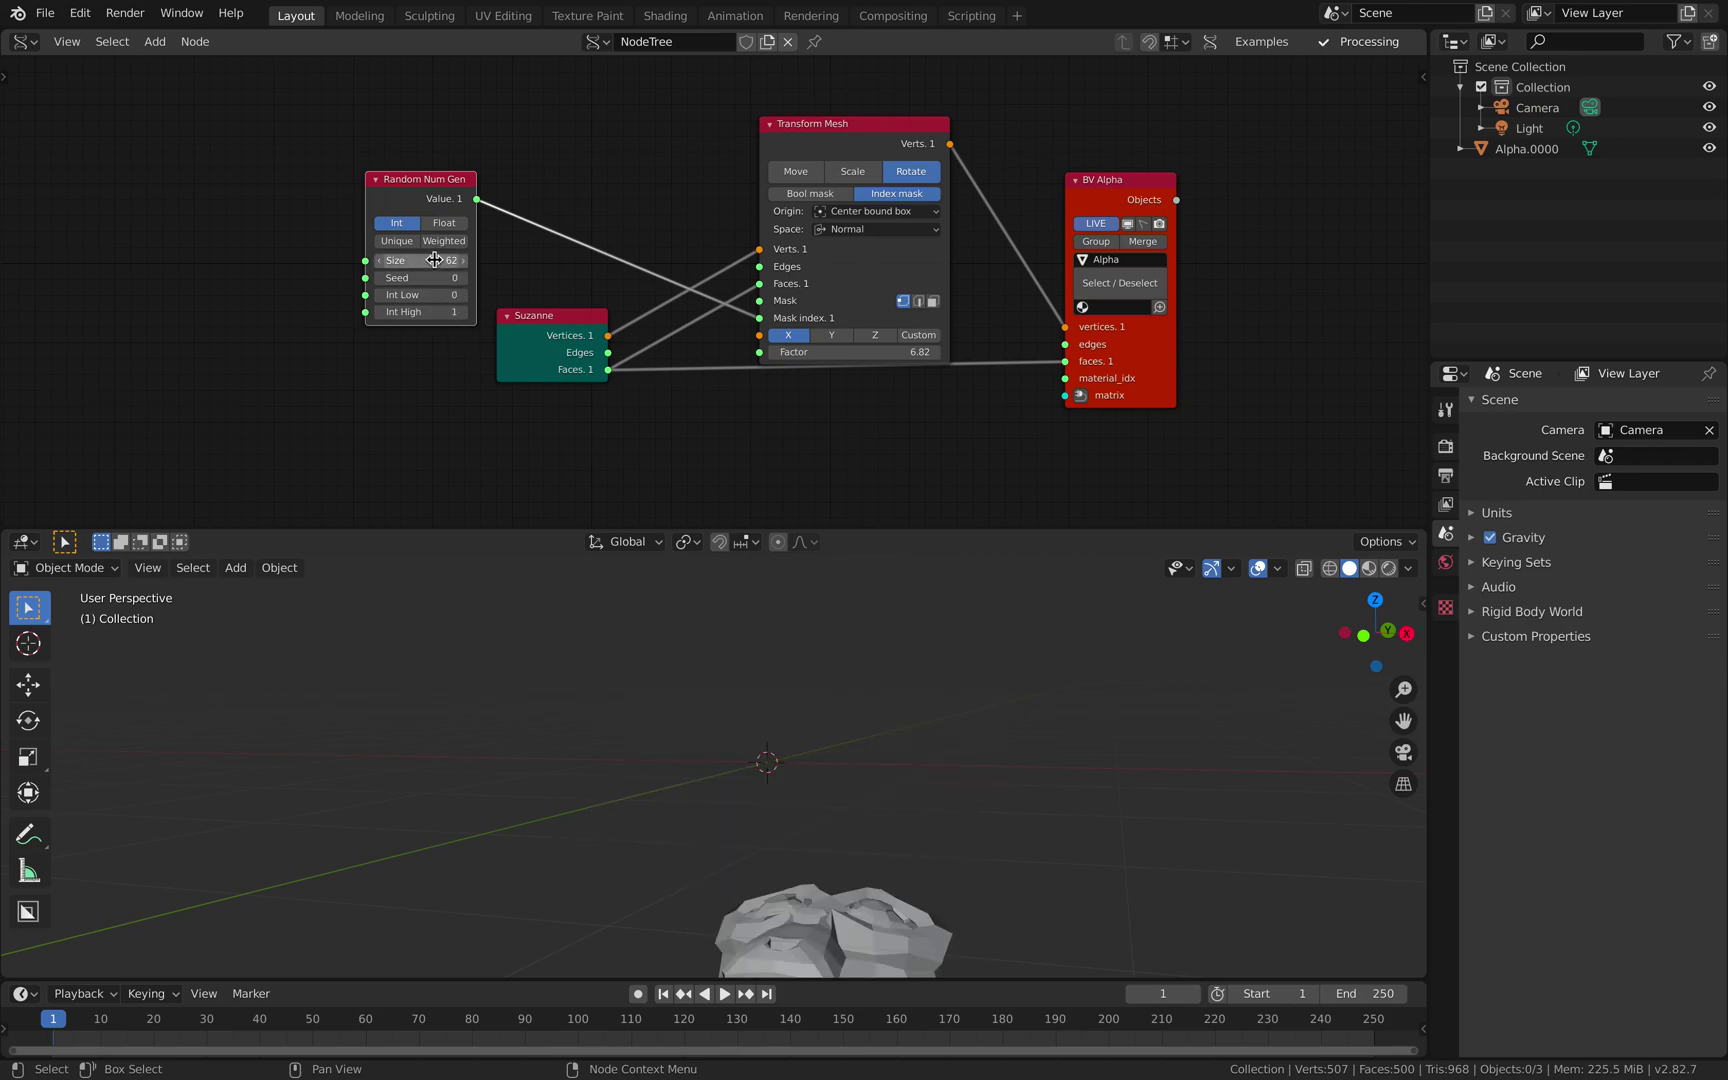
shift+middle_drag(706, 690, 700, 561)
mouse_move(434, 278)
mouse_down()
mouse_move(486, 278)
mouse_move(430, 283)
mouse_up()
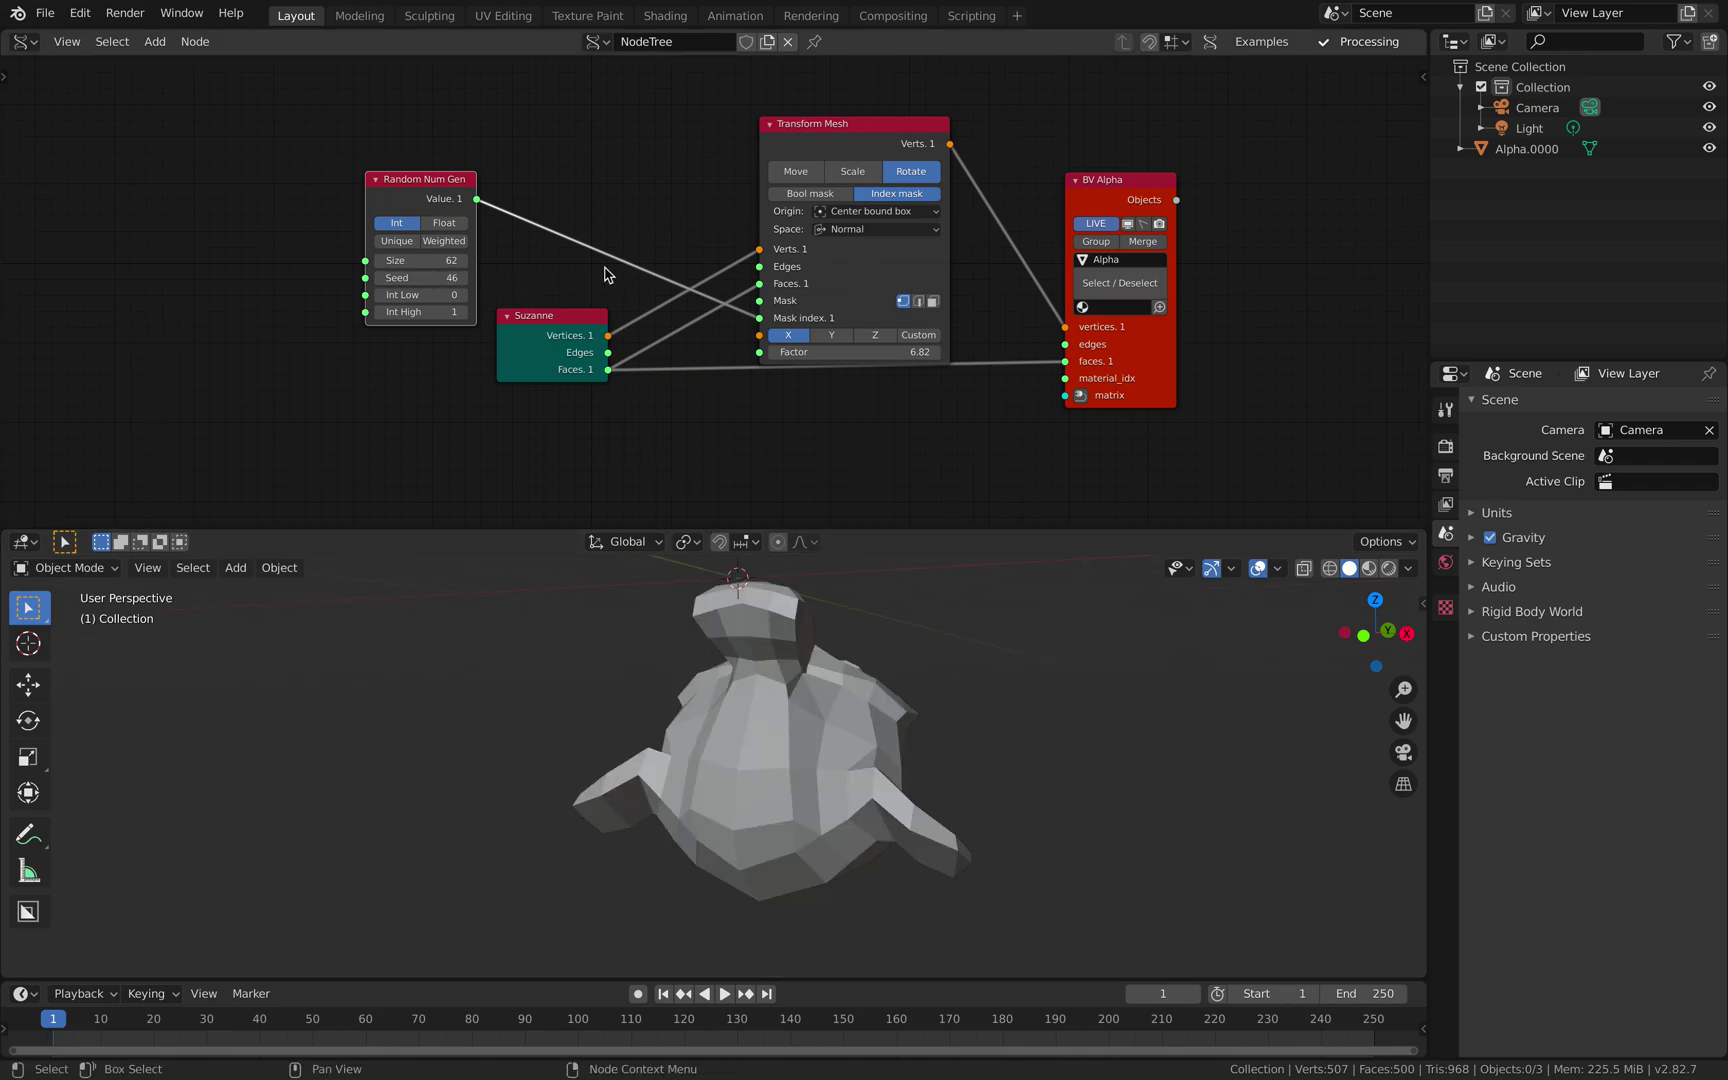
- Insert a List Split node between the Random Num Gen value and the Transform Mesh mask index
key(shift+a)
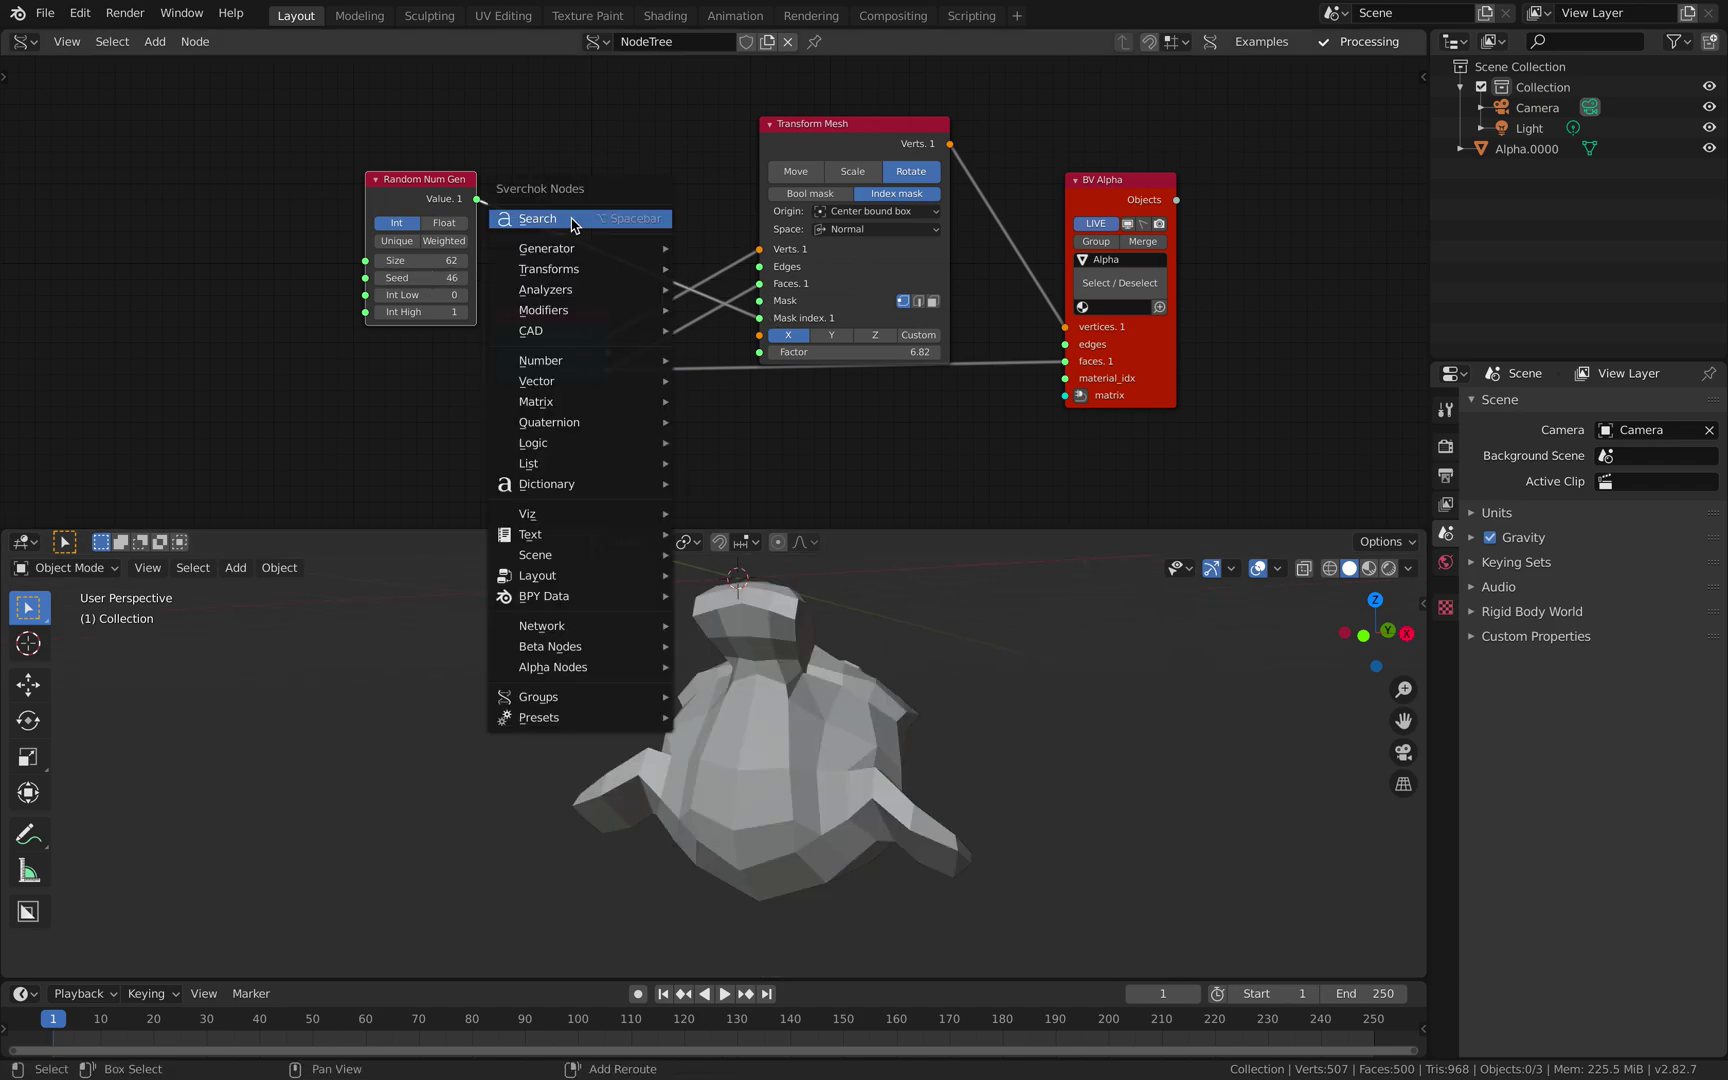
click(575, 226)
text(list sp)
key(Return)
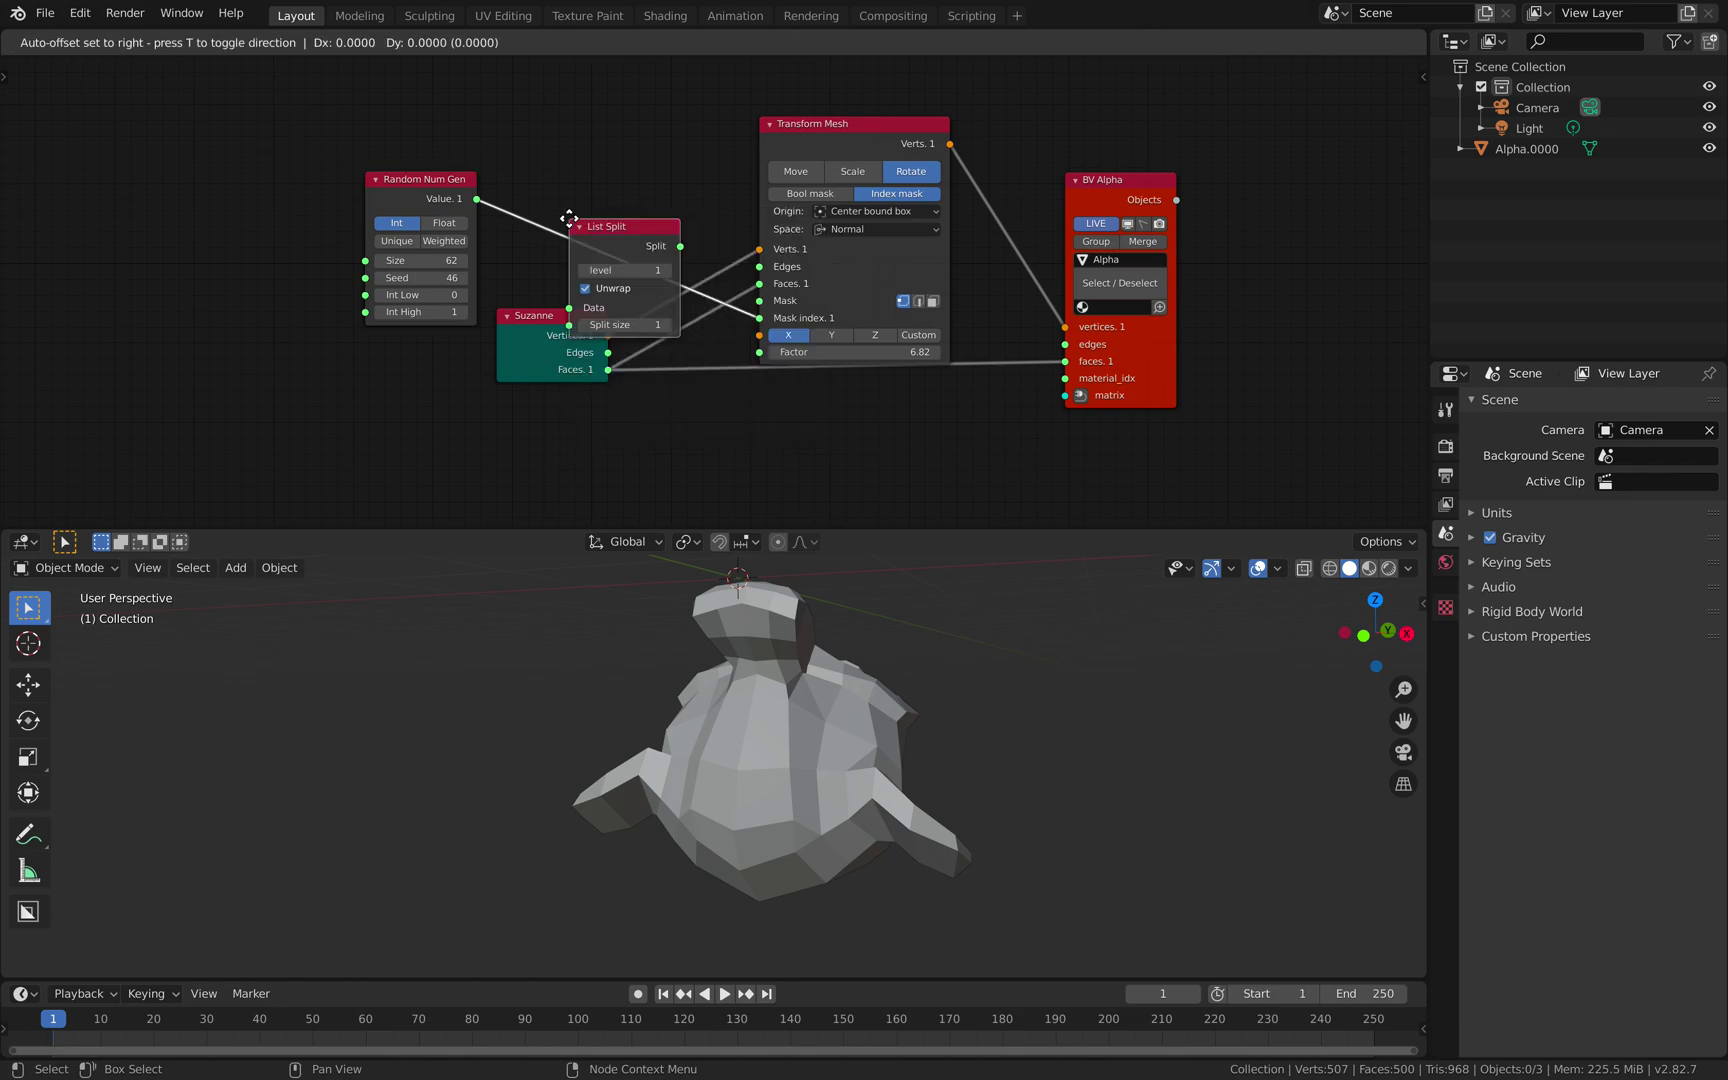
click(574, 184)
- Set the Random Num Gen node's size to 82 and its seed to 220
drag(430, 279, 604, 279)
scroll(783, 644, down, 2)
shift+middle_drag(783, 644, 769, 727)
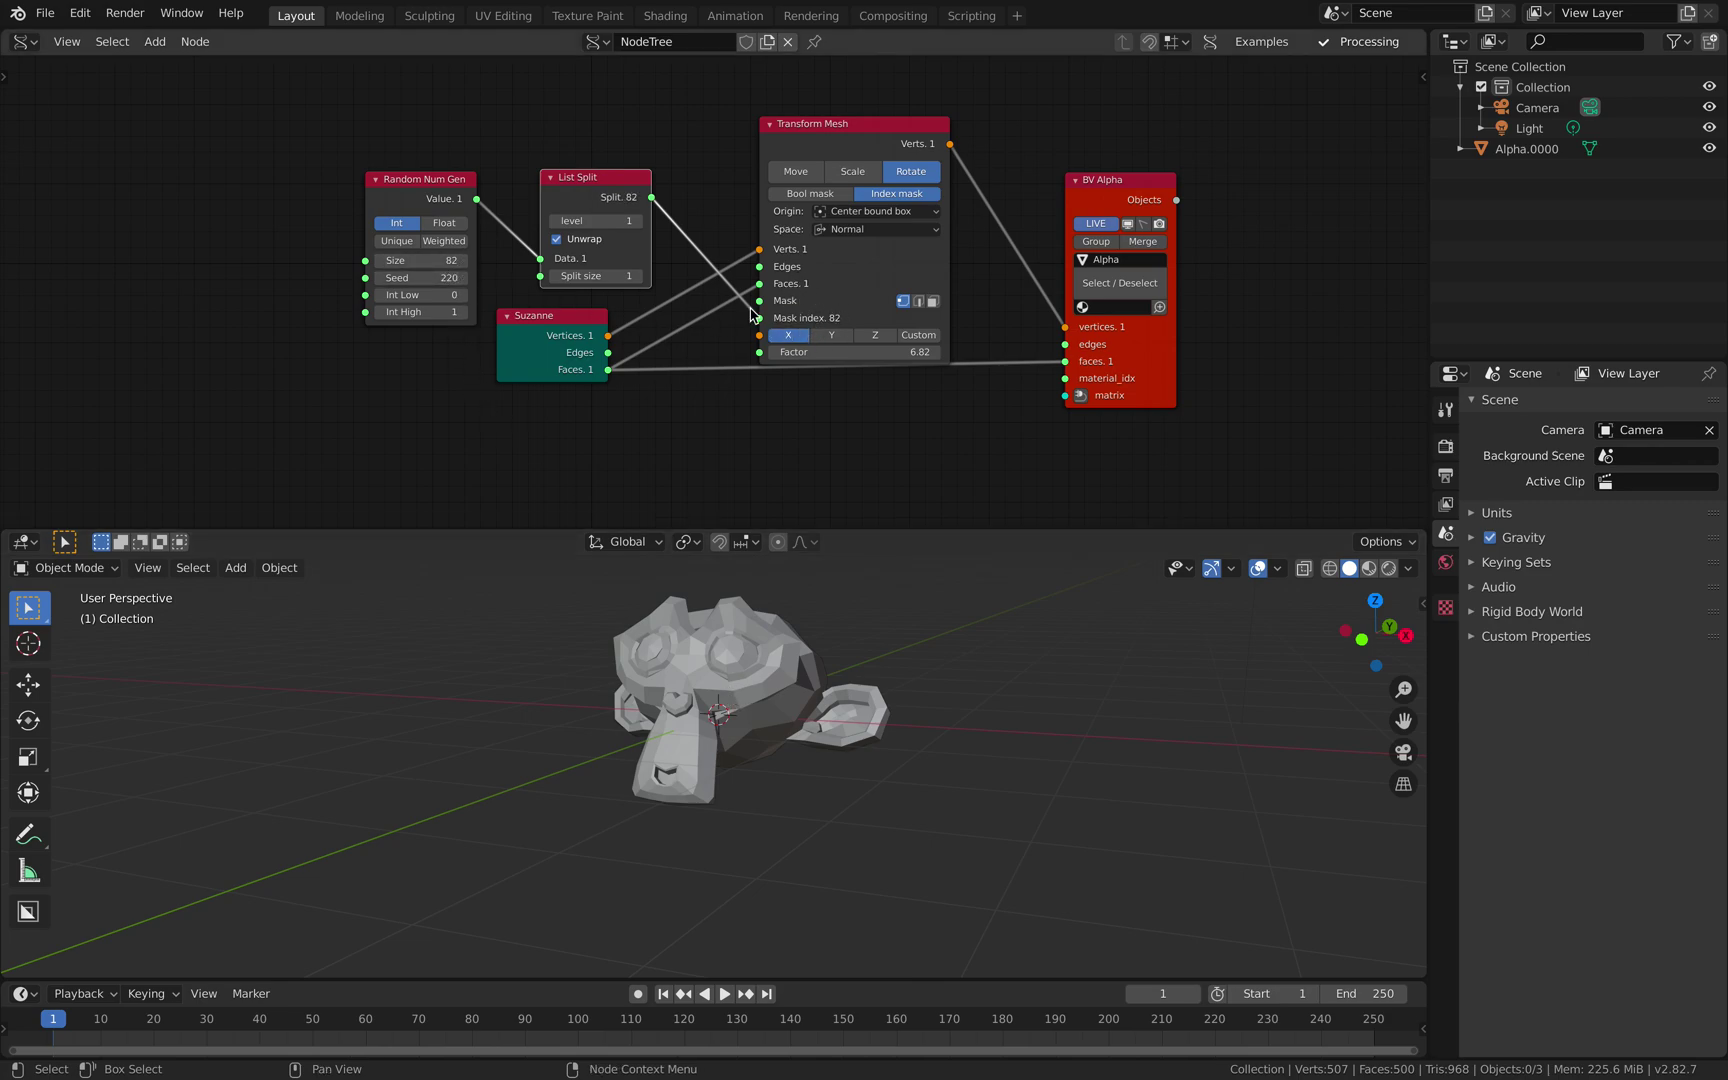
- Delete the List Split and Random Num Gen nodes
key(x)
click(454, 188)
key(x)
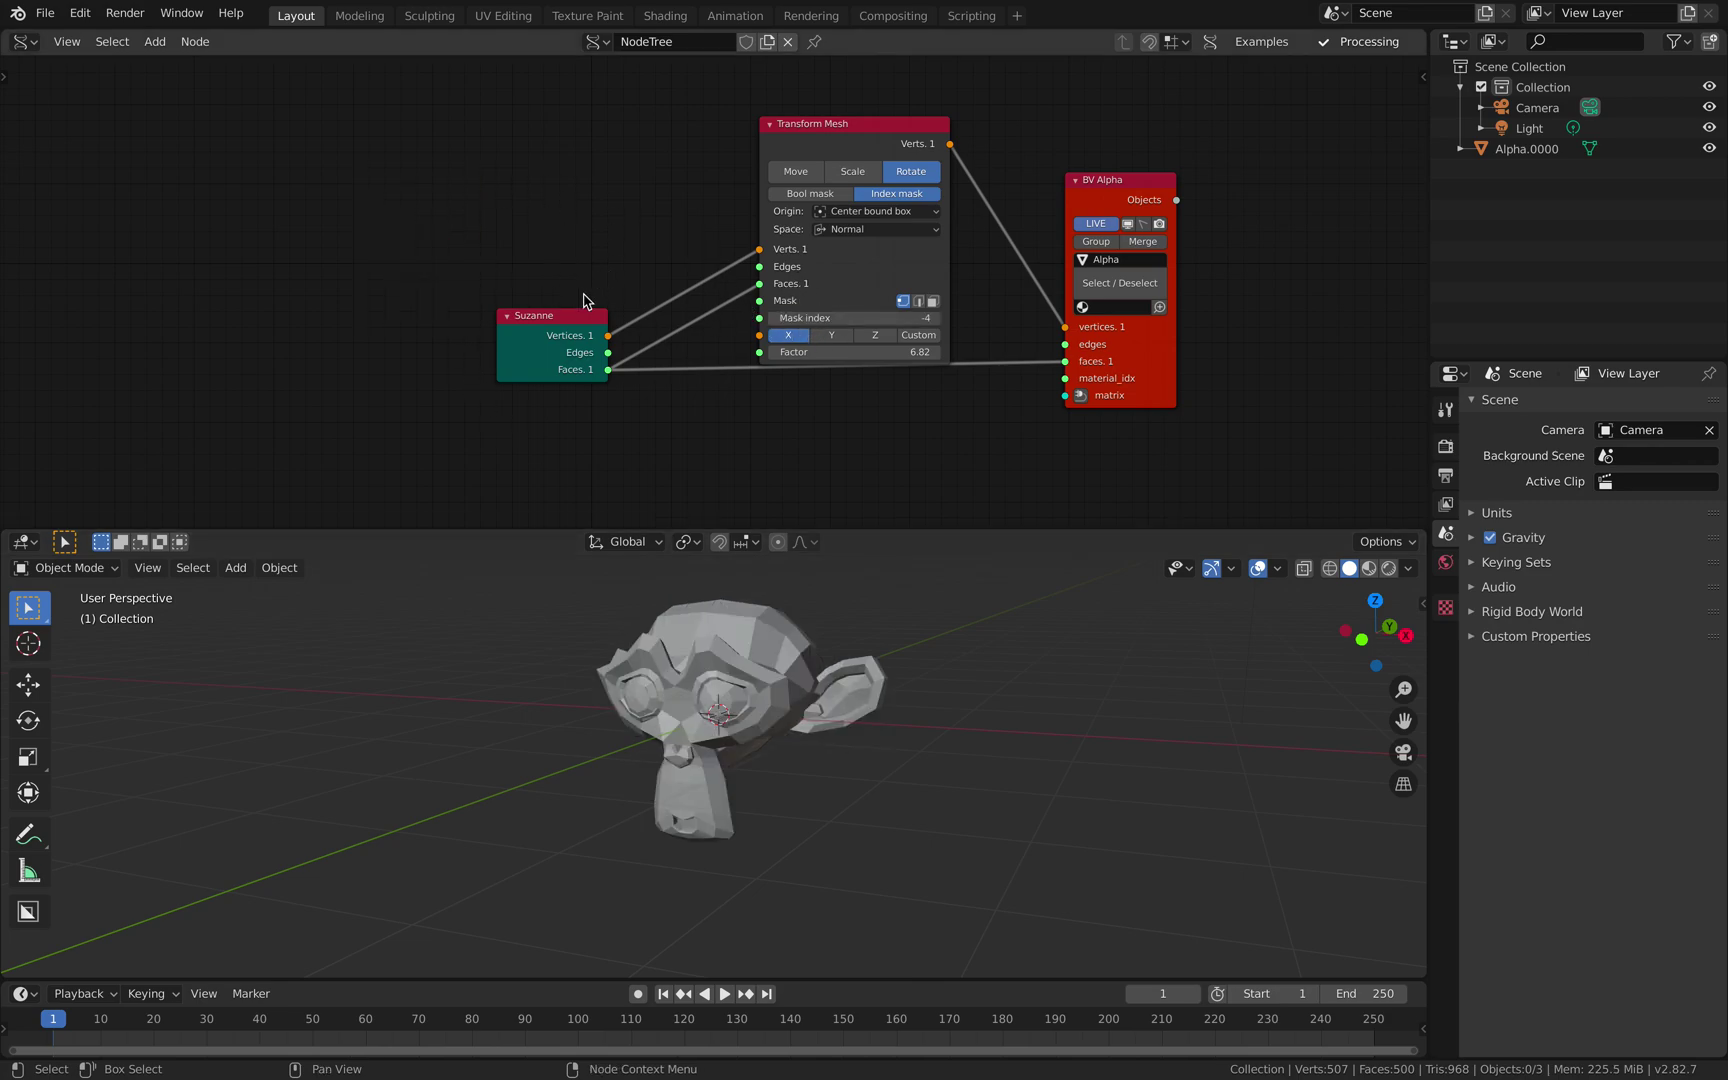
- Replace the Suzanne node with a Box node
click(579, 317)
key(x)
key(alt+space)
text(box)
key(Return)
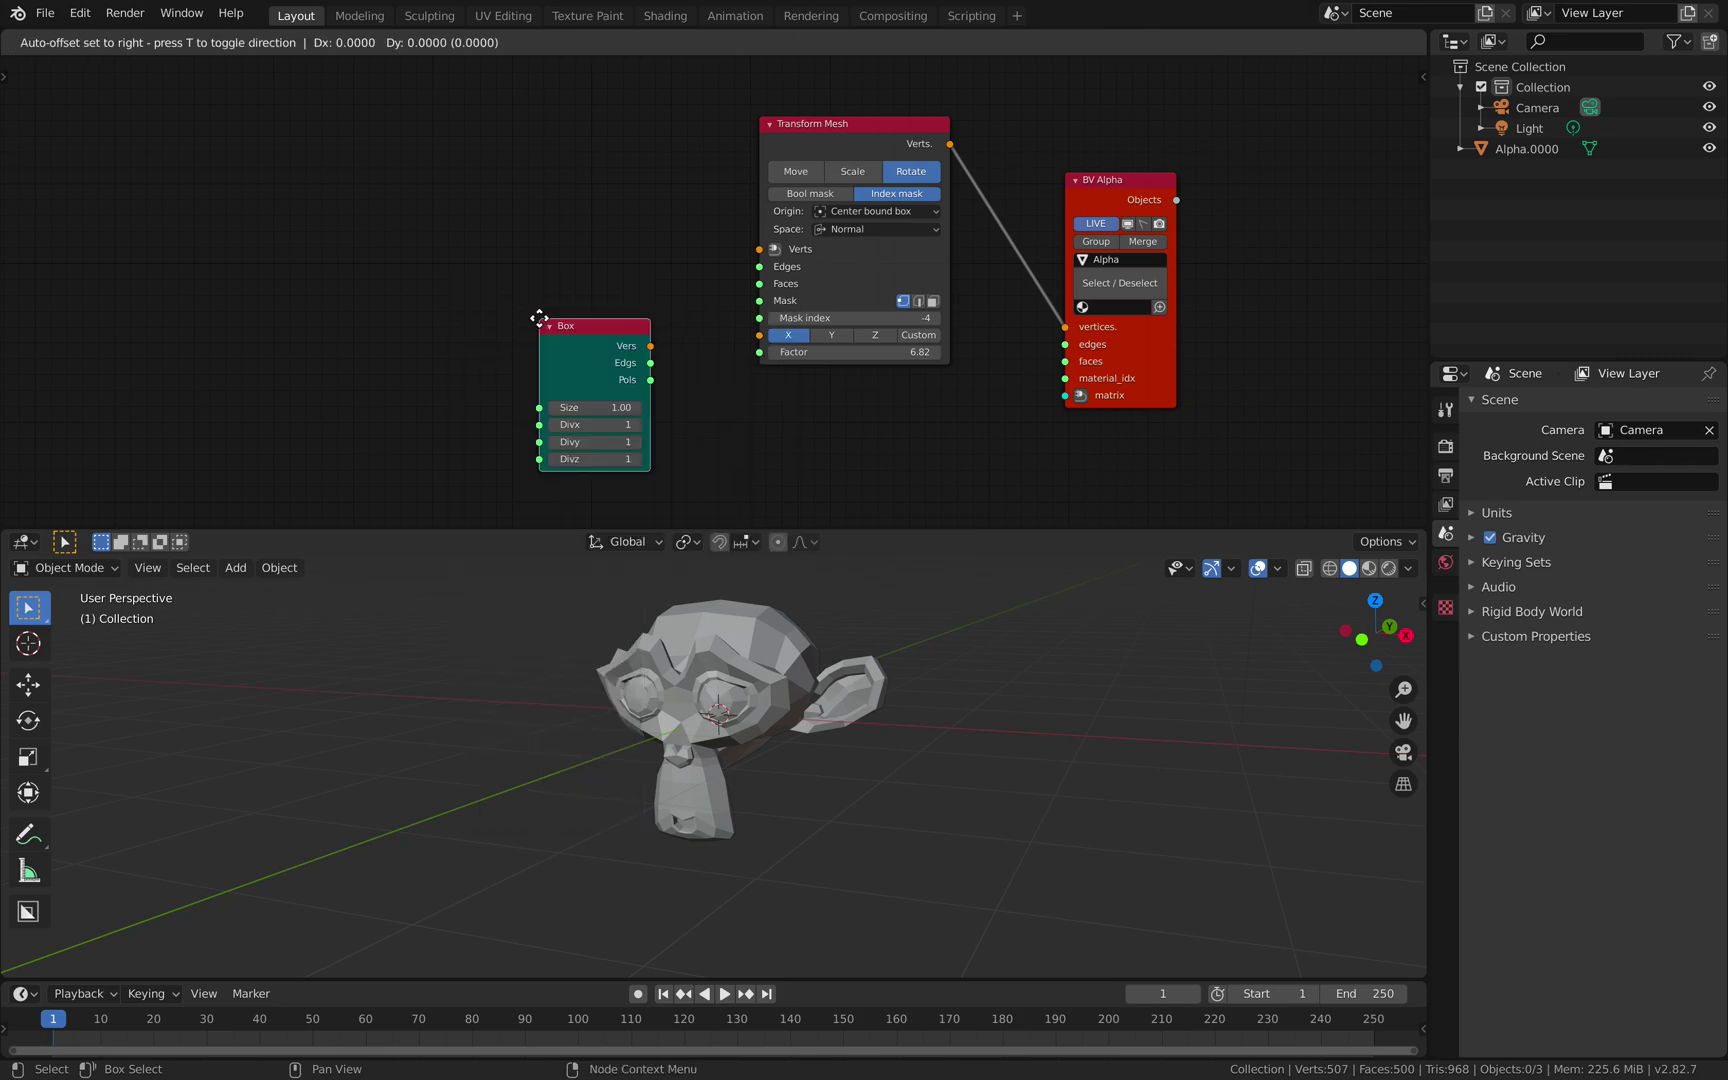
click(522, 318)
- Connect the Box vertices and polygons to Transform Mesh, and its polygons to the viewer node's faces input
drag(634, 298, 760, 249)
drag(760, 283, 1153, 266)
drag(877, 153, 862, 67)
middle_drag(898, 282, 899, 370)
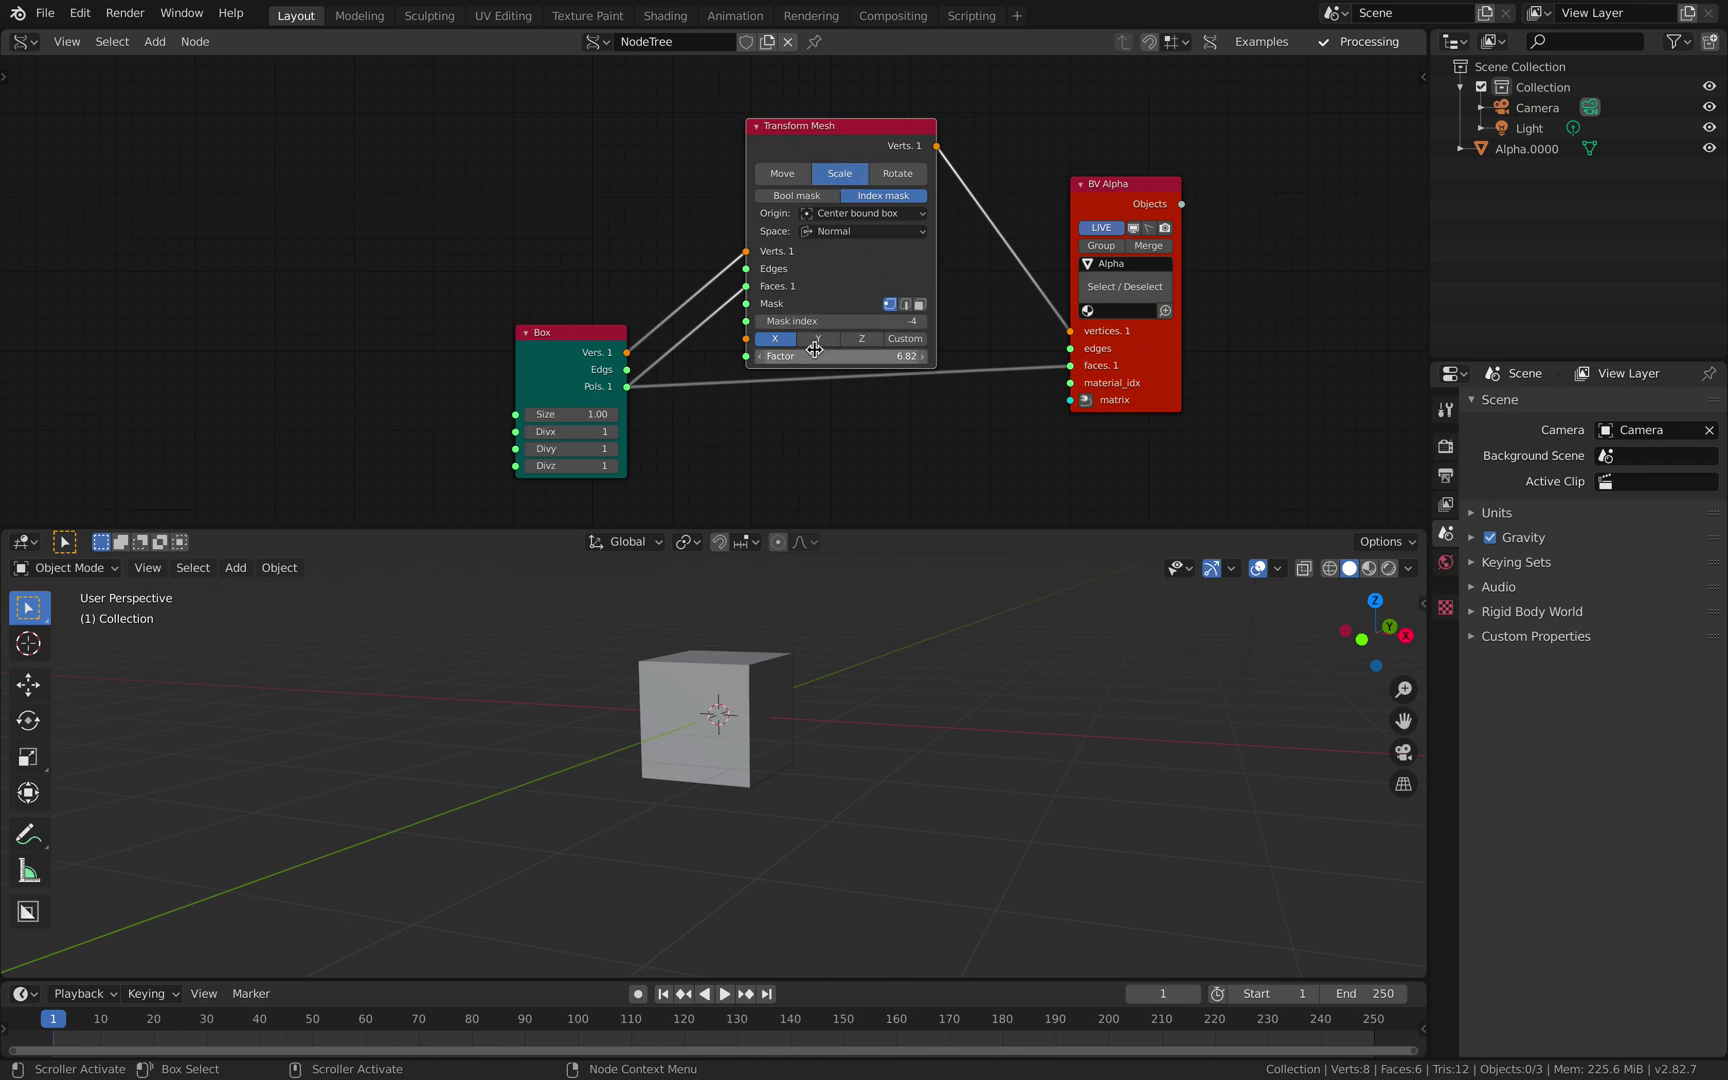
- Set the Transform Mesh node to Scale with Bool mask along the Z axis, using a factor of 1.90
click(845, 183)
drag(845, 183, 864, 169)
drag(880, 325, 715, 325)
click(838, 308)
click(881, 308)
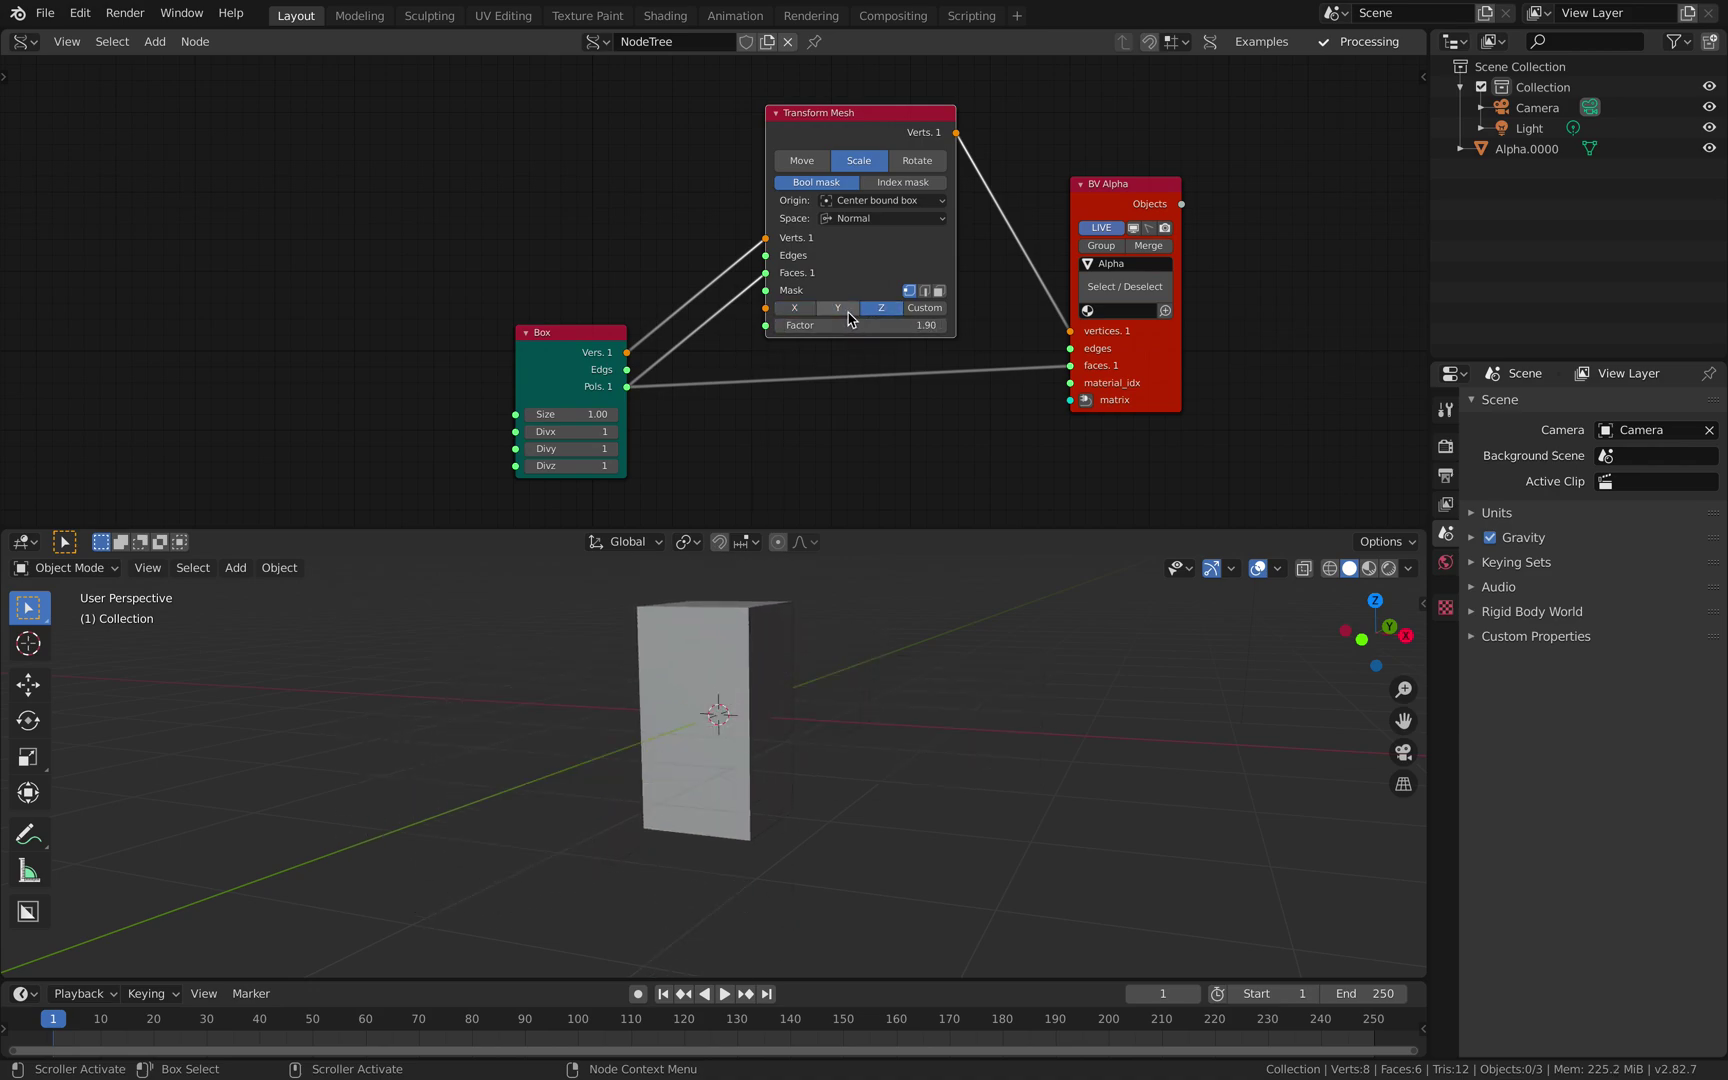
- Try scaling the box along the X, Y and Z axes with a factor of 1.78
click(803, 309)
mouse_move(836, 324)
mouse_down()
mouse_move(797, 324)
mouse_move(906, 325)
mouse_move(869, 324)
mouse_up()
click(838, 310)
click(881, 309)
- Scale the box along the Y axis with a factor of 2.02
scroll(881, 336, down, 1)
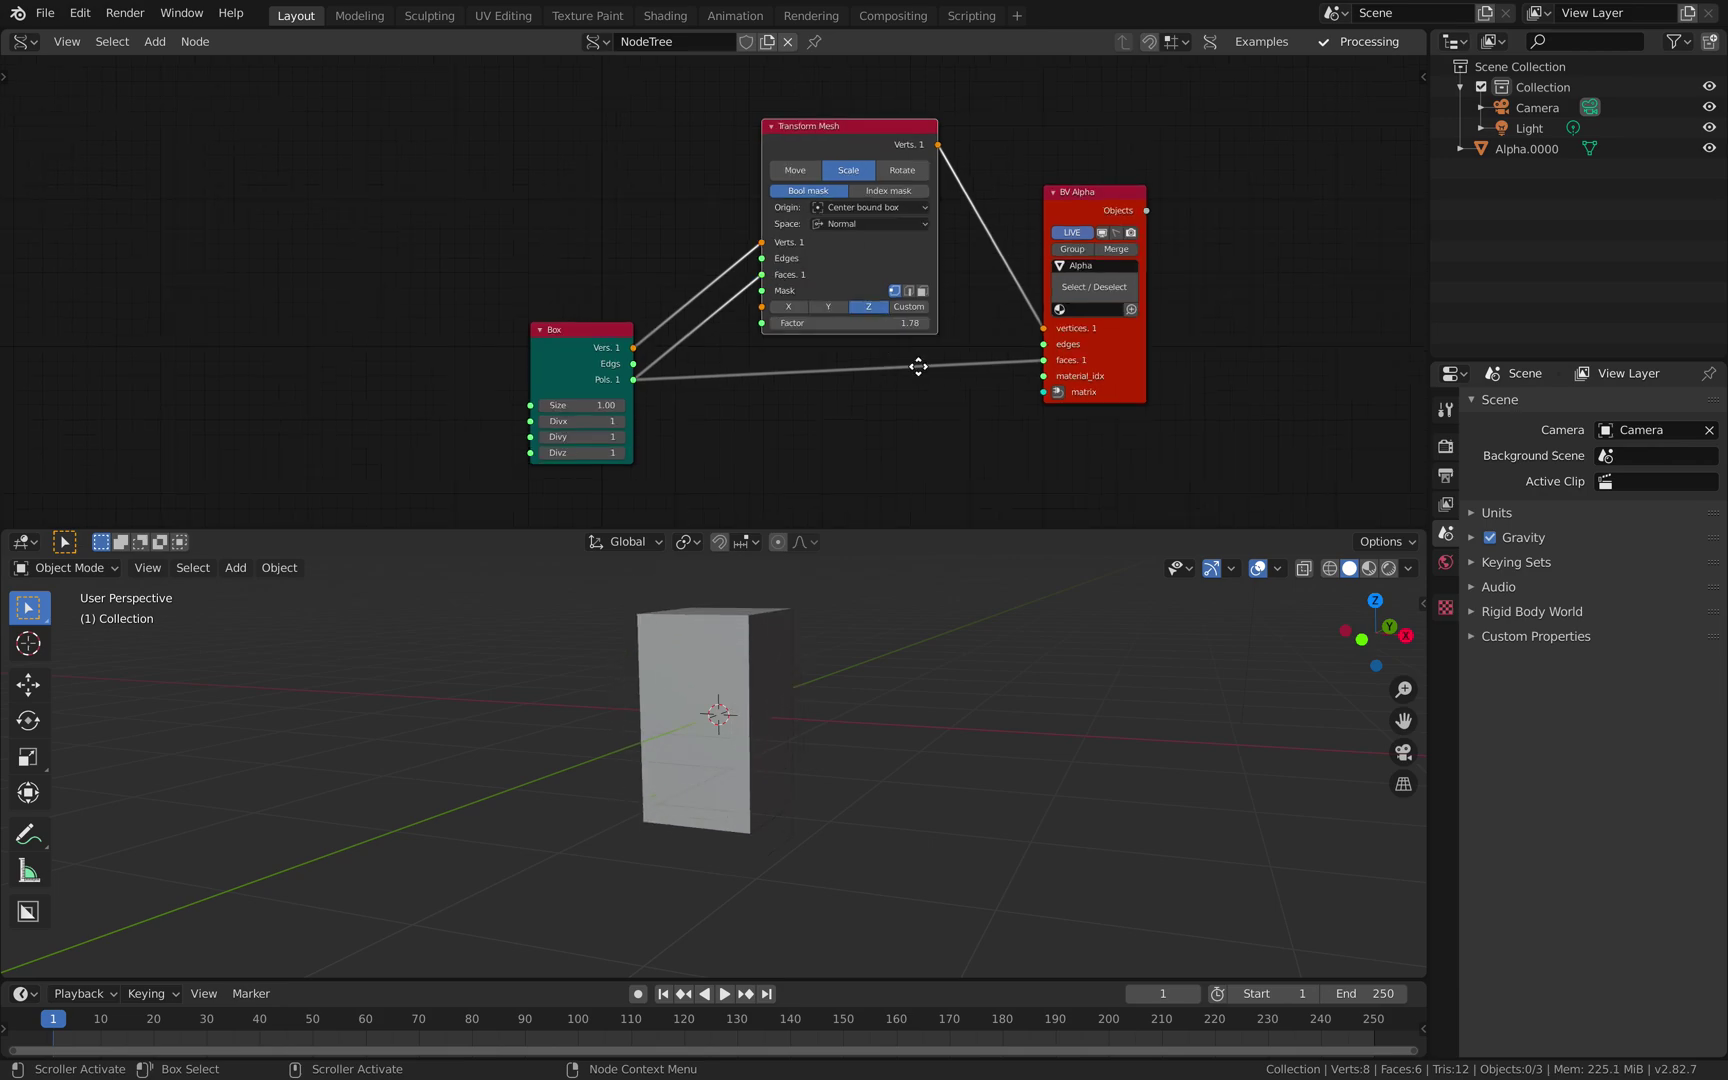
middle_drag(918, 367, 923, 386)
drag(1125, 383, 1125, 408)
middle_drag(802, 640, 728, 665)
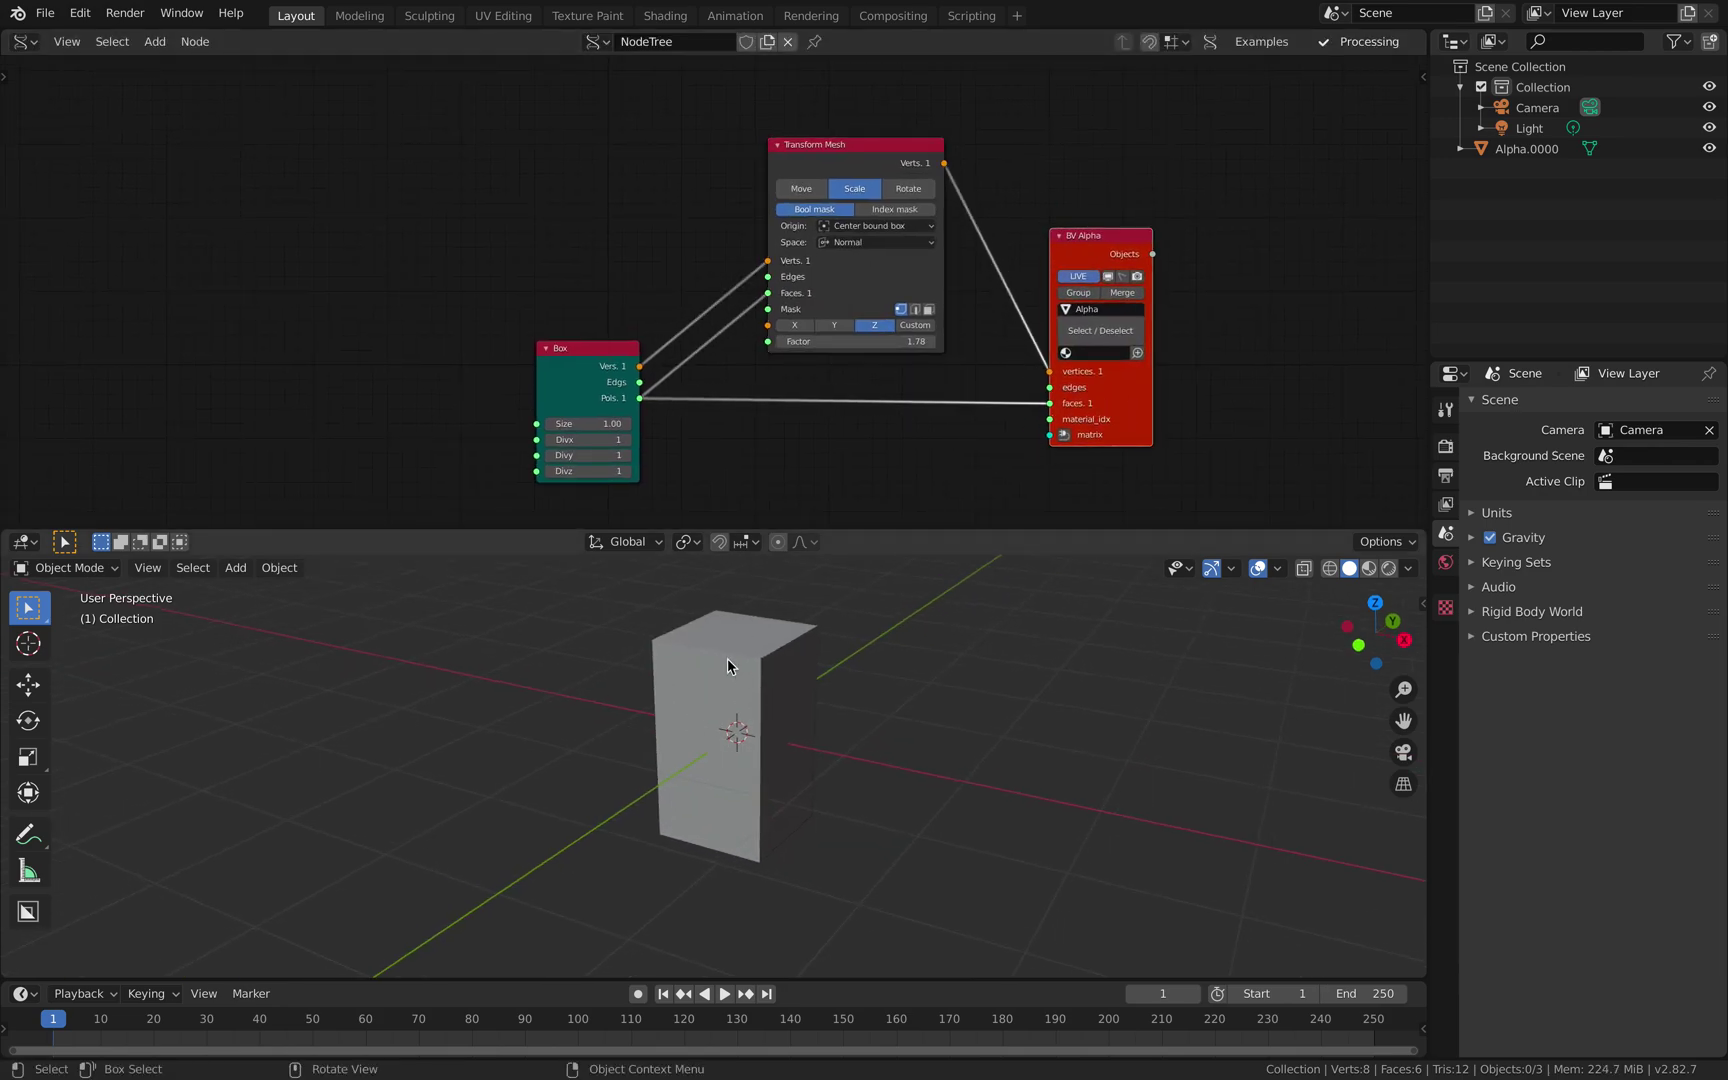
click(834, 325)
mouse_move(830, 341)
mouse_down()
mouse_move(880, 341)
mouse_move(856, 341)
mouse_up()
- Move the Box, Transform Mesh and viewer nodes closer together to tidy the node tree
drag(611, 352, 664, 347)
drag(843, 286, 853, 274)
drag(1088, 241, 1090, 222)
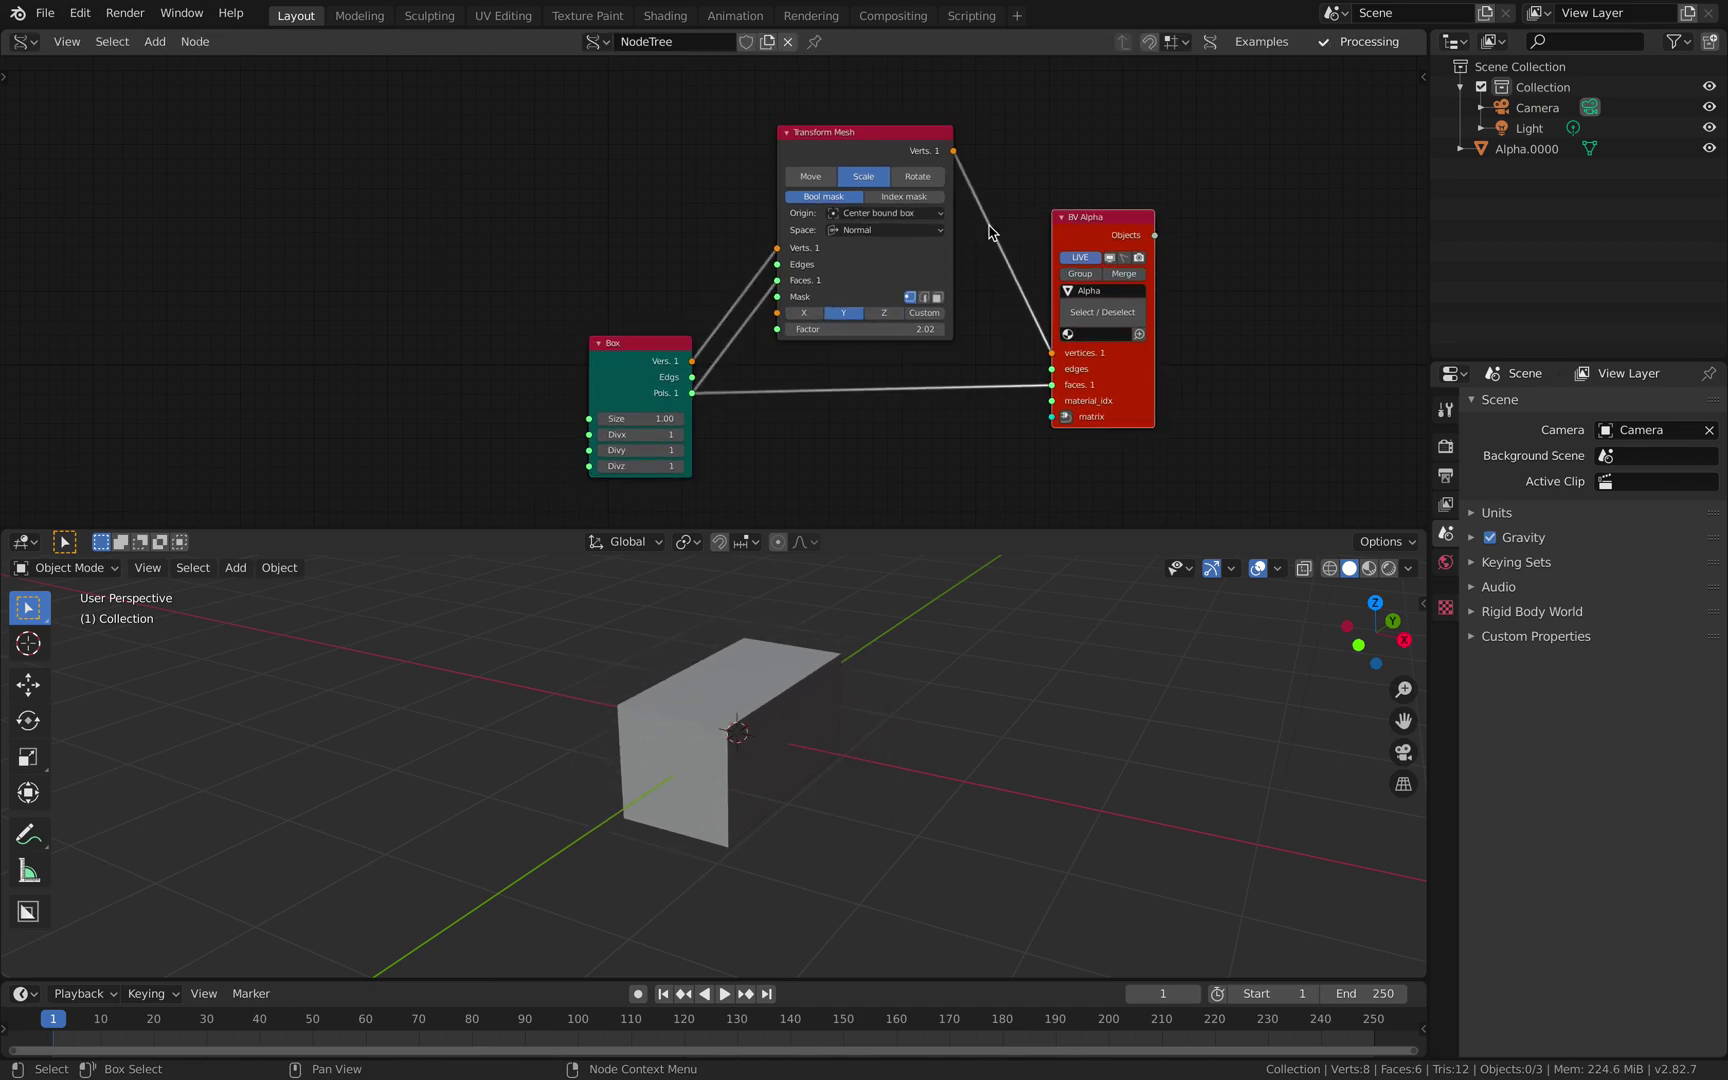
drag(665, 347, 678, 331)
- Save the file to the Desktop as boxgreeble_001.blend
scroll(620, 270, down, 1)
click(57, 22)
click(70, 170)
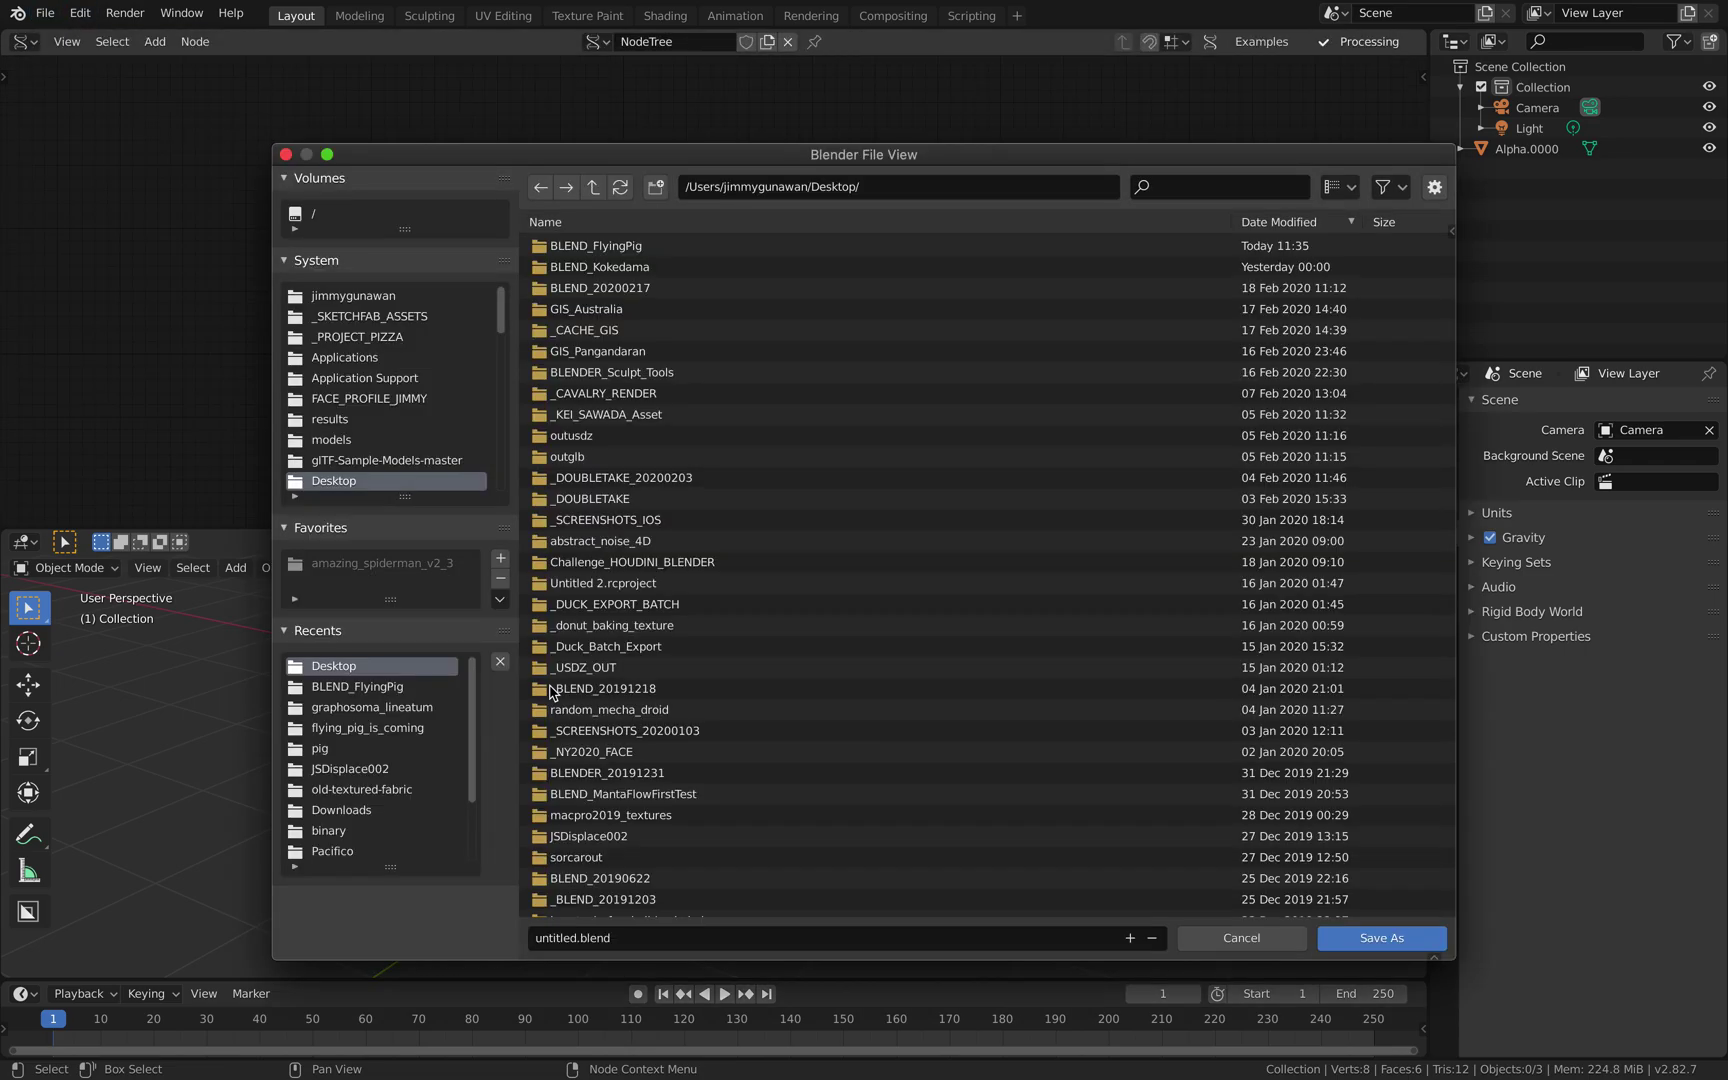
click(540, 937)
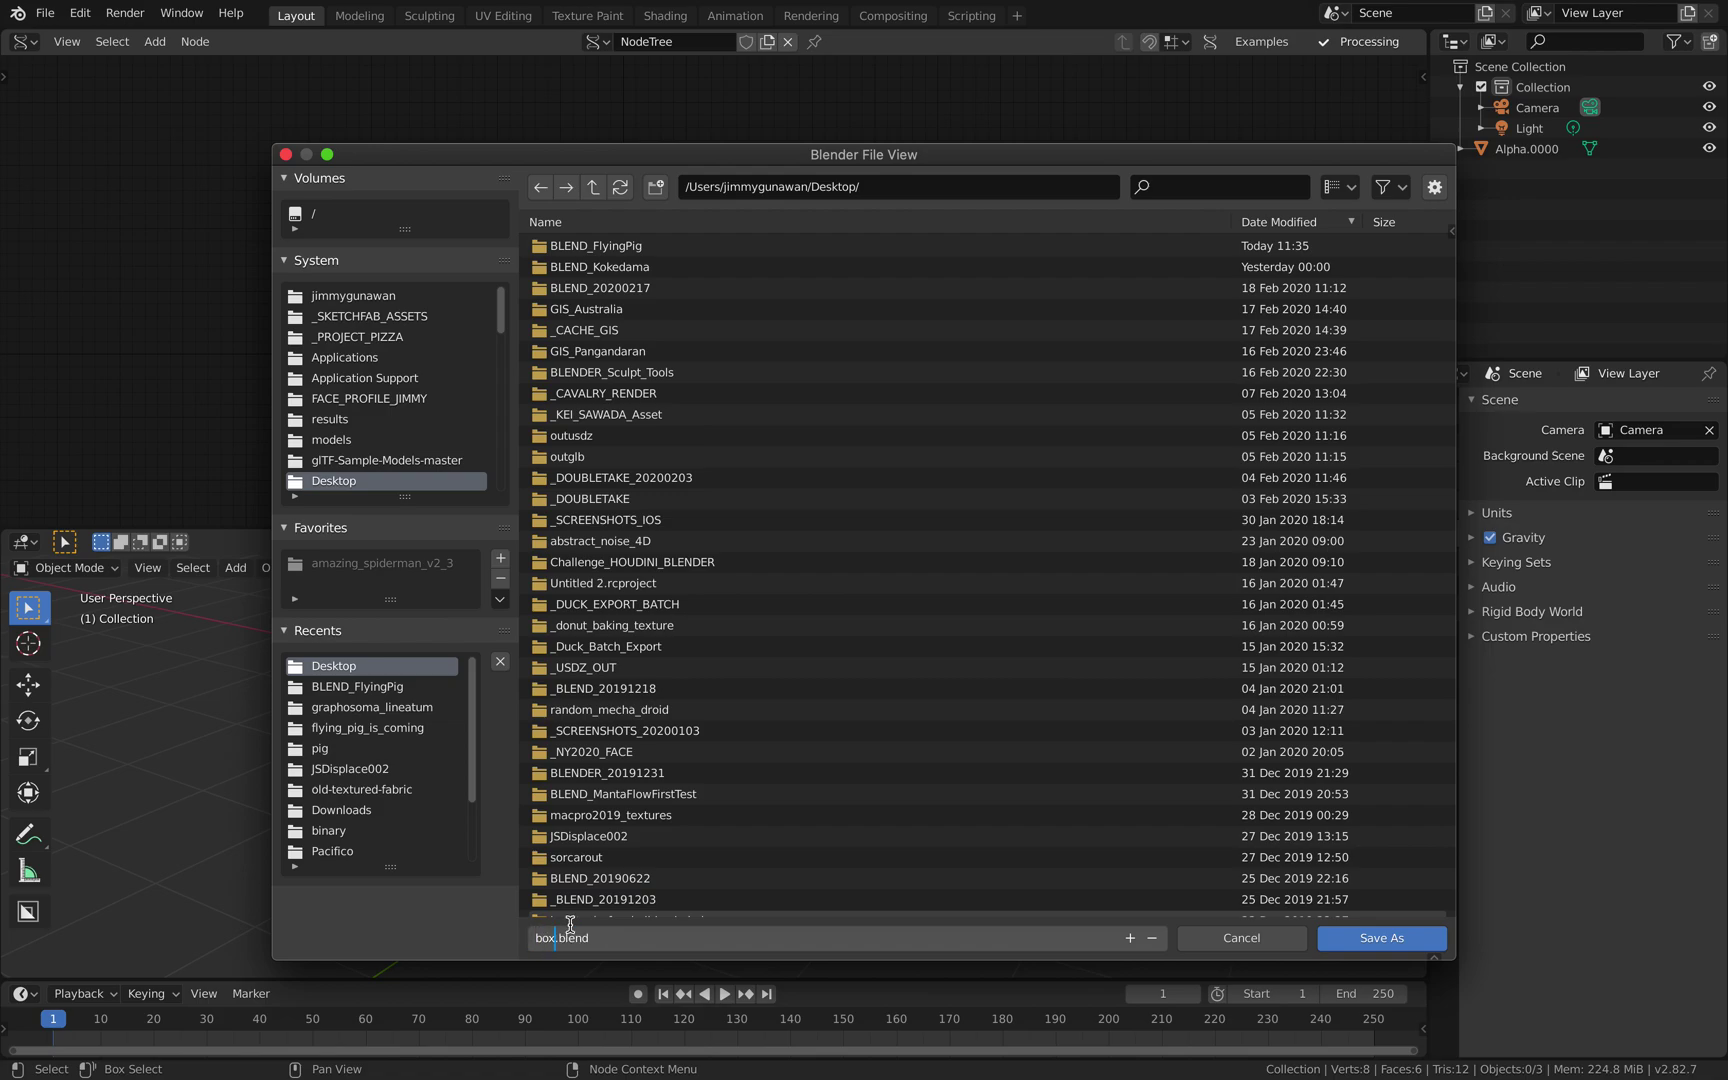
text(boxgreeble_001)
key(Return)
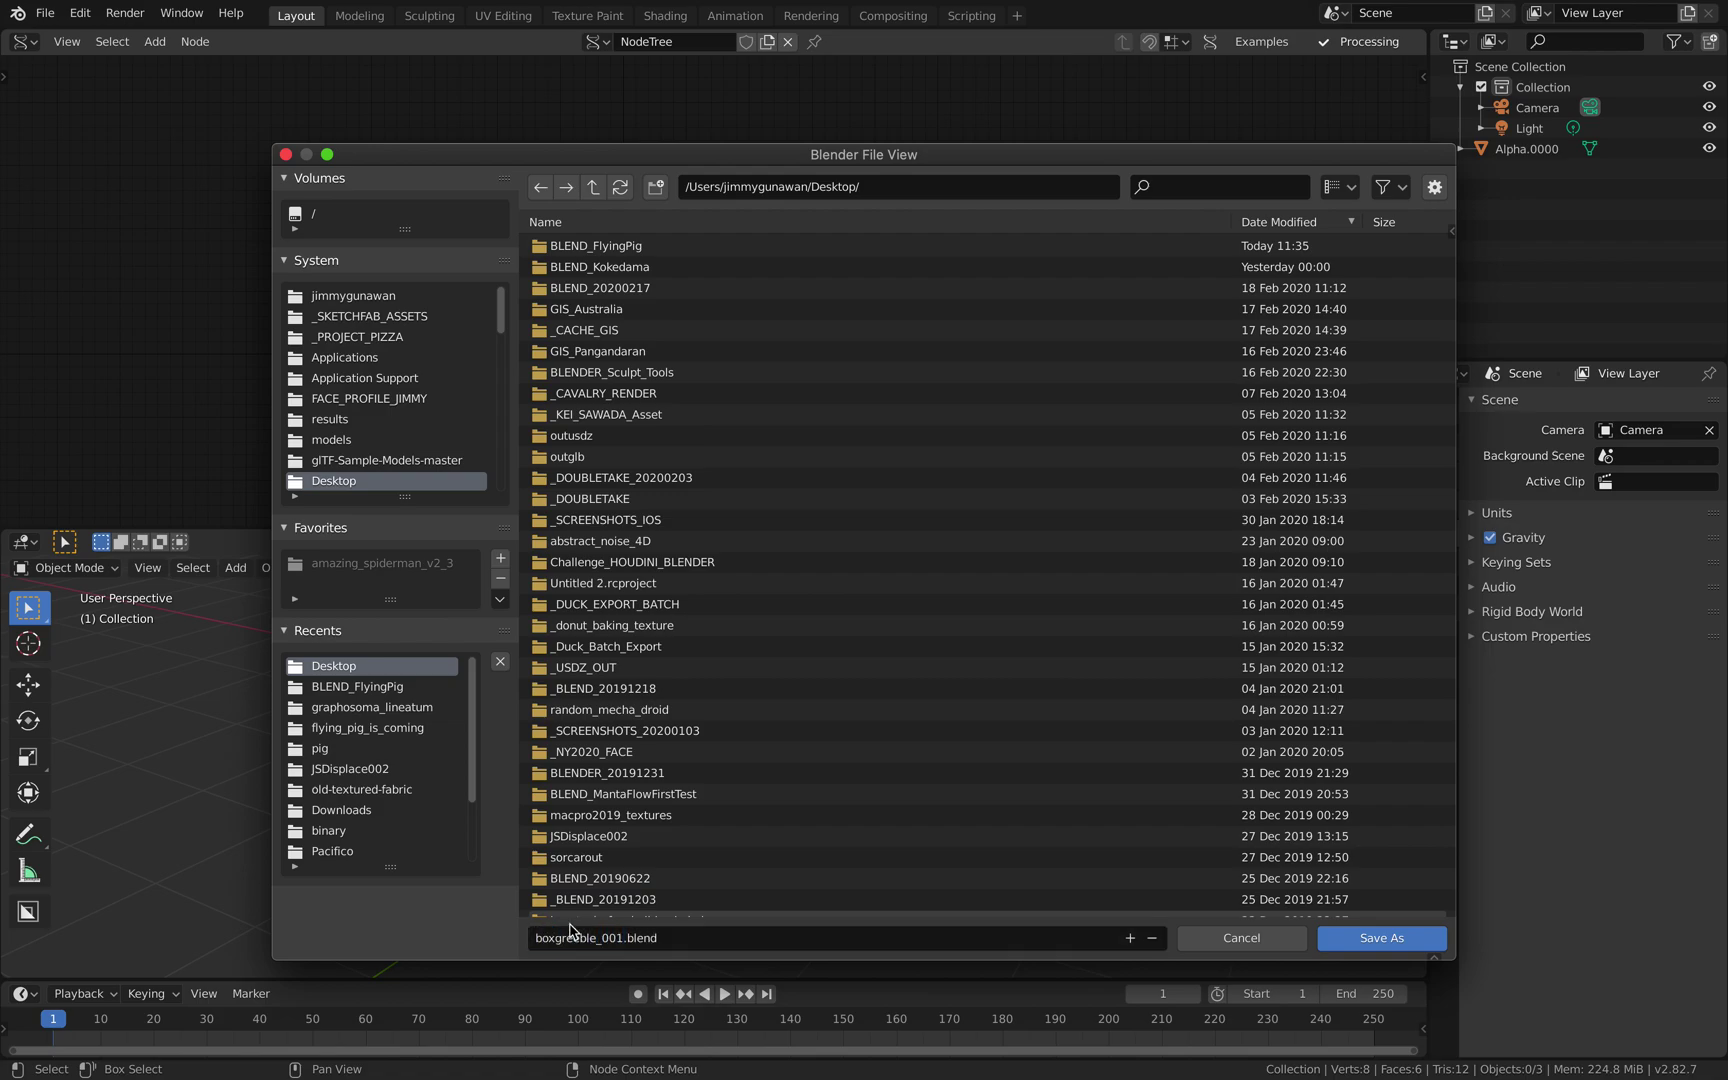
click(1378, 938)
- Create a monad from the Box and Transform Mesh nodes
middle_drag(878, 407, 923, 390)
drag(1122, 215, 1176, 226)
click(884, 152)
click(713, 315)
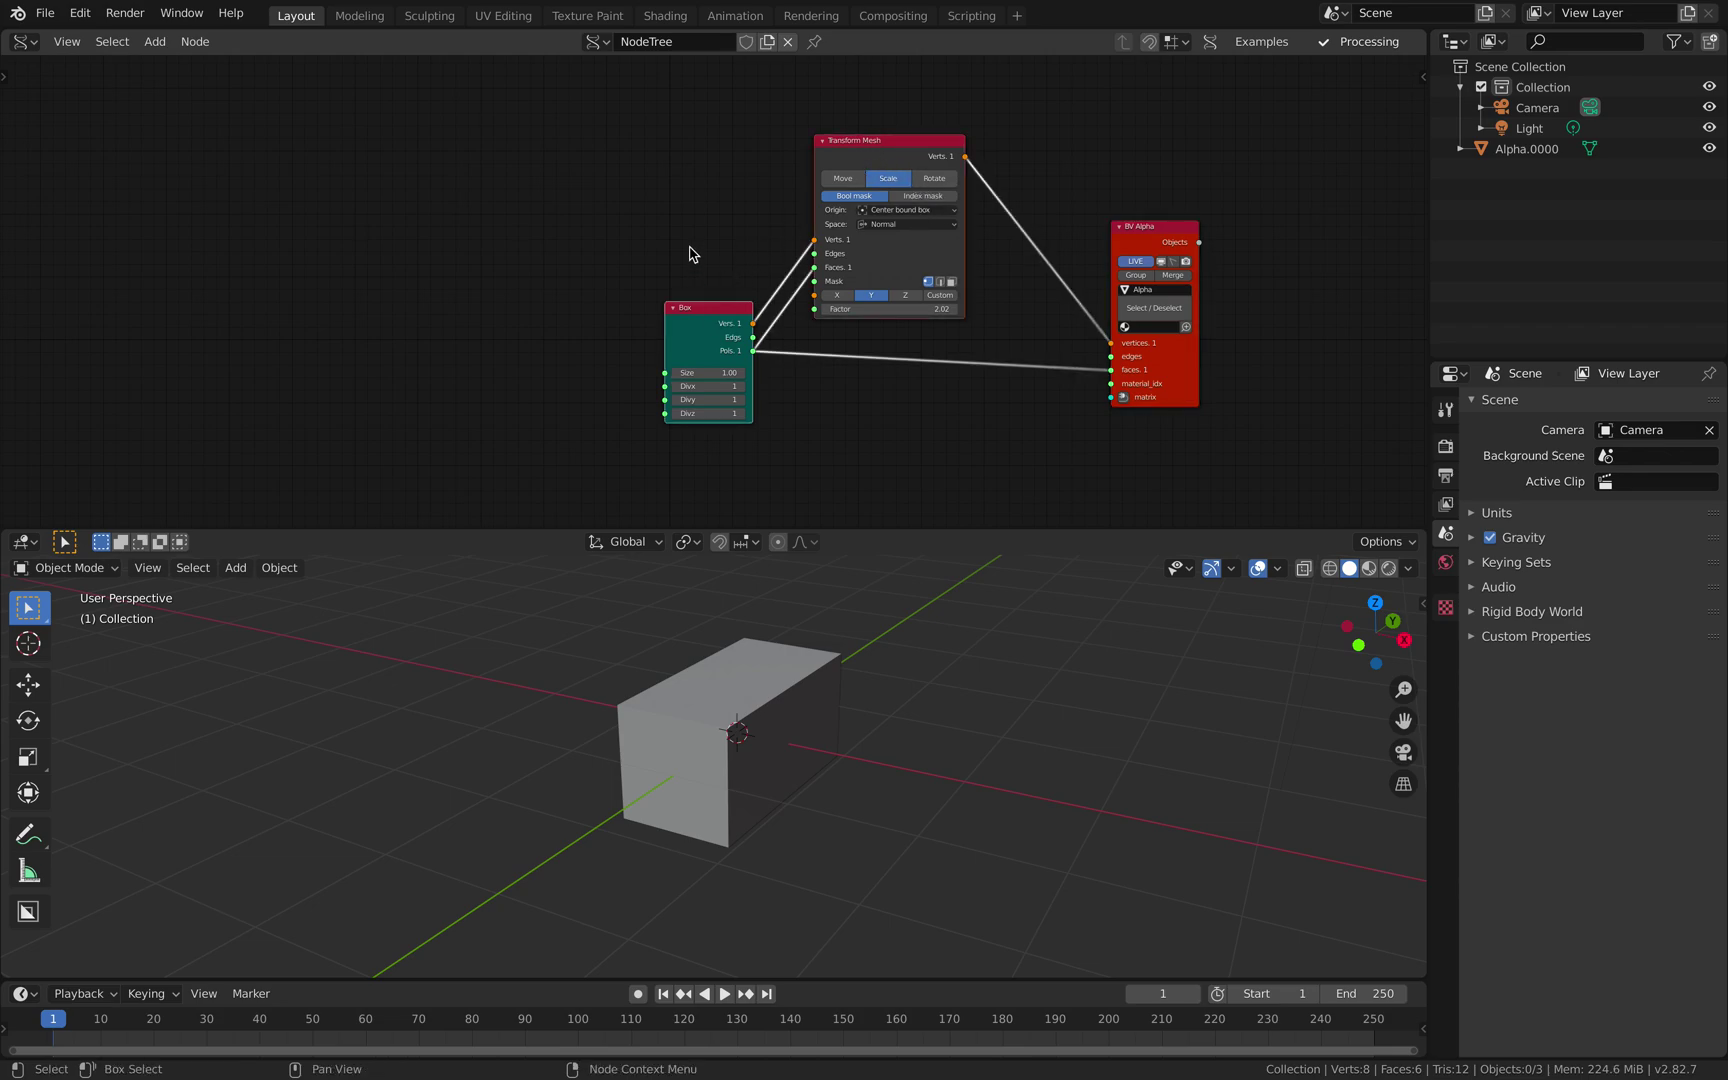
key(F3)
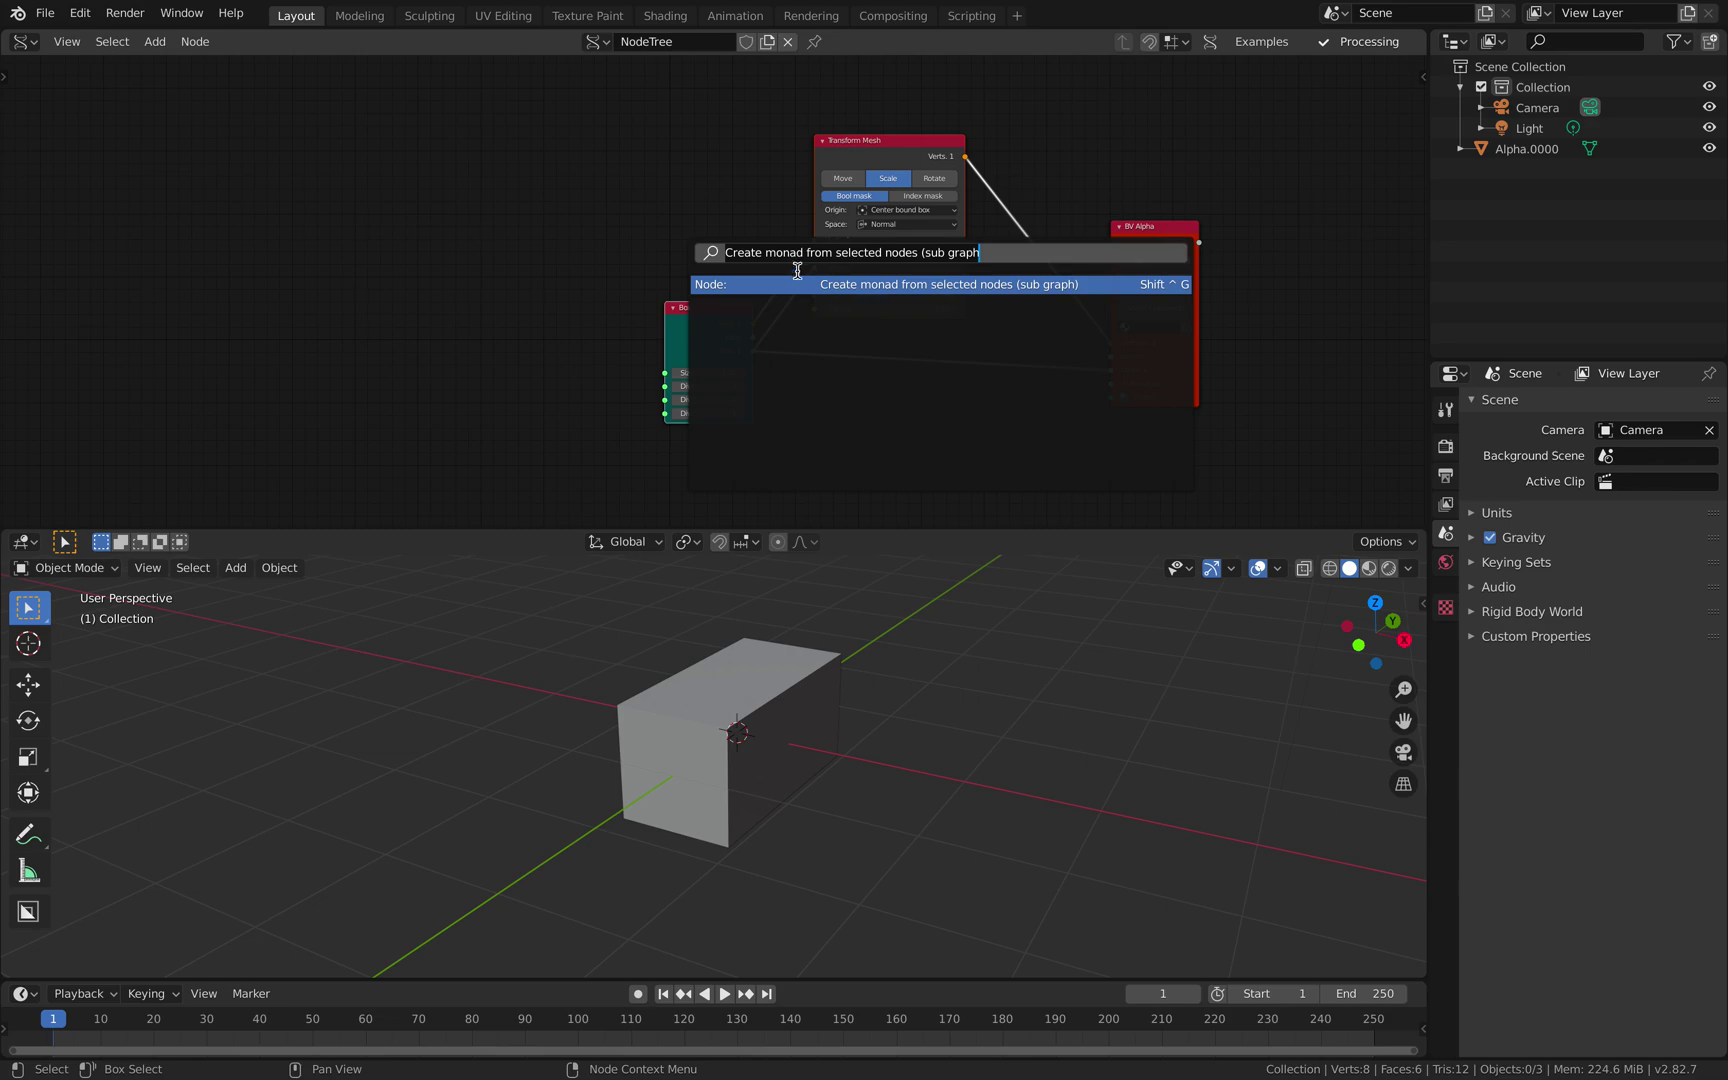
key(Return)
- Spread out the Box, Transform Mesh, Group Inputs and Group Outputs nodes inside the monad
drag(726, 264, 617, 278)
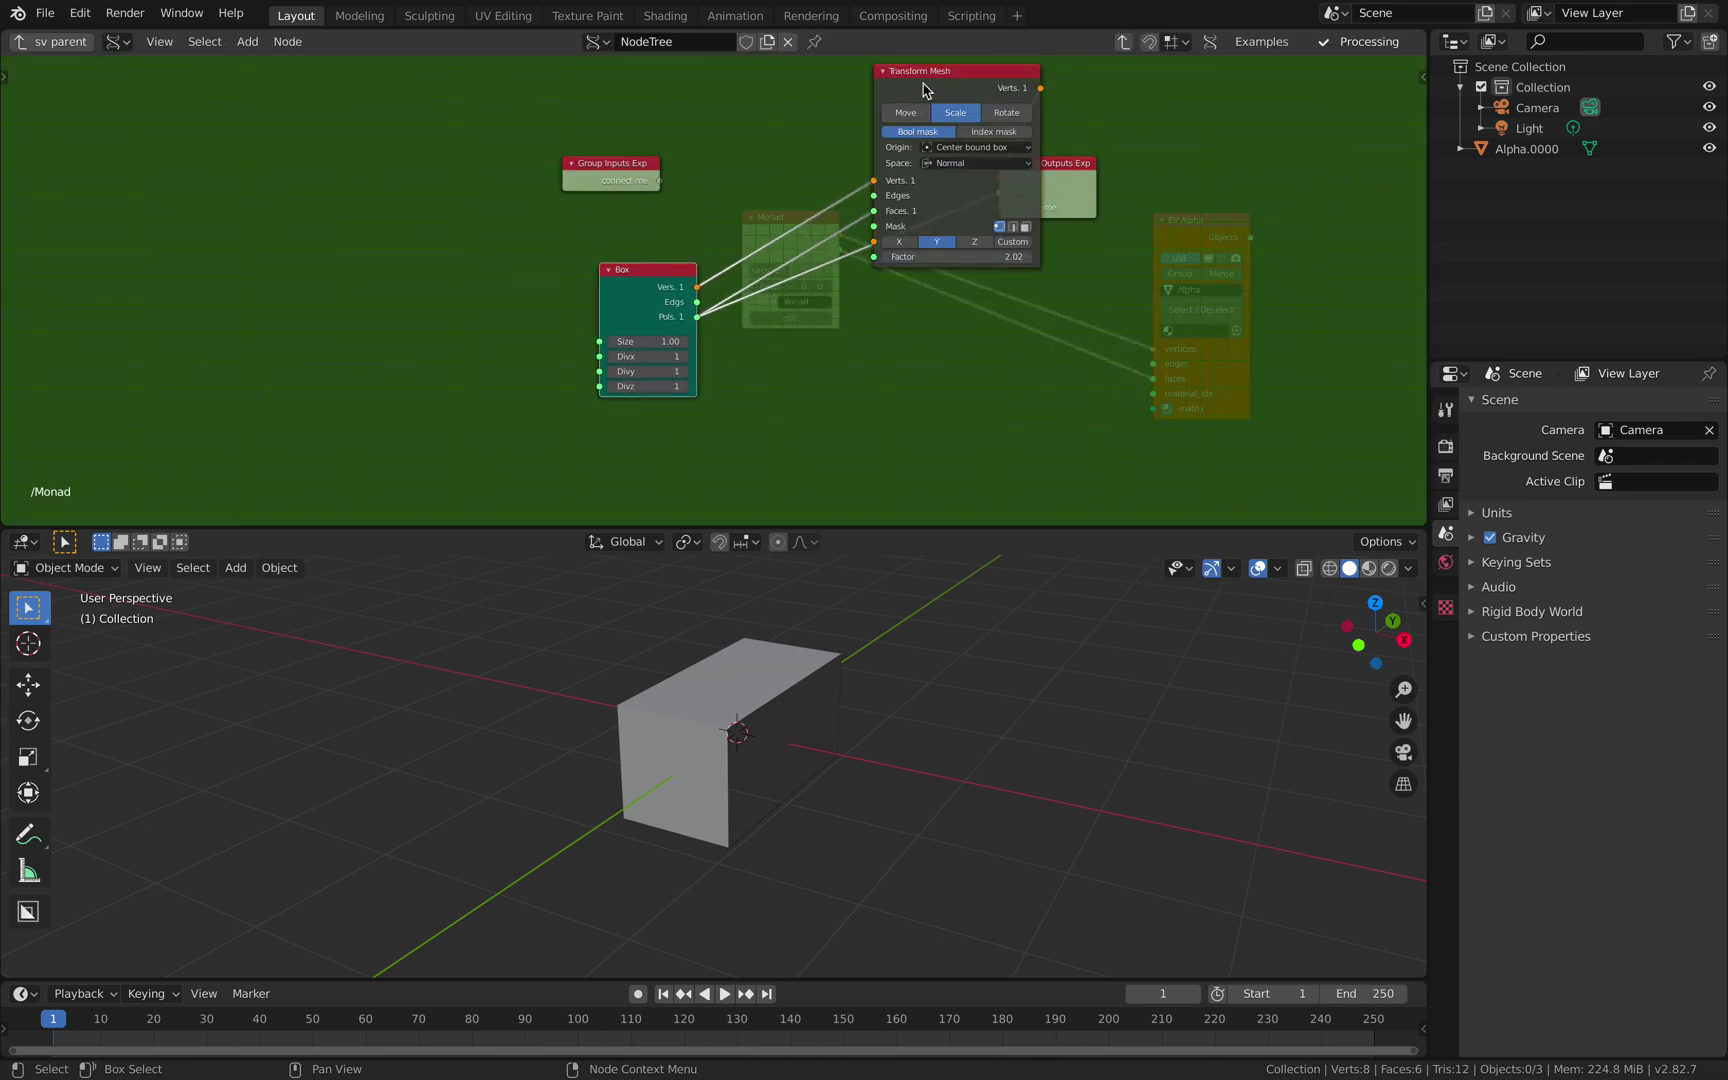
drag(922, 80, 818, 154)
drag(1022, 168, 1065, 209)
scroll(945, 220, up, 1)
drag(861, 136, 863, 60)
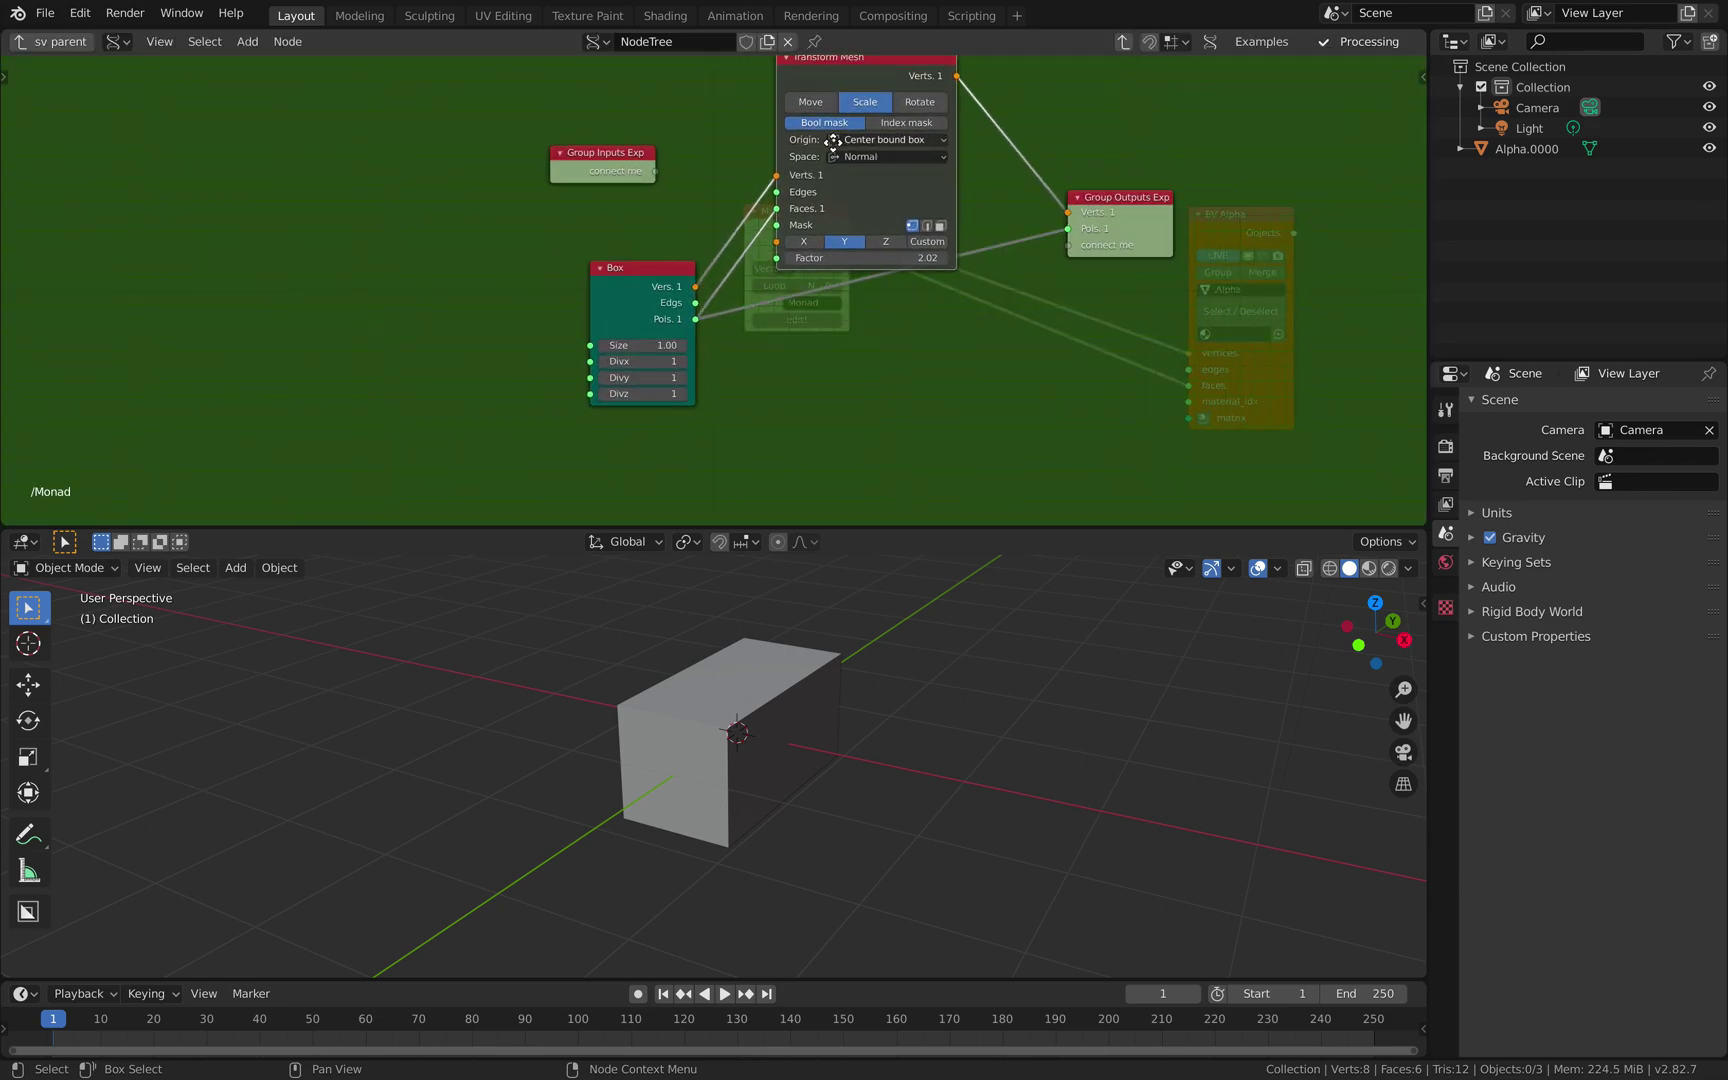
middle_drag(829, 138, 828, 206)
drag(628, 222, 554, 239)
scroll(556, 241, up, 1)
- Scale along a Custom direction in Transform Mesh, expose Direction through Group Inputs, and return to the parent node tree
click(962, 314)
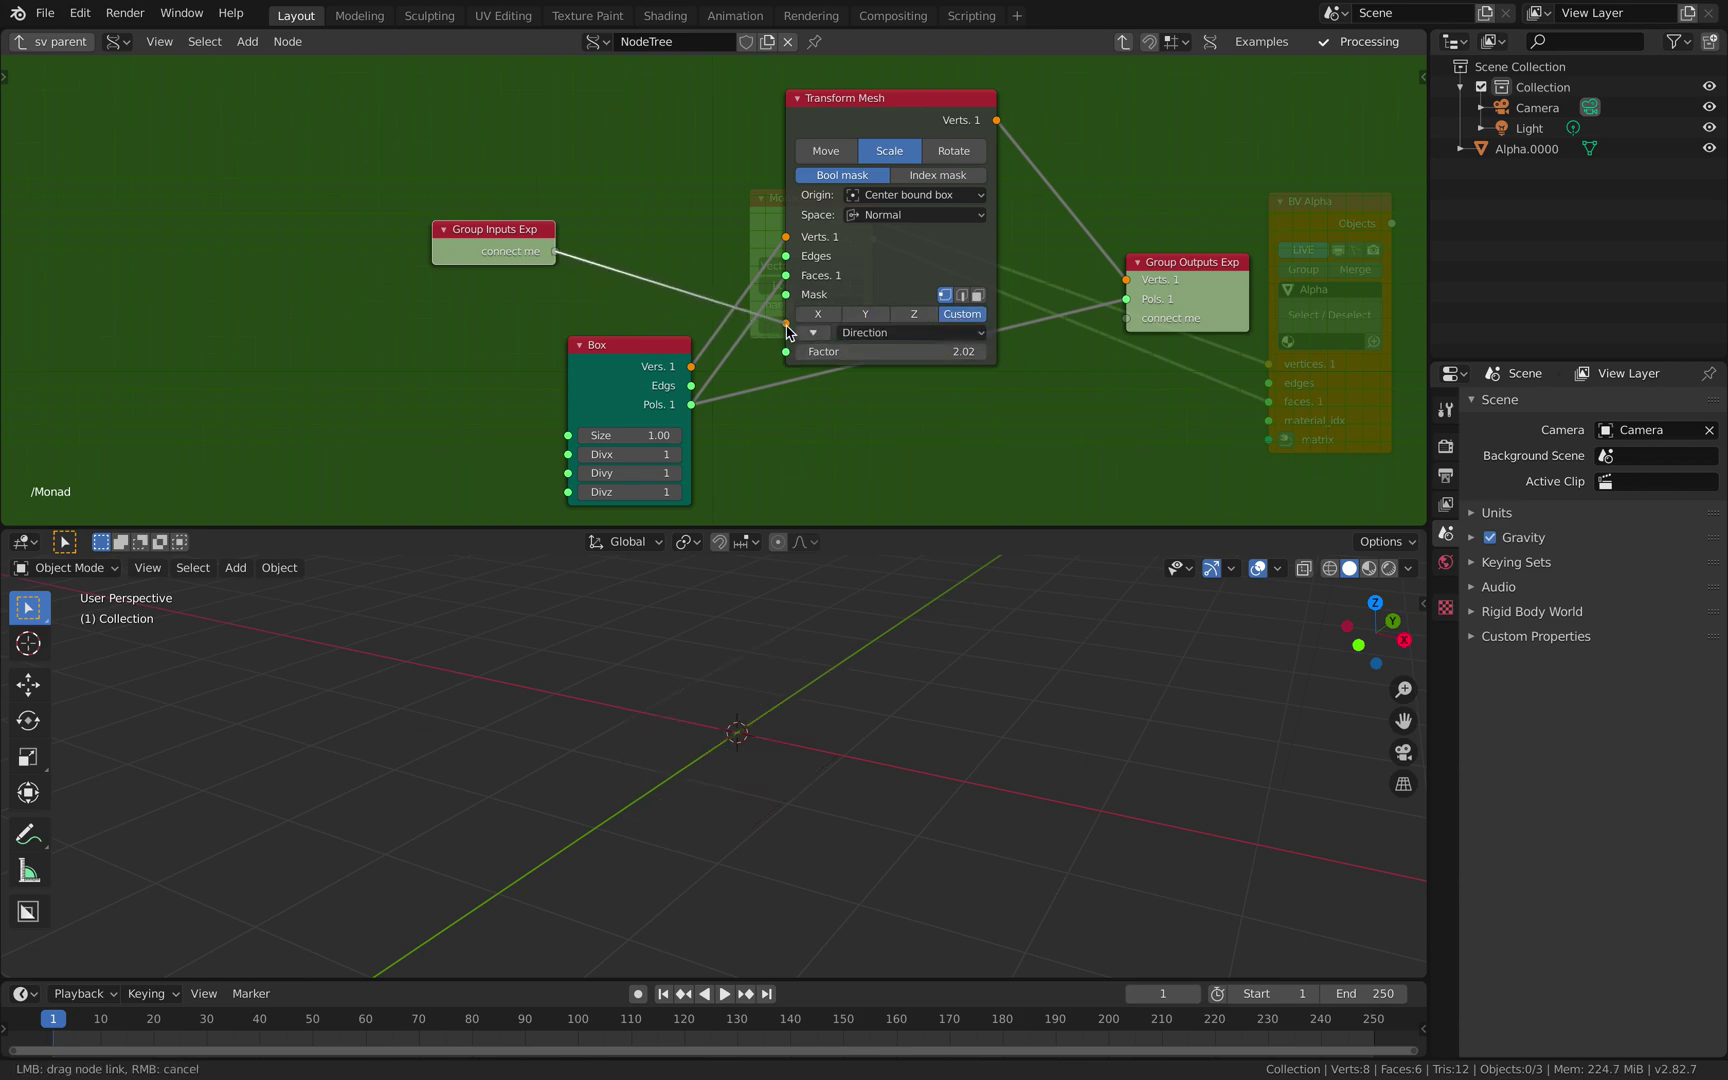
drag(787, 332, 787, 332)
drag(553, 228, 612, 242)
key(Tab)
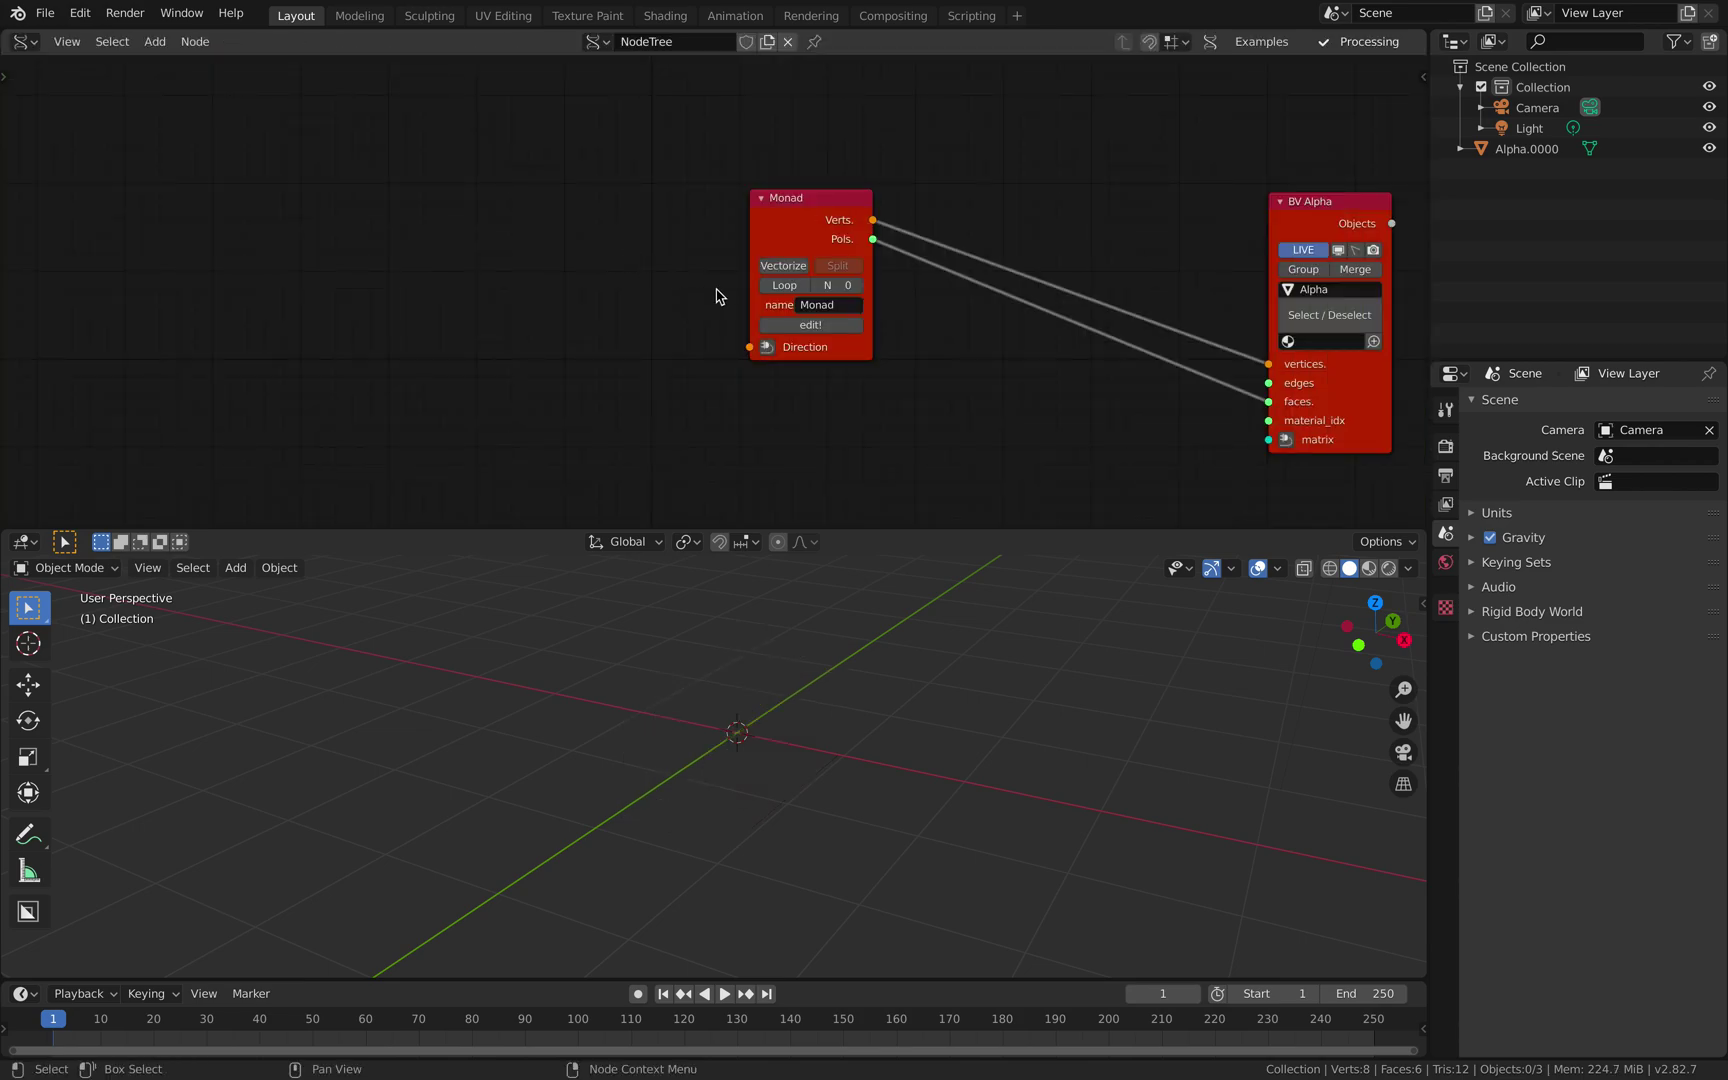
- Add a Vector in node to the monad's Direction input and space the two nodes apart
click(769, 351)
drag(809, 201, 978, 245)
drag(616, 209, 690, 269)
middle_drag(686, 334, 693, 244)
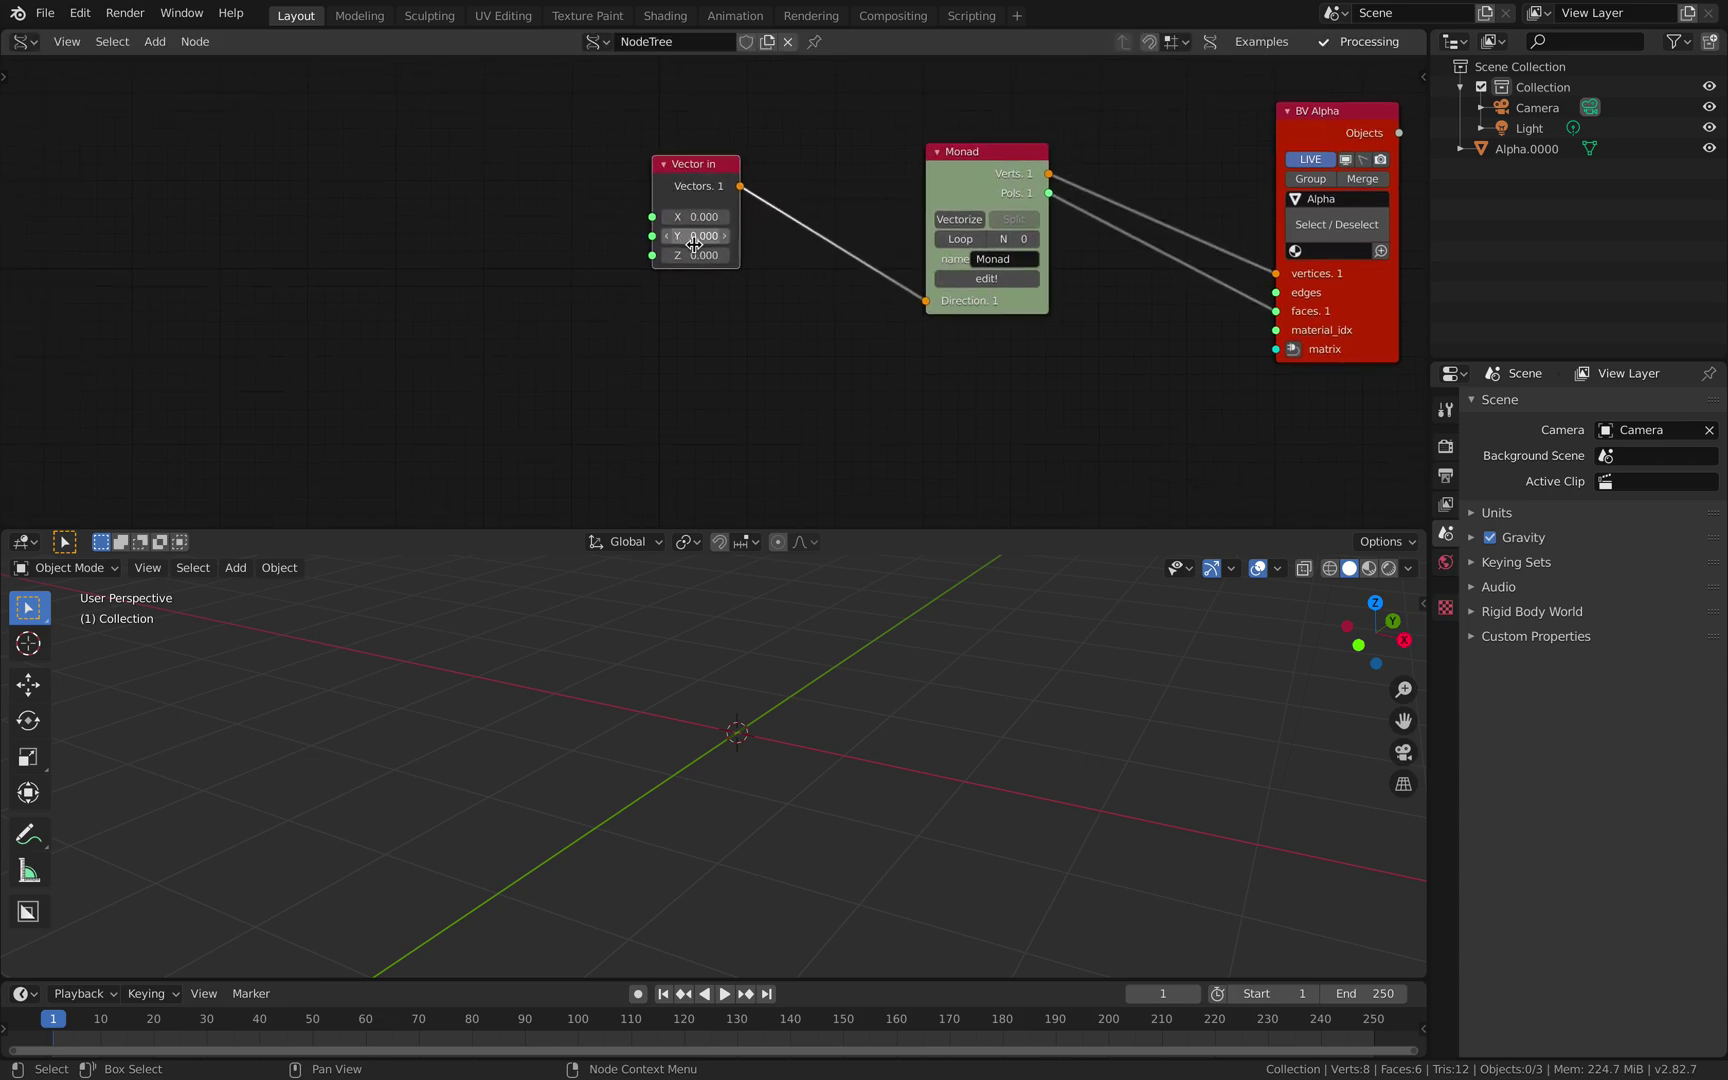
- Set the Vector in node to X 1.26, Y 1.62, Z 0.90 and move it closer to the monad
drag(695, 217, 699, 217)
mouse_move(695, 236)
mouse_down()
mouse_move(736, 236)
mouse_move(708, 255)
mouse_move(688, 236)
mouse_move(708, 217)
mouse_move(683, 217)
mouse_move(701, 255)
mouse_move(713, 236)
mouse_move(691, 218)
mouse_up()
drag(731, 194, 801, 219)
drag(949, 147, 919, 108)
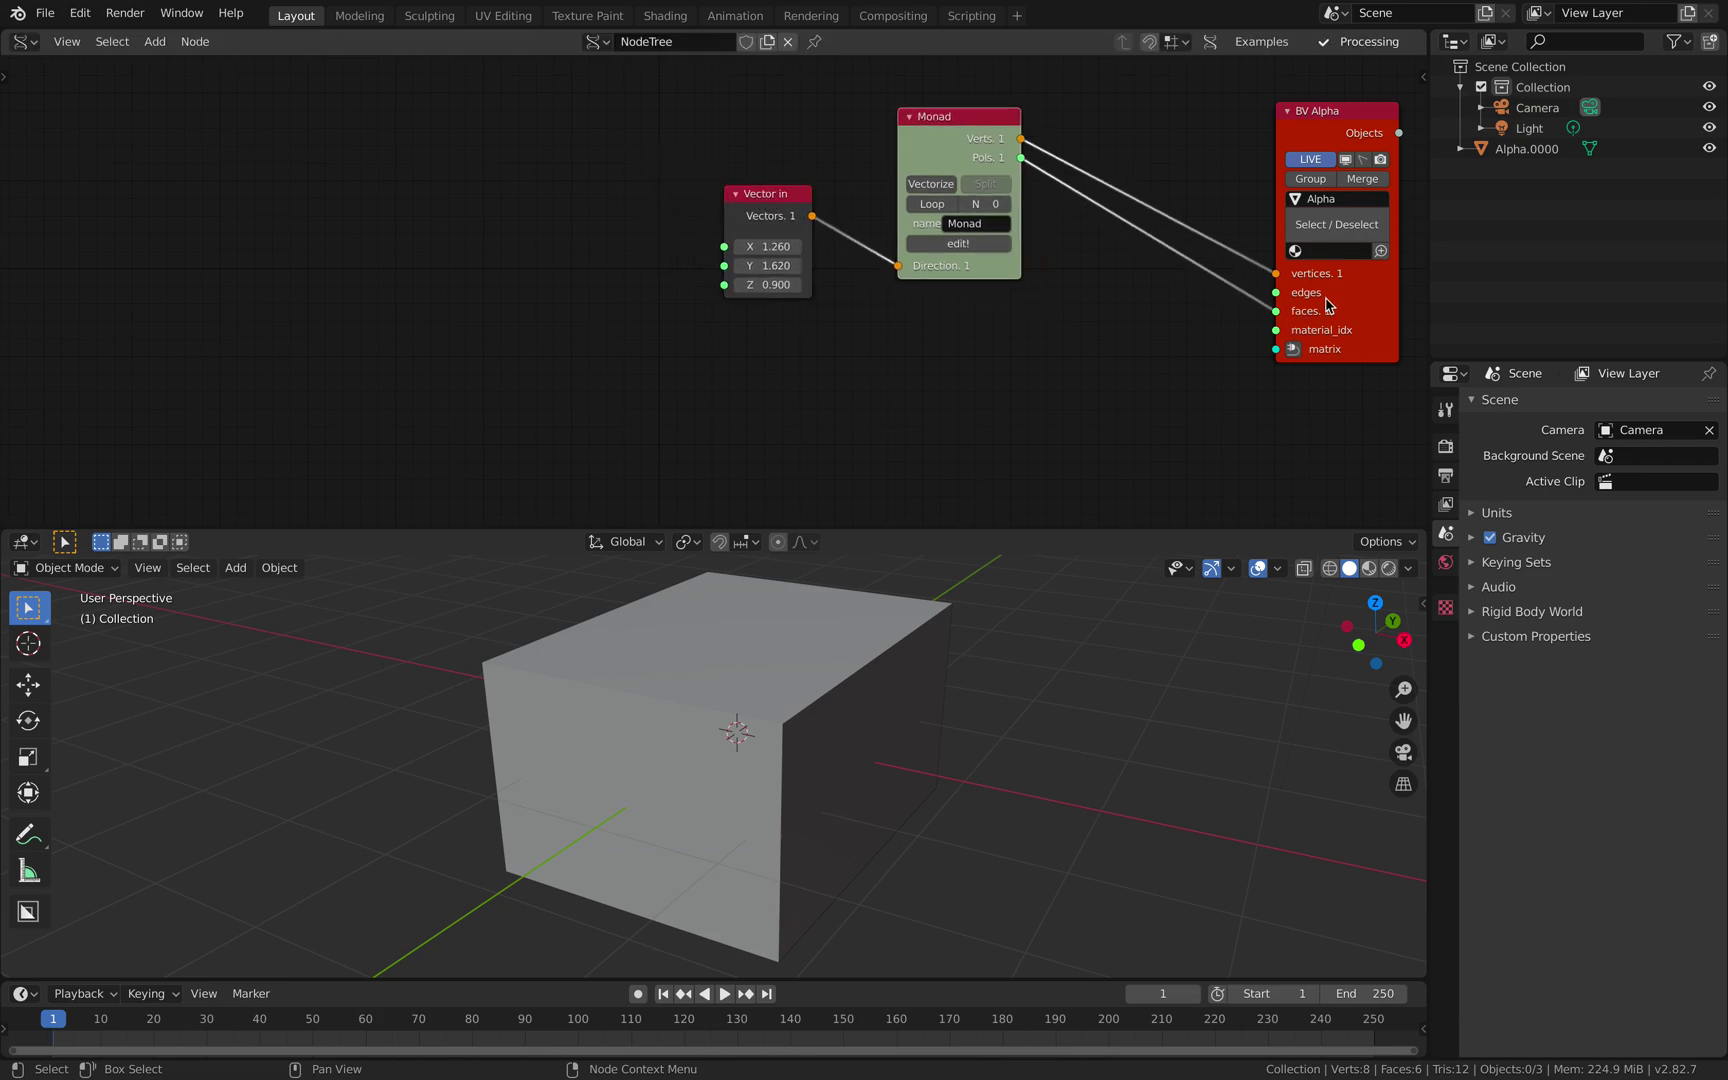
- Change the Vector in node to X 0.30 and Y 0.66
drag(1325, 300, 1289, 295)
scroll(911, 407, down, 2)
middle_drag(911, 407, 896, 333)
drag(757, 194, 725, 178)
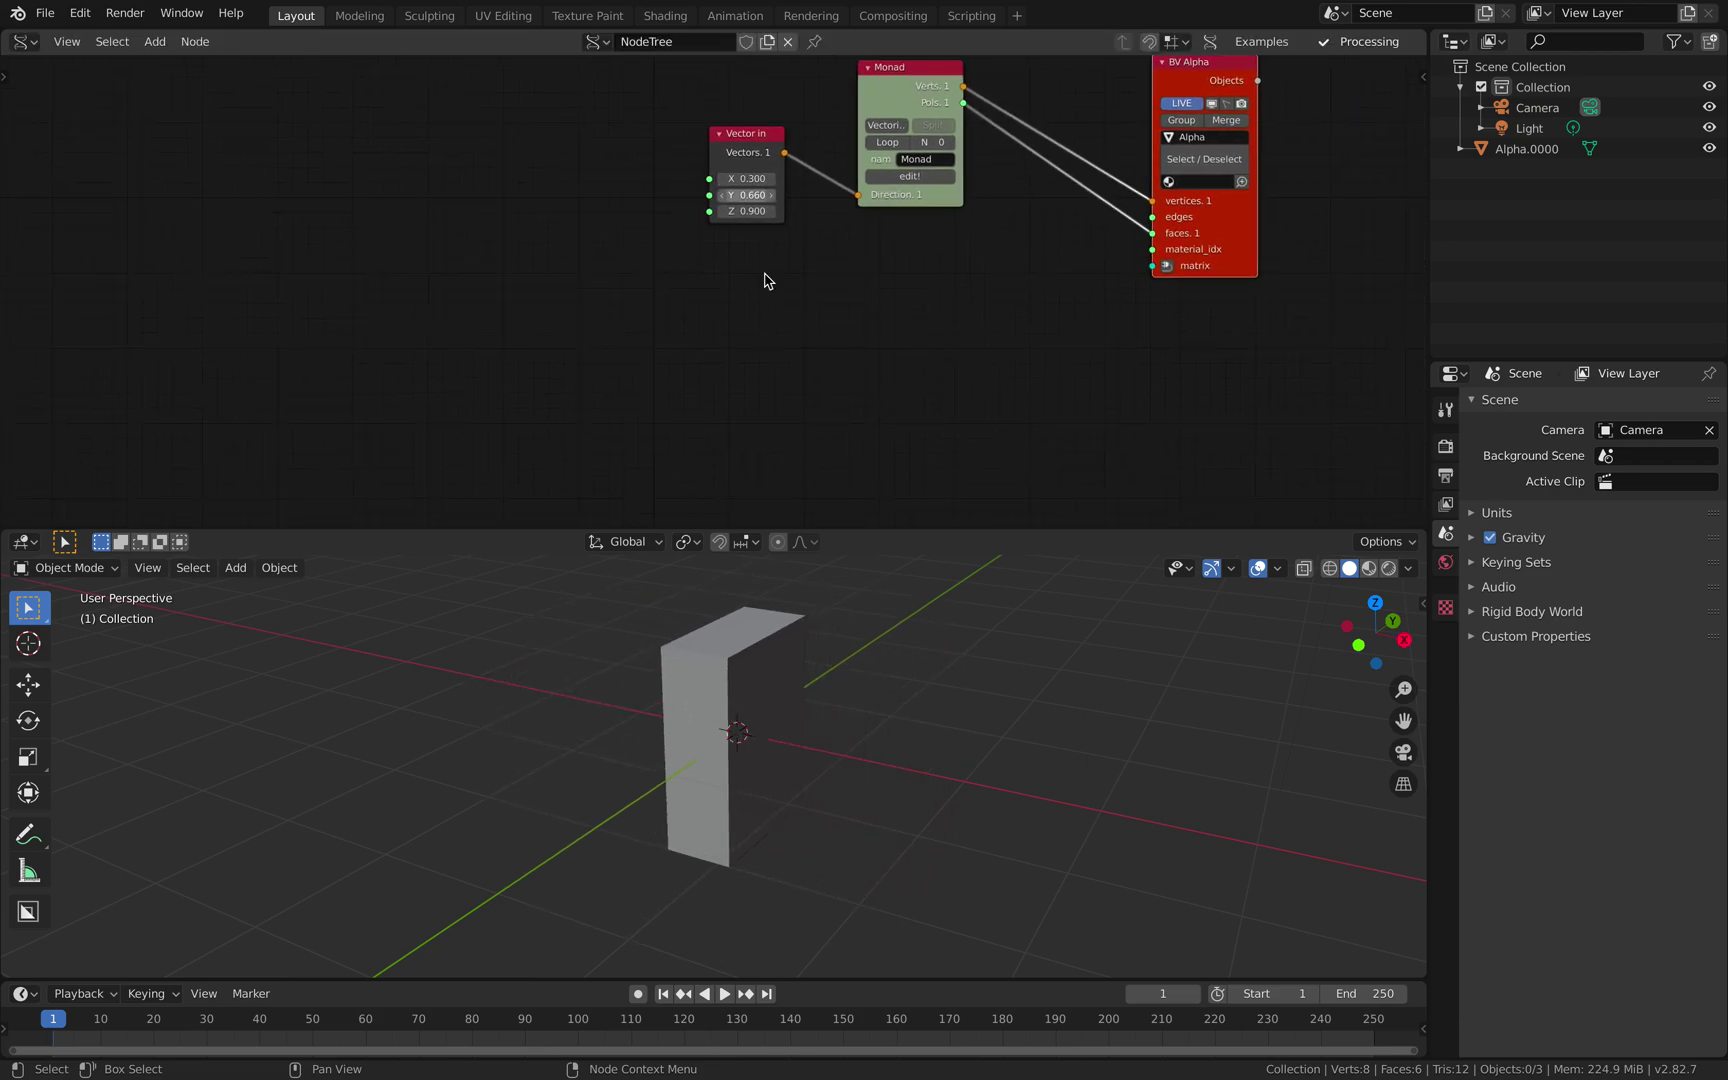
middle_drag(725, 706, 744, 703)
key(alt+space)
text(vector p)
key(Return)
click(817, 350)
key(x)
- Add a Vector P Field node below the monad and connect its verts to the viewer's matrix input
key(alt+space)
text(vector p)
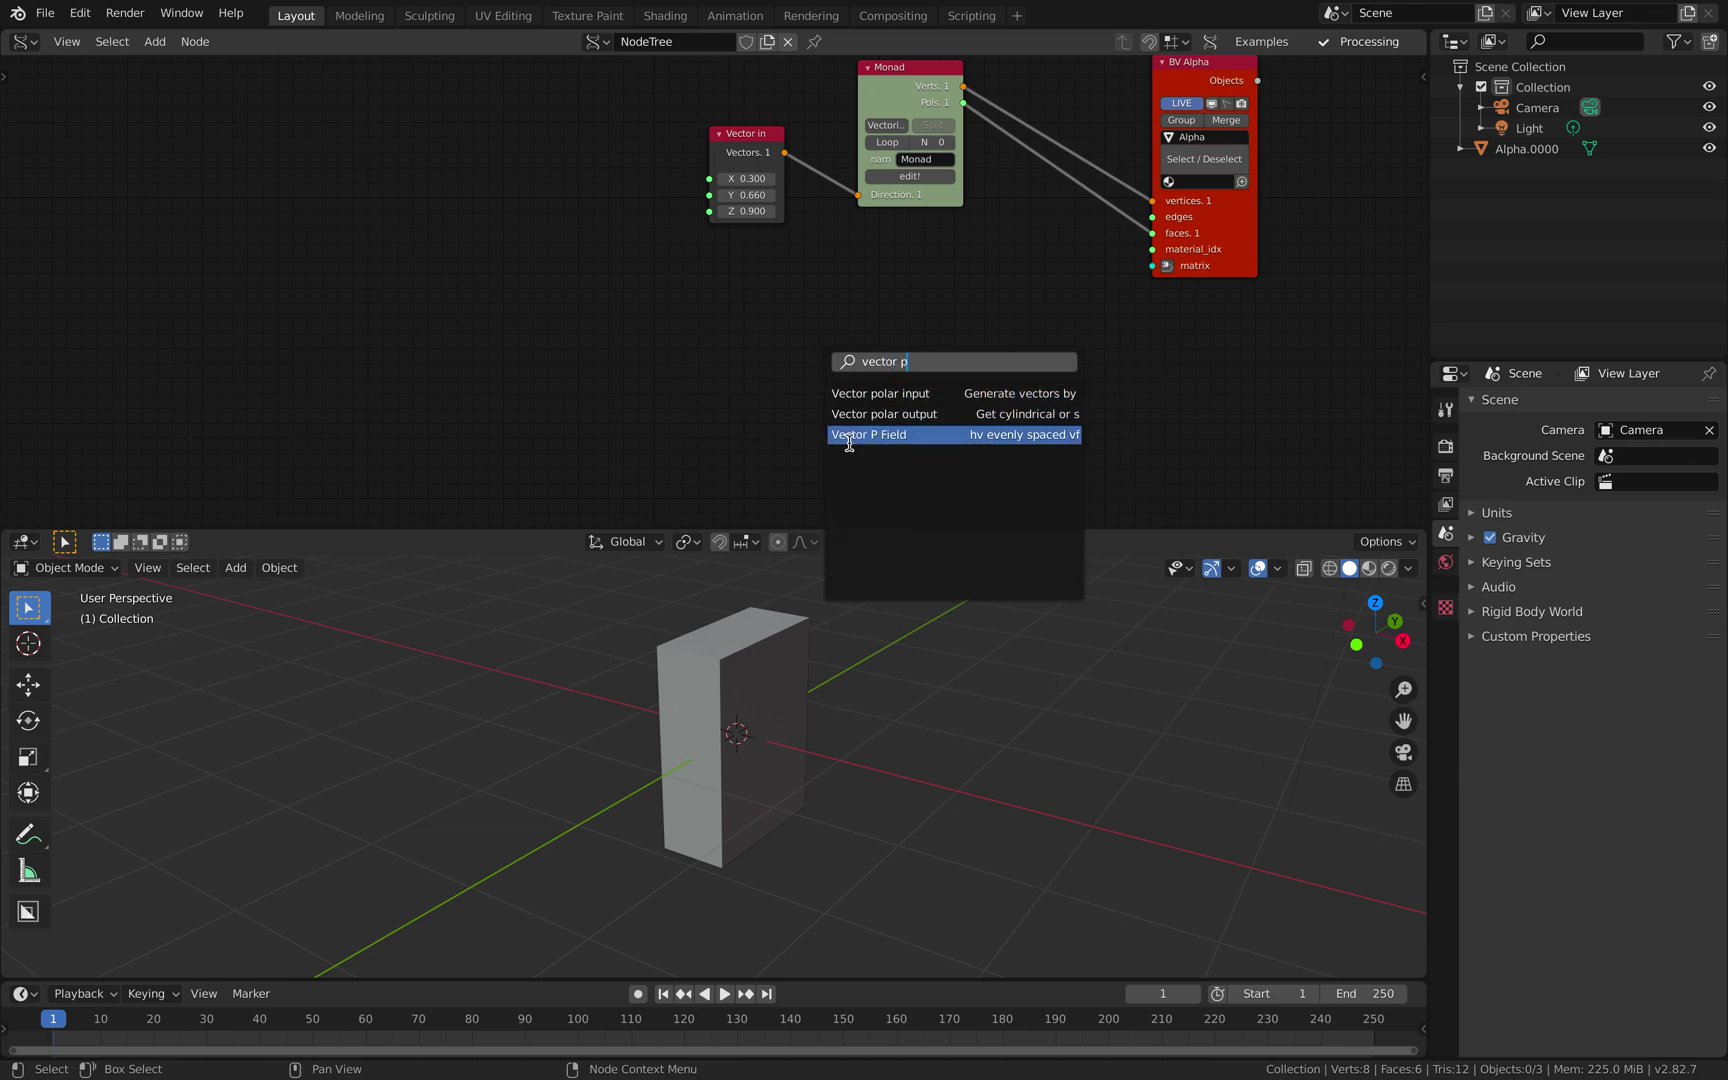
click(849, 441)
click(861, 295)
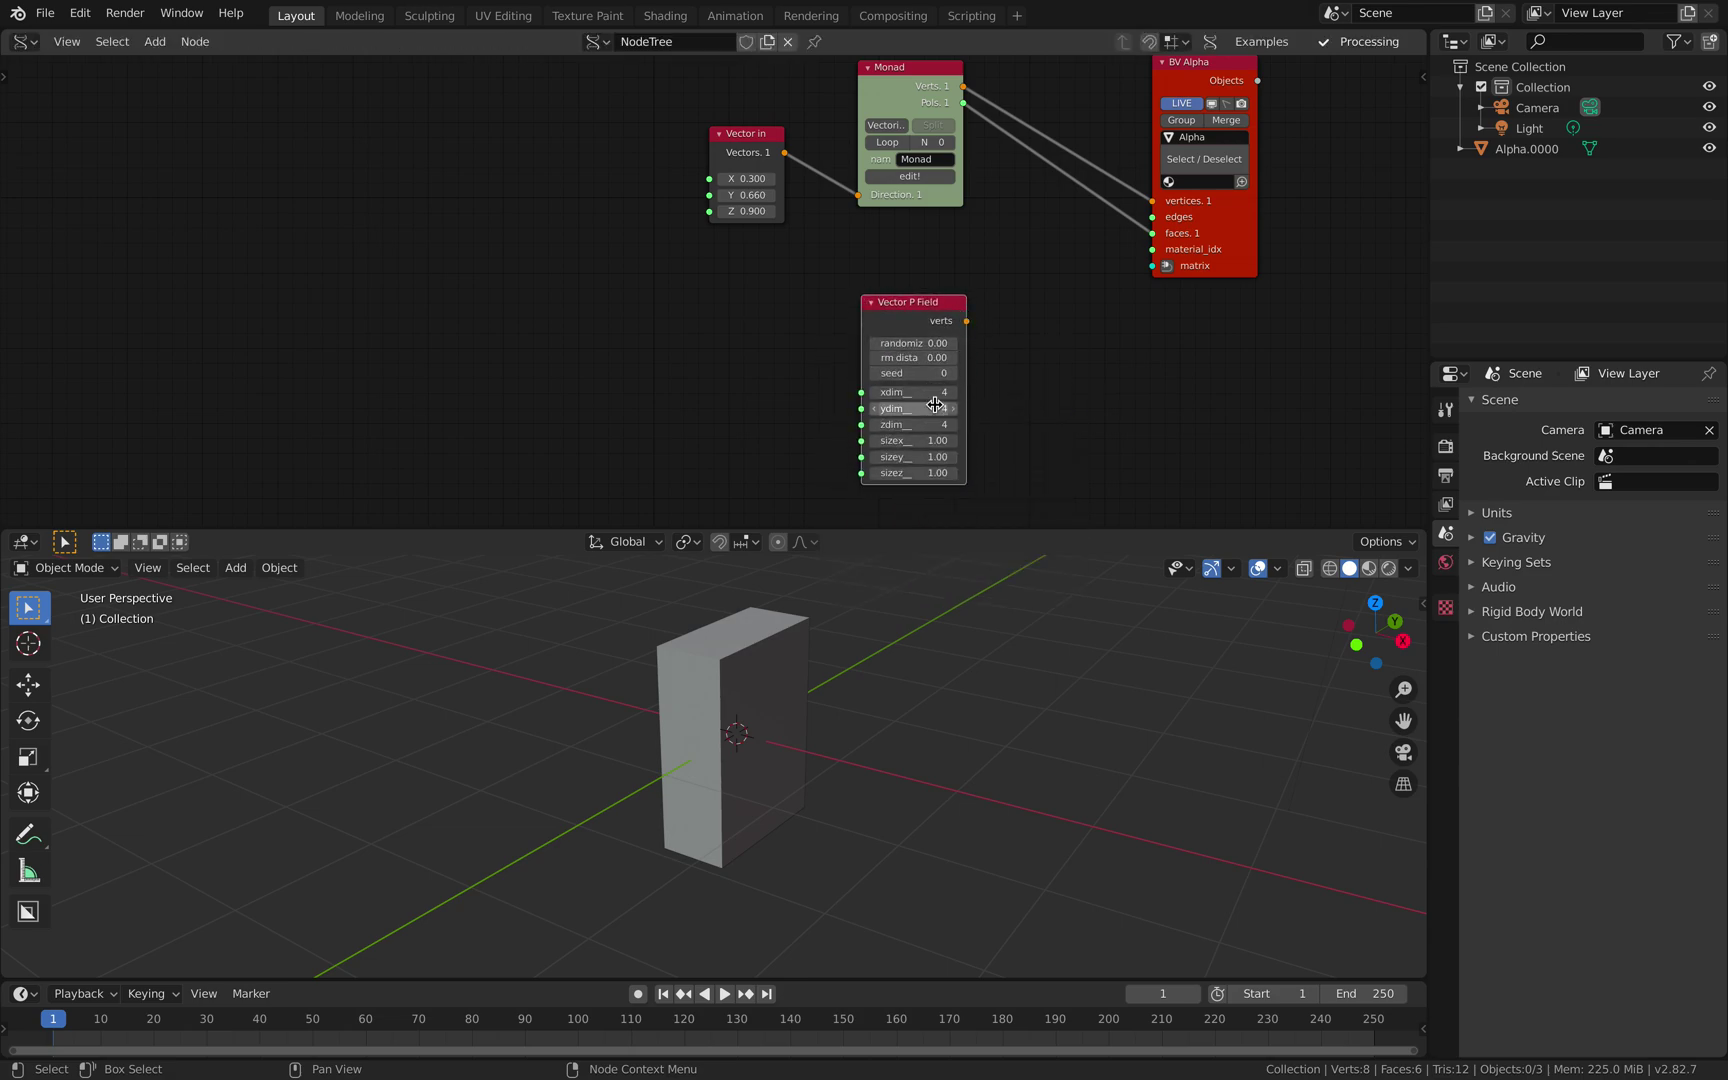
drag(966, 321, 1152, 267)
- Set the Vector P Field's sizex, sizey and sizez to 7
middle_drag(980, 656, 1000, 650)
drag(923, 441, 958, 473)
text(7)
key(Return)
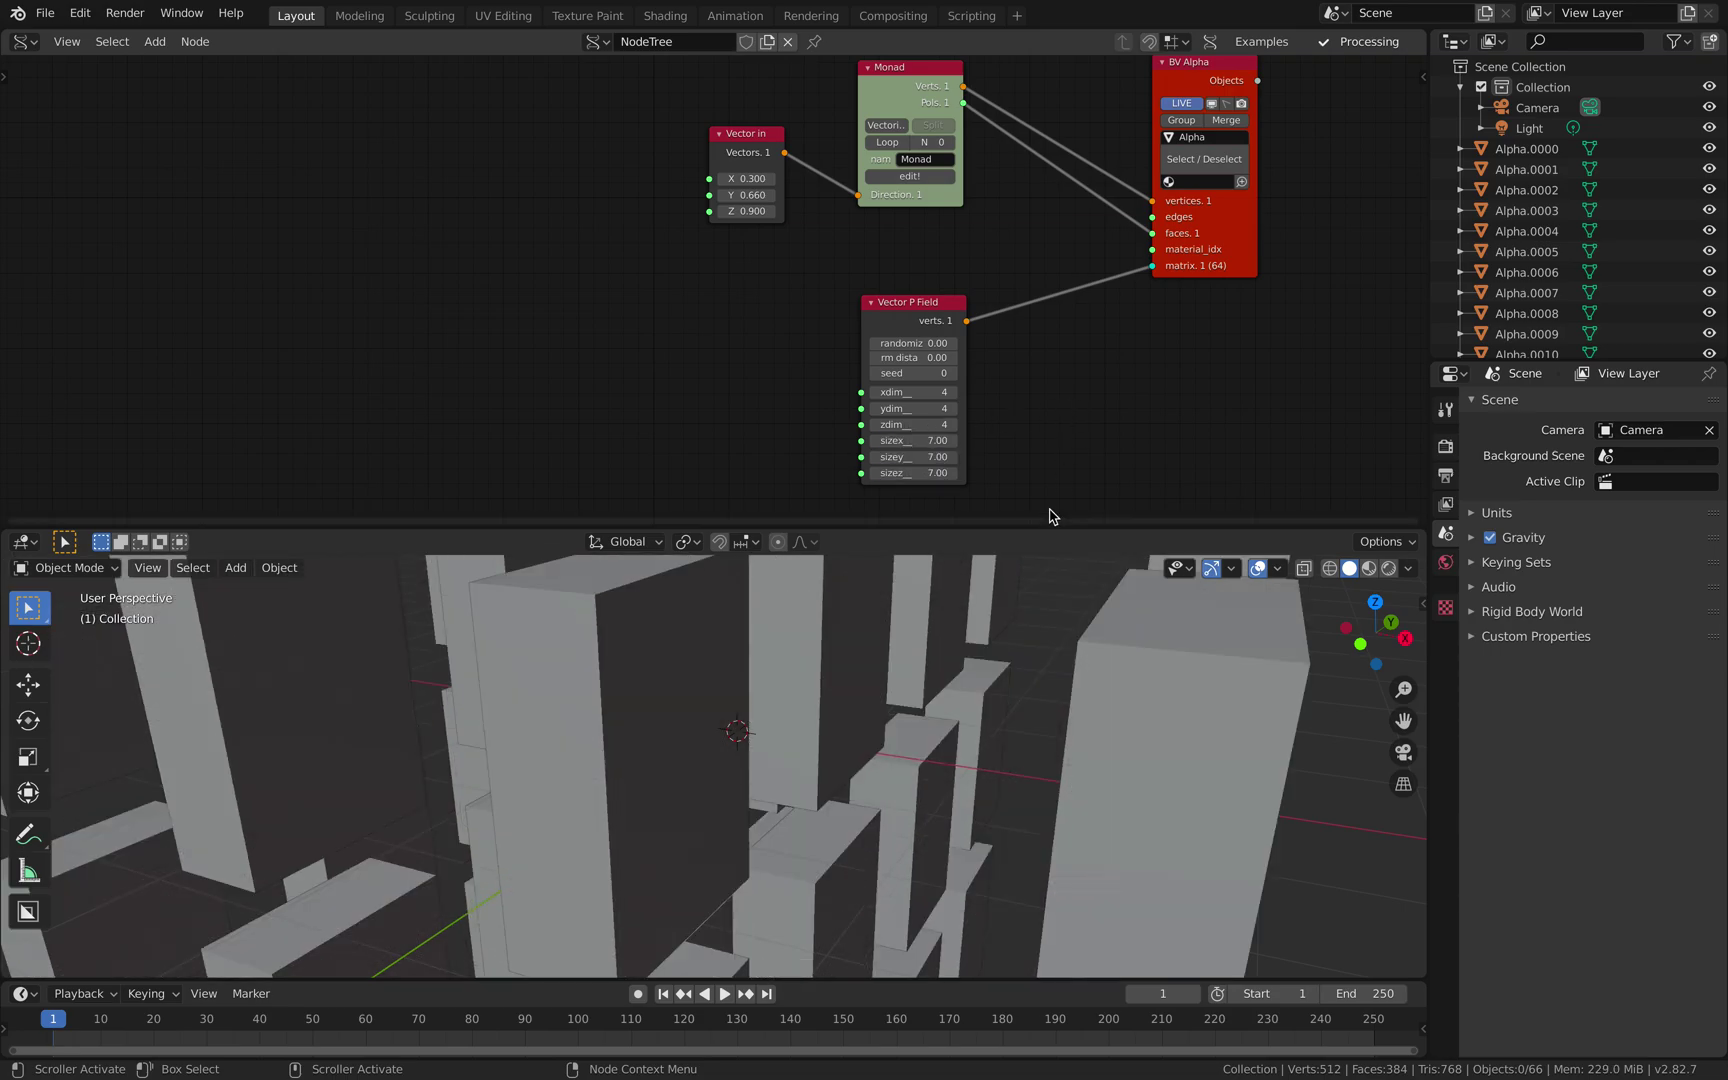
- Set the Vector in node to X 0.84 and Y 1.20 and move it farther from the monad
scroll(940, 660, down, 8)
middle_drag(903, 677, 795, 712)
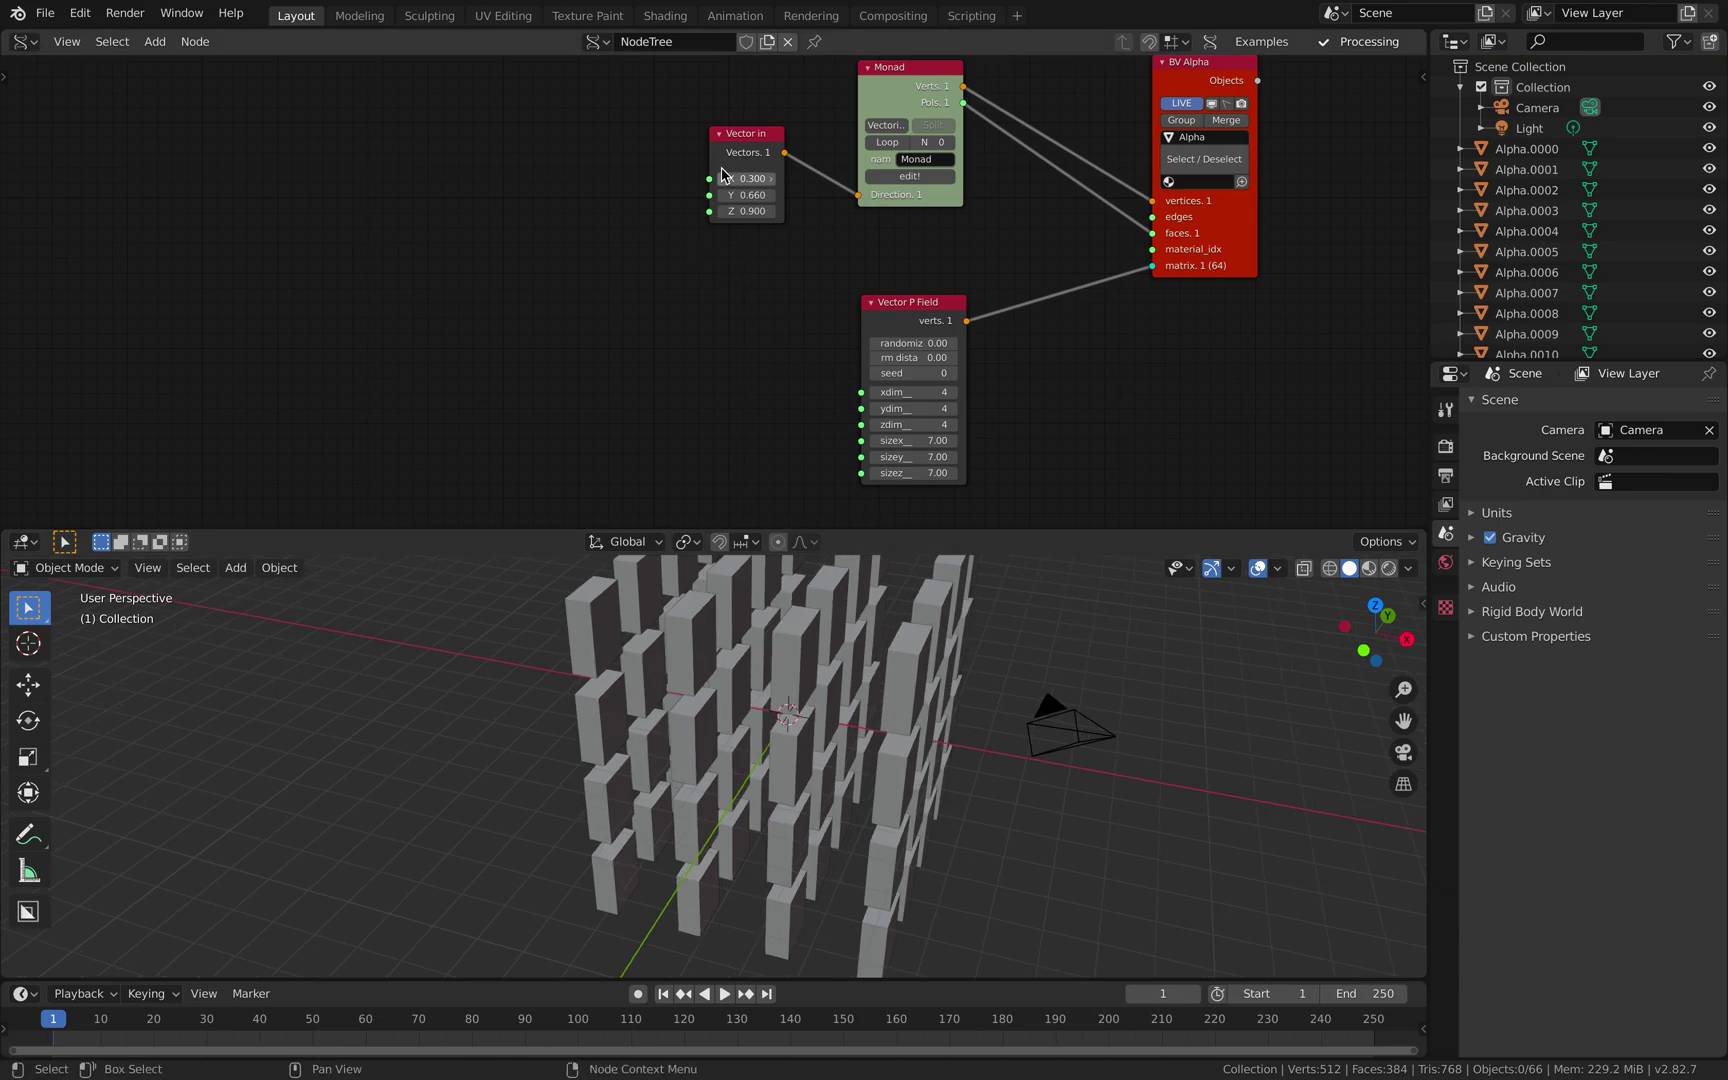
middle_drag(722, 178, 694, 254)
drag(715, 271, 530, 204)
- Add a Random Vector node with Count 64 and connect it to the monad's Direction input instead of Vector in
key(shift+a)
click(465, 302)
text(random)
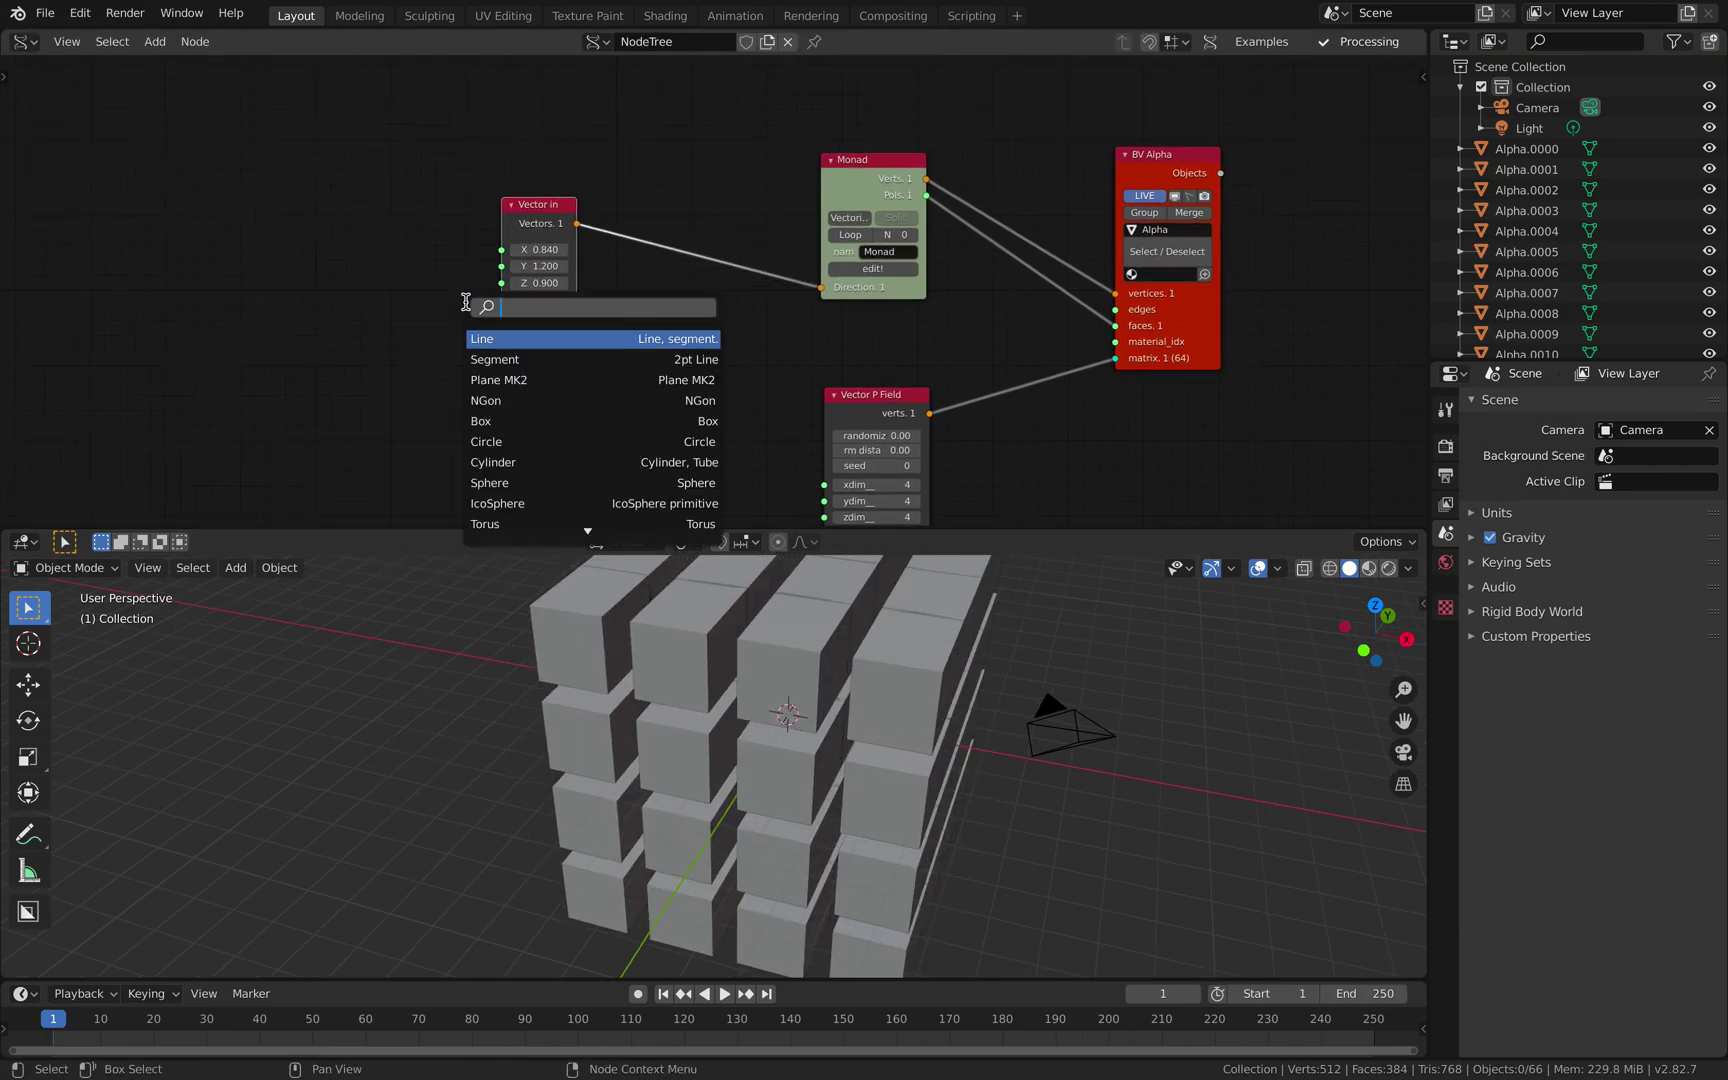
text( v)
key(Return)
click(519, 359)
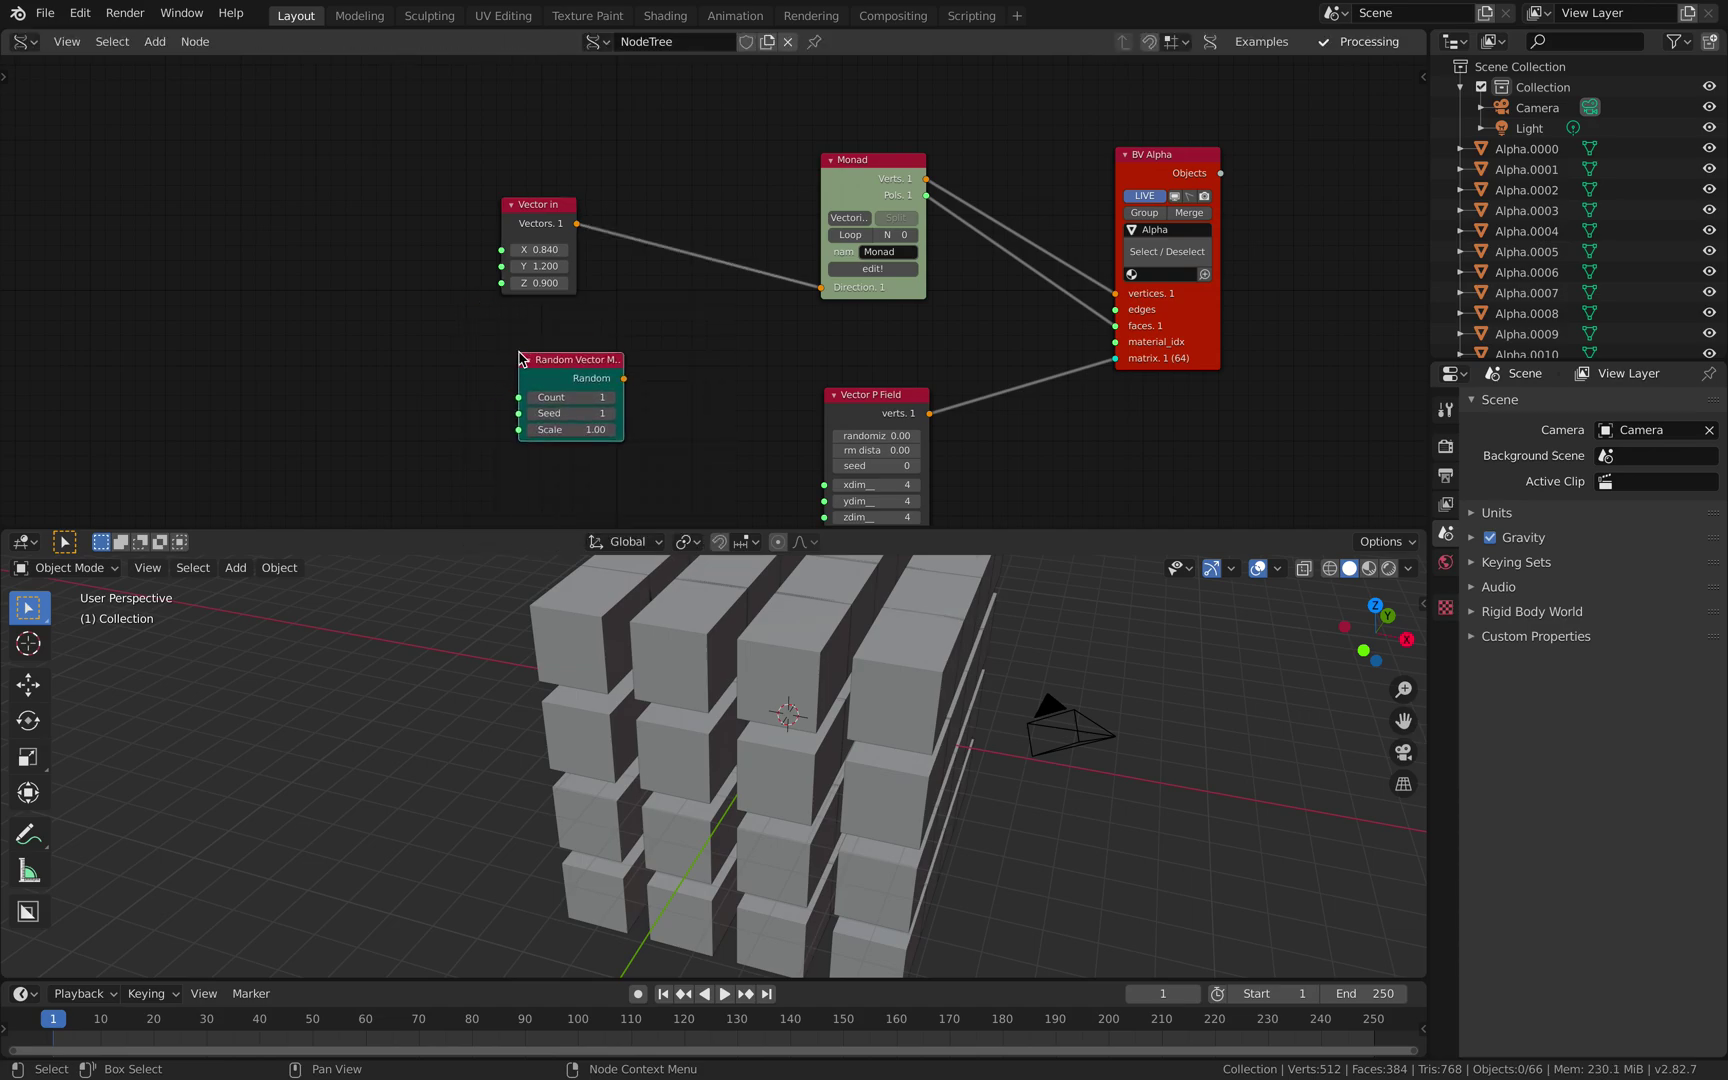
drag(625, 380, 720, 289)
drag(829, 294, 822, 288)
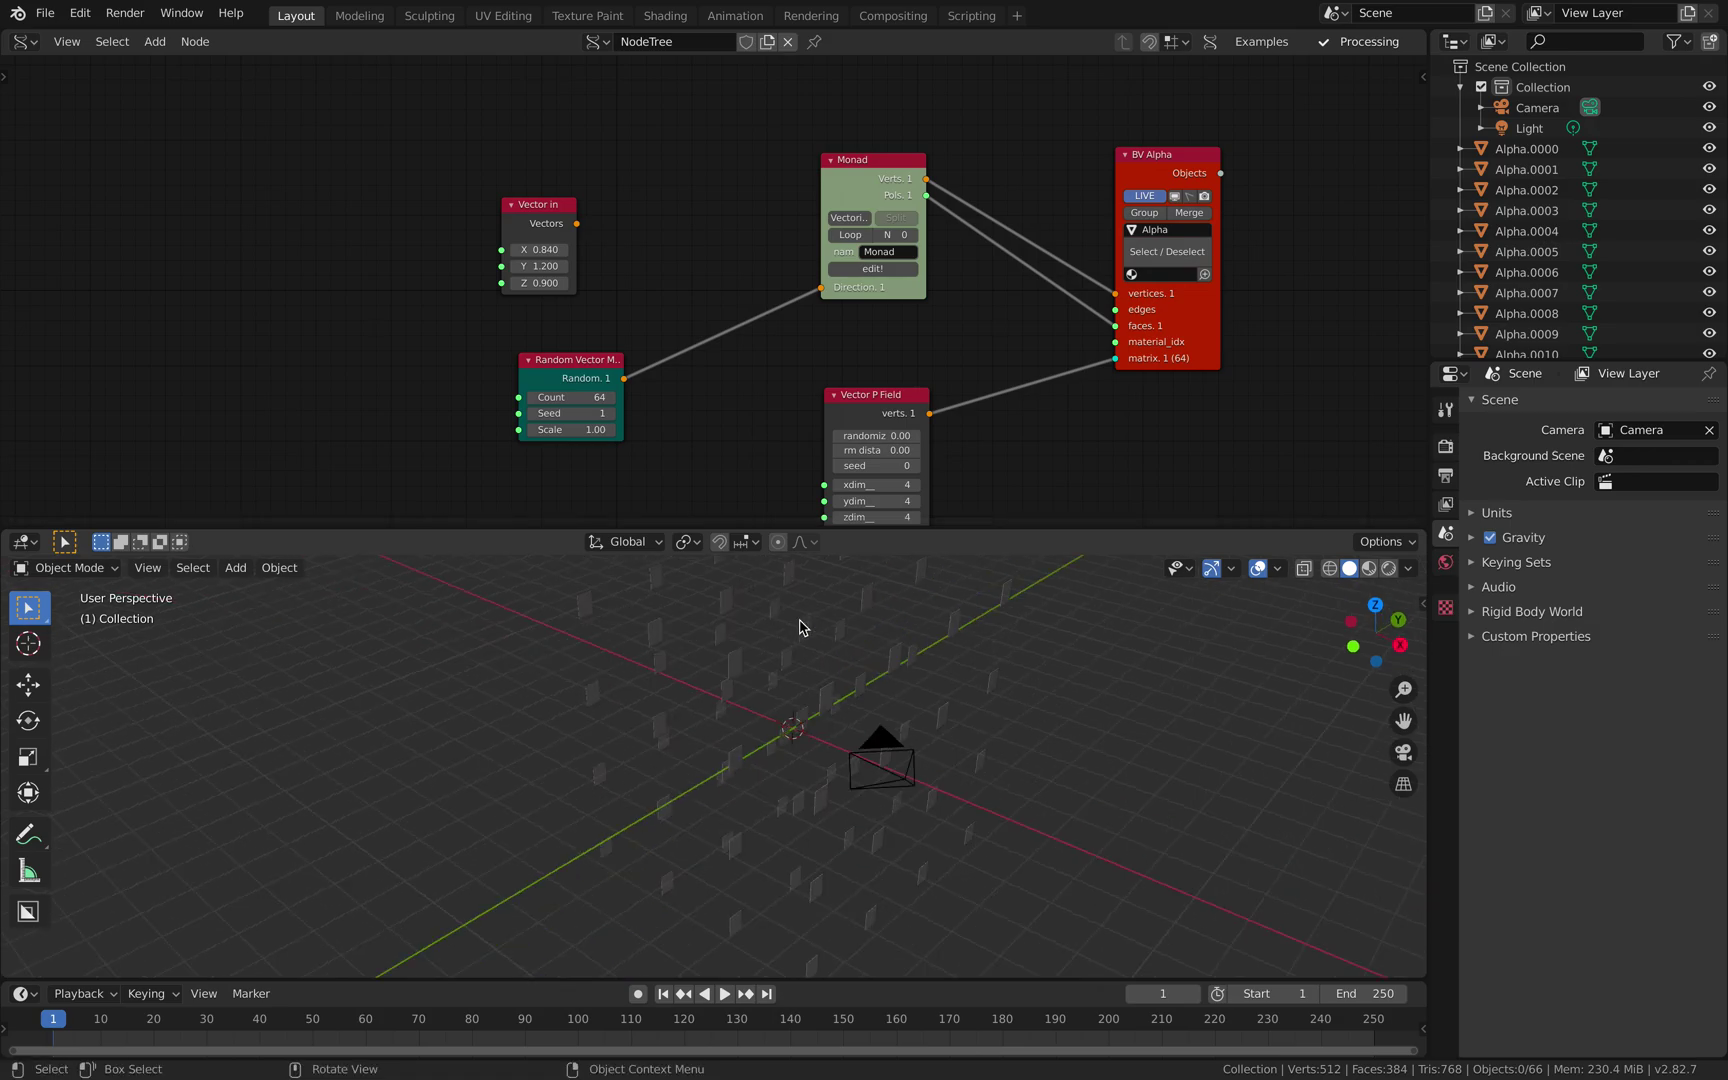
- Set the Random Vector seed to 89, reposition the node and delete the unused Vector in node
drag(570, 413, 750, 413)
drag(581, 374, 470, 281)
key(x)
middle_drag(1080, 720, 1217, 613)
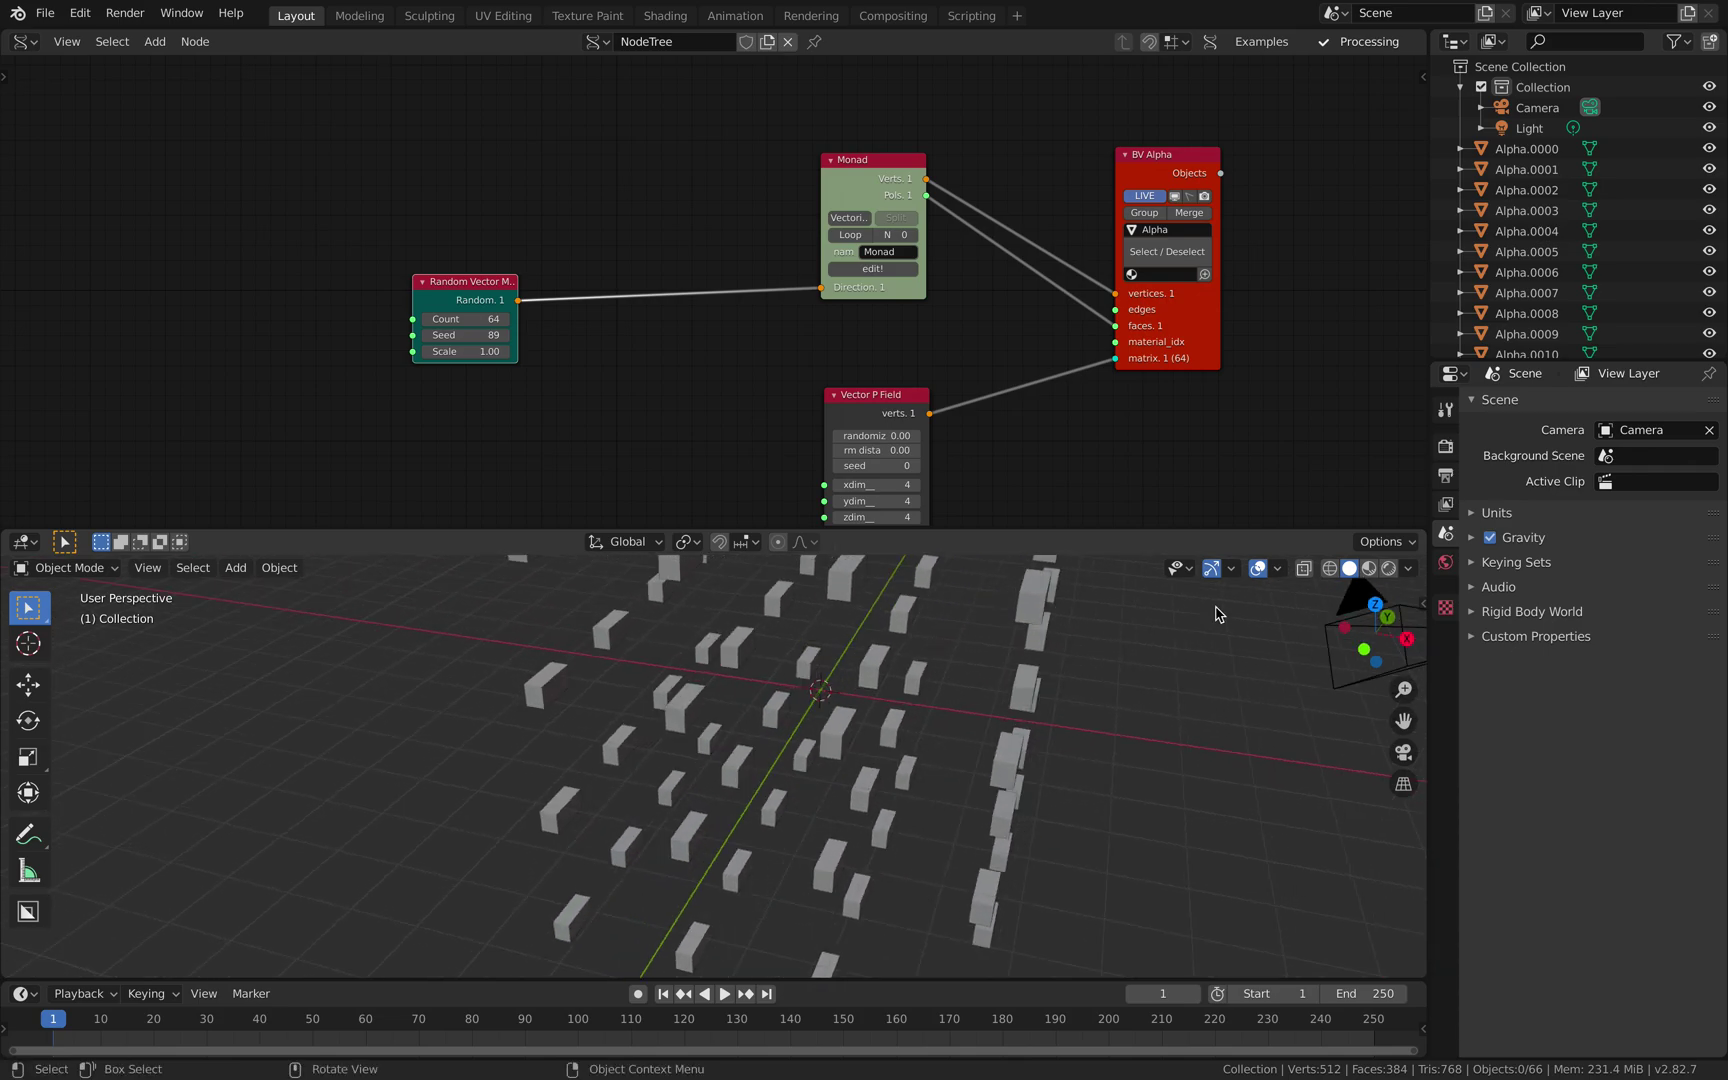
- Turn on the Face Orientation overlay in the 3D viewport and inspect the boxes from another angle
click(1285, 569)
click(1199, 407)
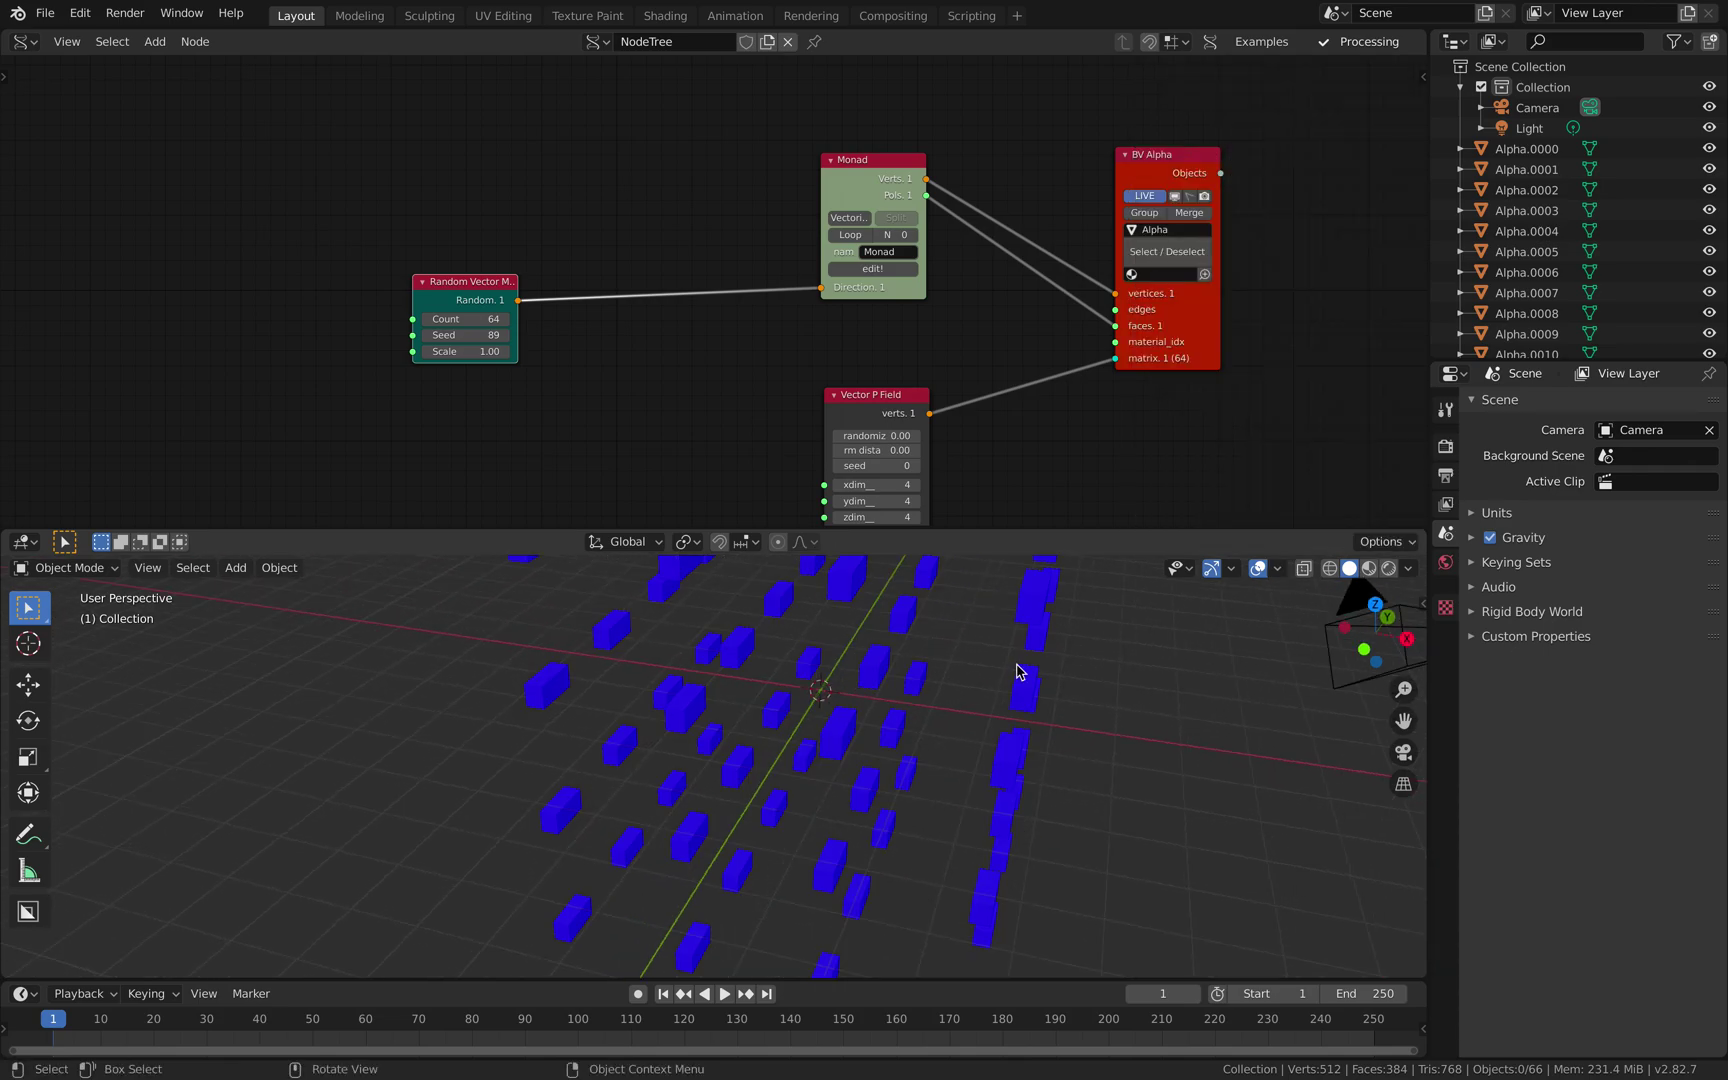
middle_drag(1000, 700, 900, 721)
- Set the Random Vector seed to 471 and make room between the Random Vector and Monad nodes
drag(479, 336, 521, 331)
scroll(704, 375, up, 1)
drag(872, 197, 797, 150)
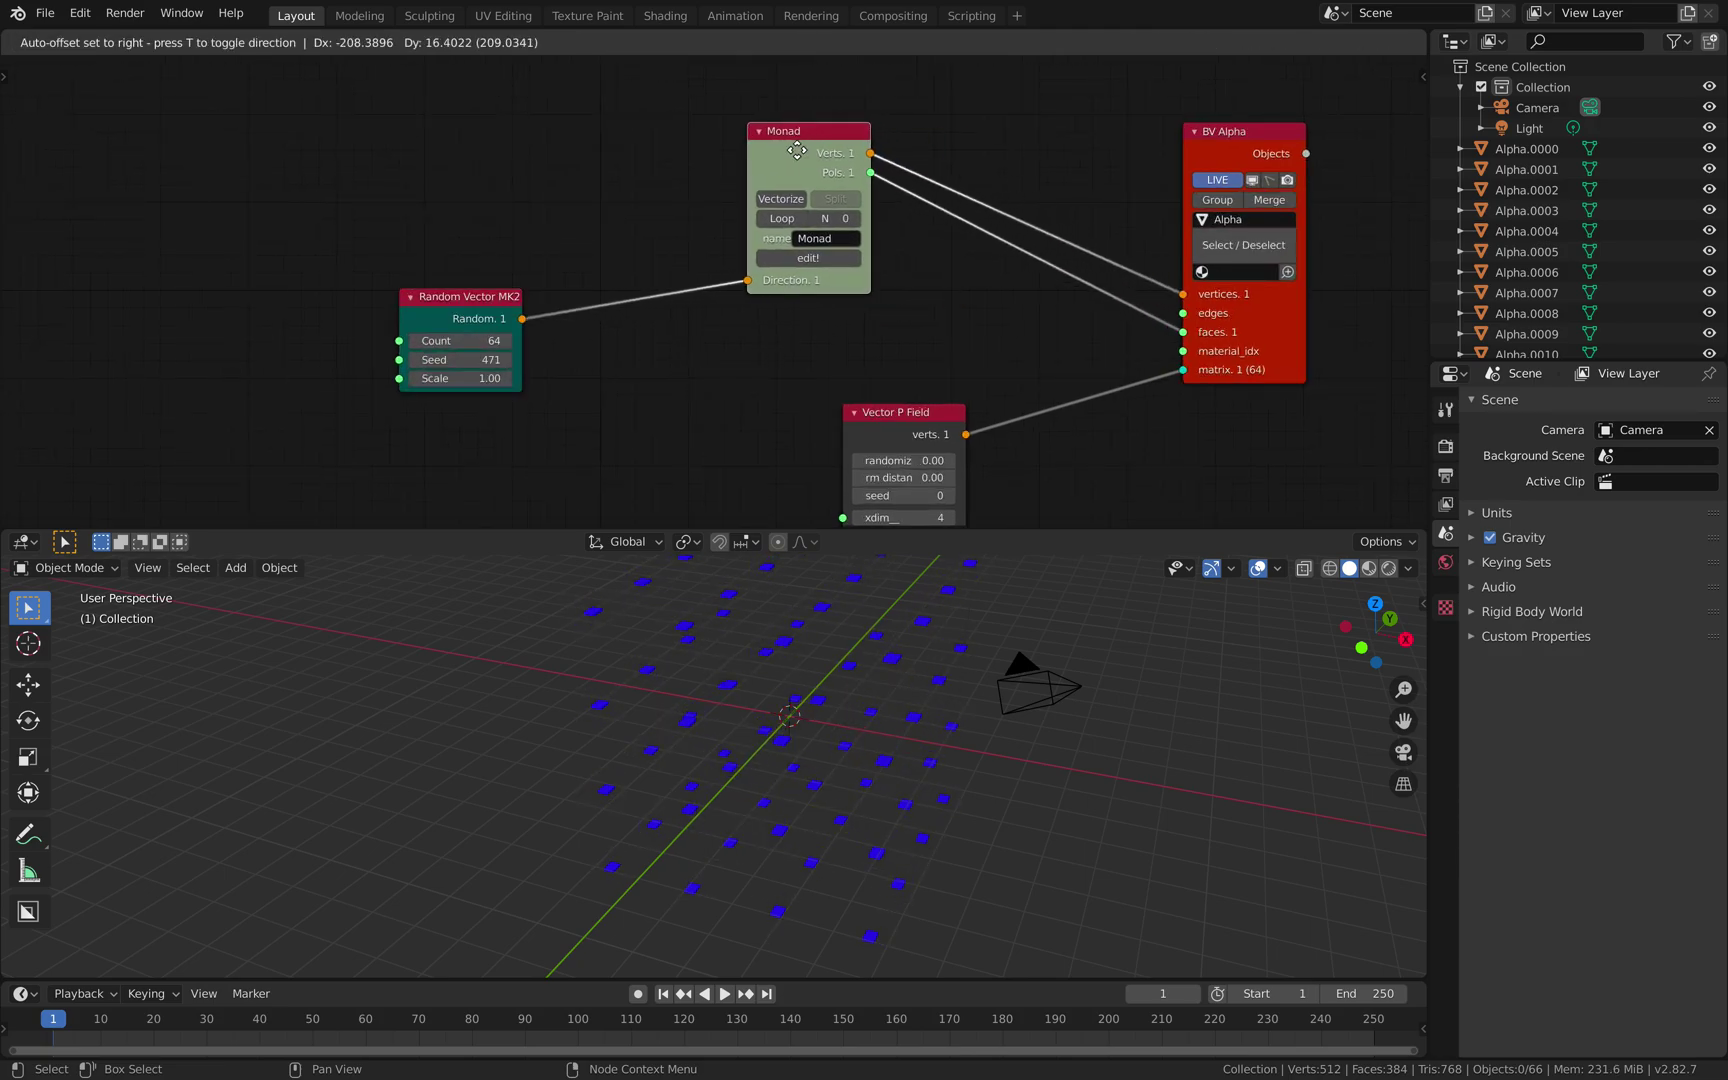
drag(465, 297, 283, 289)
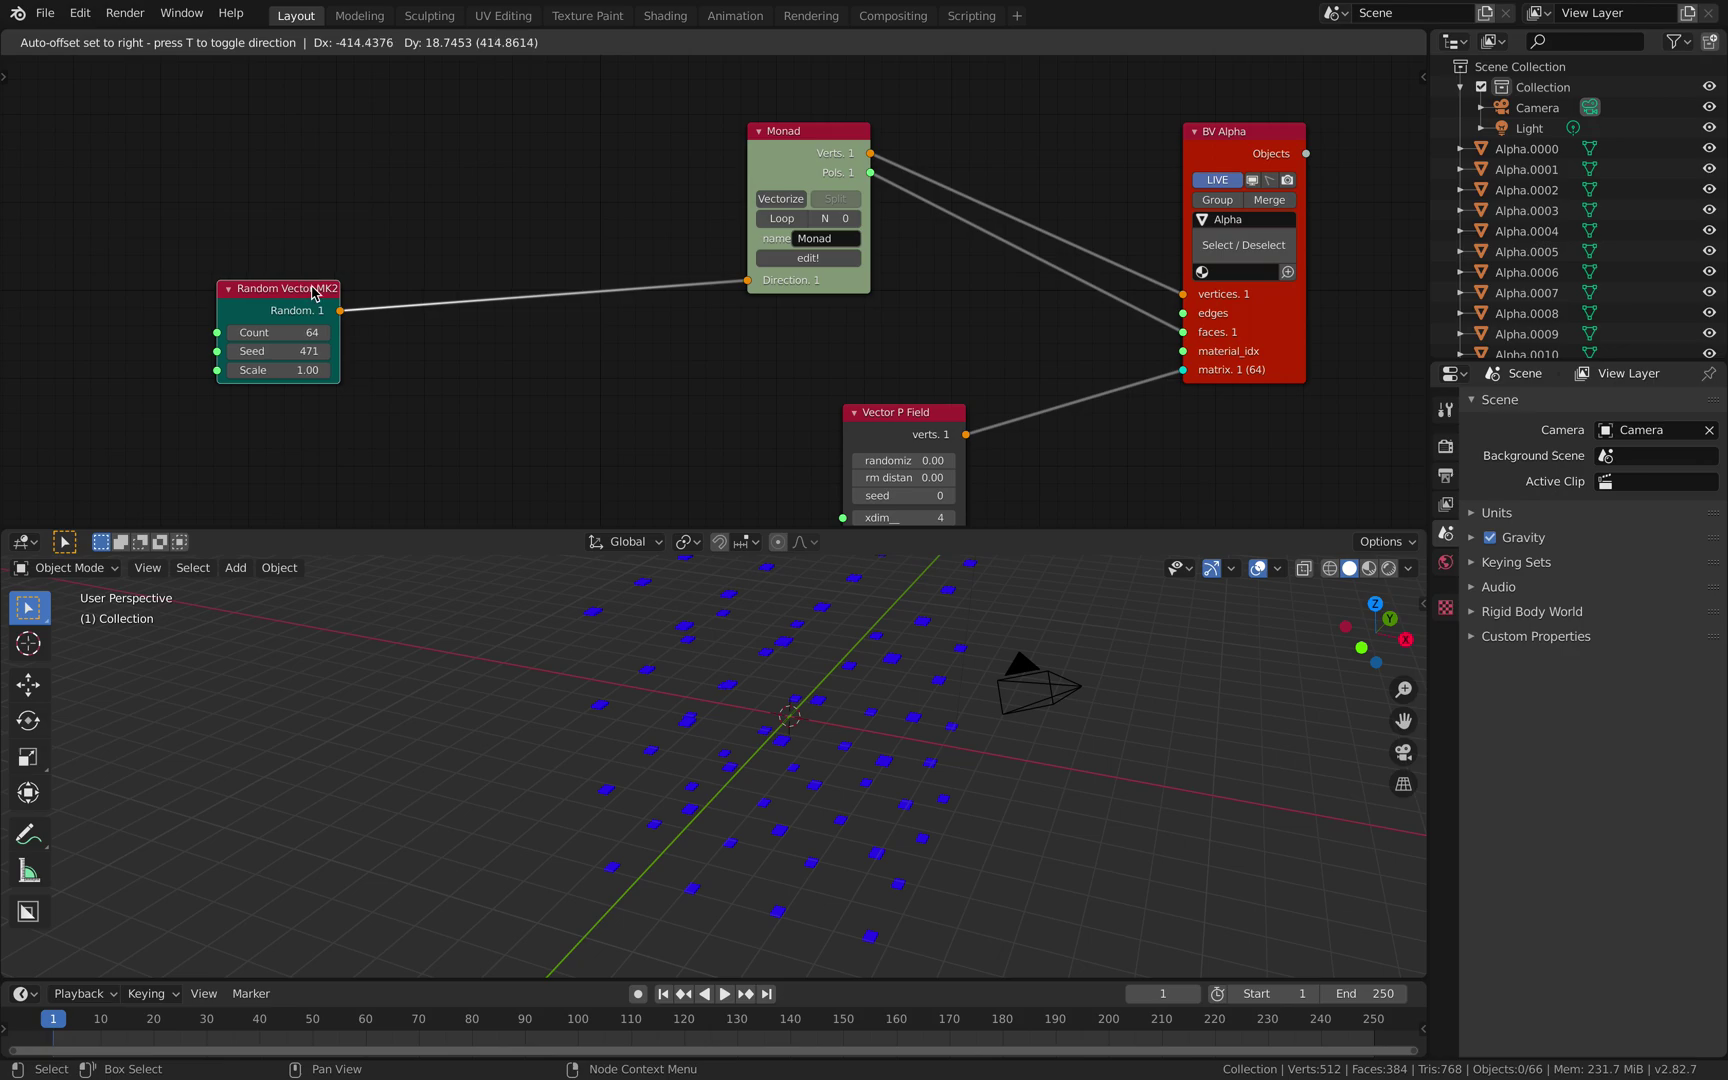
- Insert a Vector out node into the link between Random Vector and the monad
key(shift+a)
click(404, 258)
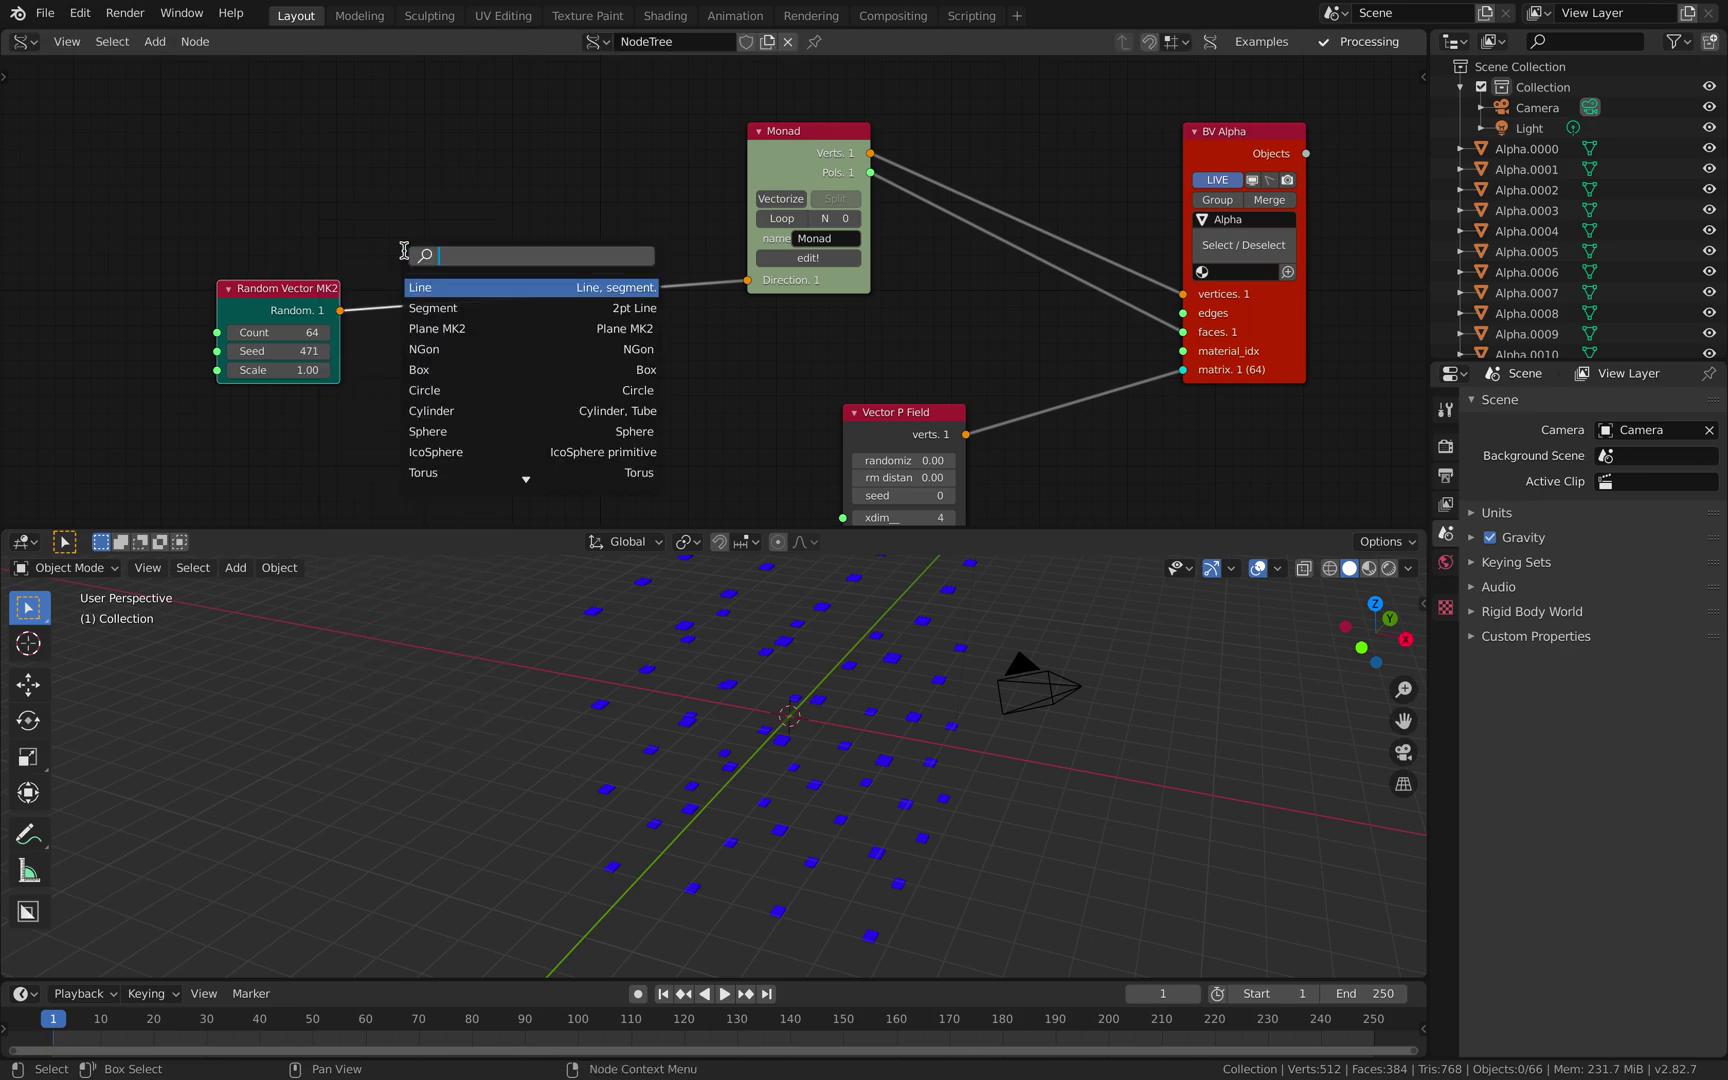
text(vector o)
key(Return)
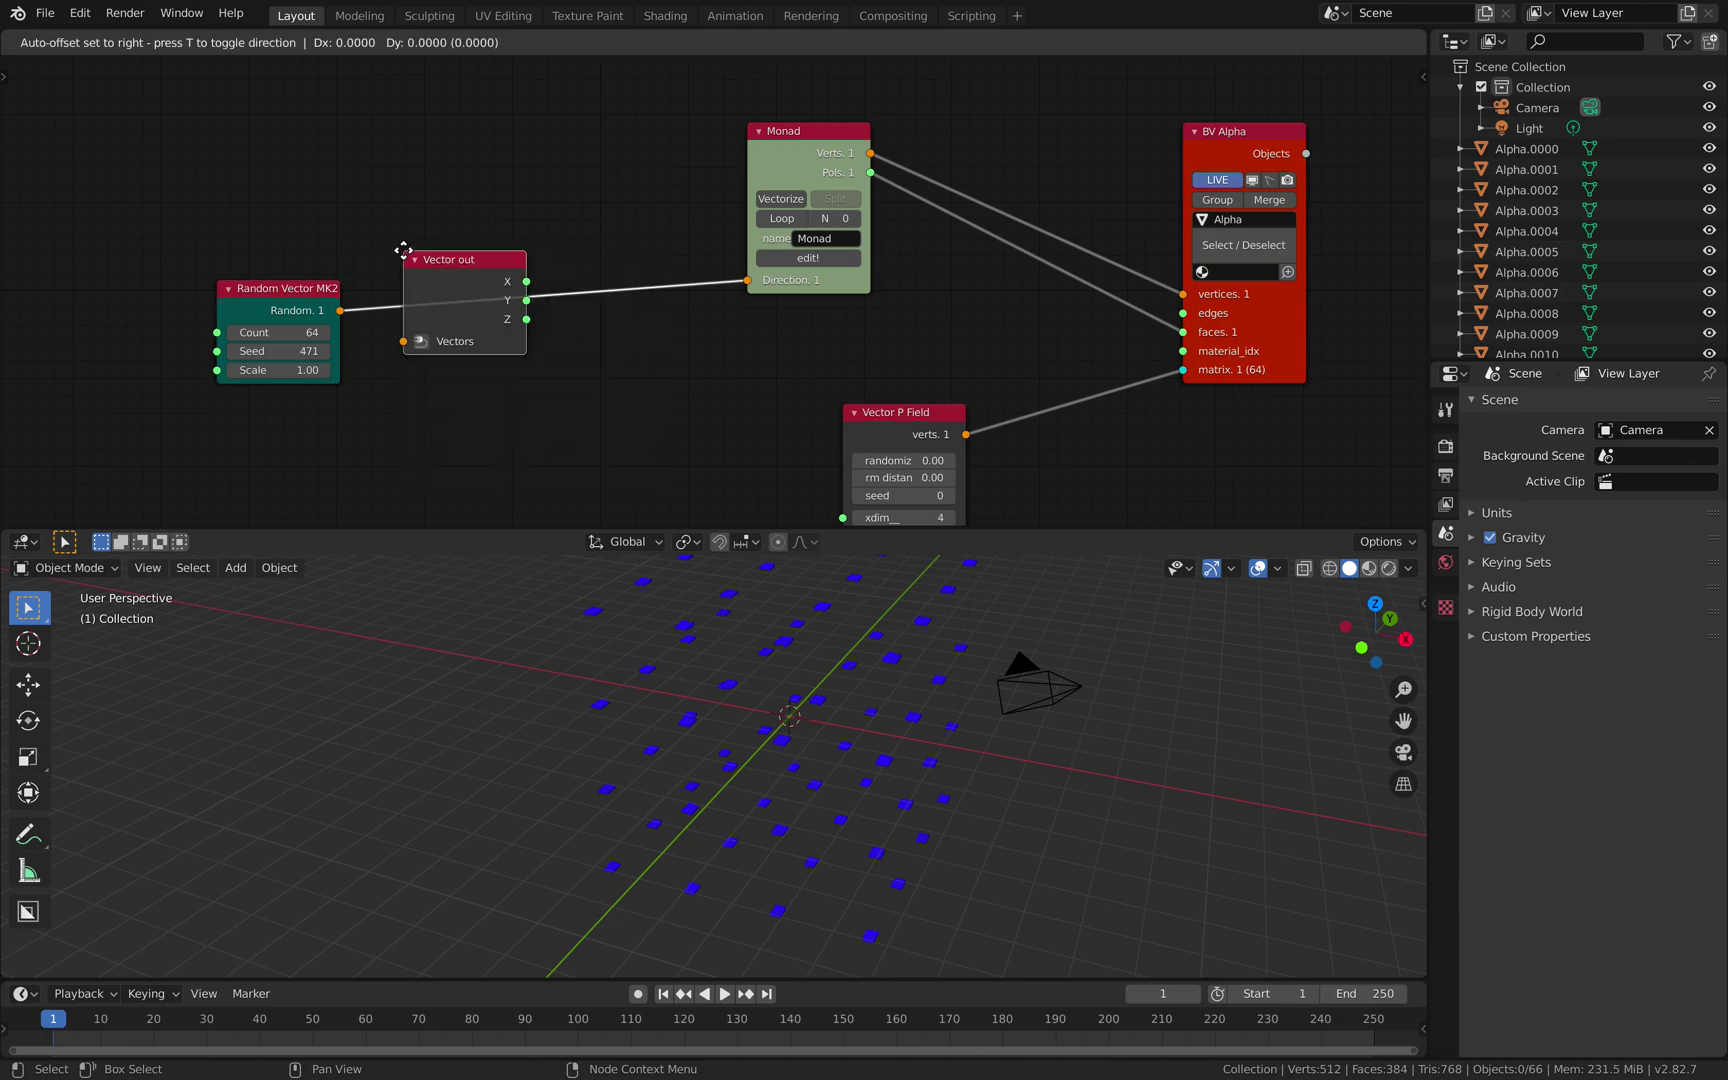
click(366, 285)
- Insert a math node between Vector out's X output and the monad and set its function to Absolute
key(alt+space)
text(math)
click(505, 260)
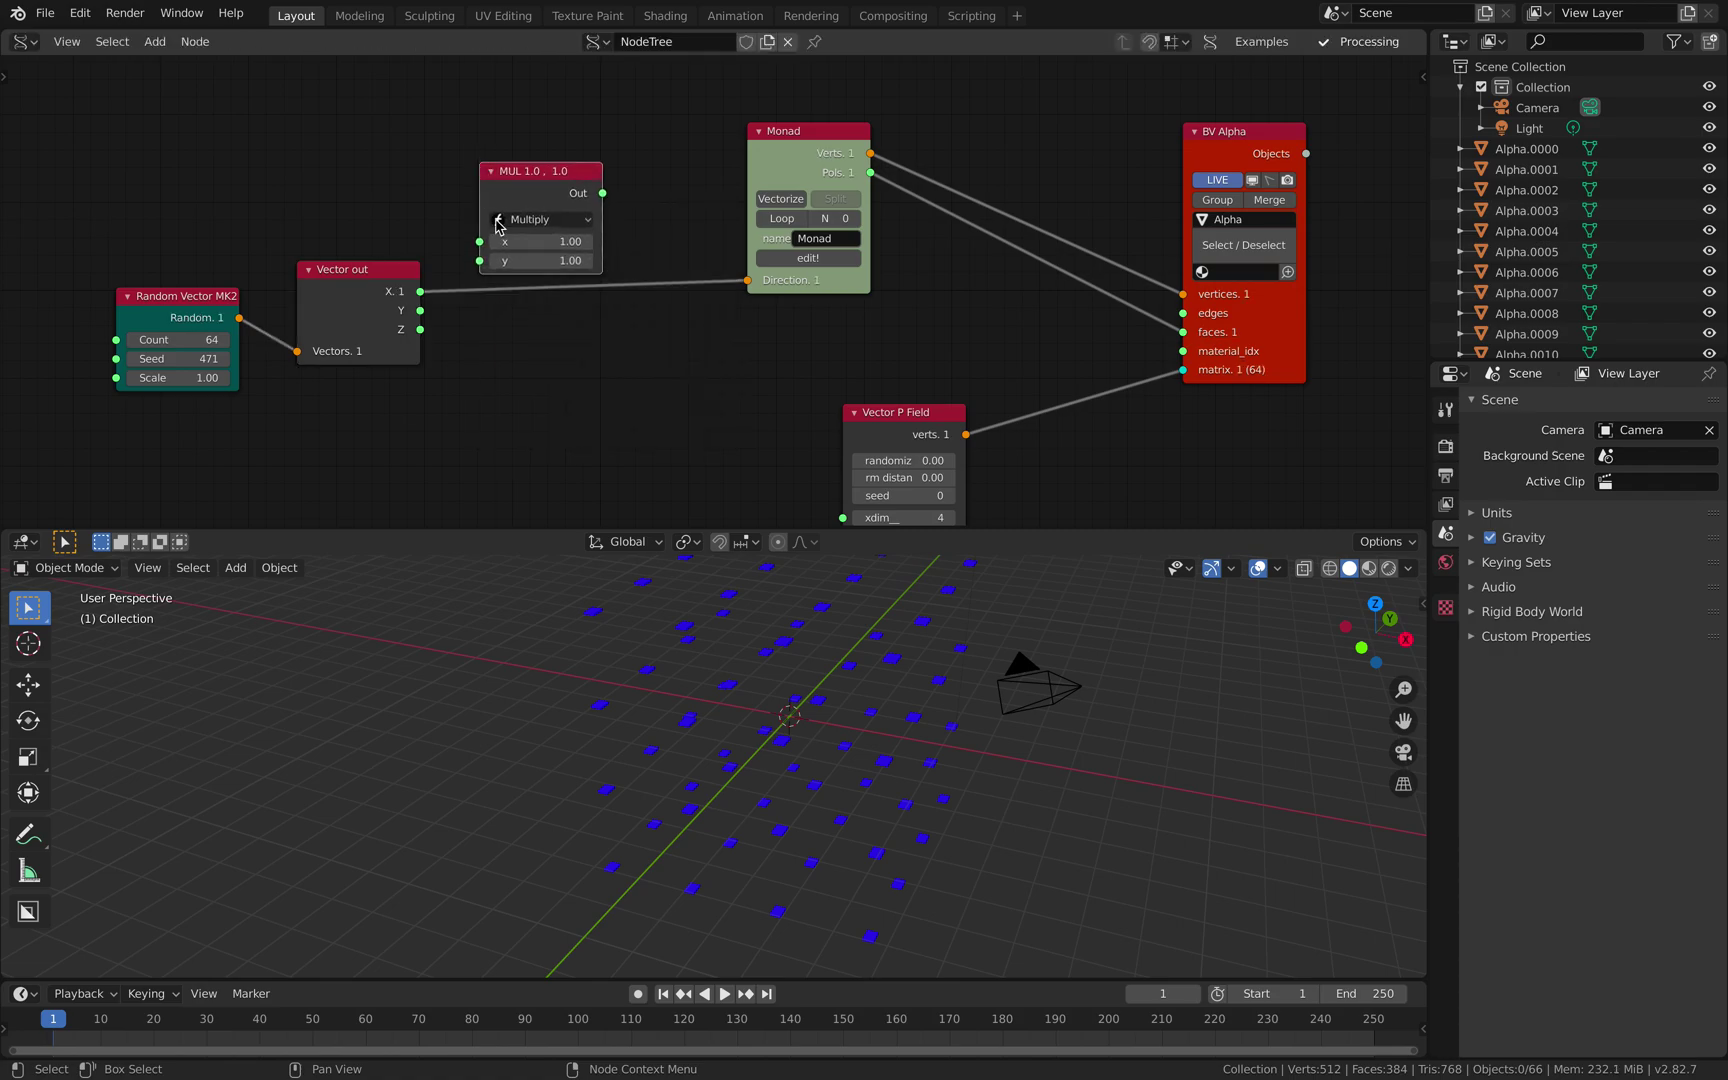
click(540, 297)
click(545, 285)
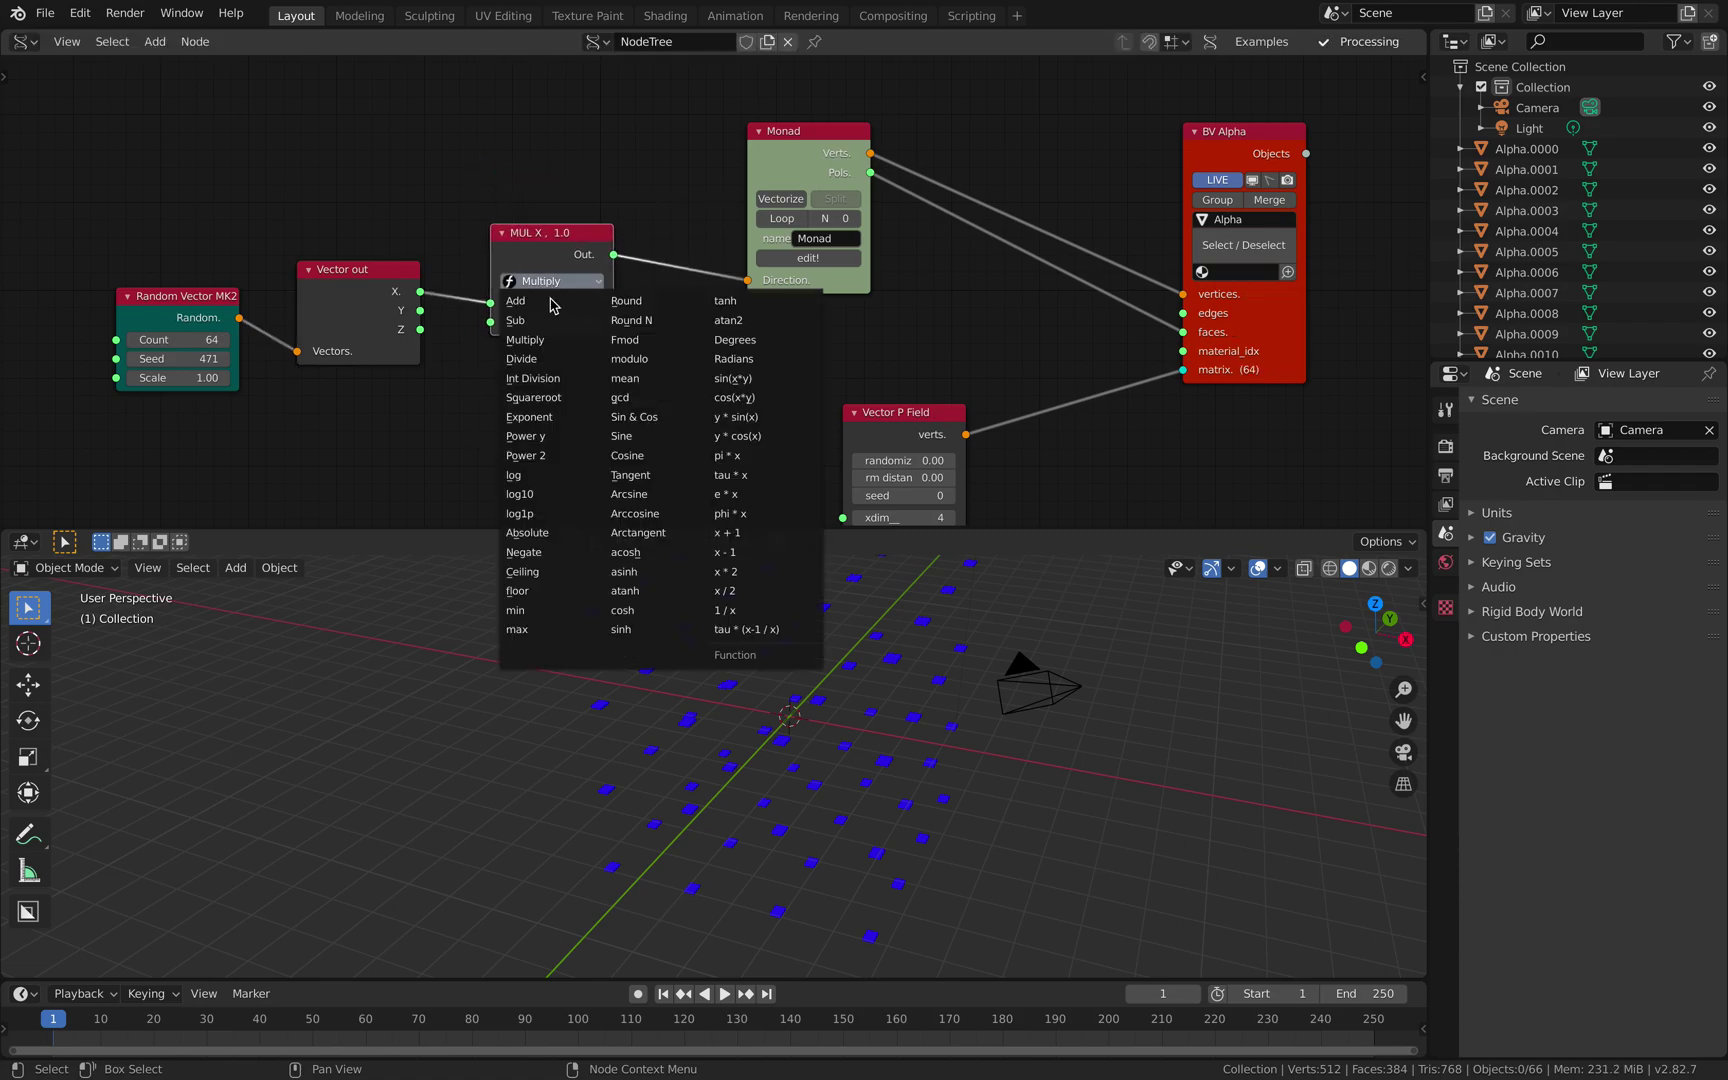
click(557, 541)
- Duplicate the Absolute node twice and connect the copies to Vector out's Y and Z outputs
drag(541, 256, 506, 190)
key(shift+d)
click(510, 318)
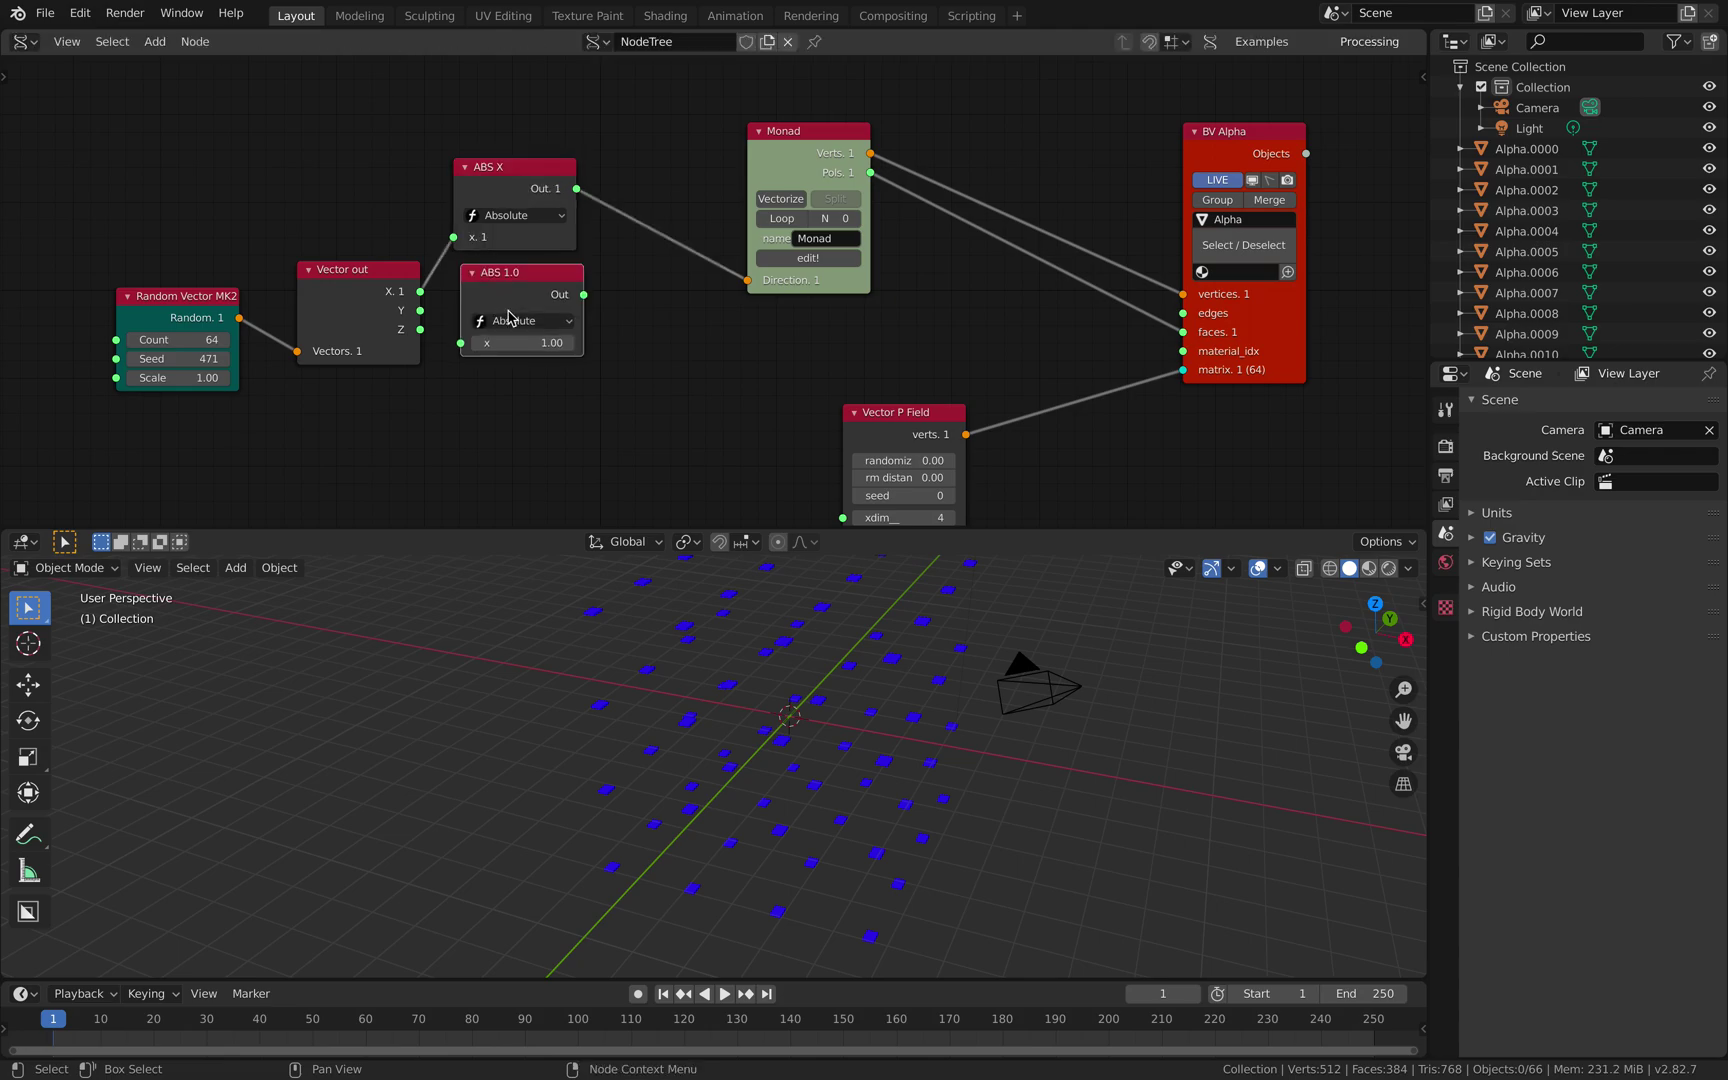
drag(476, 335, 460, 343)
key(shift+d)
click(460, 440)
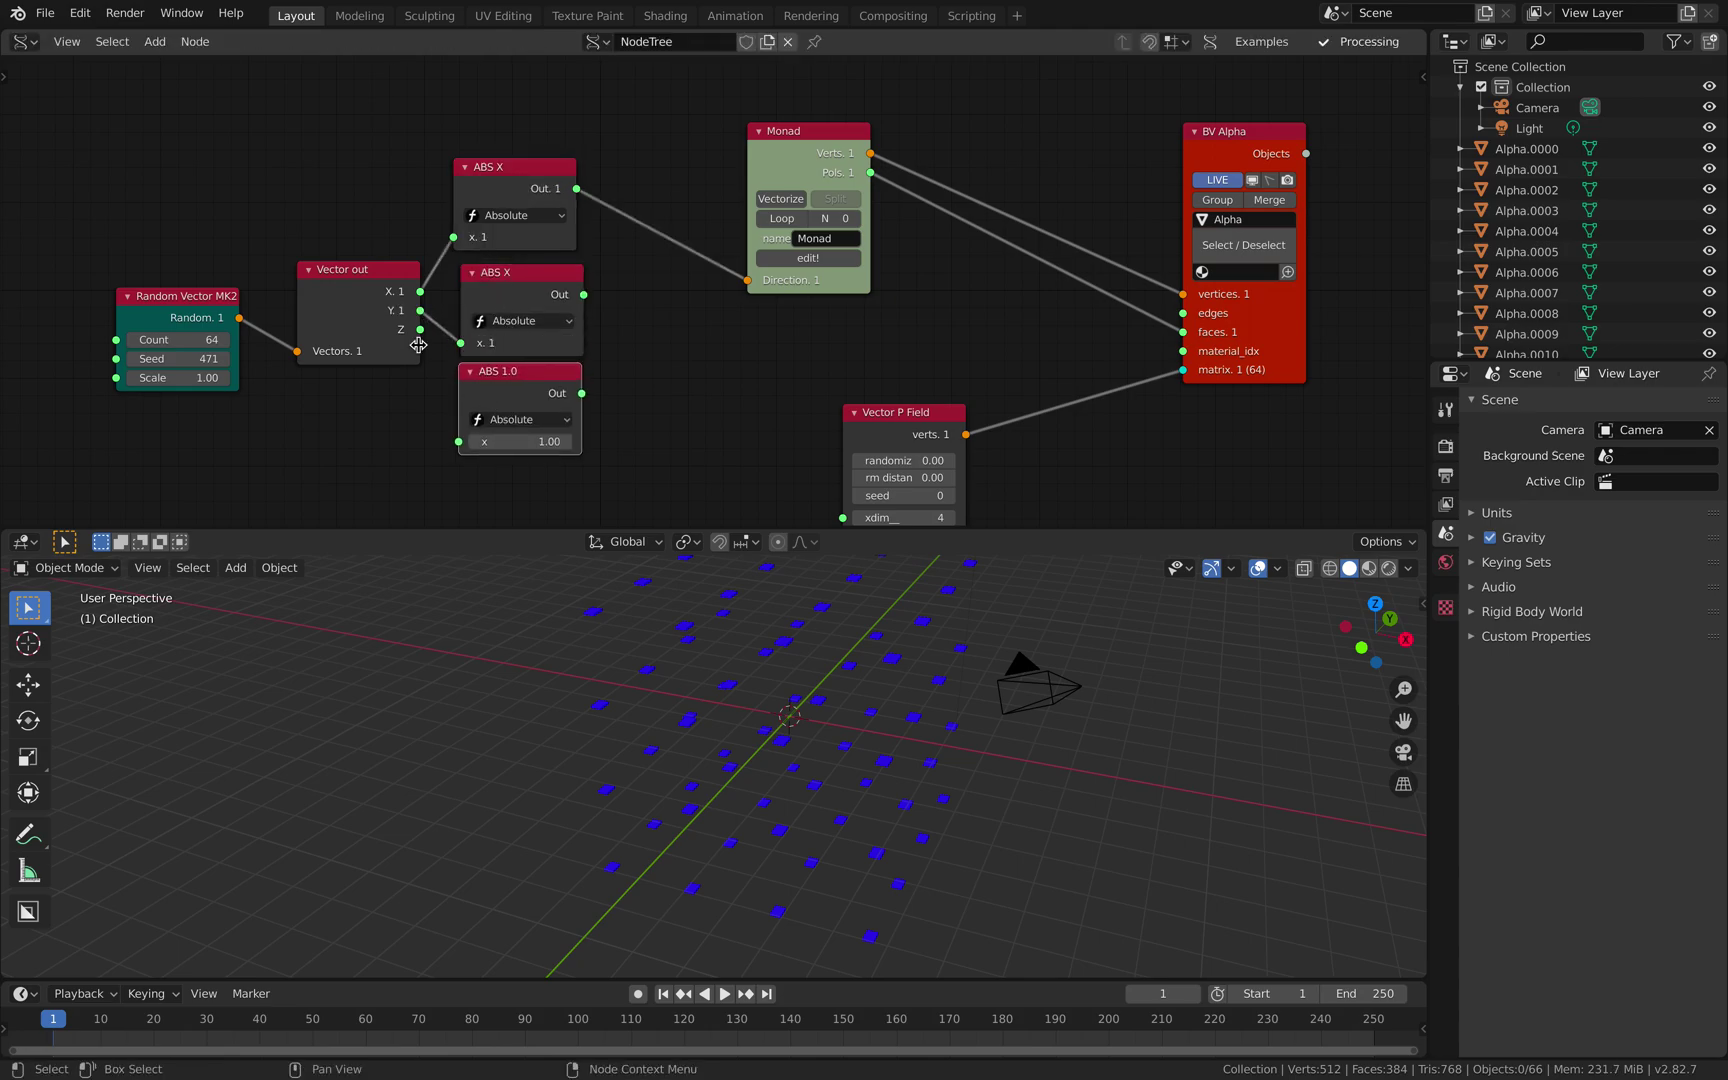
drag(459, 441, 459, 441)
- Insert a Vector in node before the monad and connect the three Absolute outputs to its X, Y and Z
key(shift+a)
click(622, 345)
text(vector i)
key(Return)
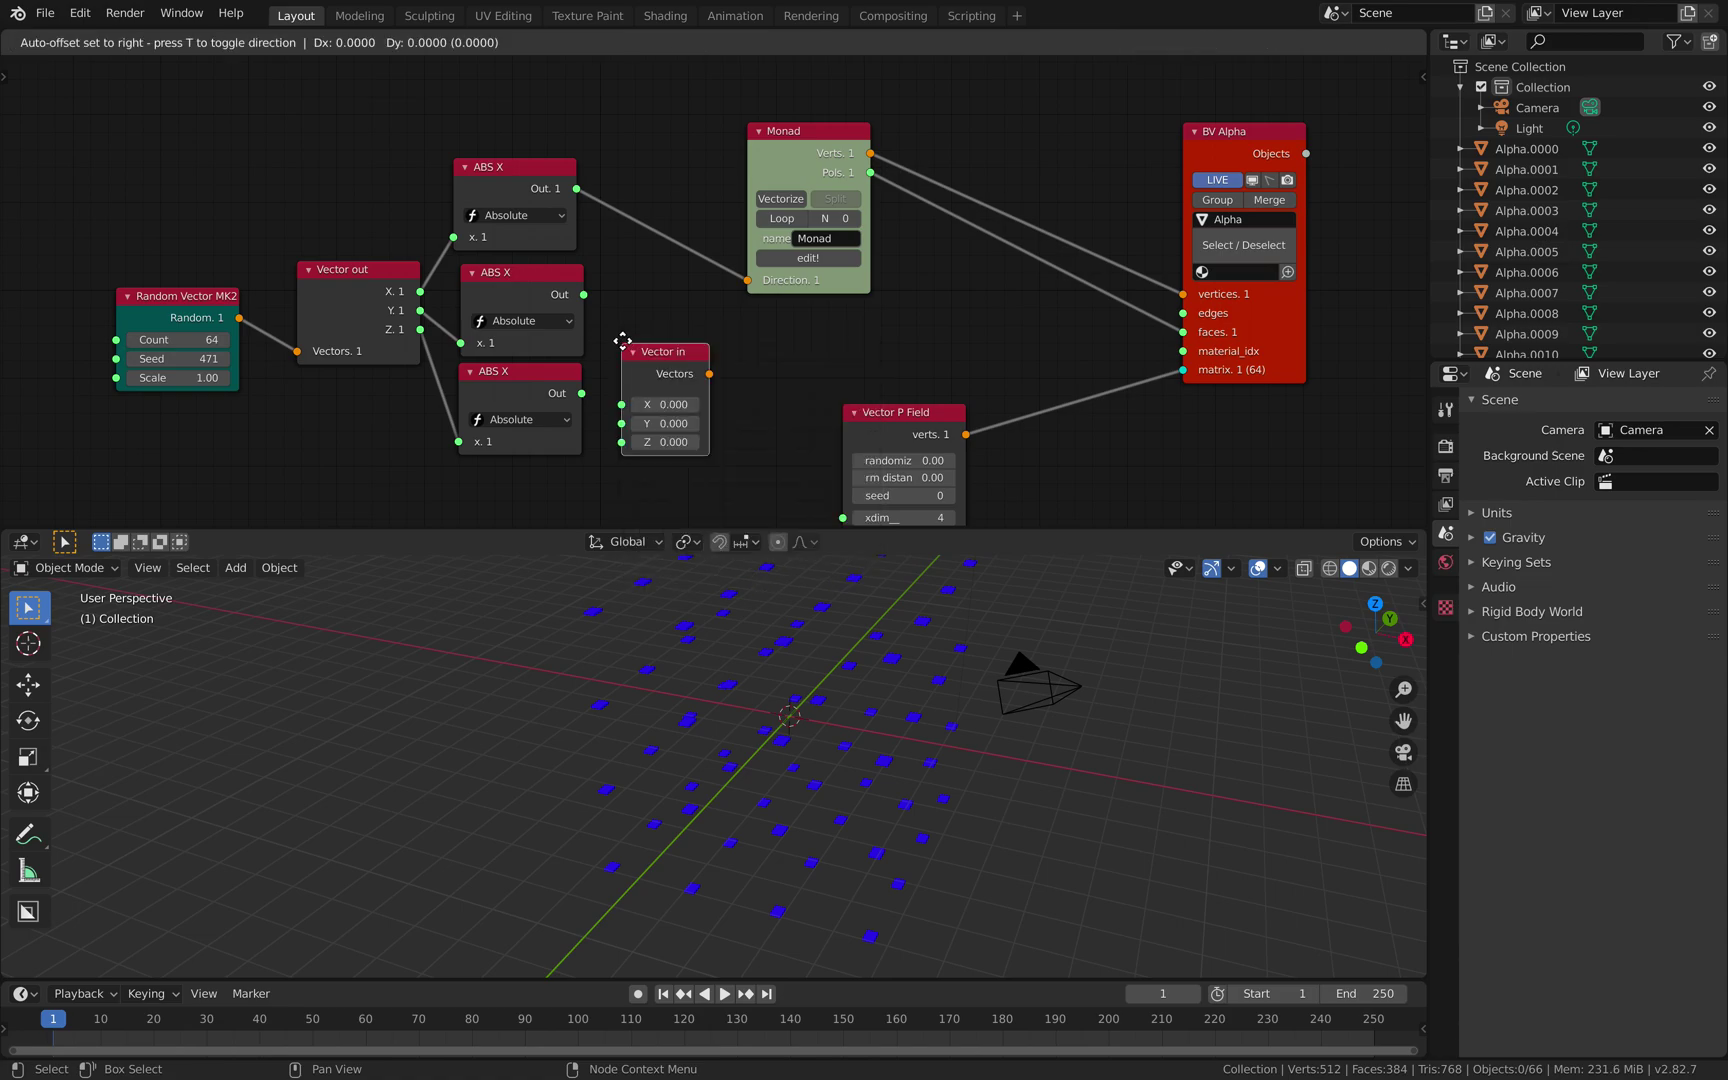
click(592, 291)
drag(585, 294, 657, 259)
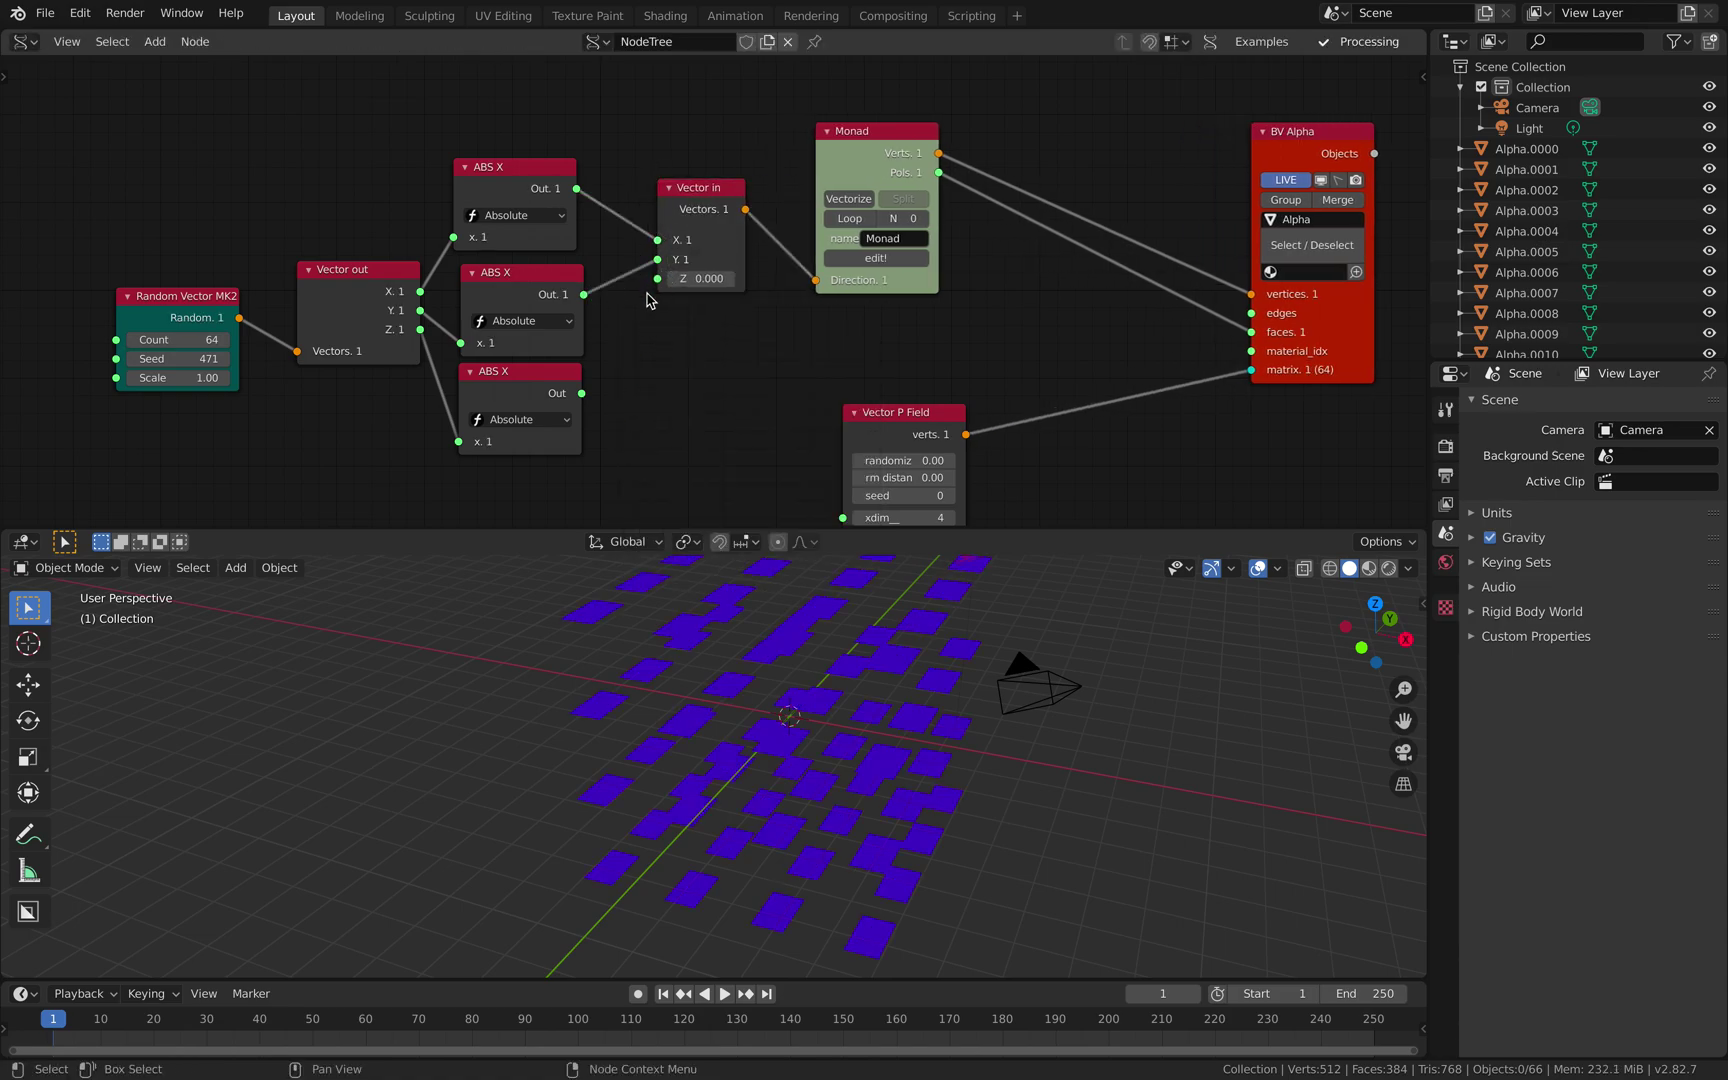
drag(588, 395, 657, 278)
drag(700, 188, 694, 256)
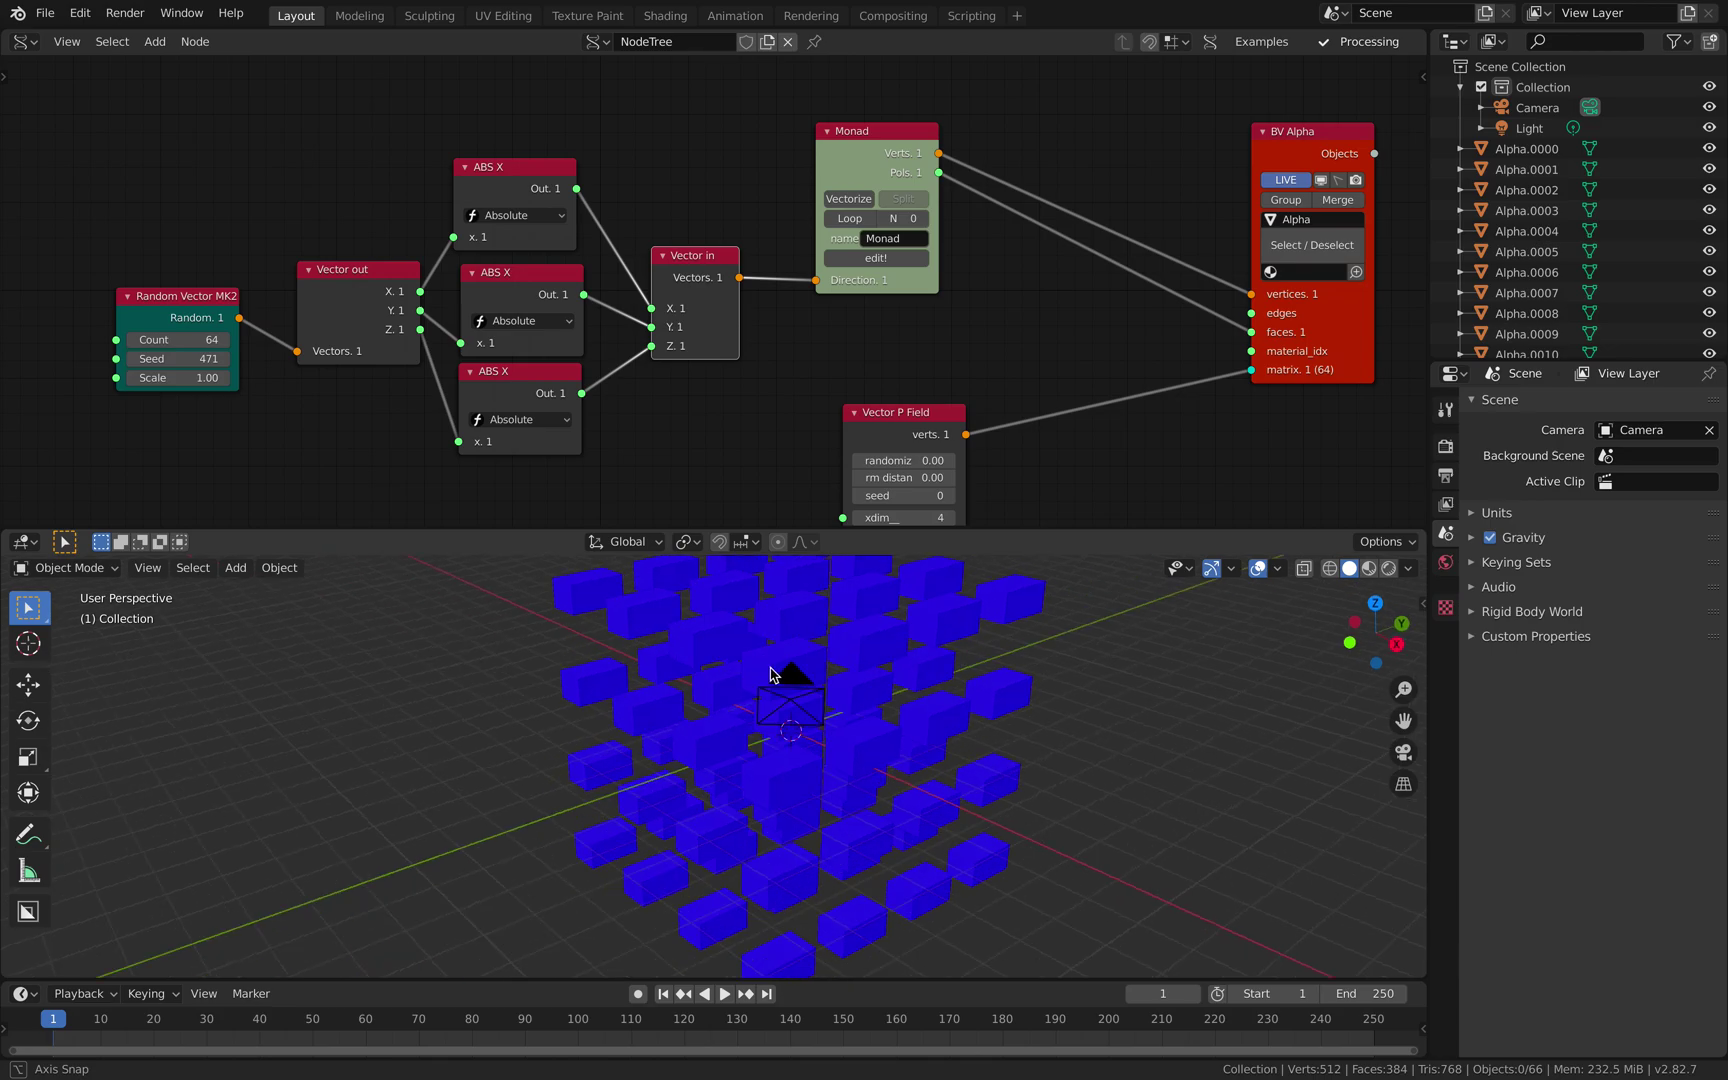
- Enable Vectorize and Split on the monad and inspect the varied boxes in the viewport
click(900, 200)
middle_drag(1118, 675, 983, 694)
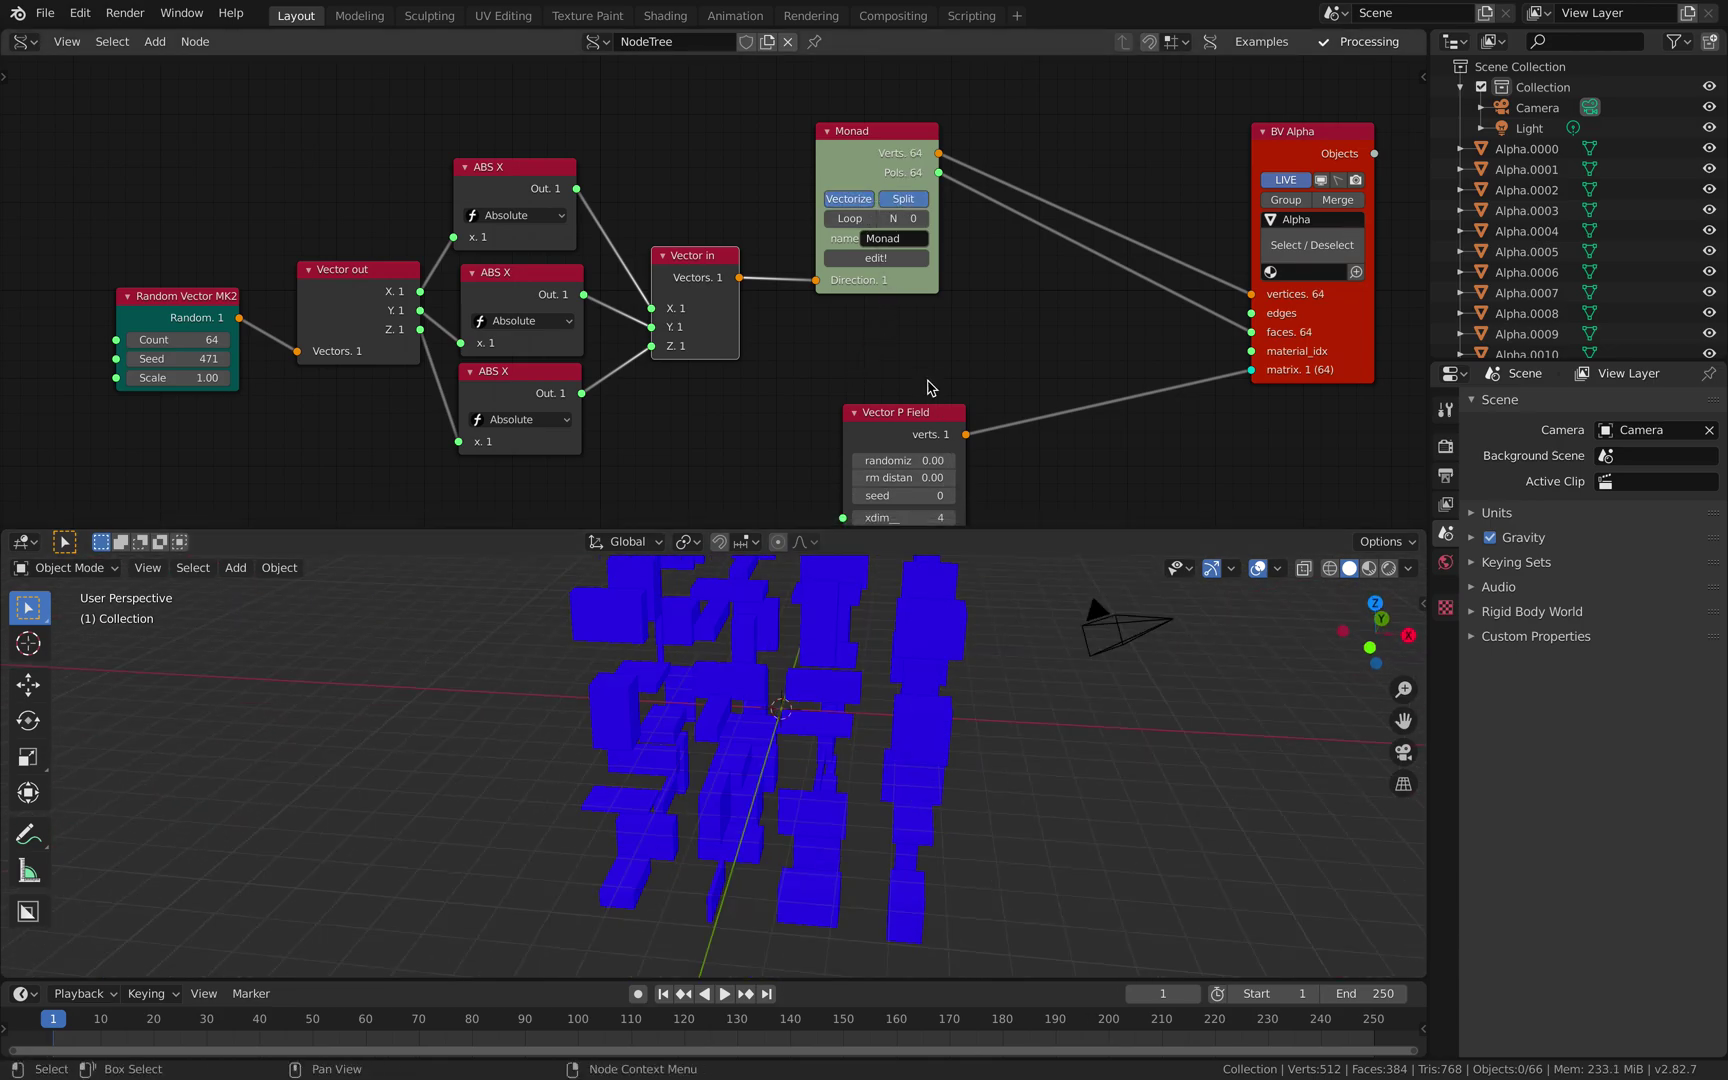
middle_drag(912, 457, 898, 384)
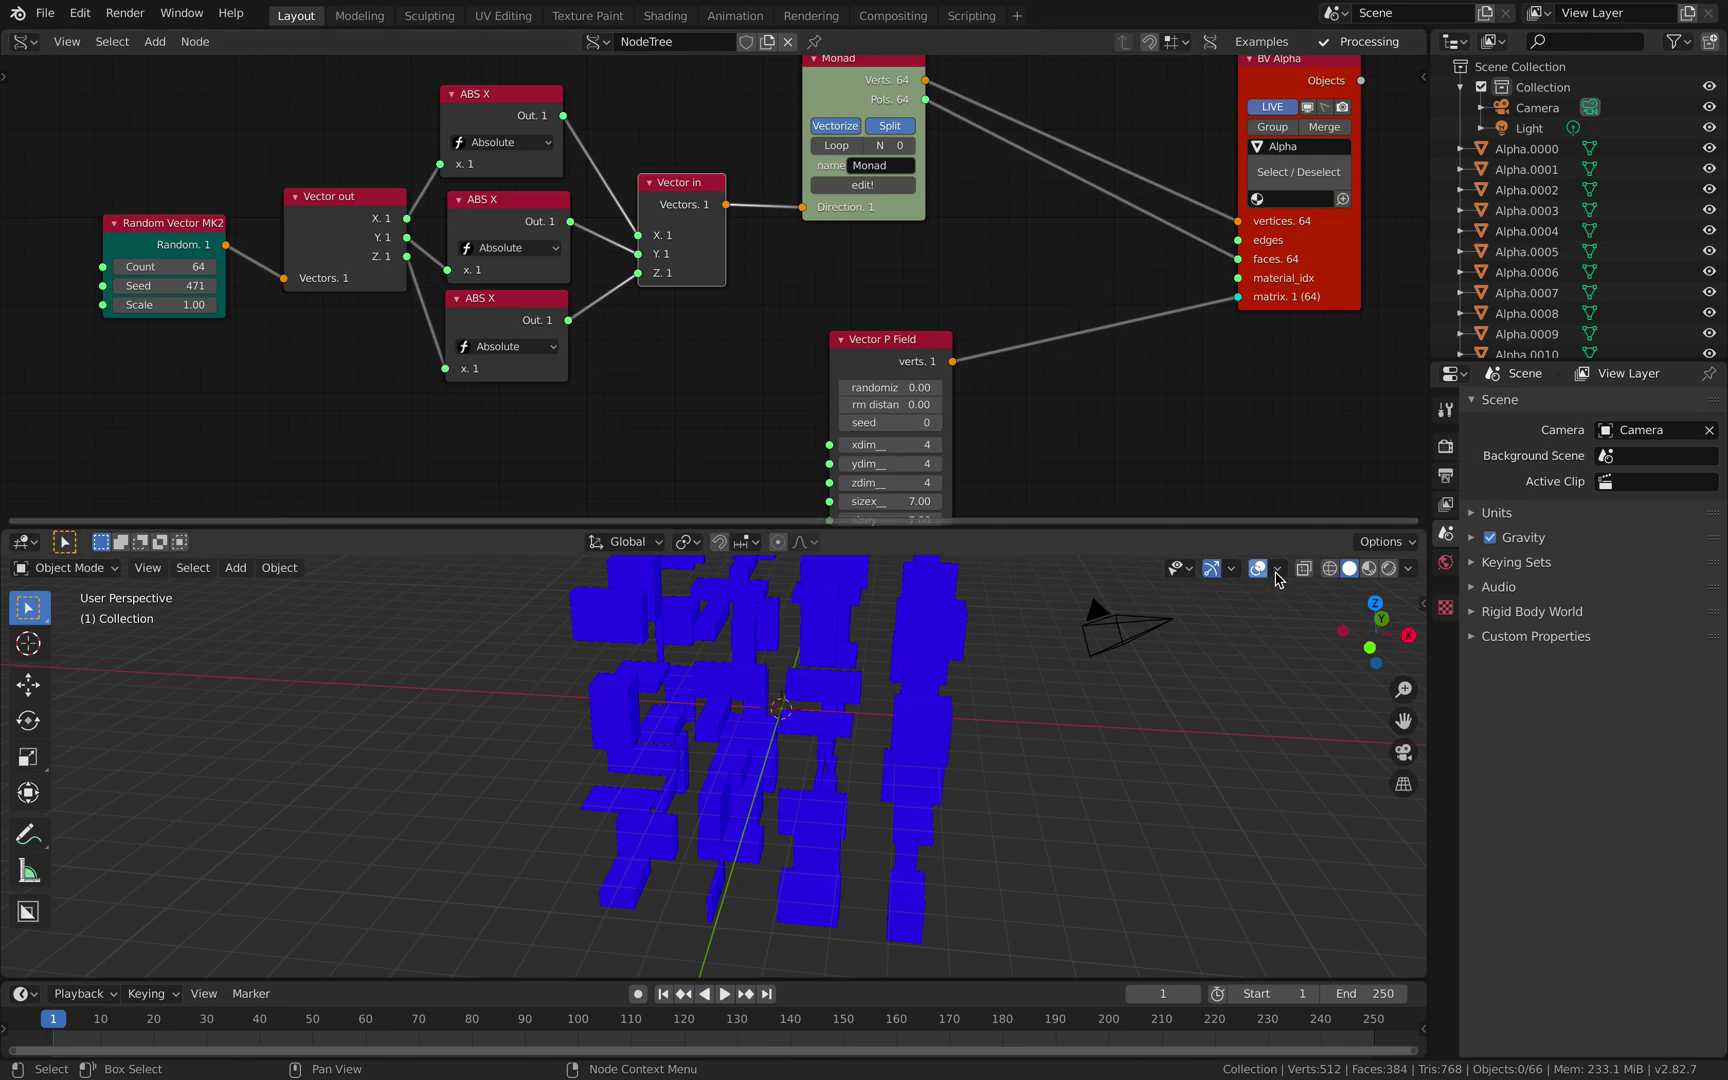
middle_drag(999, 698, 808, 738)
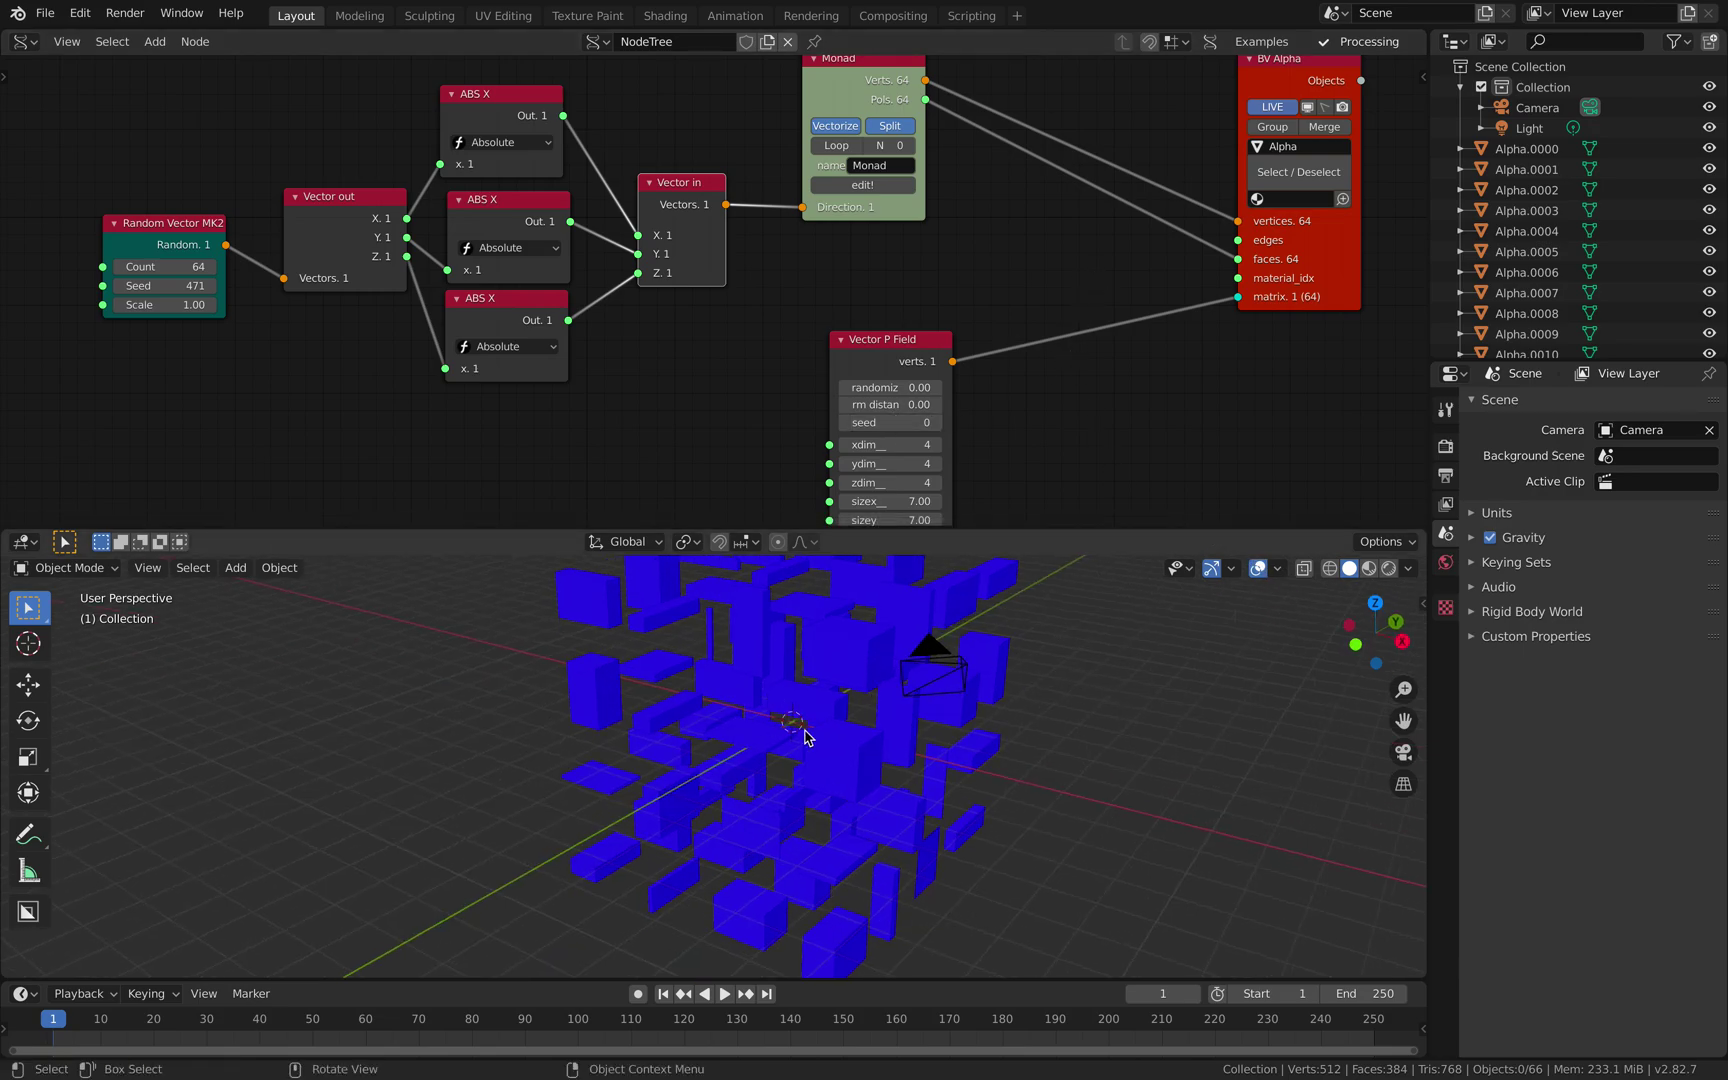
- Turn off the Face Orientation overlay in the 3D viewport
click(1276, 570)
click(1174, 410)
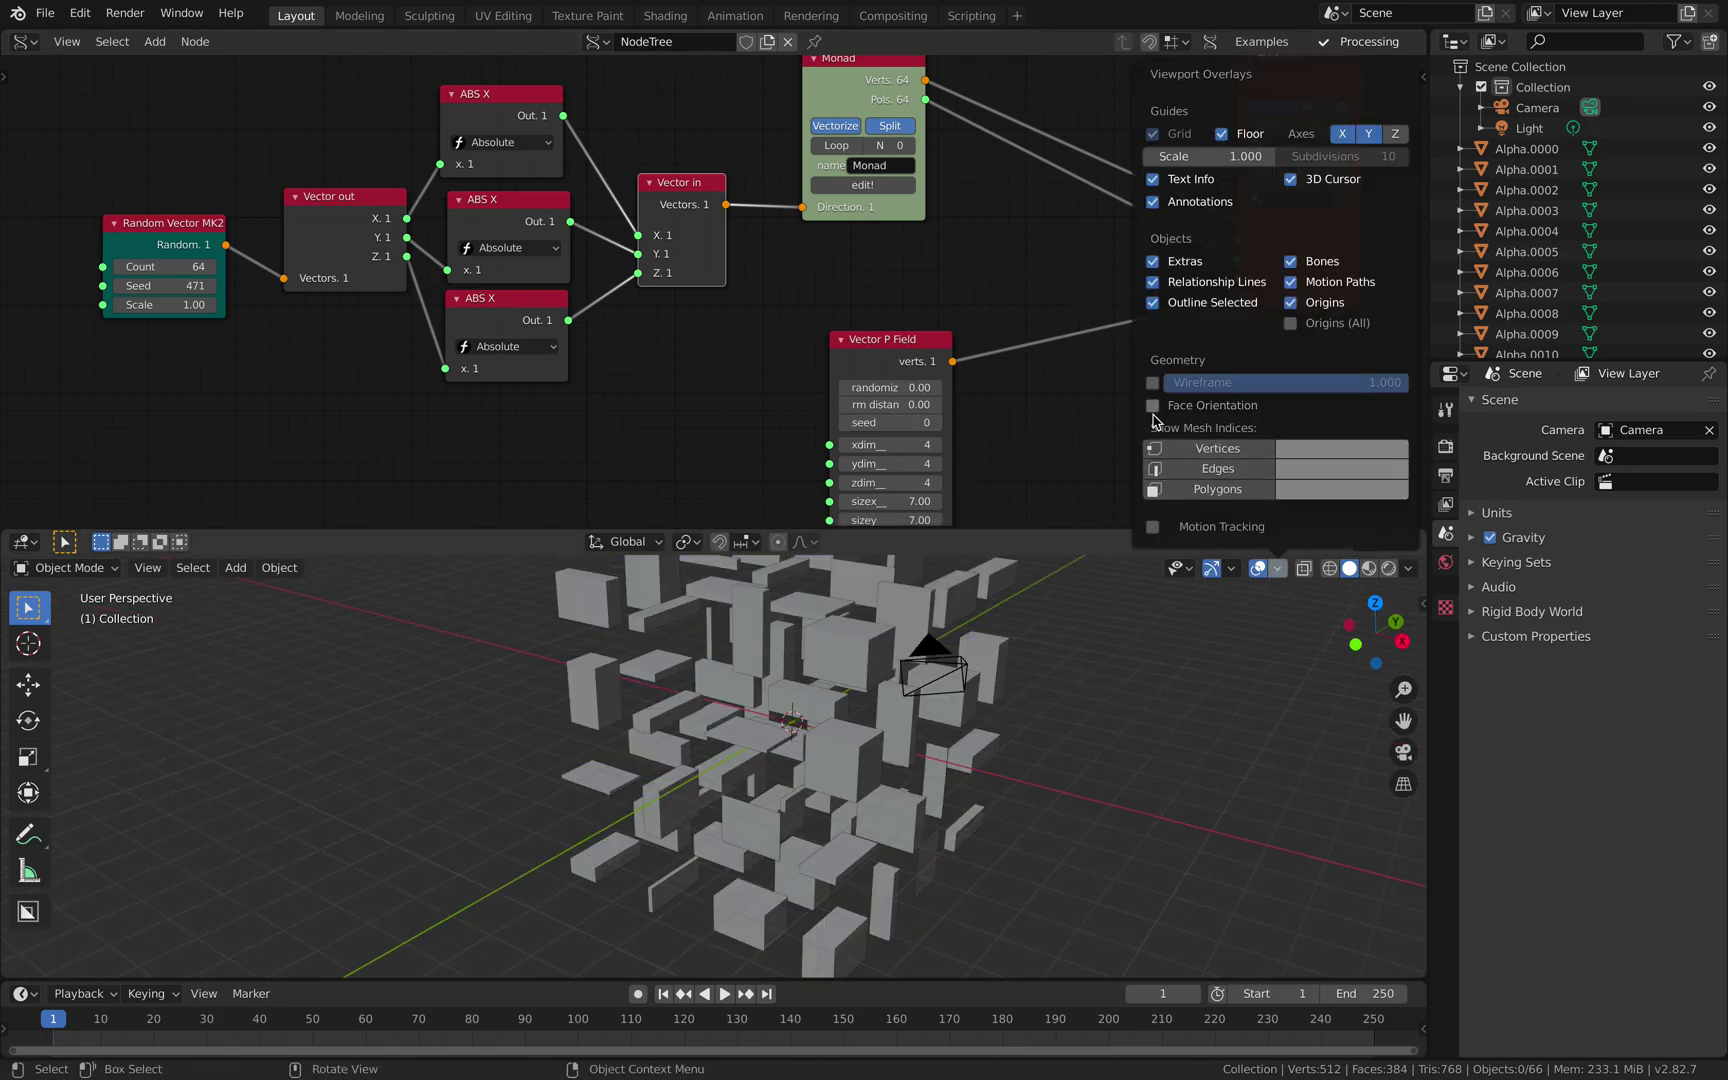
middle_drag(950, 750, 1050, 700)
- Set the Vector P Field's X, Y and Z sizes to 2.02 and save the file
middle_drag(1080, 460, 1048, 363)
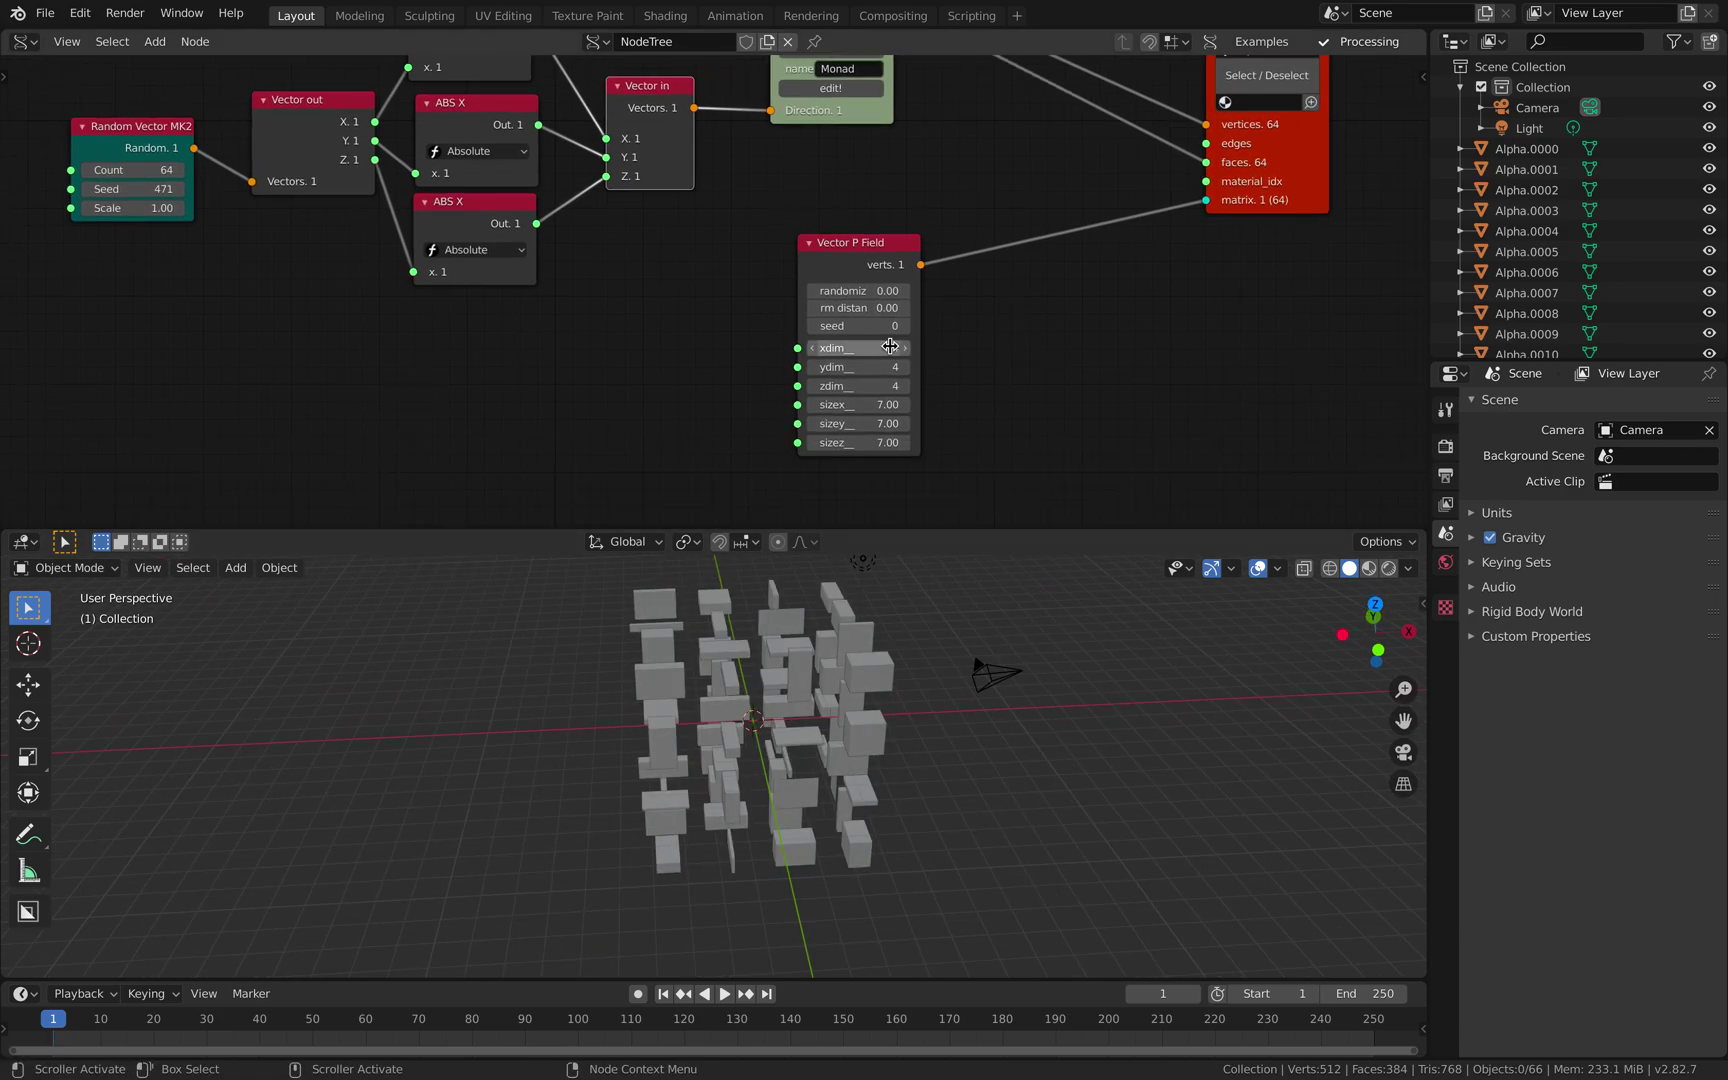
drag(858, 404, 802, 404)
scroll(810, 752, up, 4)
middle_drag(810, 752, 884, 714)
click(852, 635)
middle_drag(1003, 656, 780, 692)
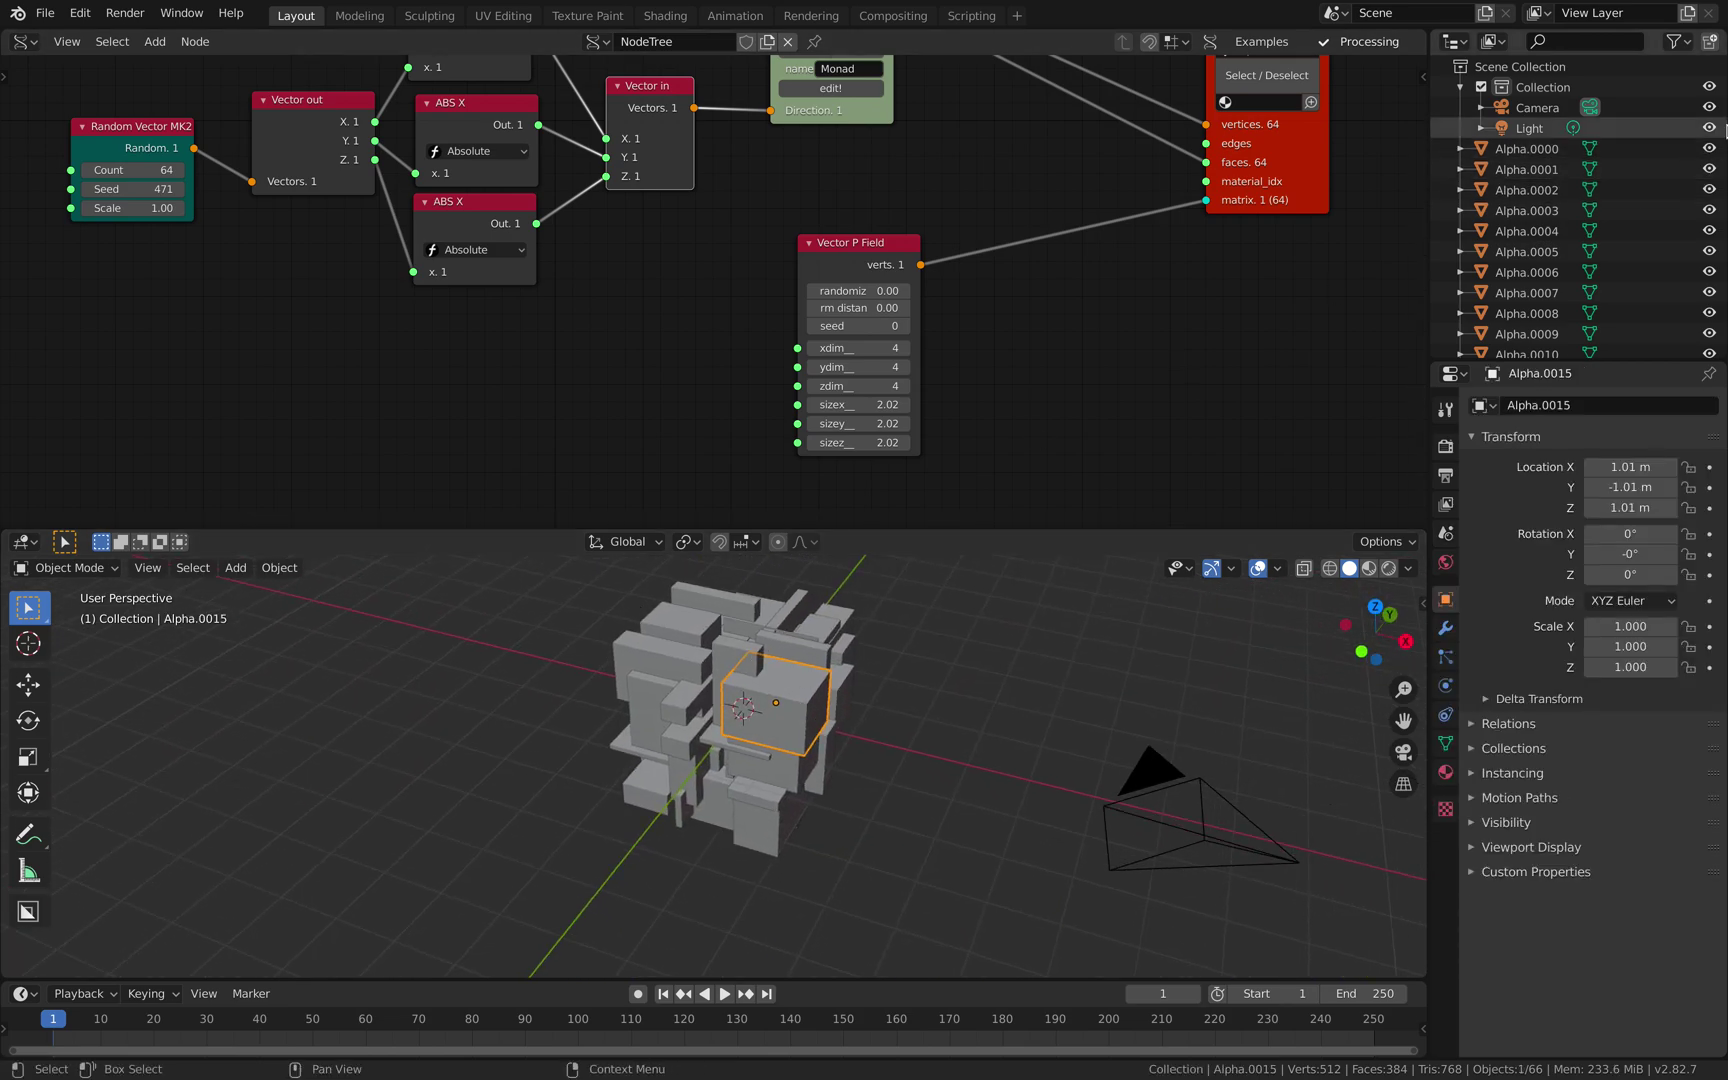
key(ctrl+s)
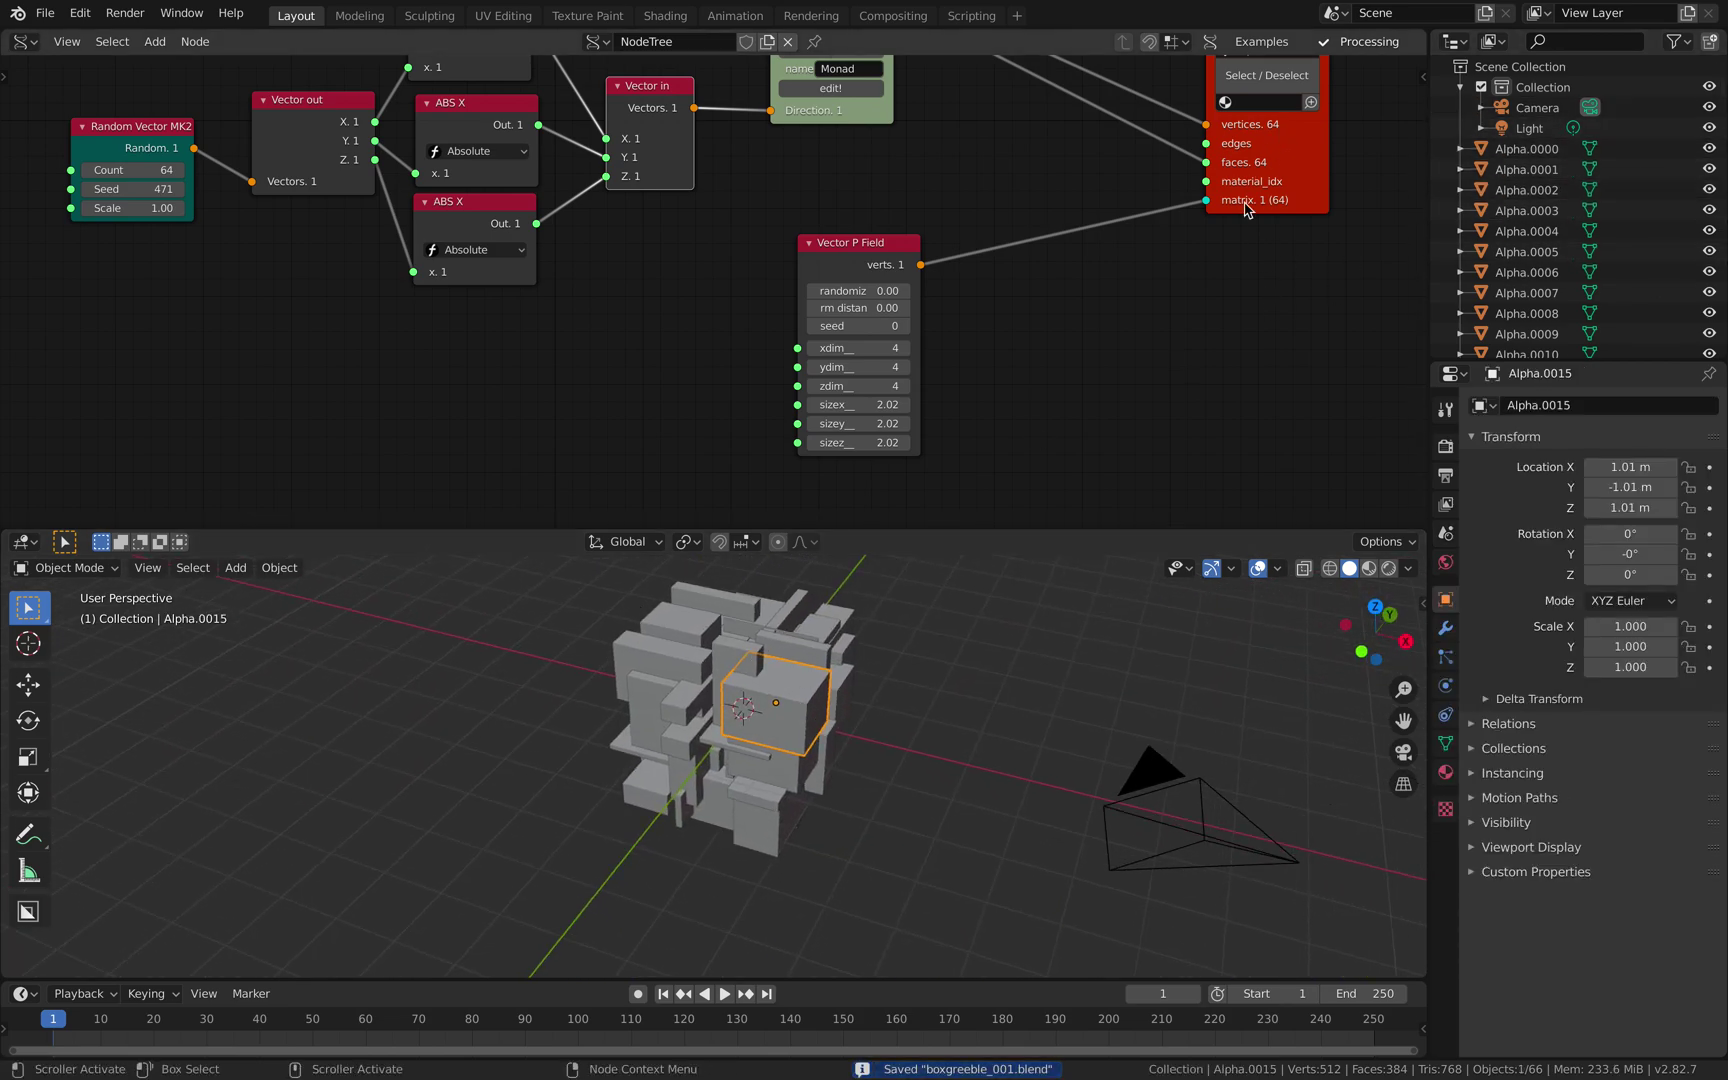
- Enable Merge on the BV Alpha node and move it and Vector P Field closer to the monad
middle_drag(1260, 152, 1166, 282)
click(1193, 163)
drag(1170, 92, 1016, 90)
drag(774, 390, 822, 316)
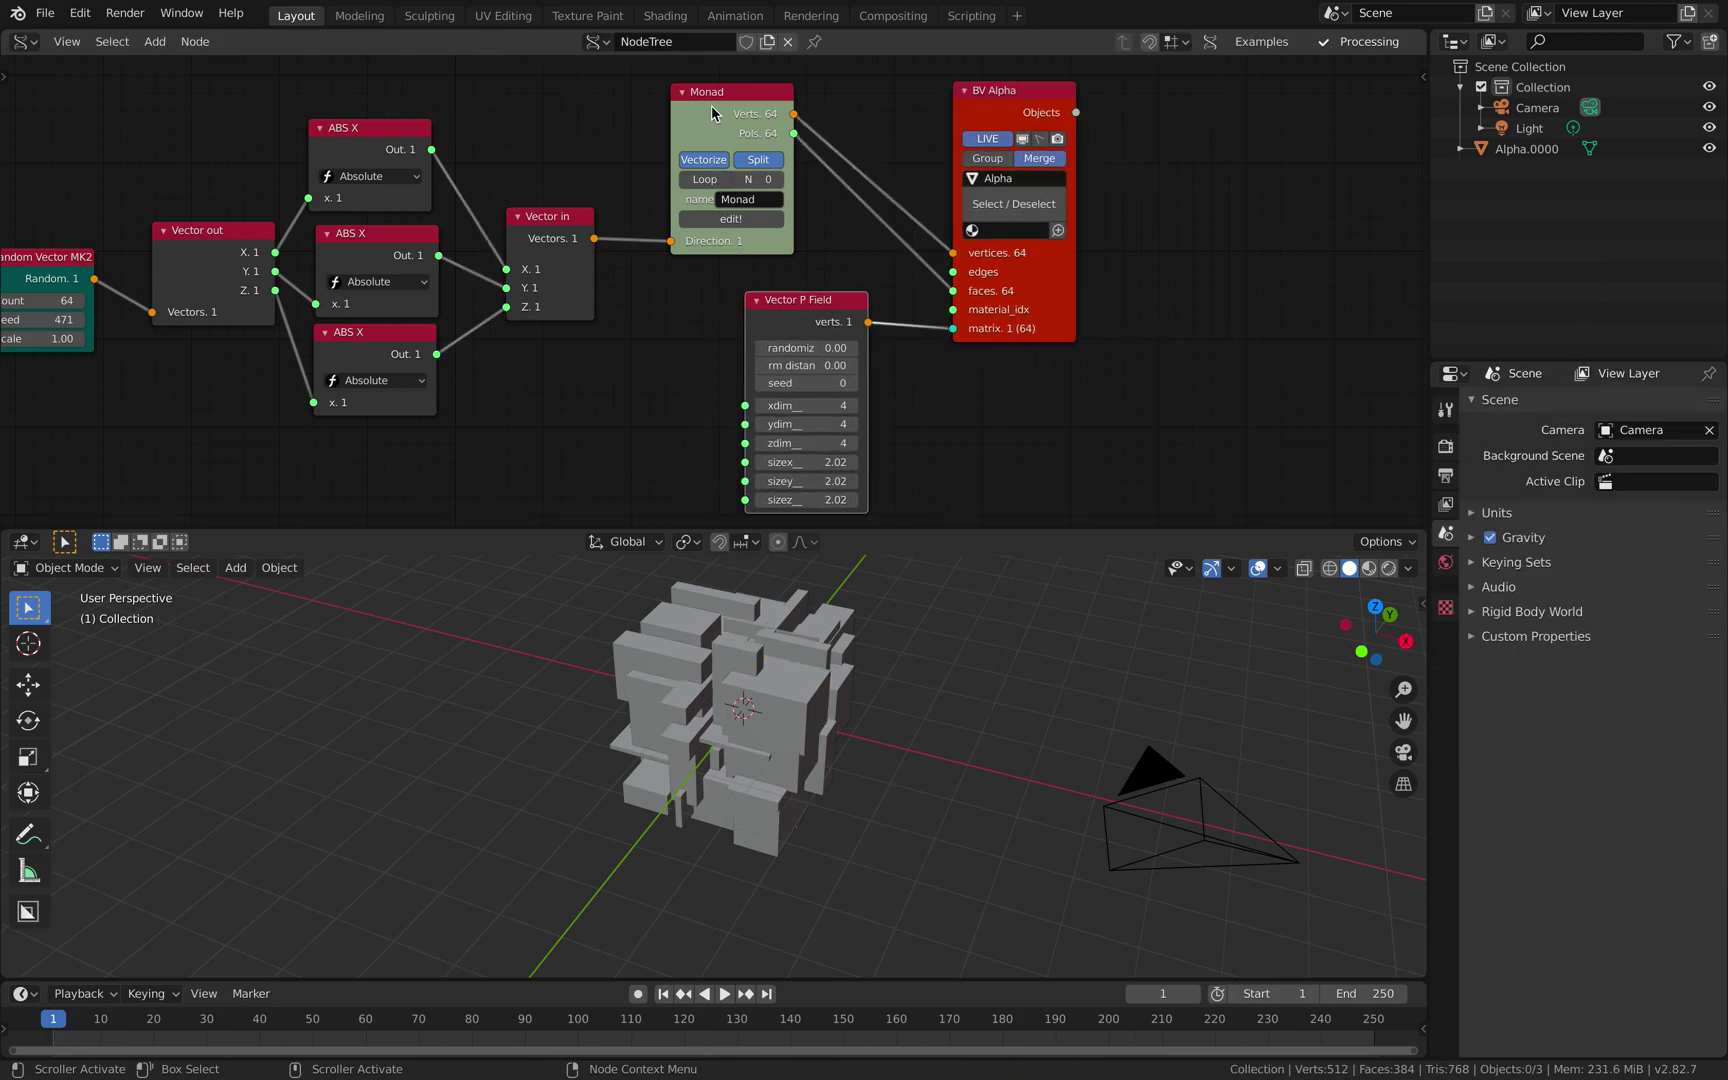
key(Home)
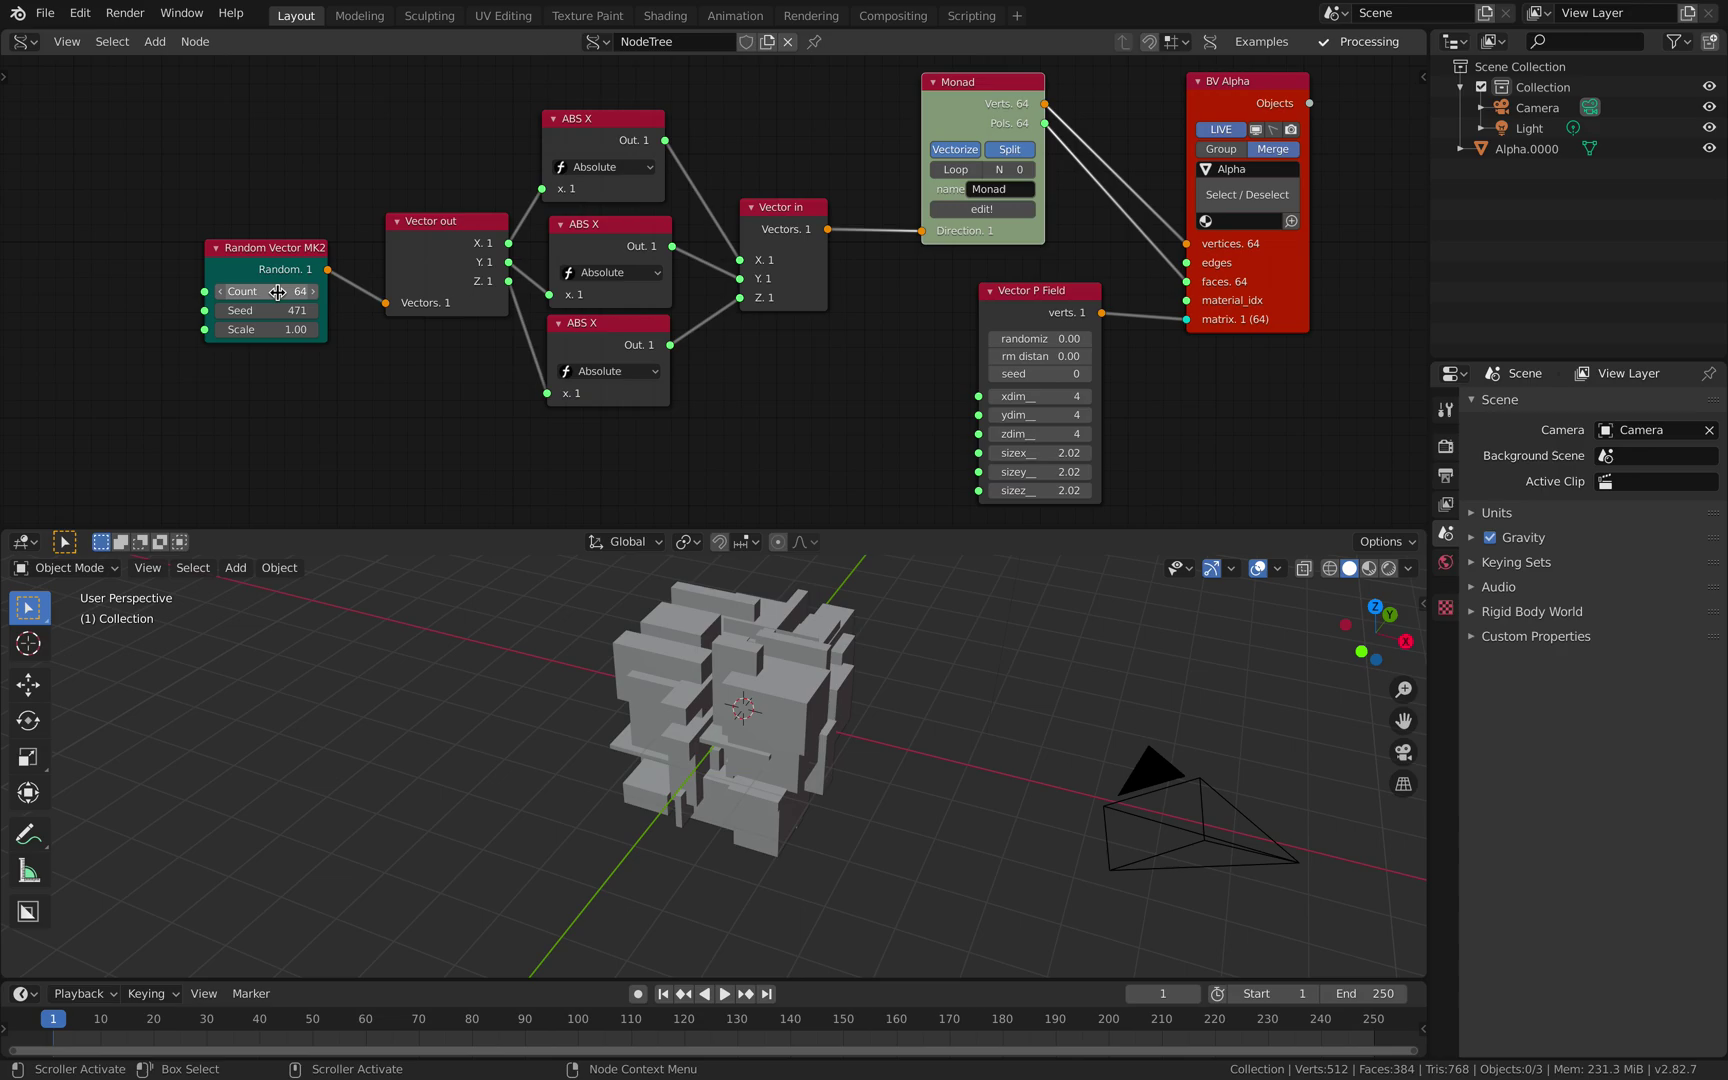
- Add a Frame info node and connect its Current Frame output to the Random Vector node's Seed input
drag(268, 310, 284, 310)
middle_drag(71, 314, 174, 305)
key(alt+space)
text(fra)
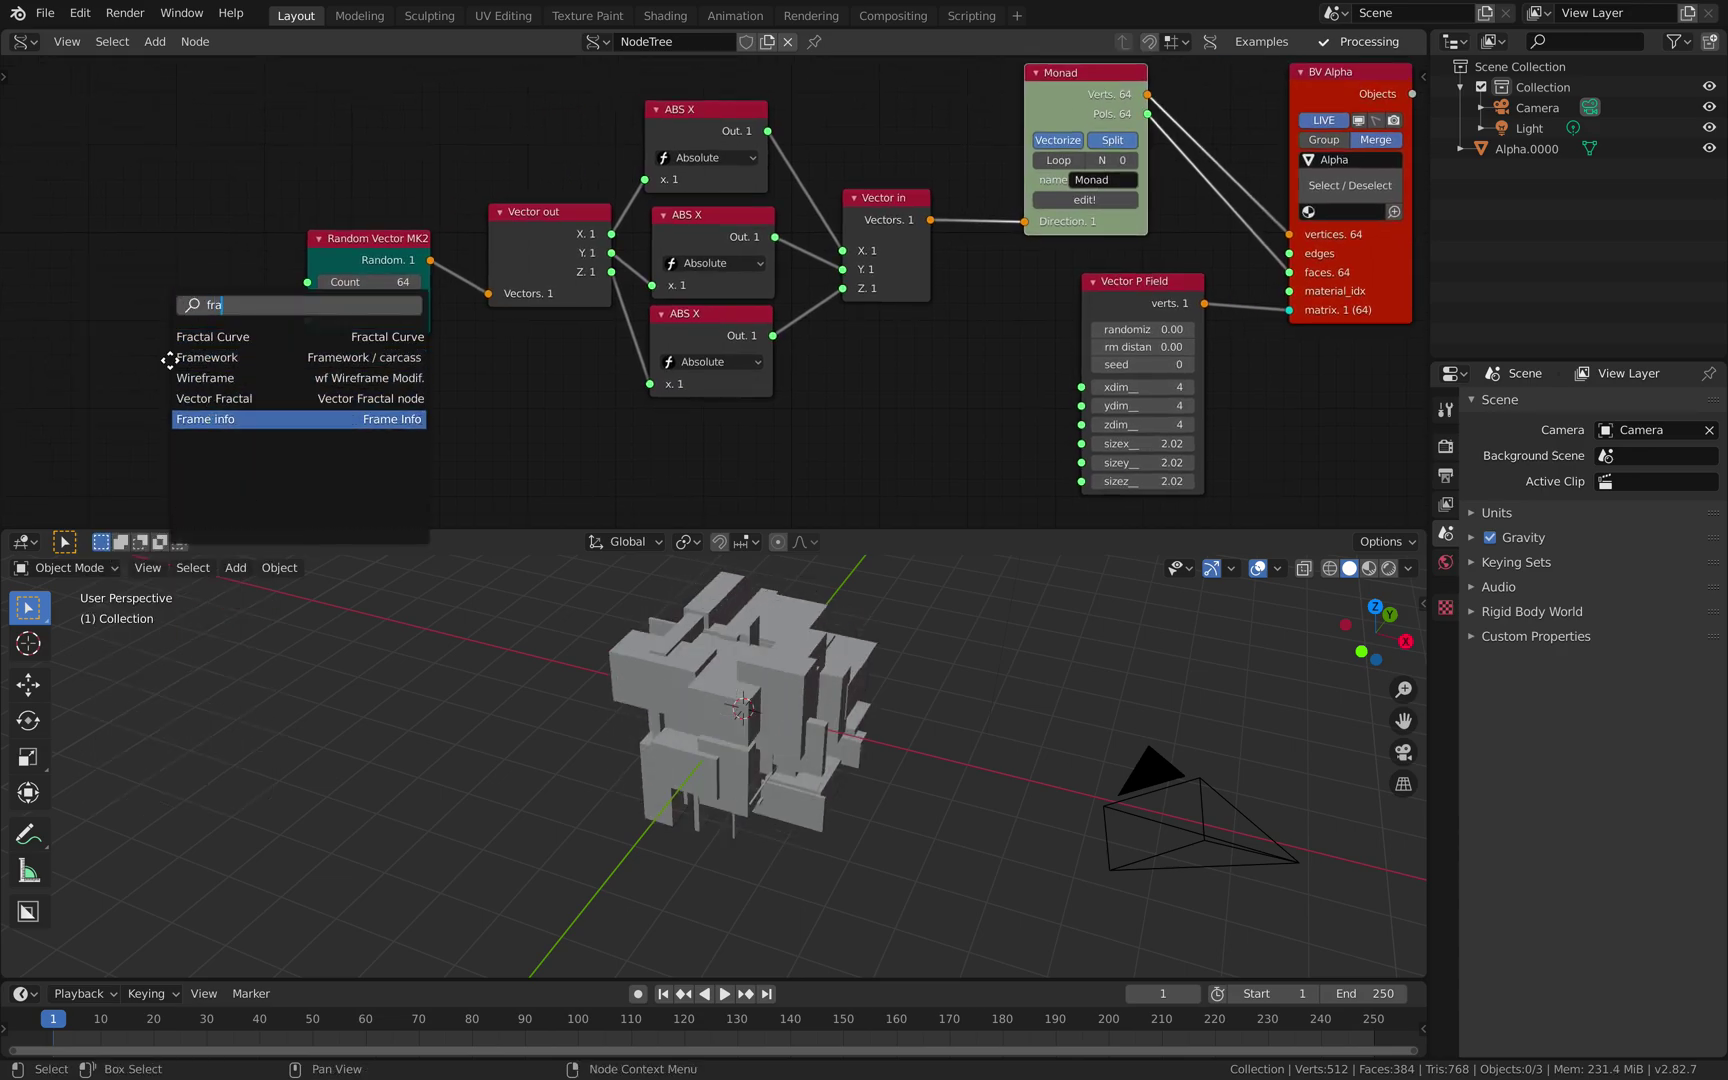
click(208, 419)
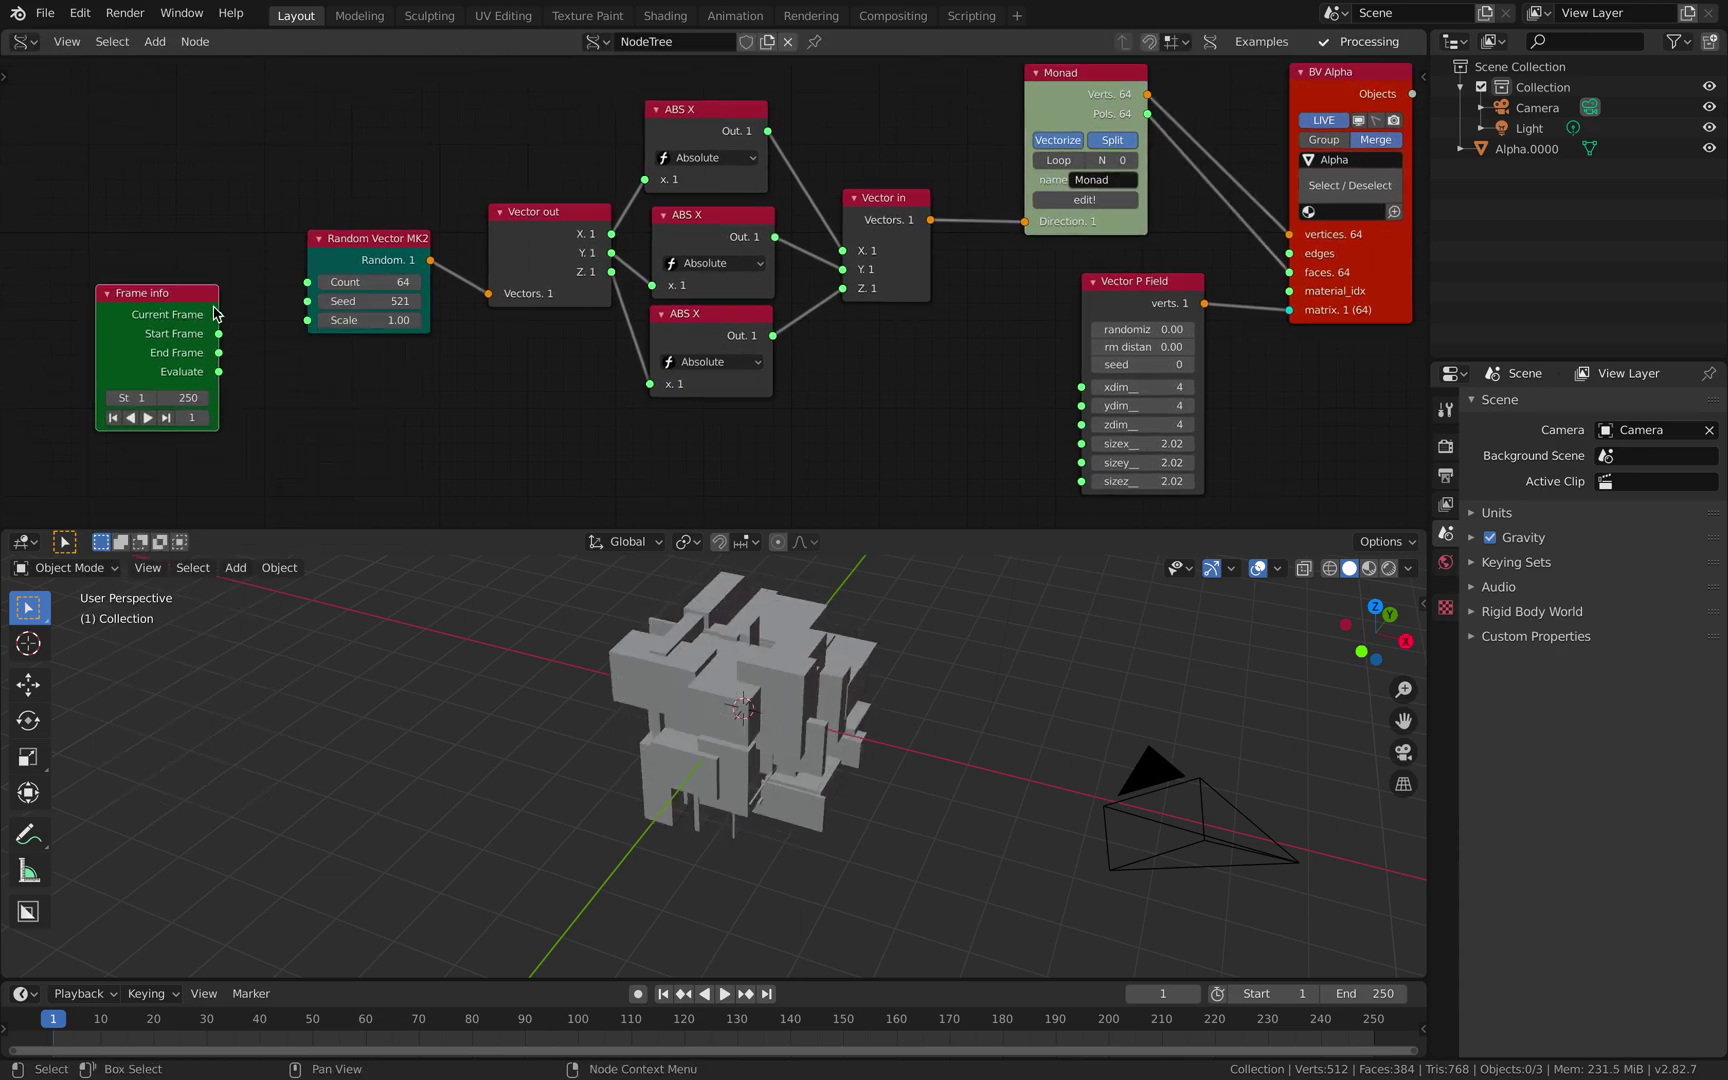
drag(302, 308, 305, 302)
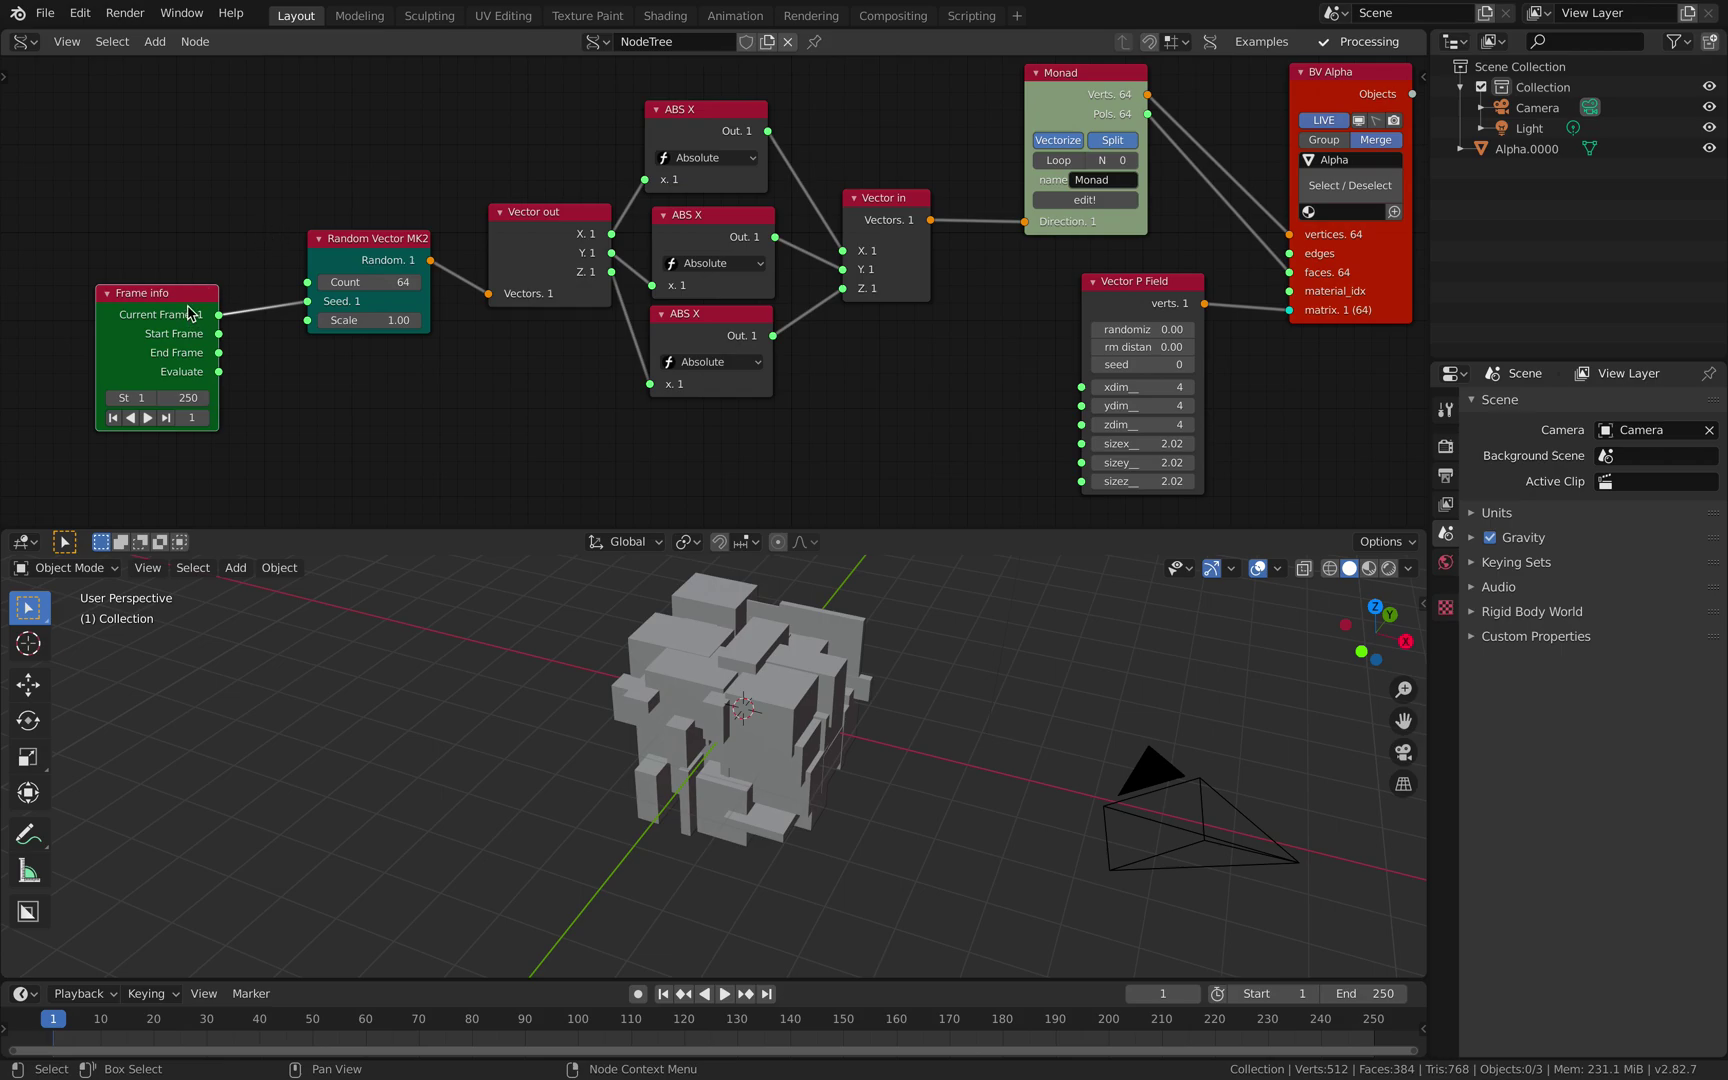
- Tidy the positions of the Frame info and Random Vector nodes, and play the animation to frame 29
drag(190, 313, 200, 320)
drag(371, 280, 339, 278)
key(space)
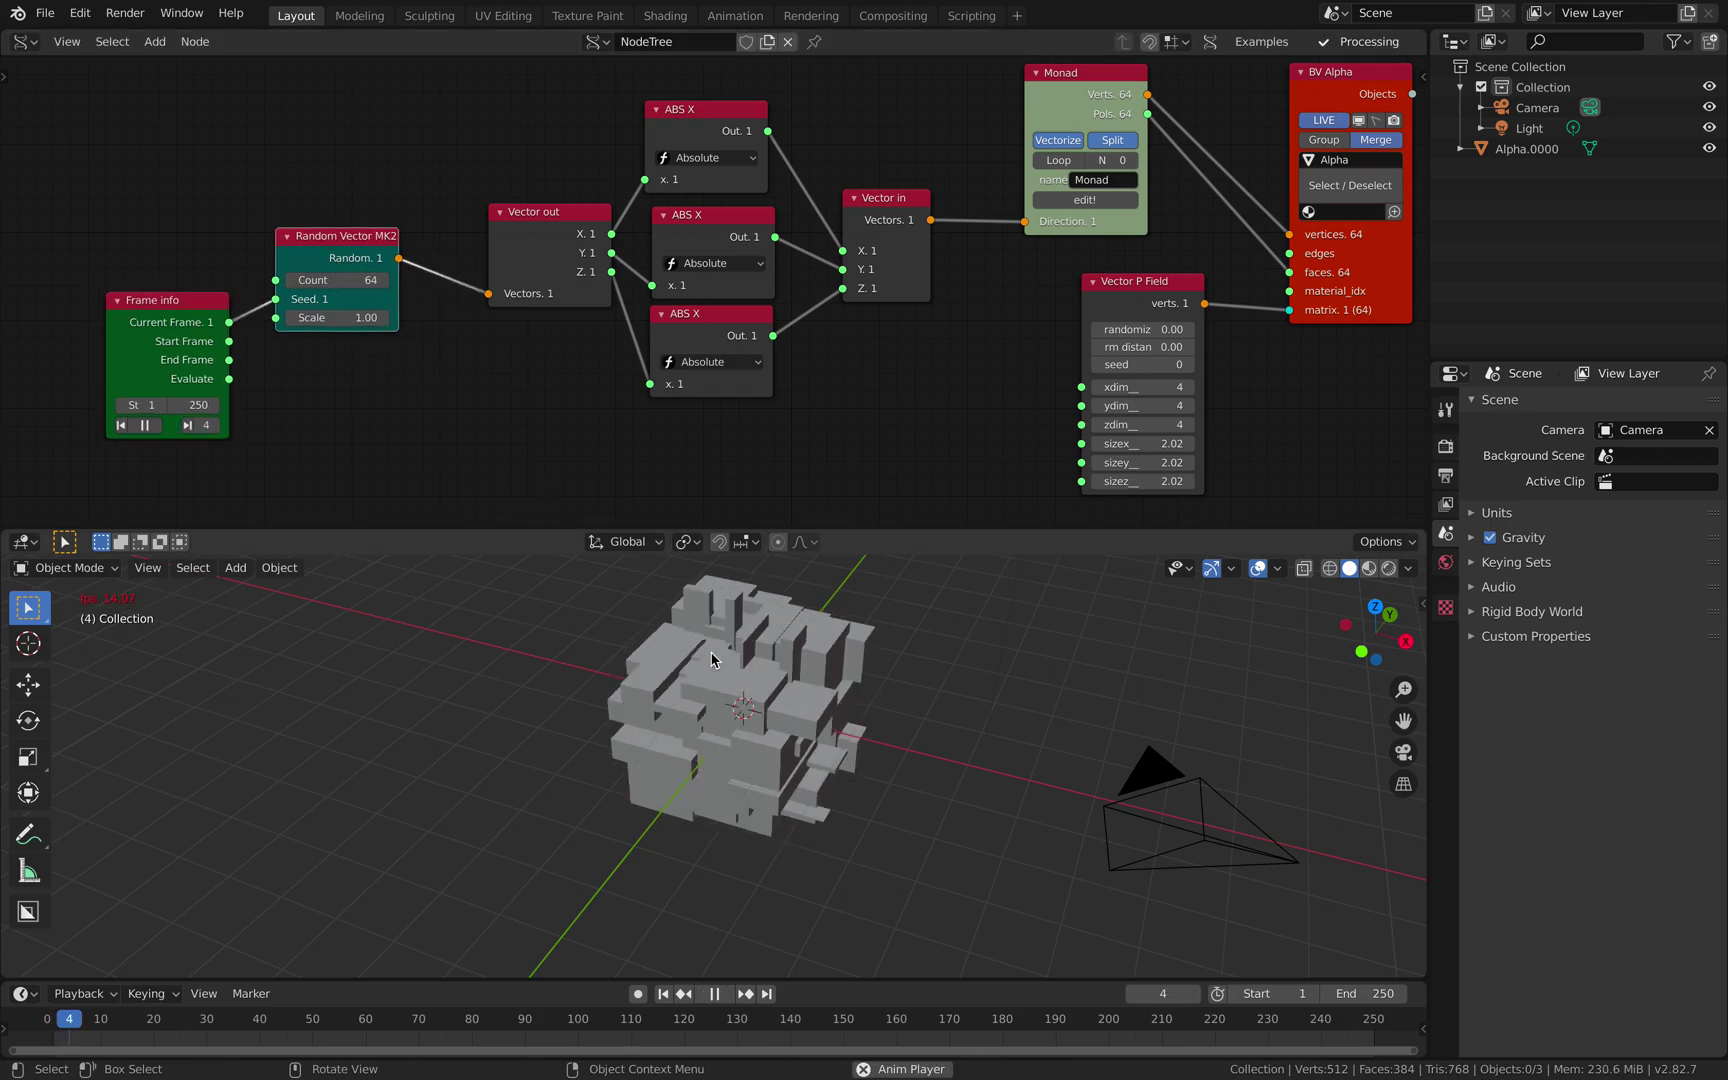
key(space)
middle_drag(701, 659, 946, 654)
- Duplicate the merged box cluster about 5.09 m along negative X and save the file
click(826, 661)
key(shift+d)
key(x)
click(694, 660)
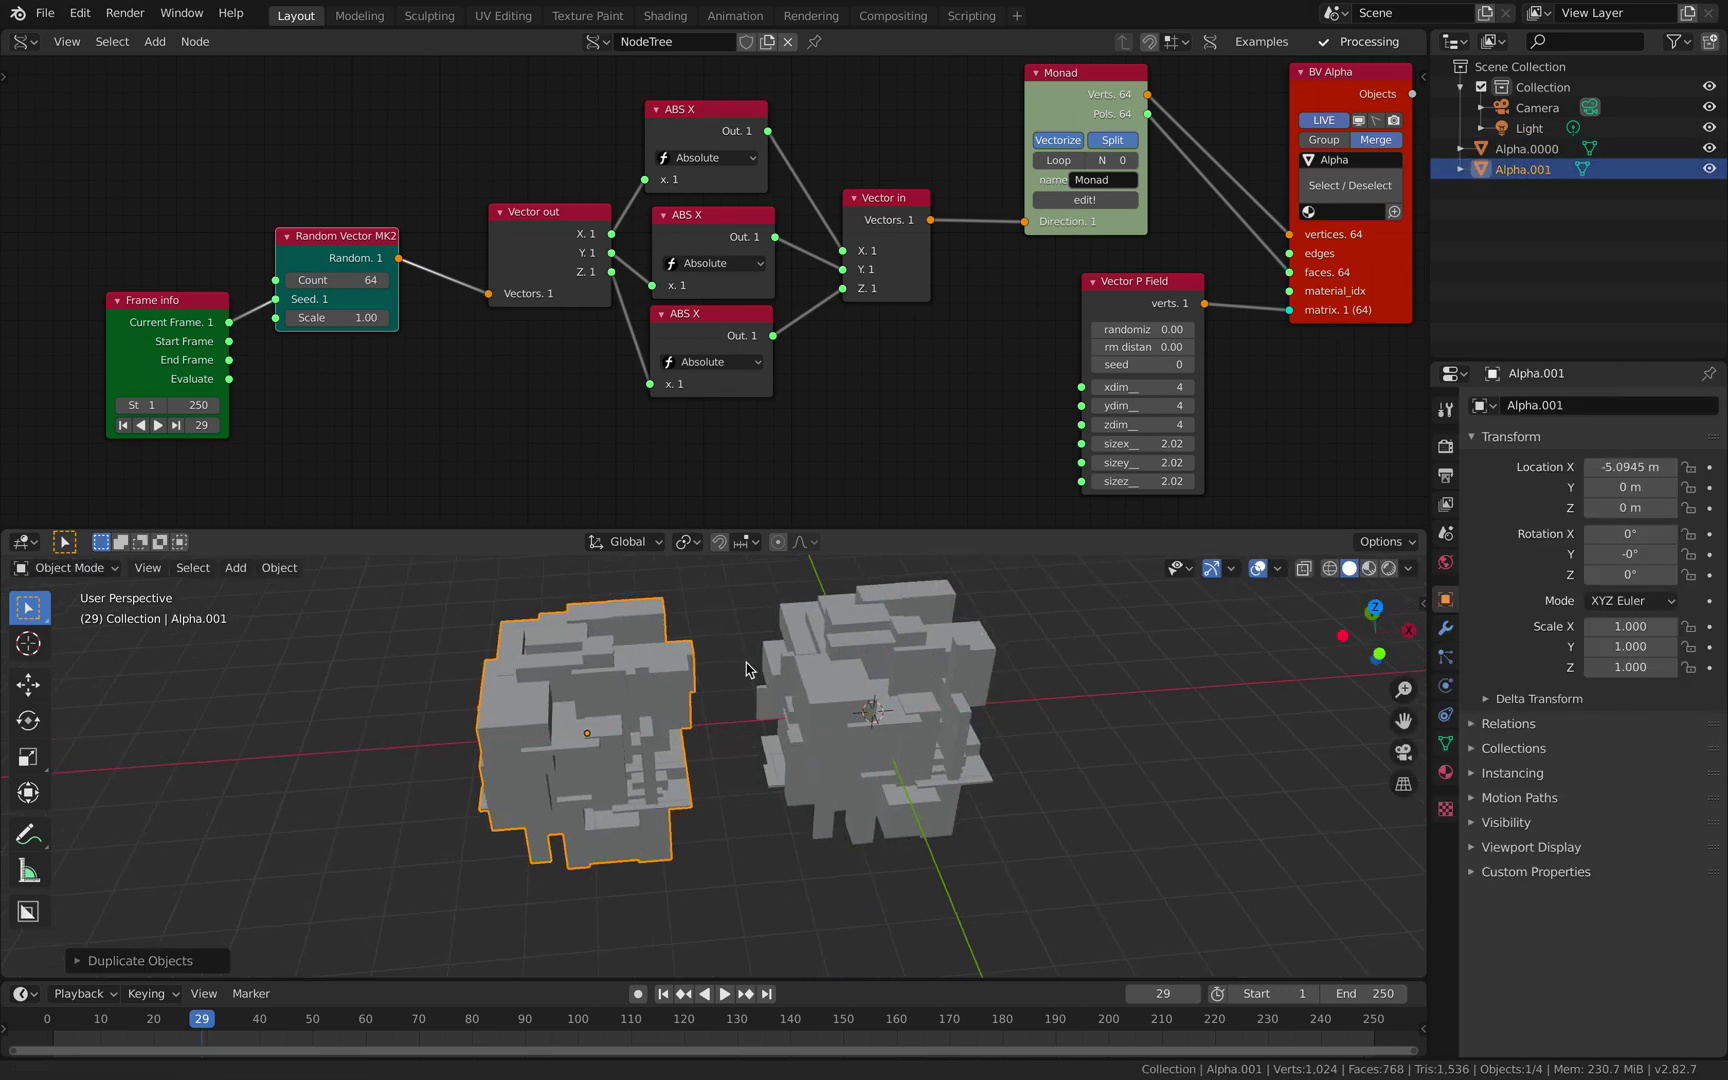
scroll(775, 672, up, 2)
key(ctrl+s)
- Add a Remesh modifier to the duplicated cluster and set its mode to Blocks
click(1444, 629)
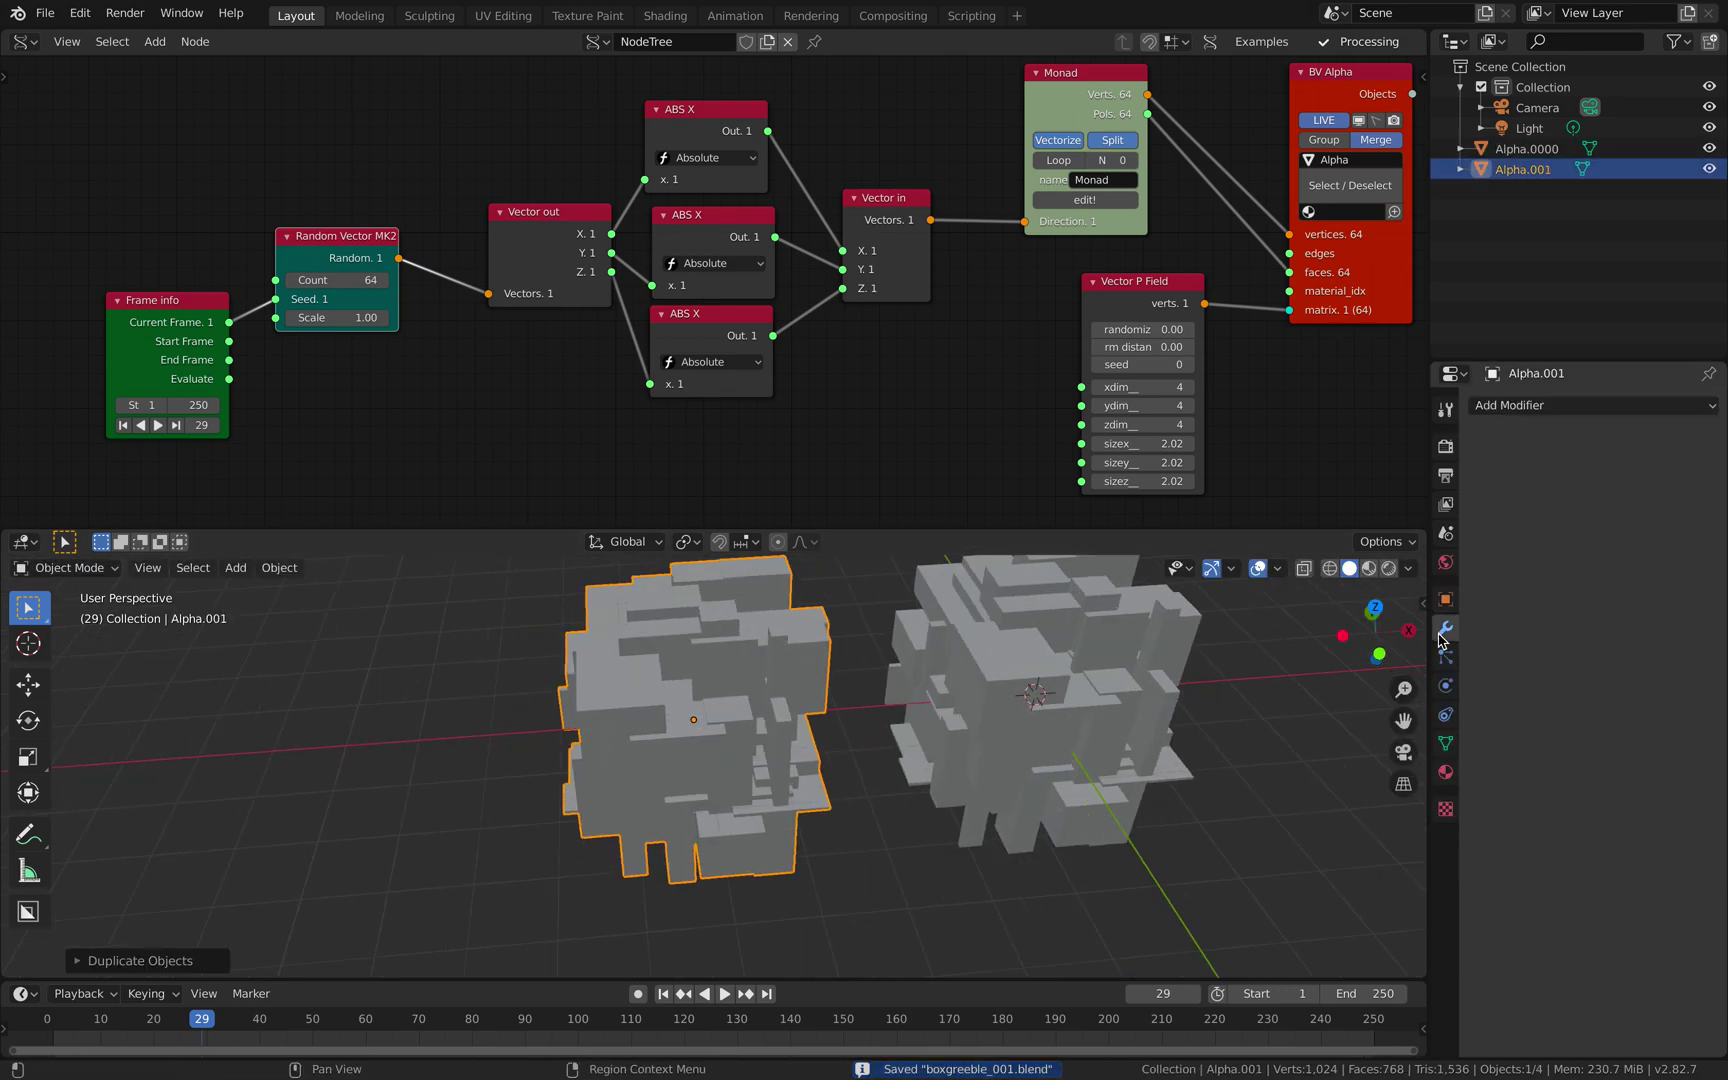
click(1521, 404)
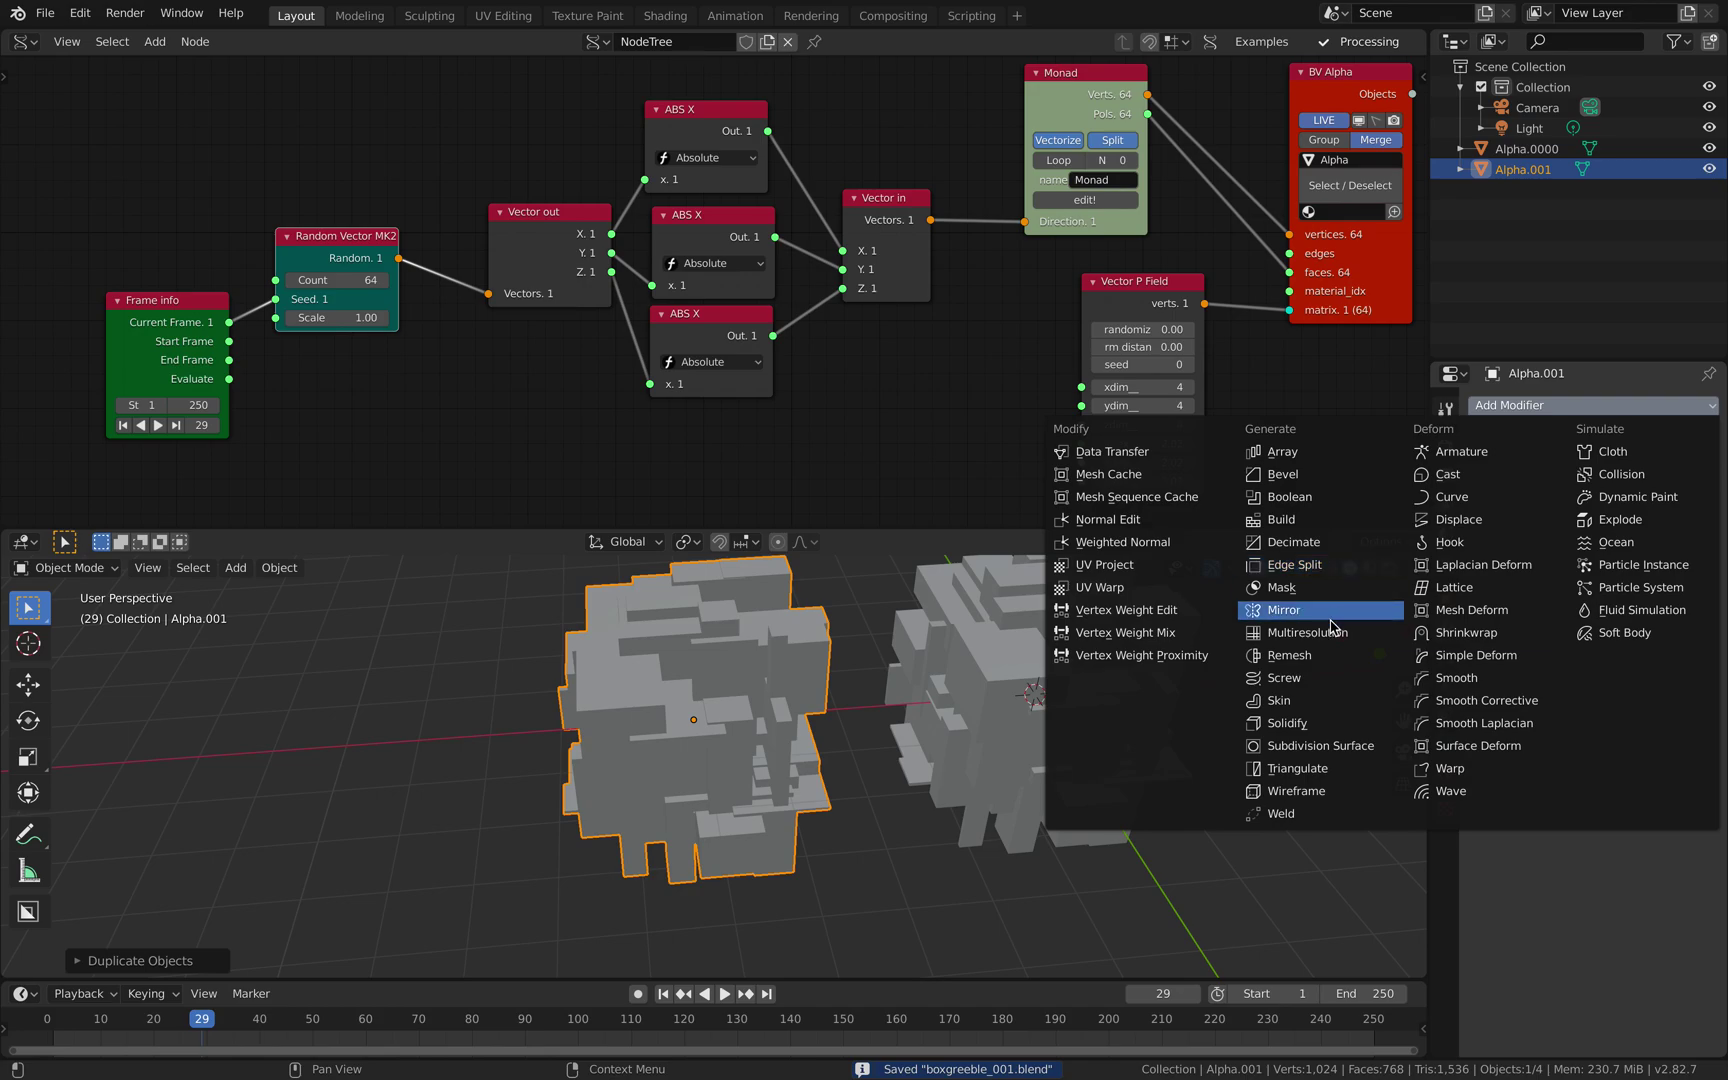
click(1331, 656)
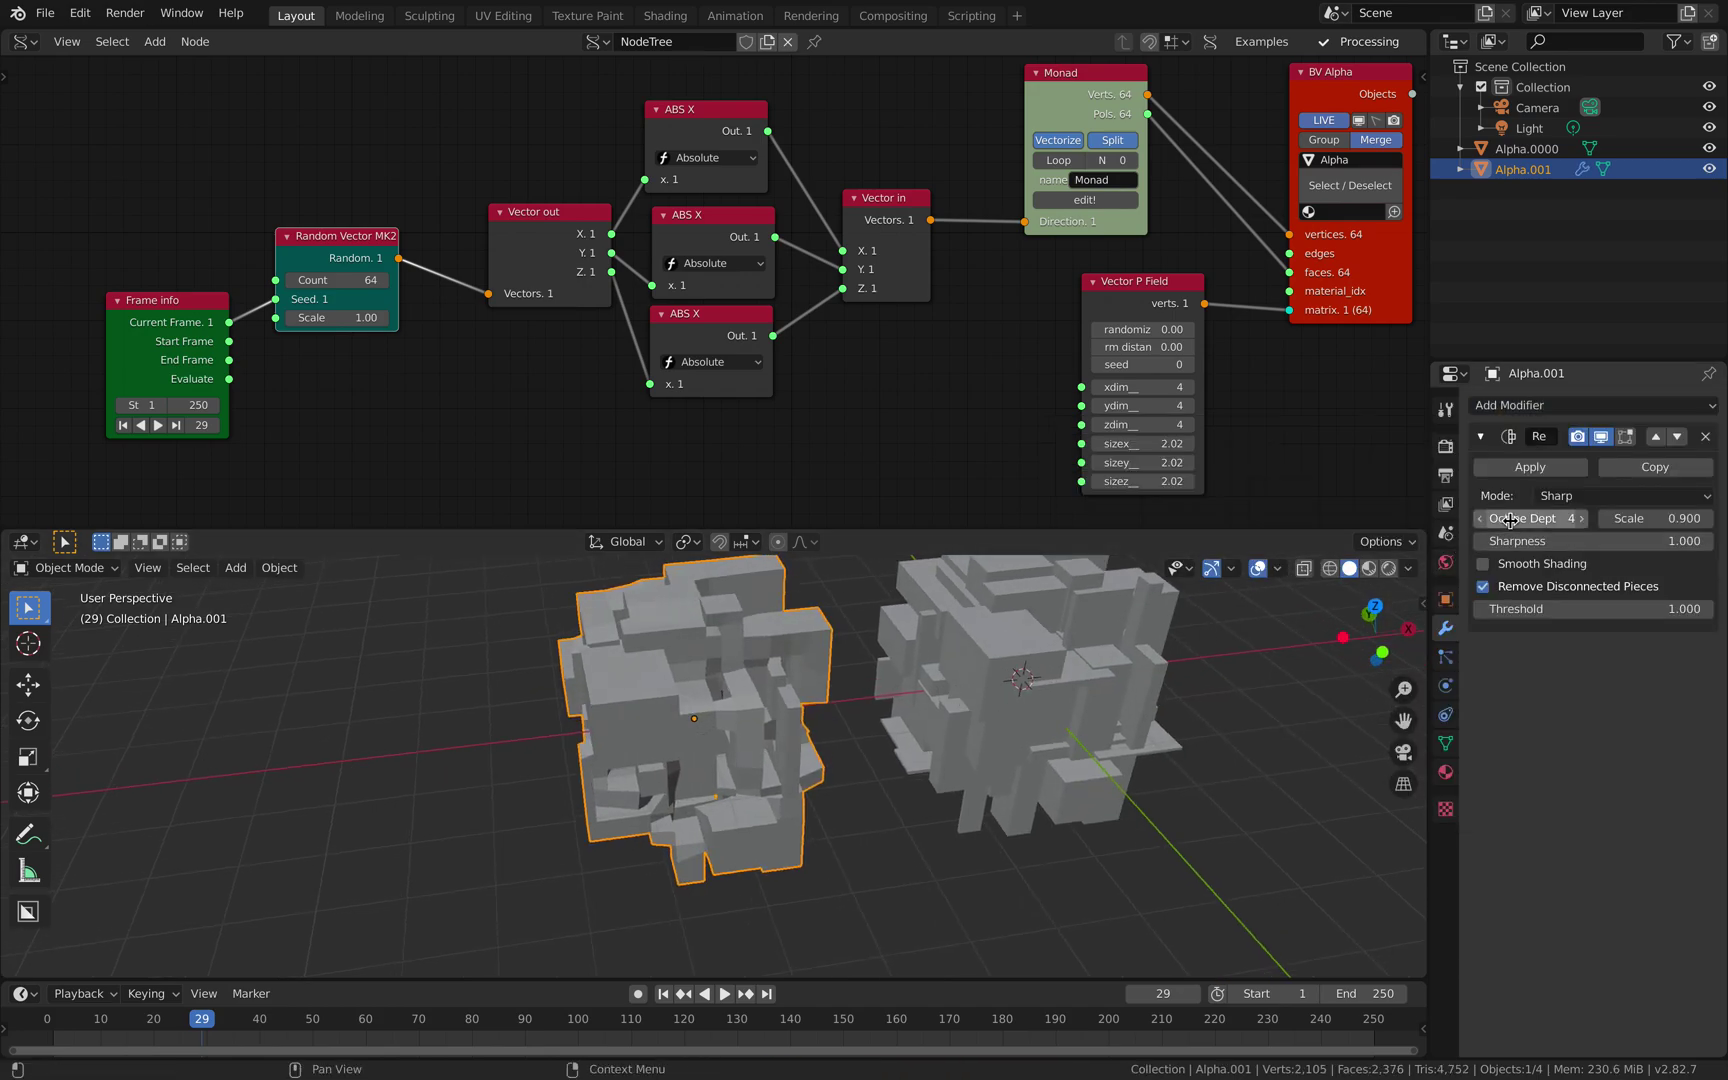
click(1578, 496)
click(1587, 541)
middle_drag(1080, 680, 1250, 600)
- Add a level 2 Subdivision Surface modifier to the remeshed cluster
click(1508, 406)
click(862, 746)
click(792, 725)
key(ctrl+2)
middle_drag(792, 725, 757, 585)
middle_drag(772, 665, 801, 682)
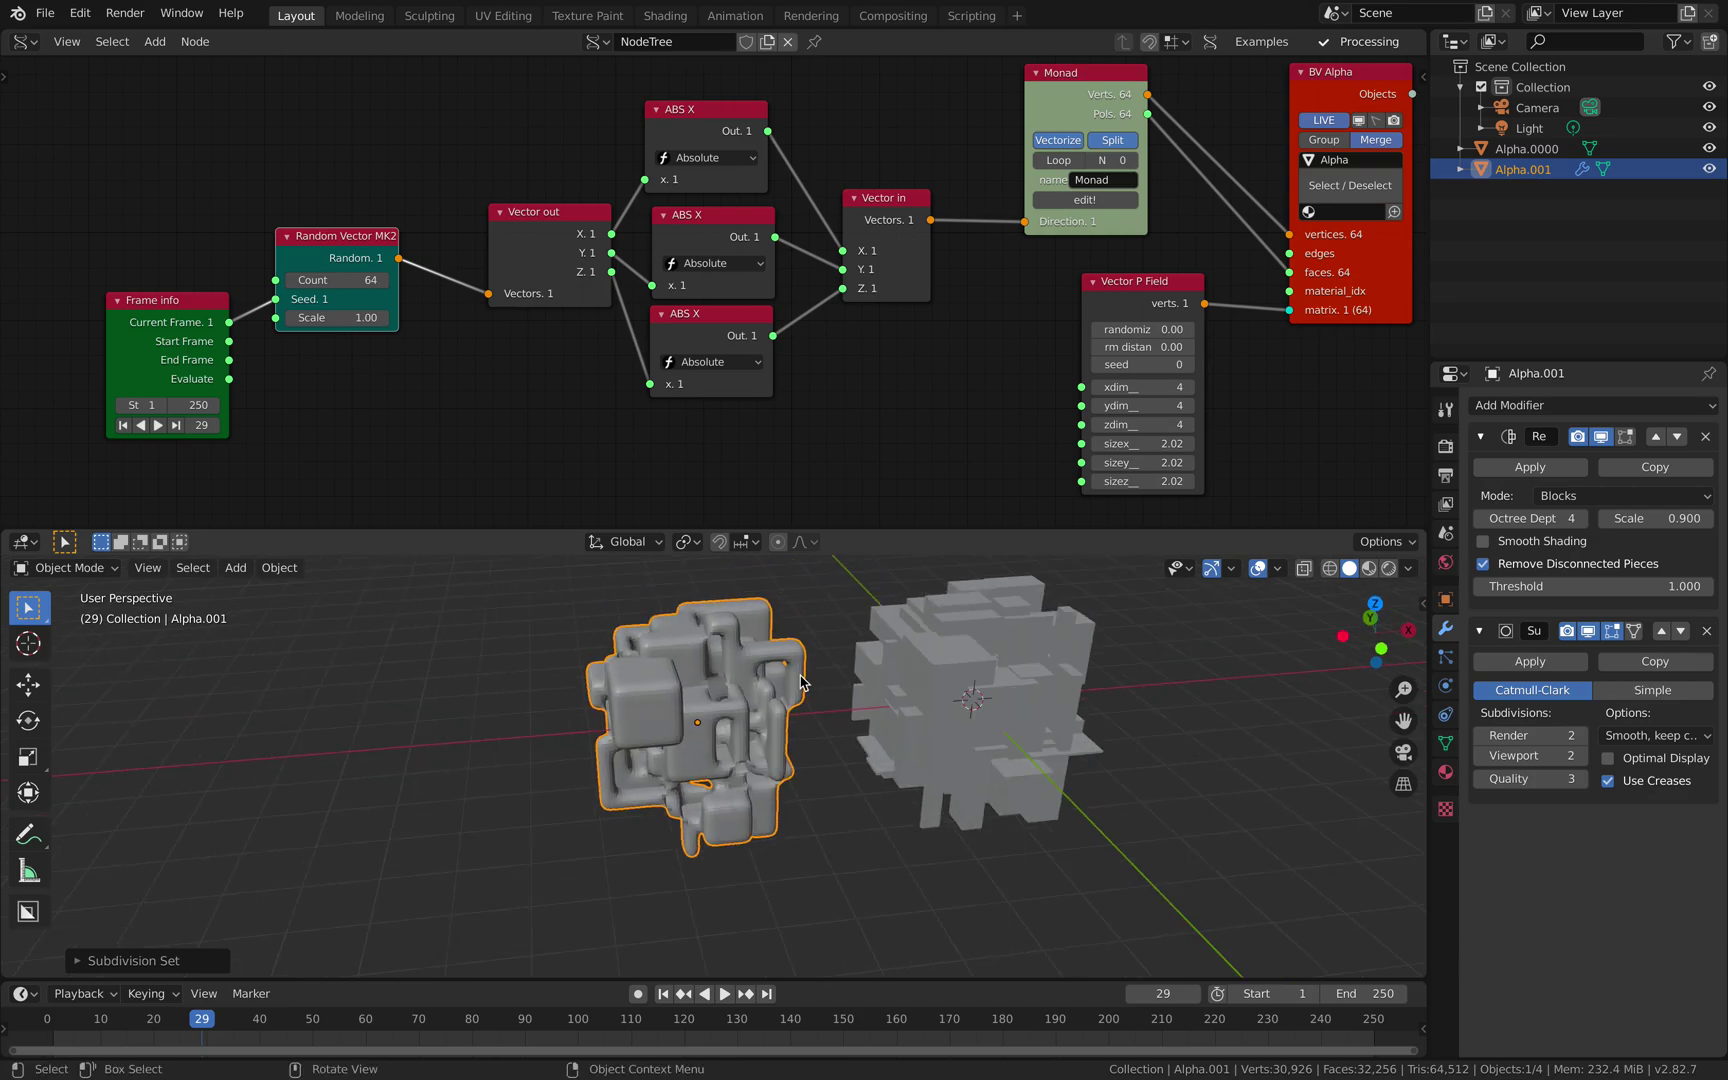
click(957, 683)
key(shift+d)
key(x)
click(406, 735)
key(x)
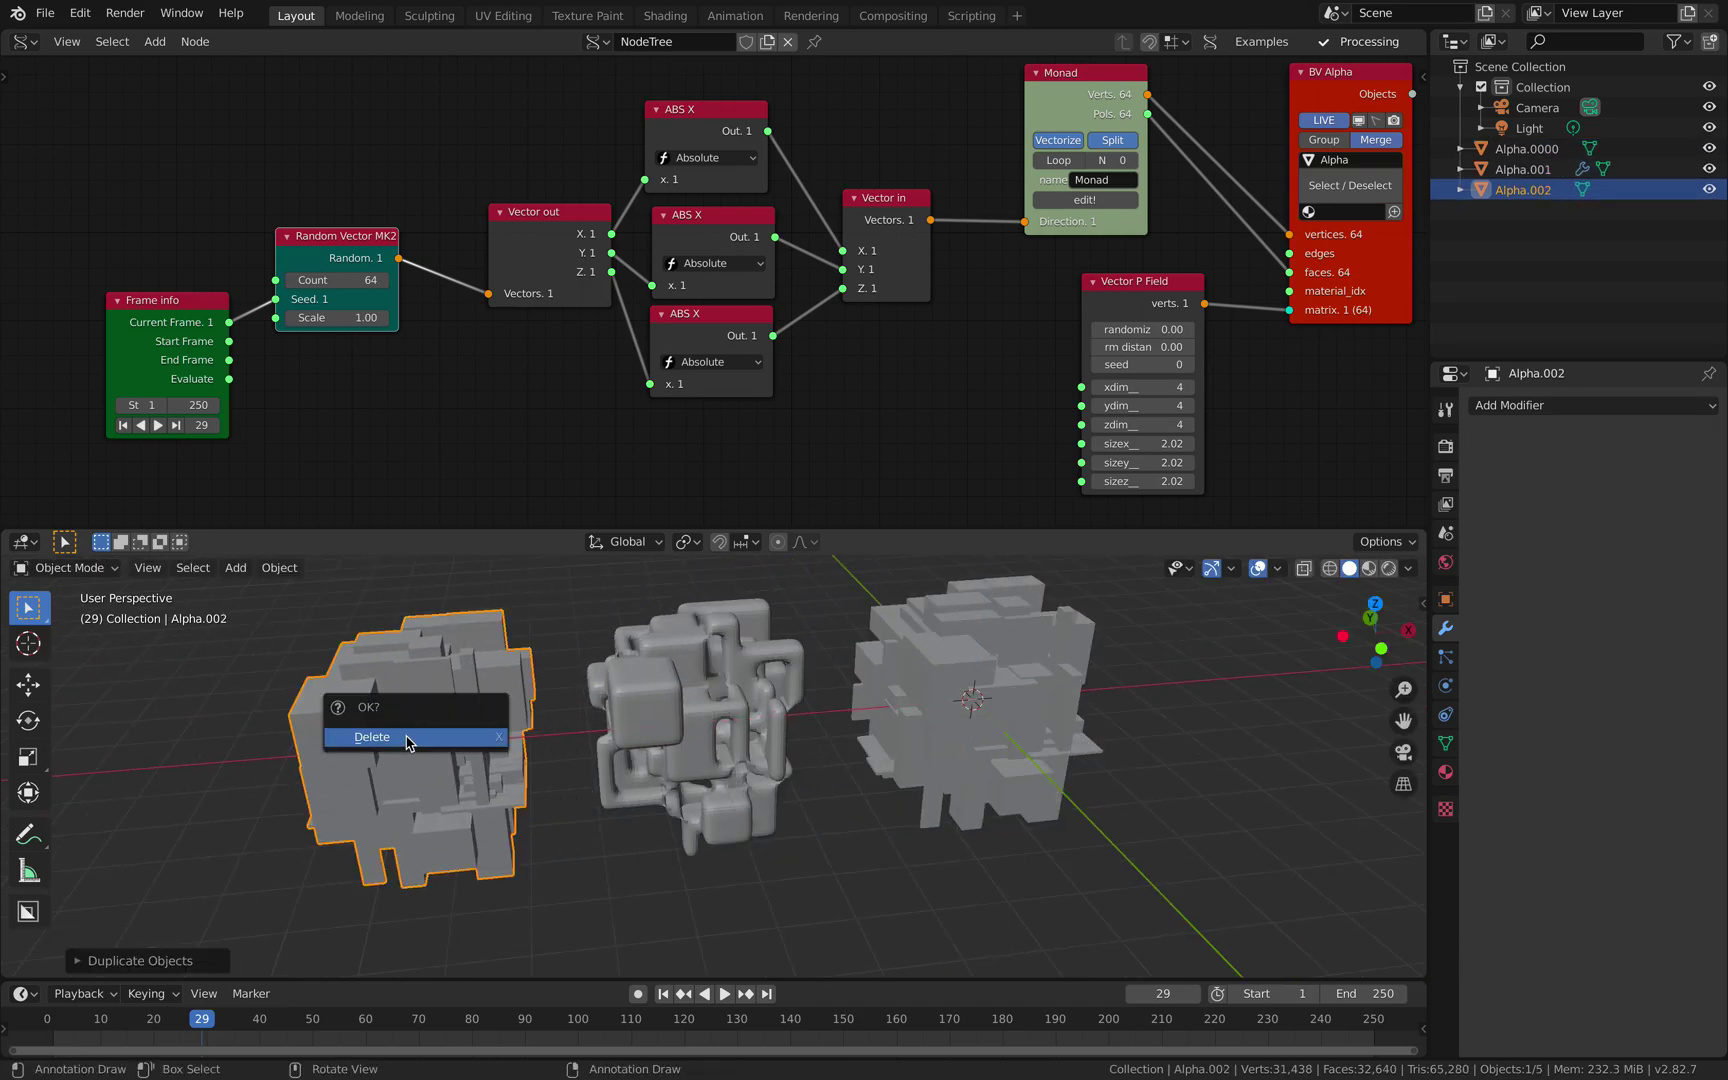
key(d)
- Advance to frame 35 and duplicate the generated cluster along X to the far side of the smoothed copy
click(962, 706)
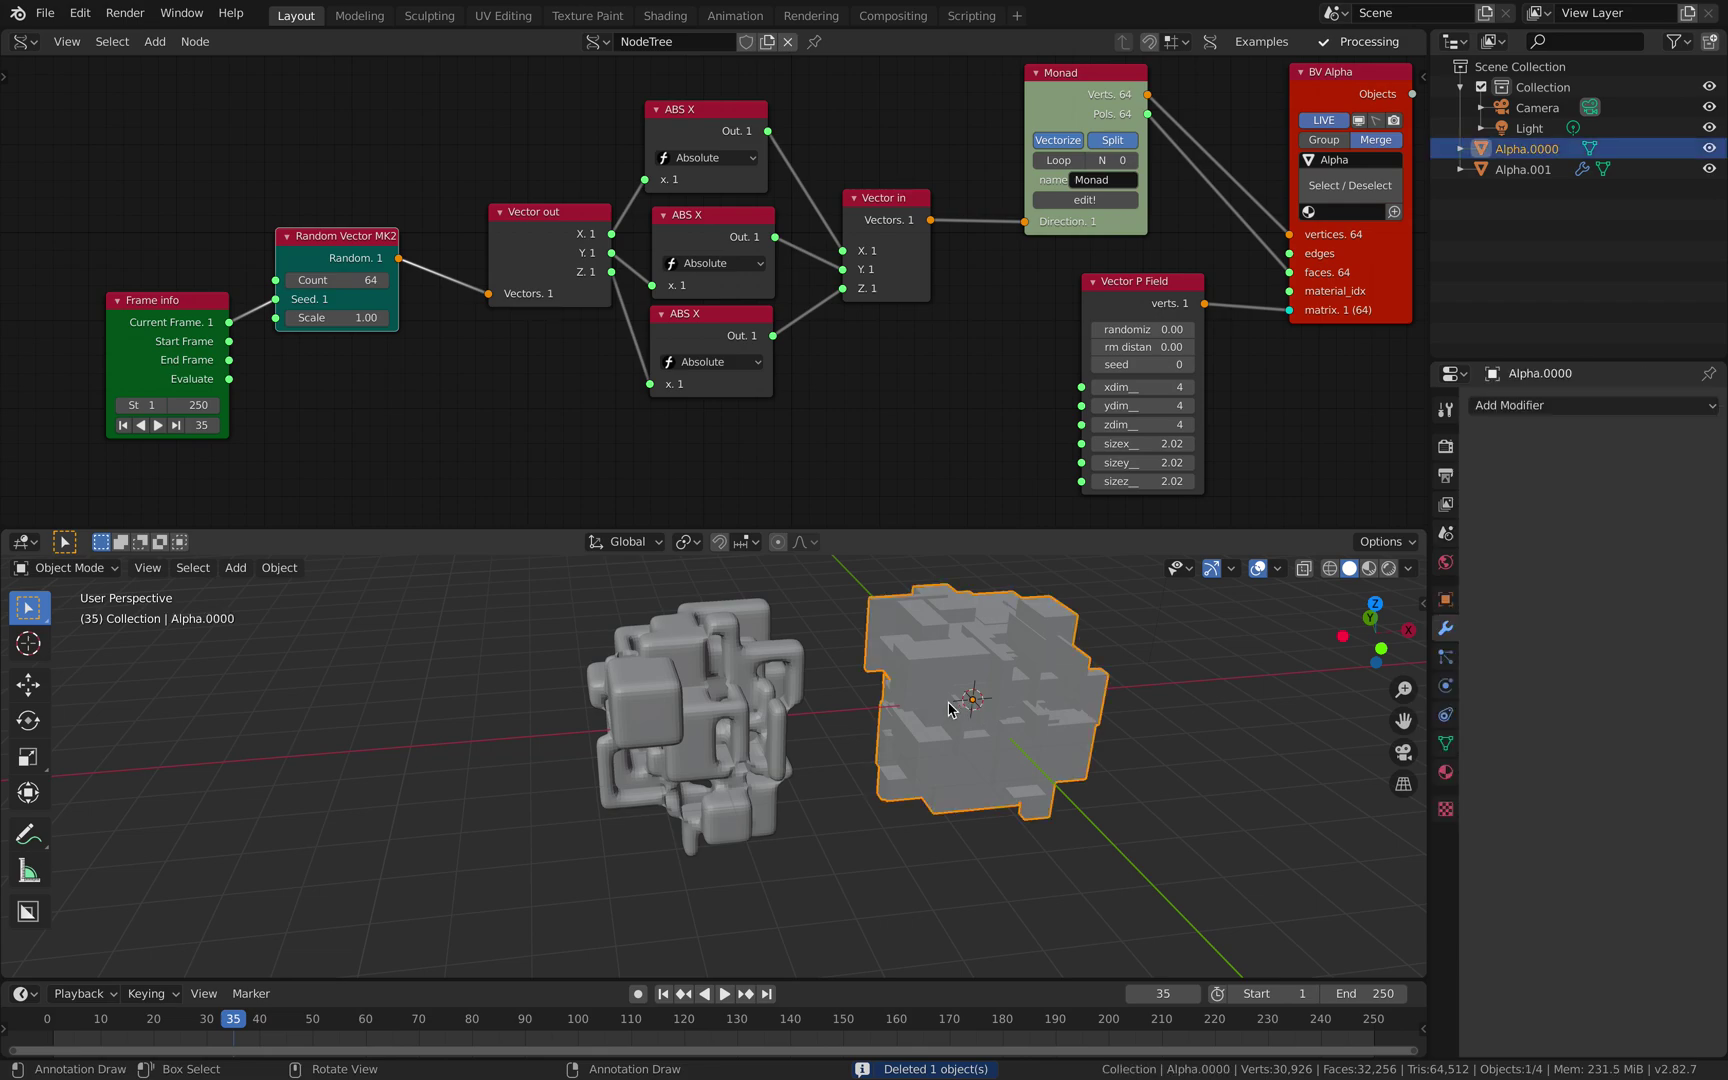
key(shift+d)
key(x)
click(378, 742)
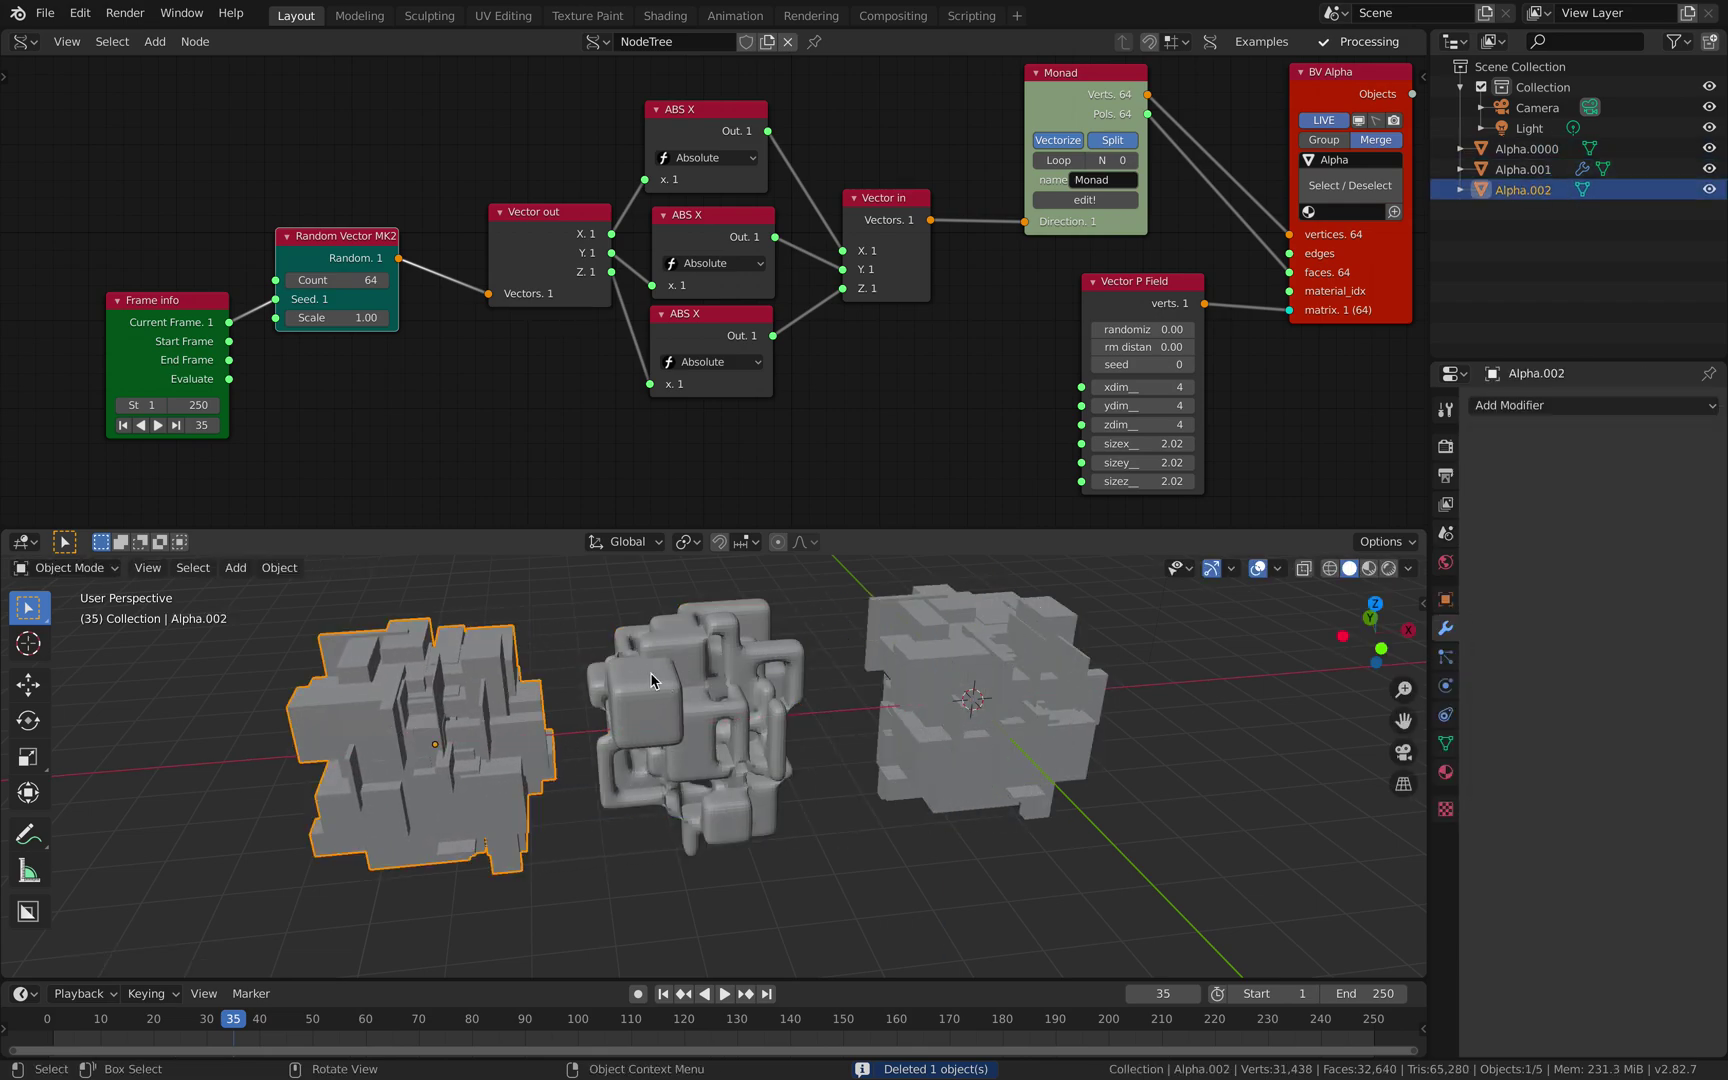
- Link the smoothed cluster's modifiers to the new copy and clear the selection
shift+click(664, 680)
key(ctrl+l)
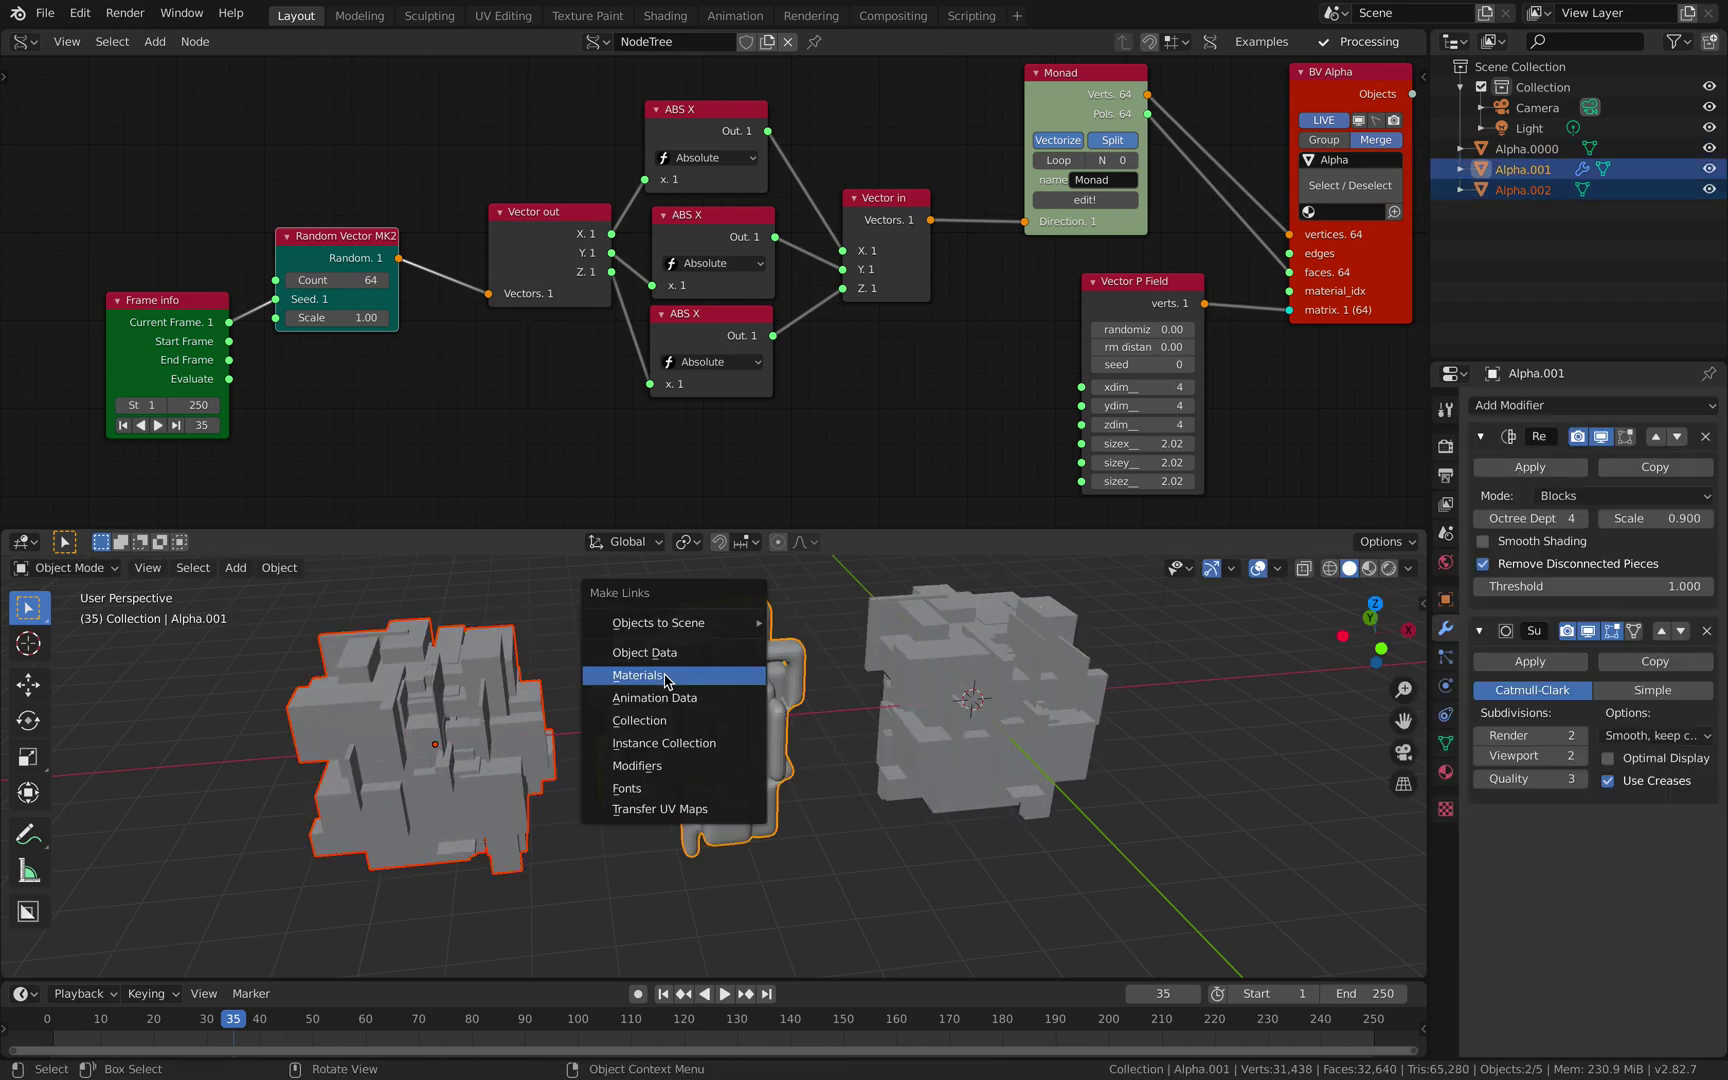
click(636, 765)
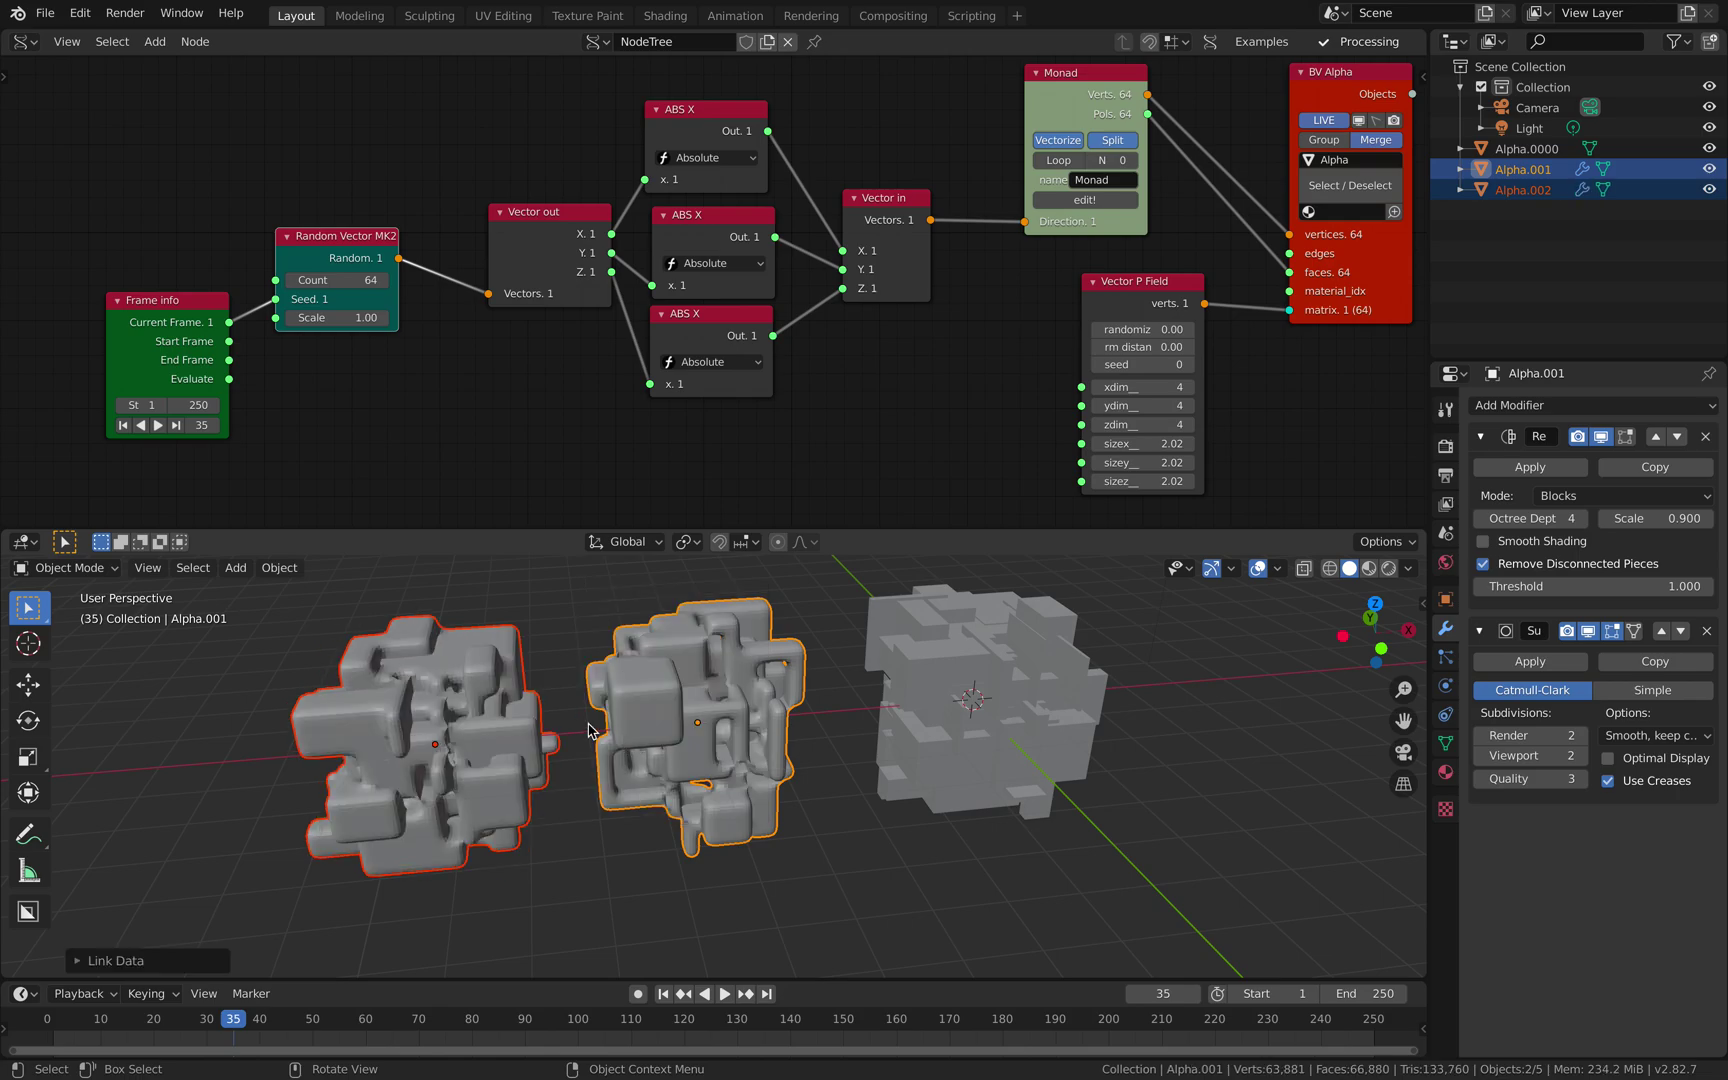
middle_drag(528, 716, 811, 712)
key(a)
key(a)
click(629, 690)
shift+click(708, 753)
key(alt+a)
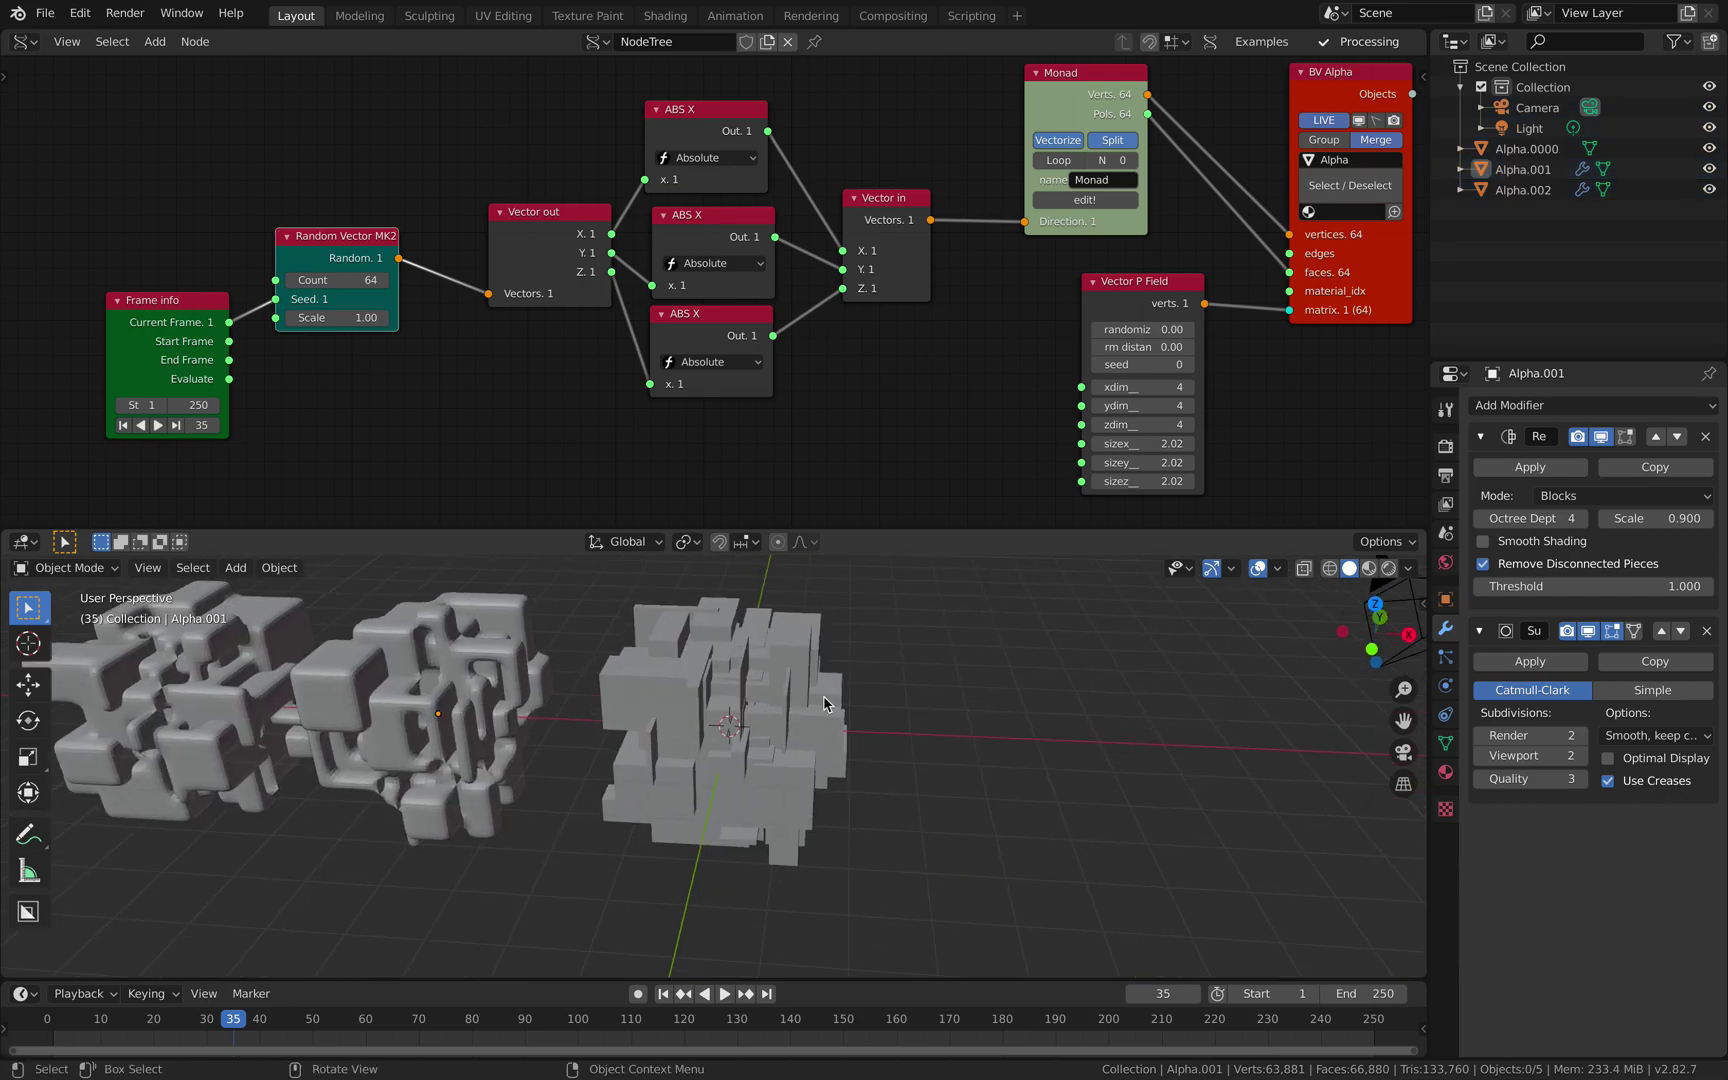
- Duplicate the generated cluster along positive X, on the side opposite the smoothed copies
click(811, 712)
key(shift+d)
key(x)
click(1178, 698)
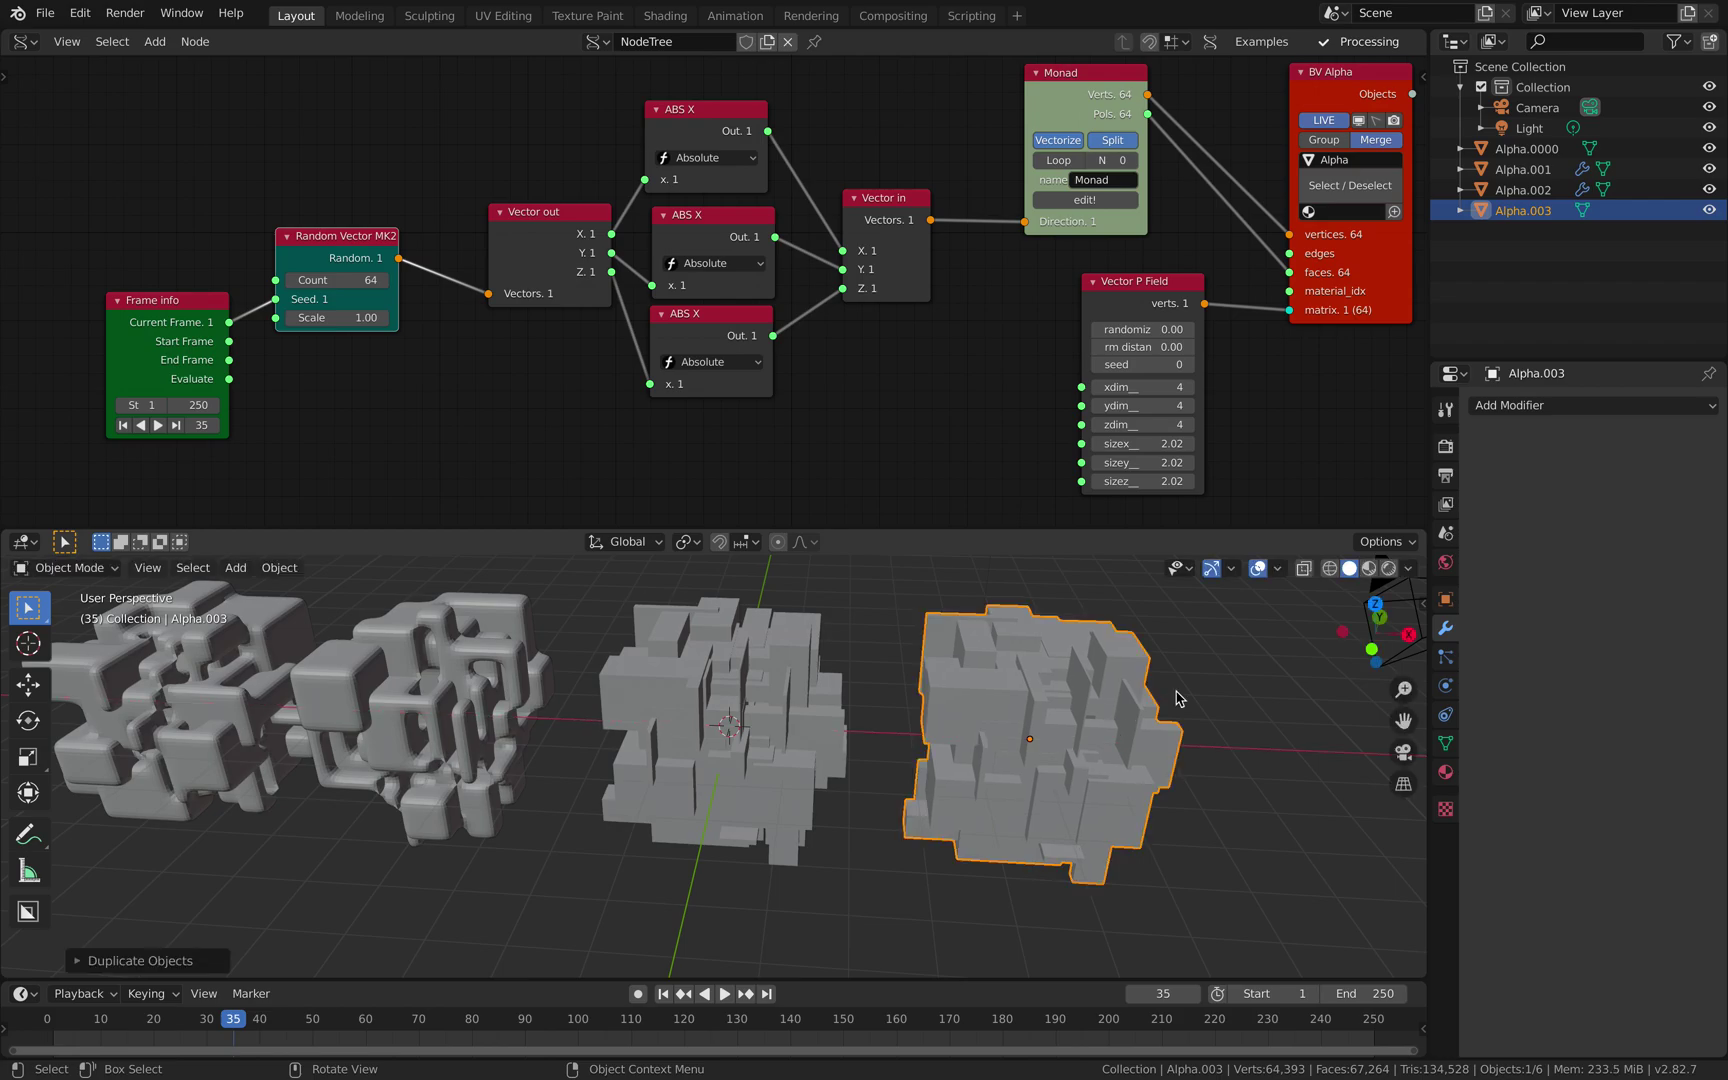
- Add a Wireframe modifier to the new copy, keeping its 0.02 m thickness
click(1548, 407)
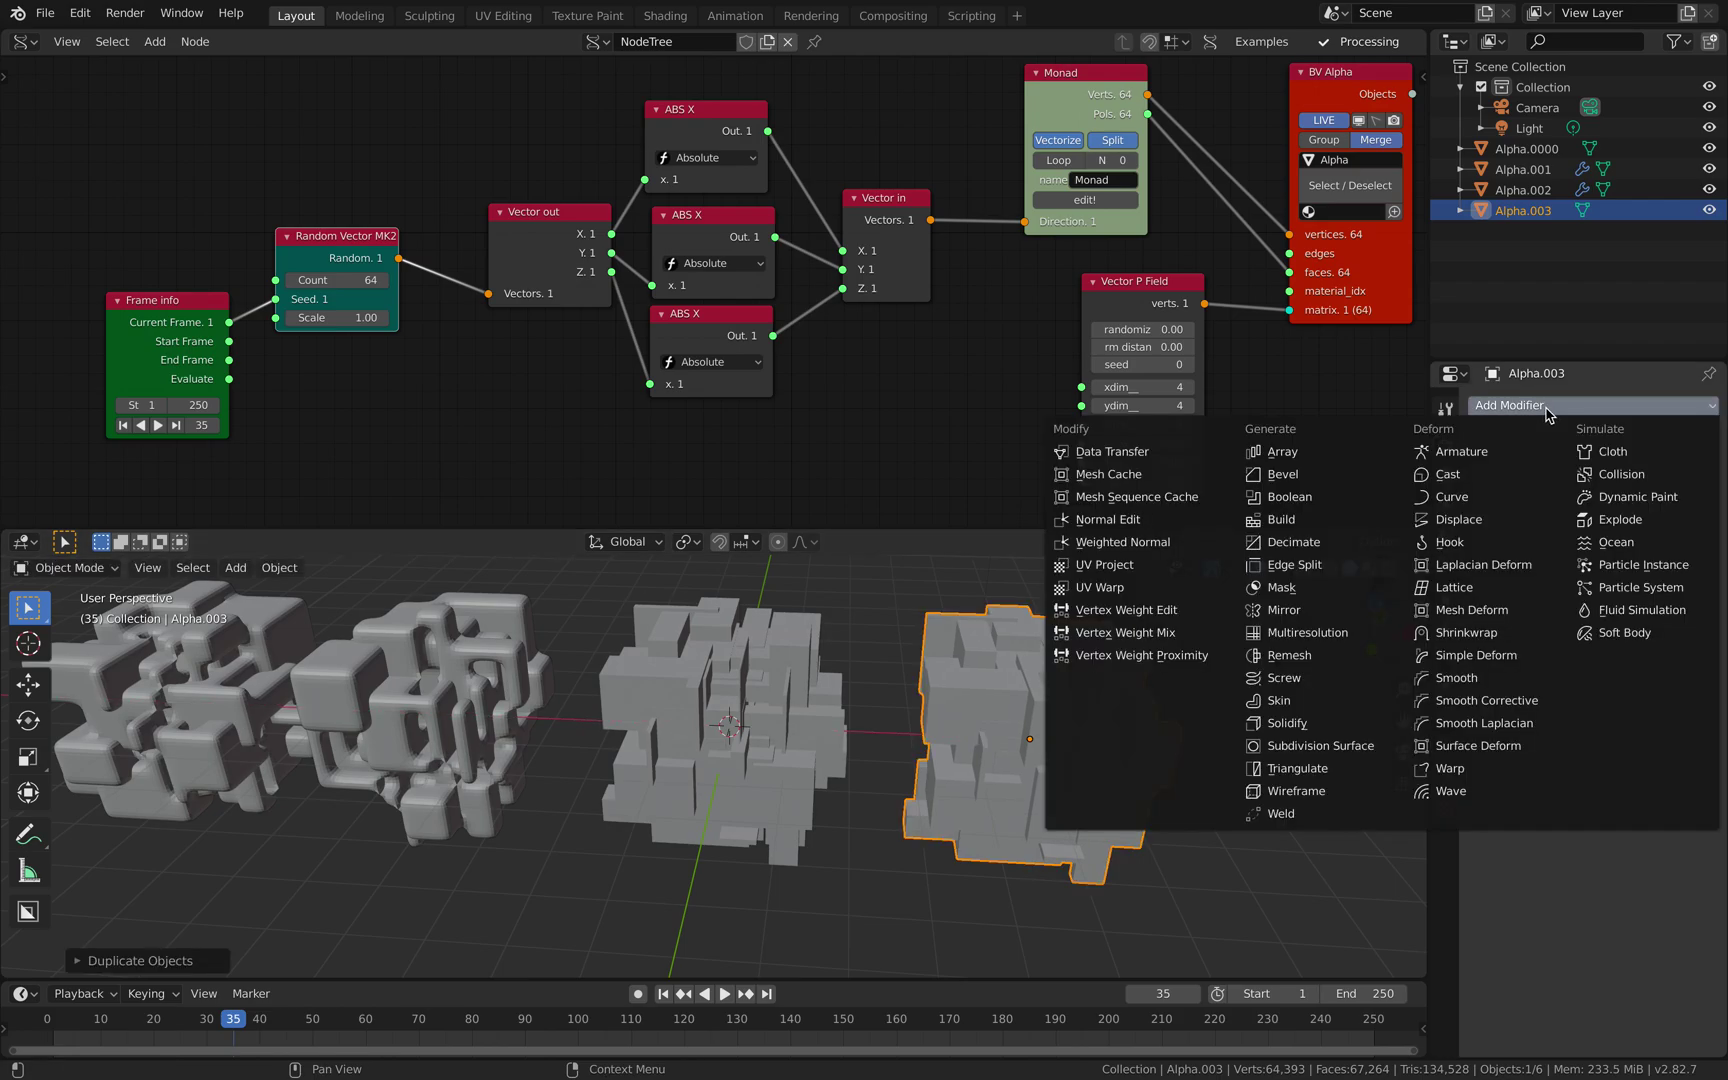
click(1366, 792)
key(a)
key(a)
middle_drag(1138, 748, 1003, 673)
click(1003, 673)
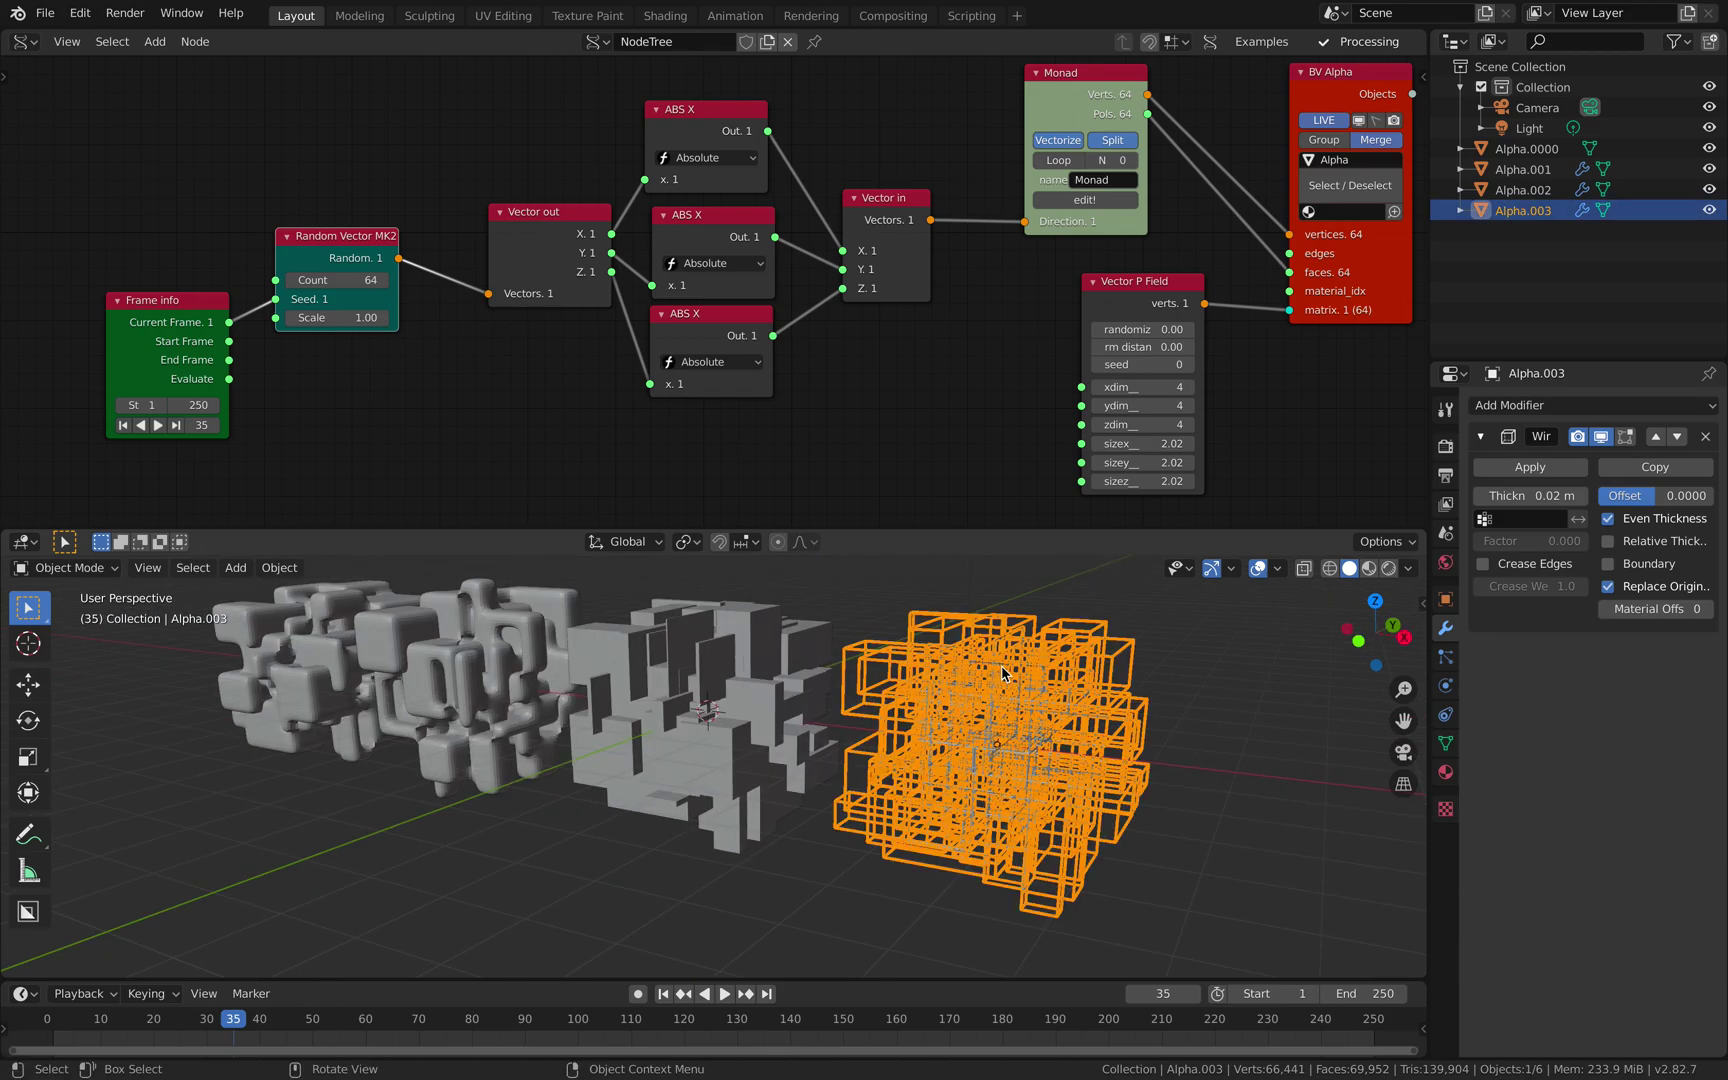
- Duplicate the generated cluster again and place the copy beyond the wireframe one along X
click(741, 660)
scroll(741, 660, down, 3)
key(shift+d)
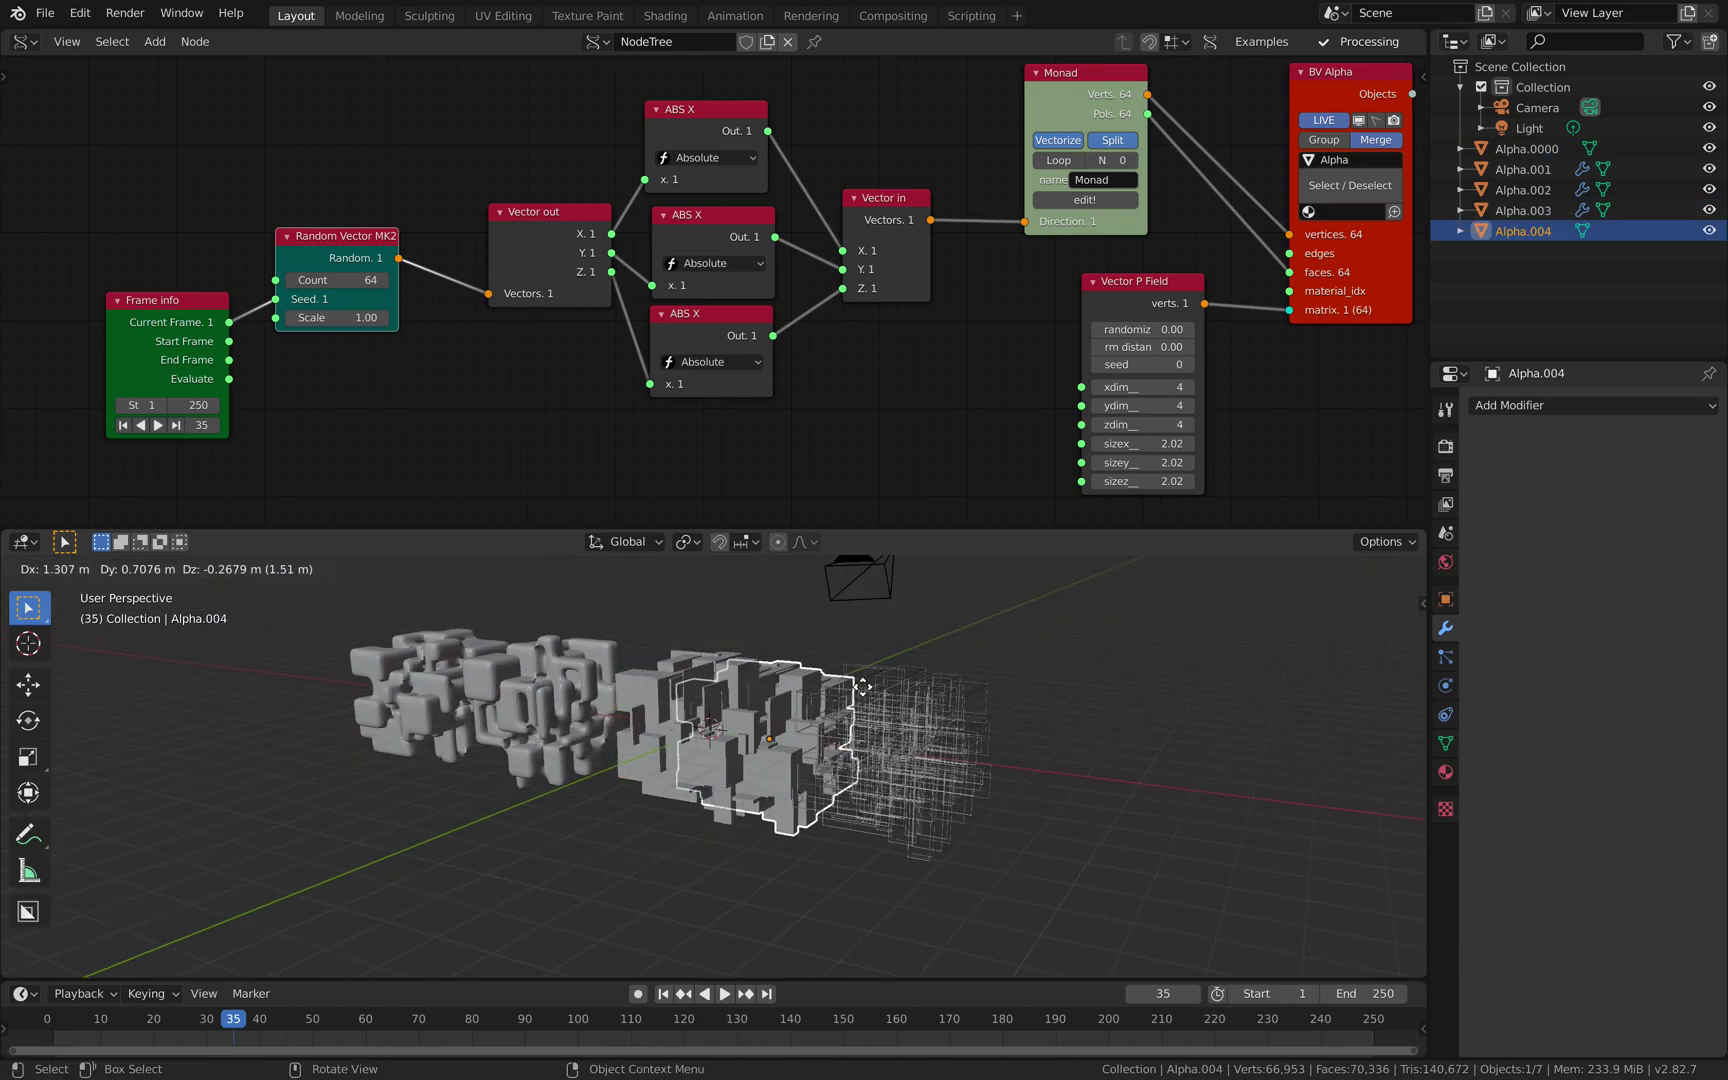
click(1218, 708)
- Run a QuadriFlow Remesh on the newest copy with 4000 faces and Use Paint Symmetry enabled
click(1445, 743)
click(1540, 806)
scroll(1620, 860, down, 1)
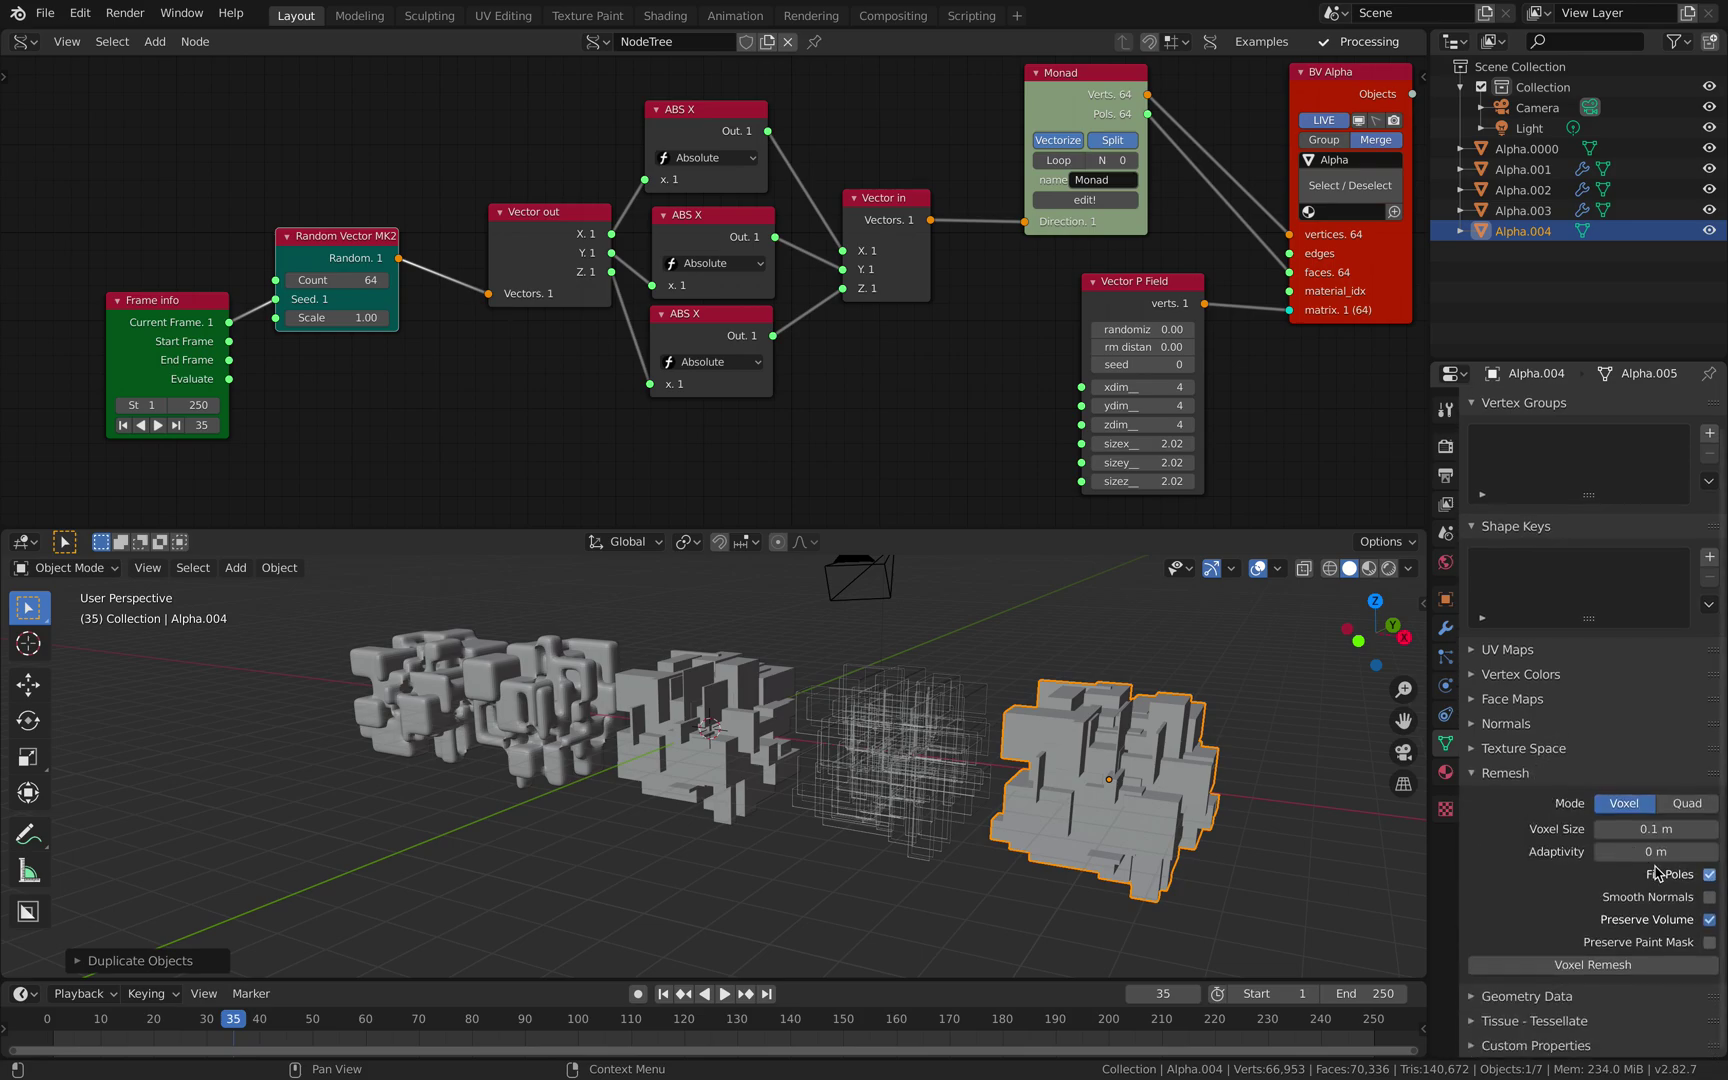
click(1677, 808)
click(1593, 864)
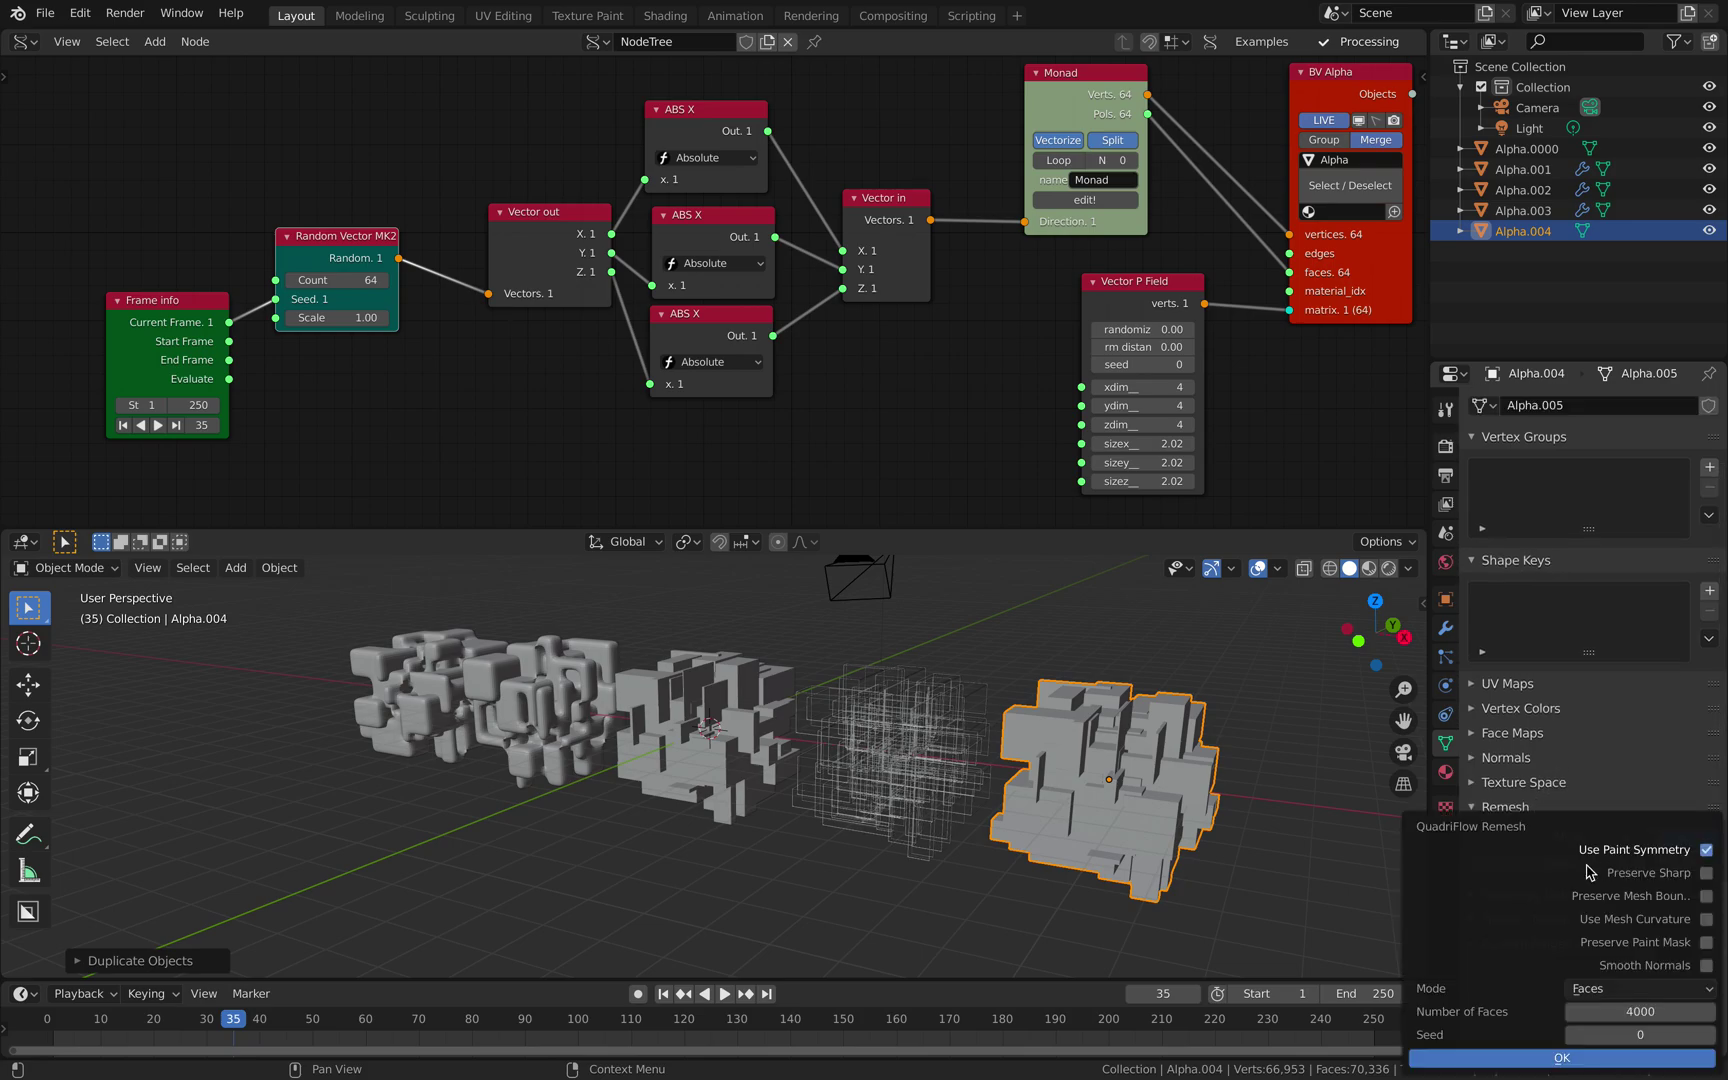
click(1571, 863)
click(1565, 1052)
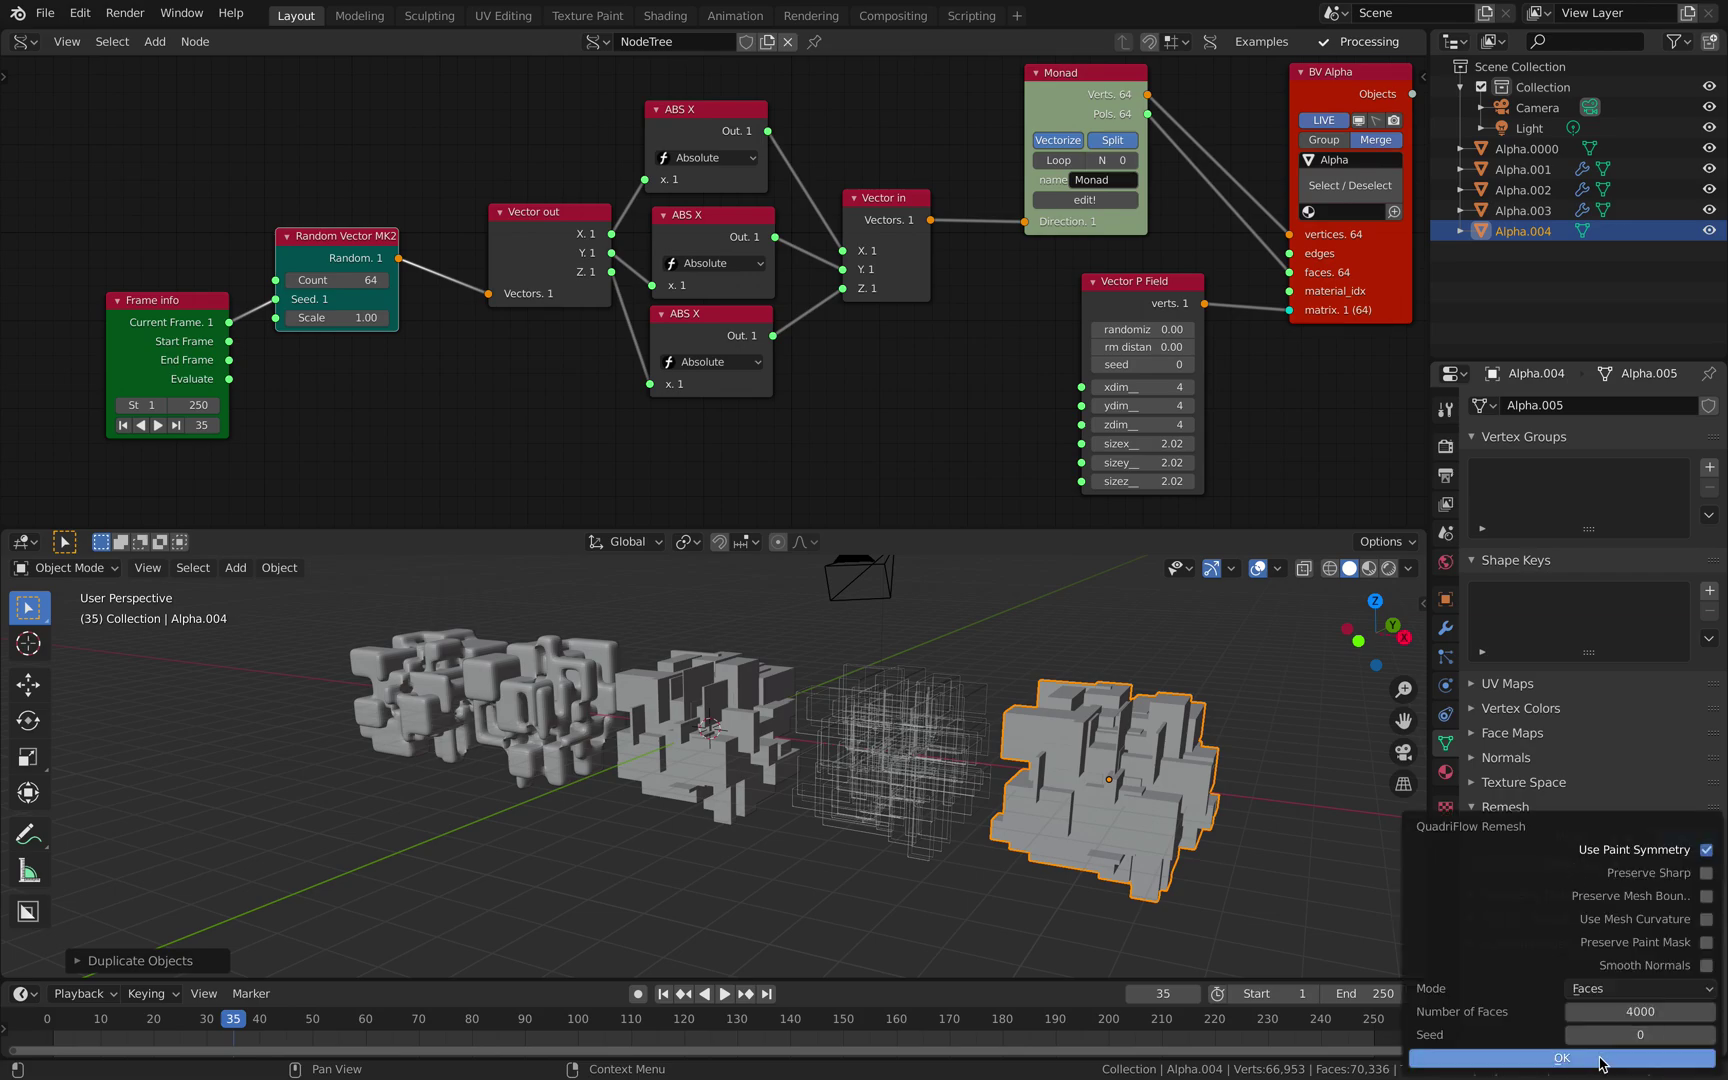
middle_drag(1040, 768, 446, 710)
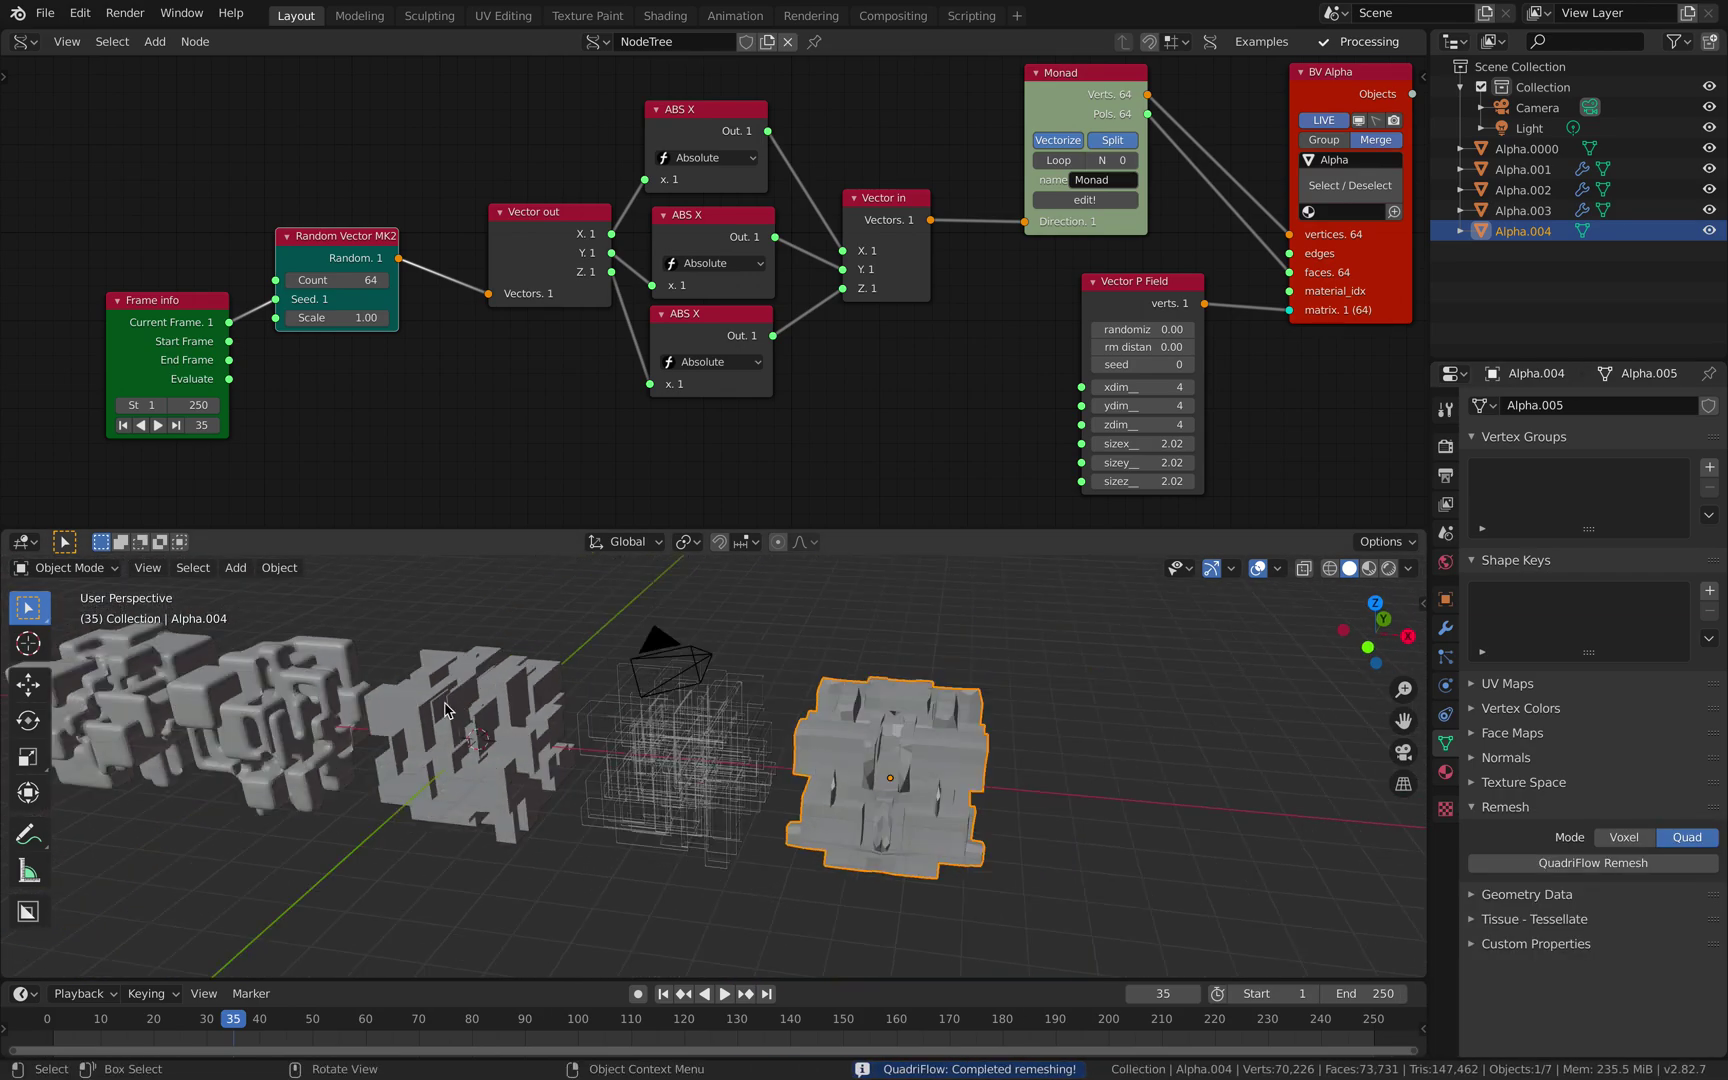
- Duplicate the generated cluster along X past the quad-remeshed copy and voxel remesh it with a 0.1 m voxel size
click(446, 710)
key(shift+d)
key(x)
click(1409, 827)
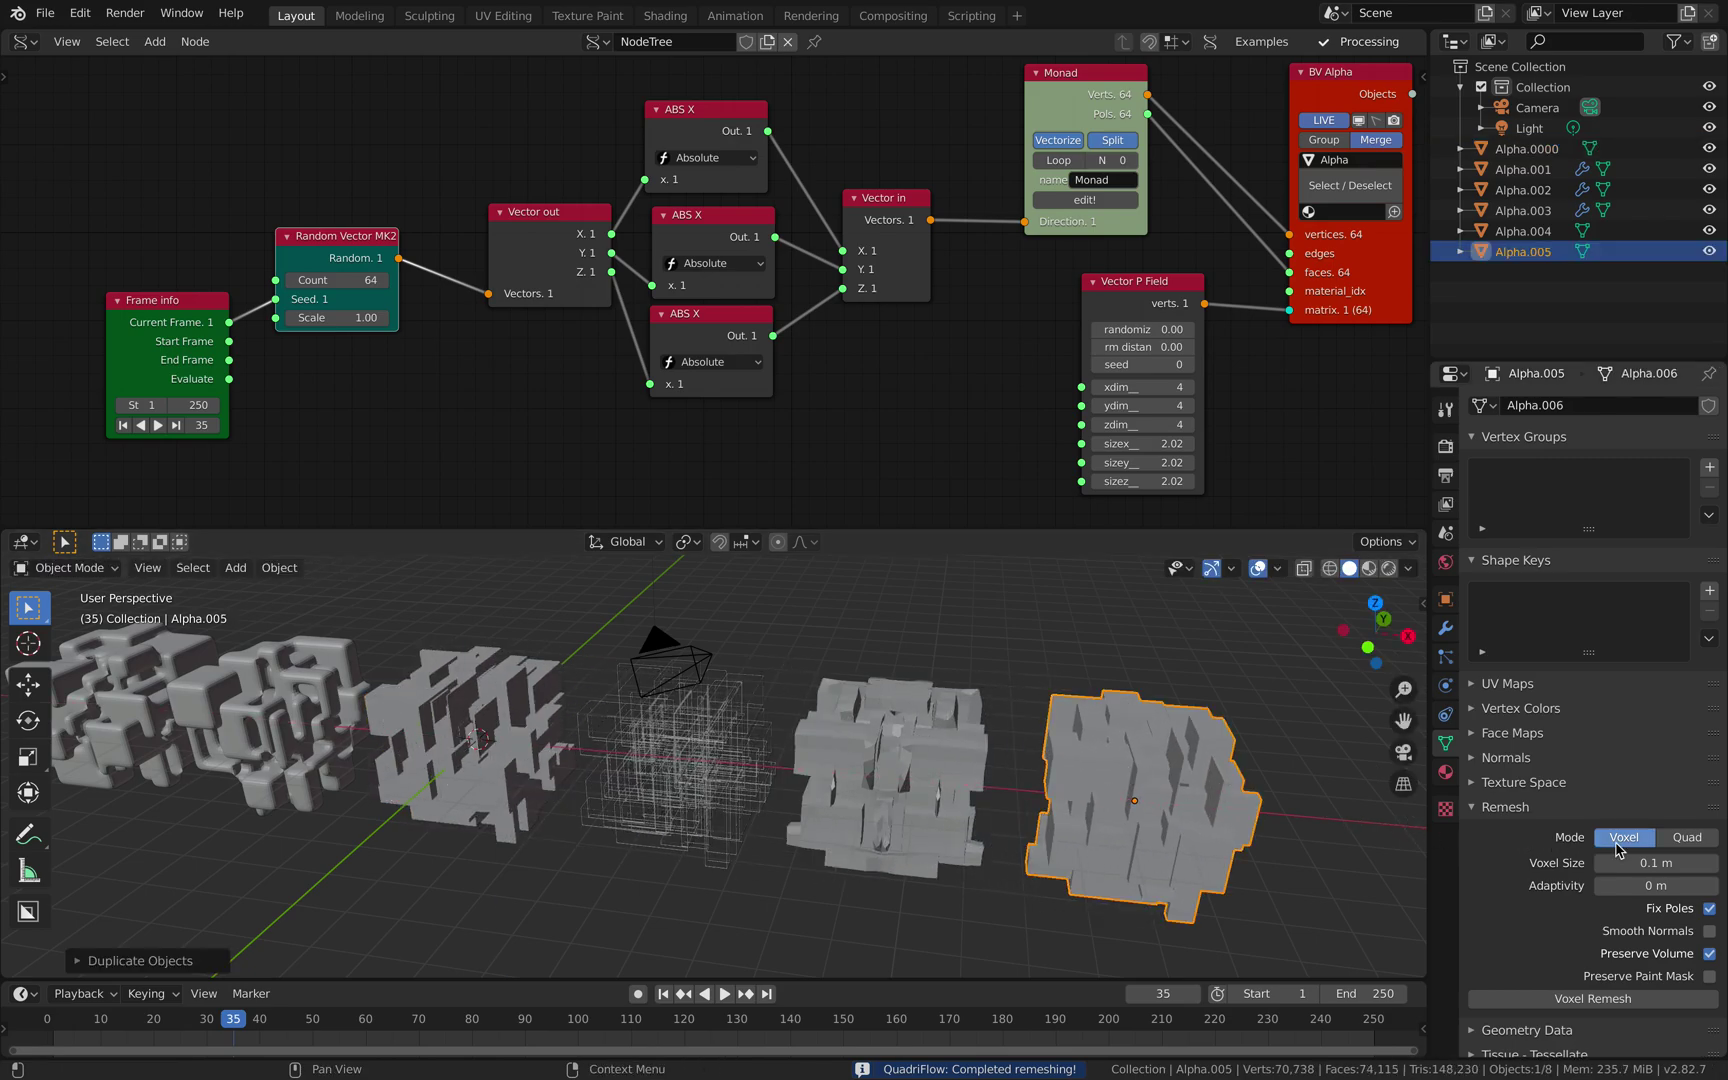
click(1605, 998)
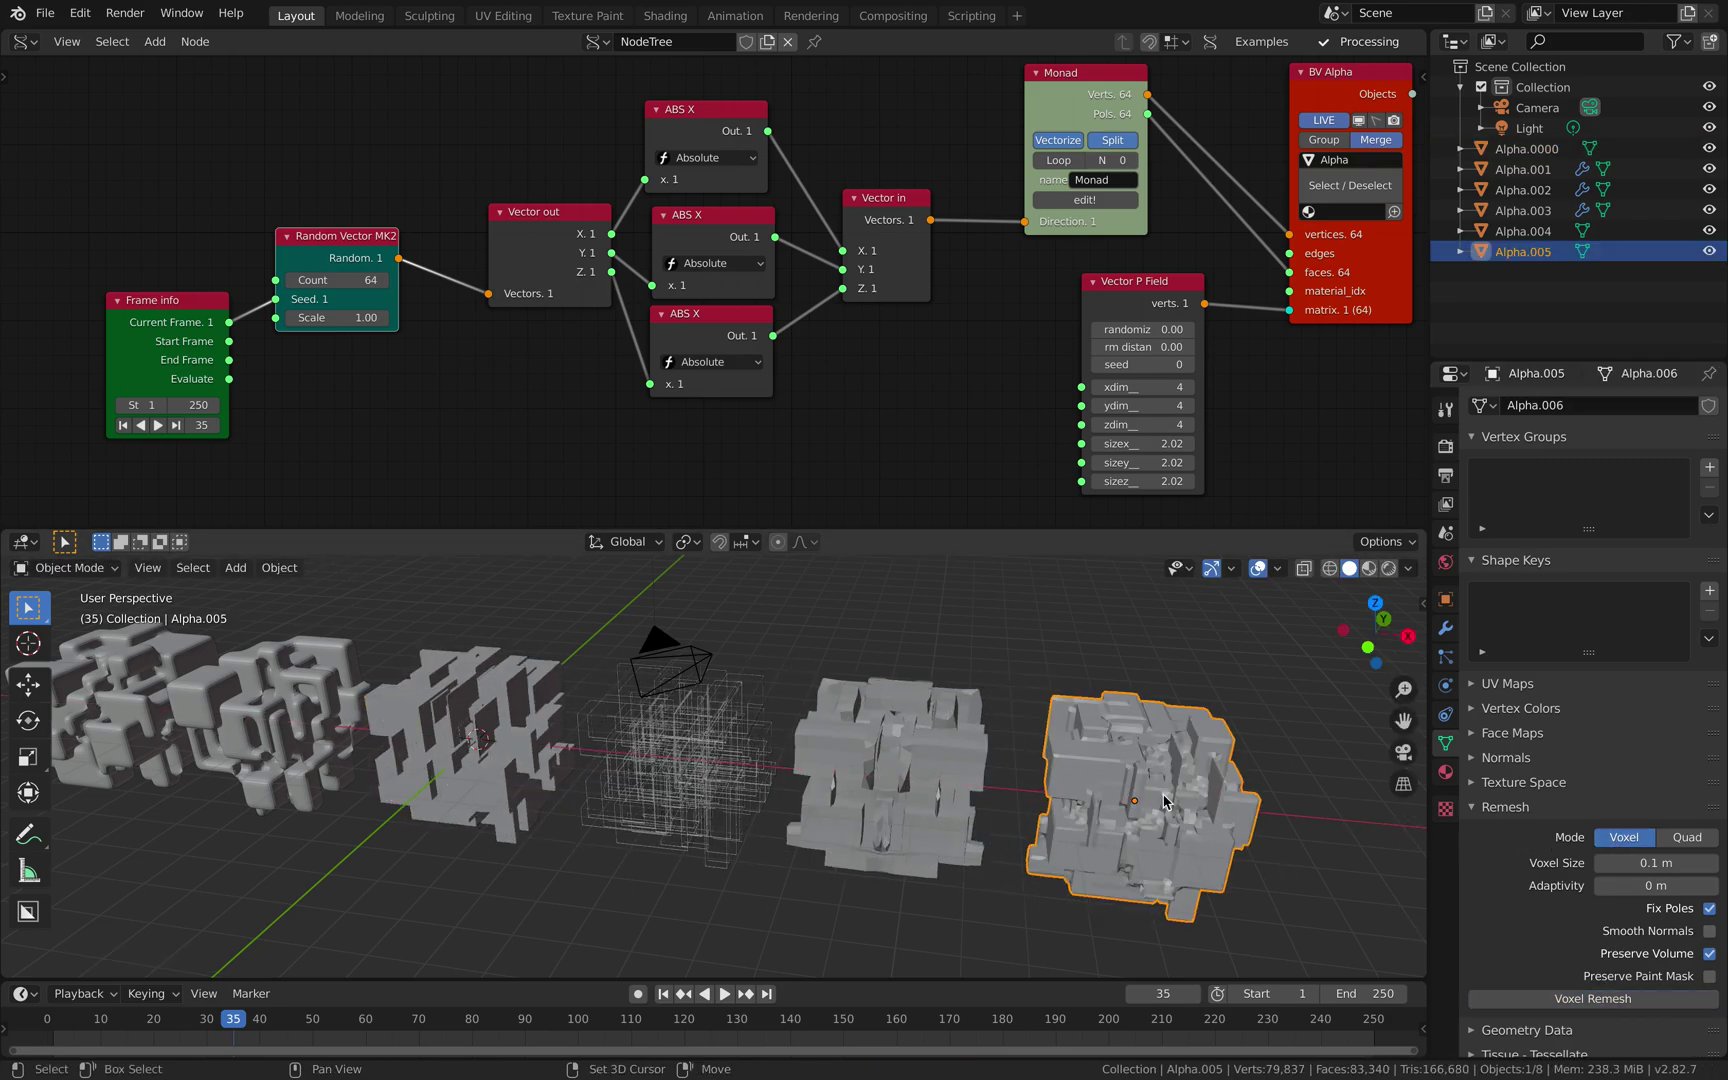
- Inspect the voxel-remeshed copy up close in wireframe shading, and return the viewport to solid shading
shift+middle_drag(1163, 802, 915, 785)
scroll(915, 785, up, 4)
right_click(905, 782)
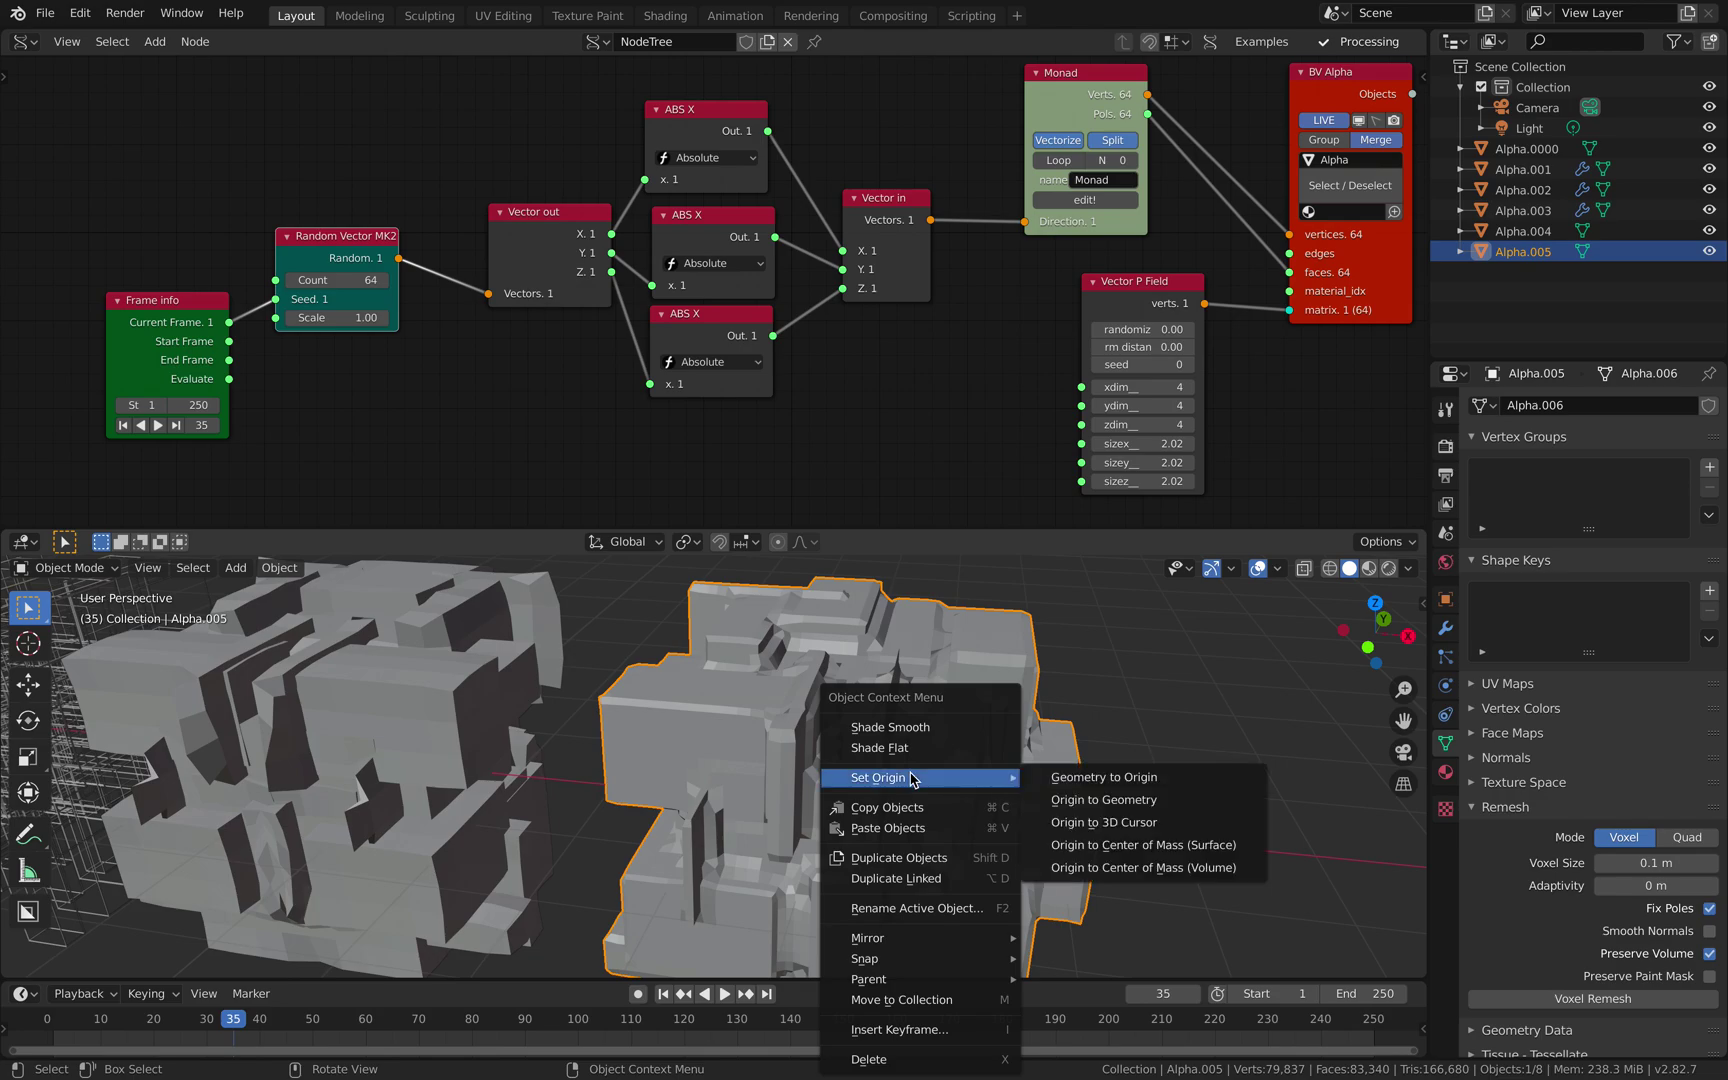
click(1140, 680)
click(1000, 720)
mouse_move(958, 735)
middle_down()
mouse_move(880, 708)
mouse_move(868, 737)
mouse_move(888, 716)
middle_up()
scroll(870, 718, down, 2)
key(z)
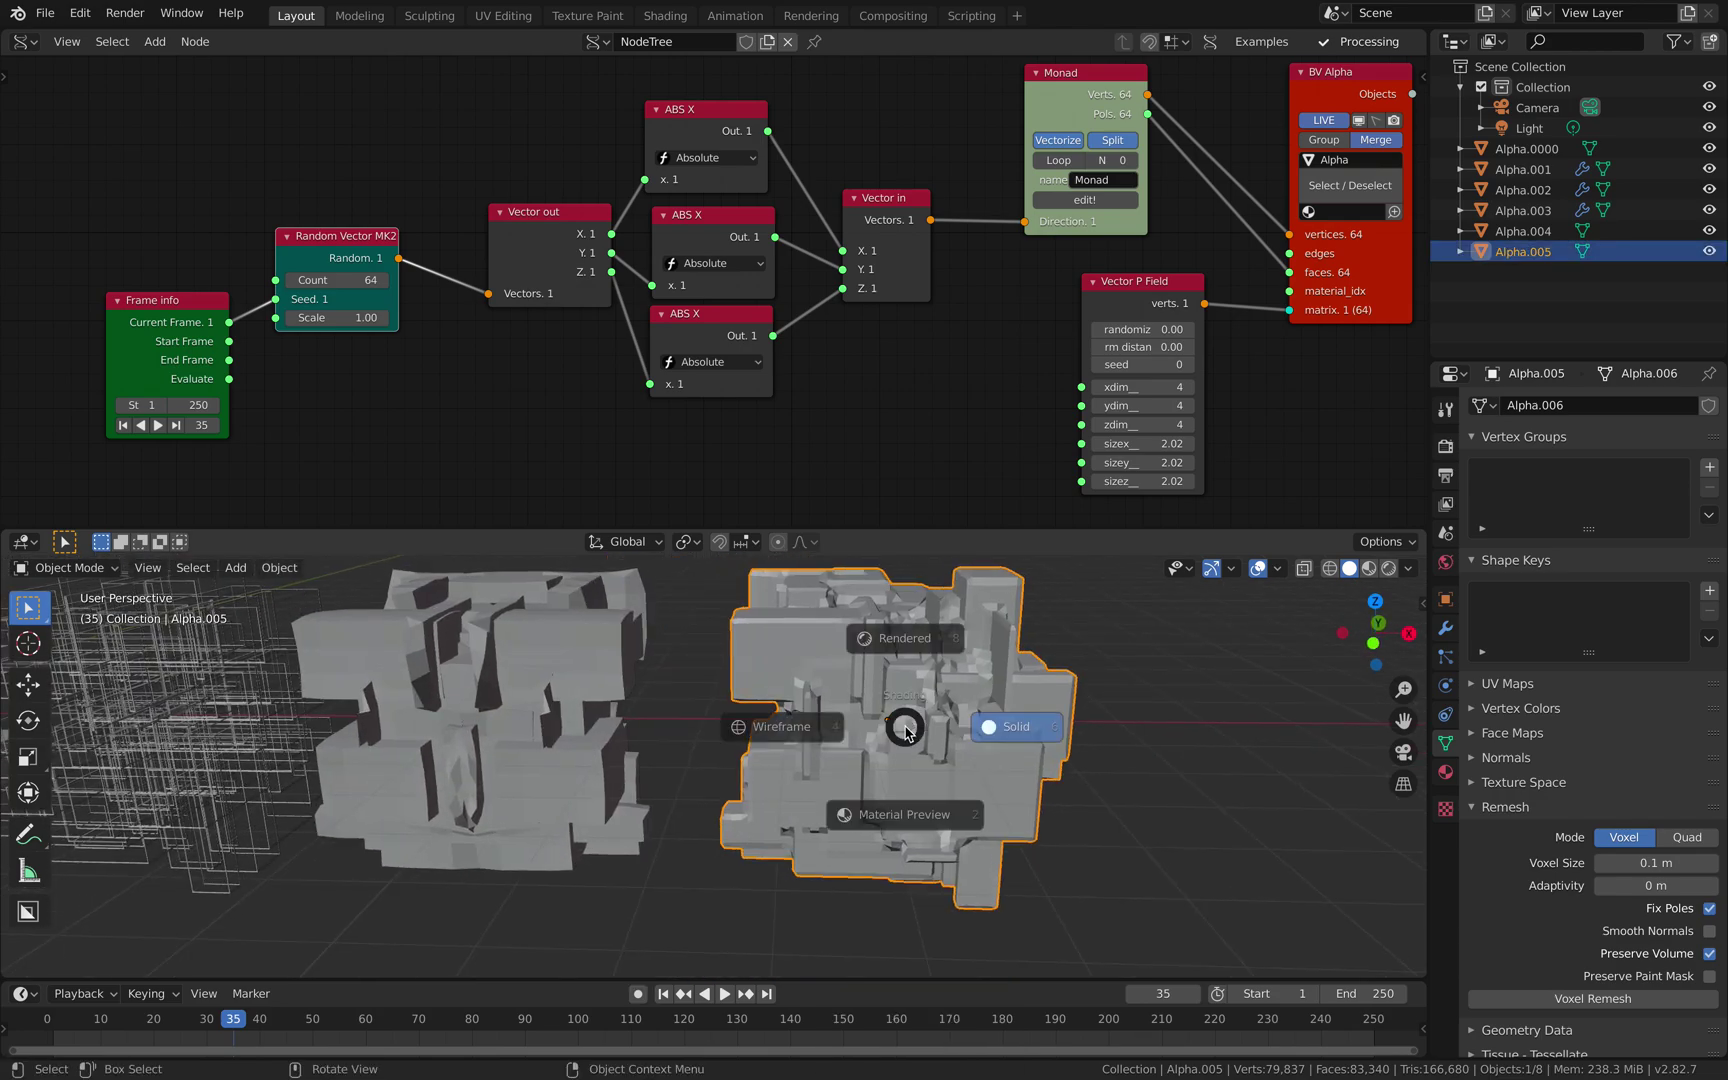
click(797, 724)
key(z)
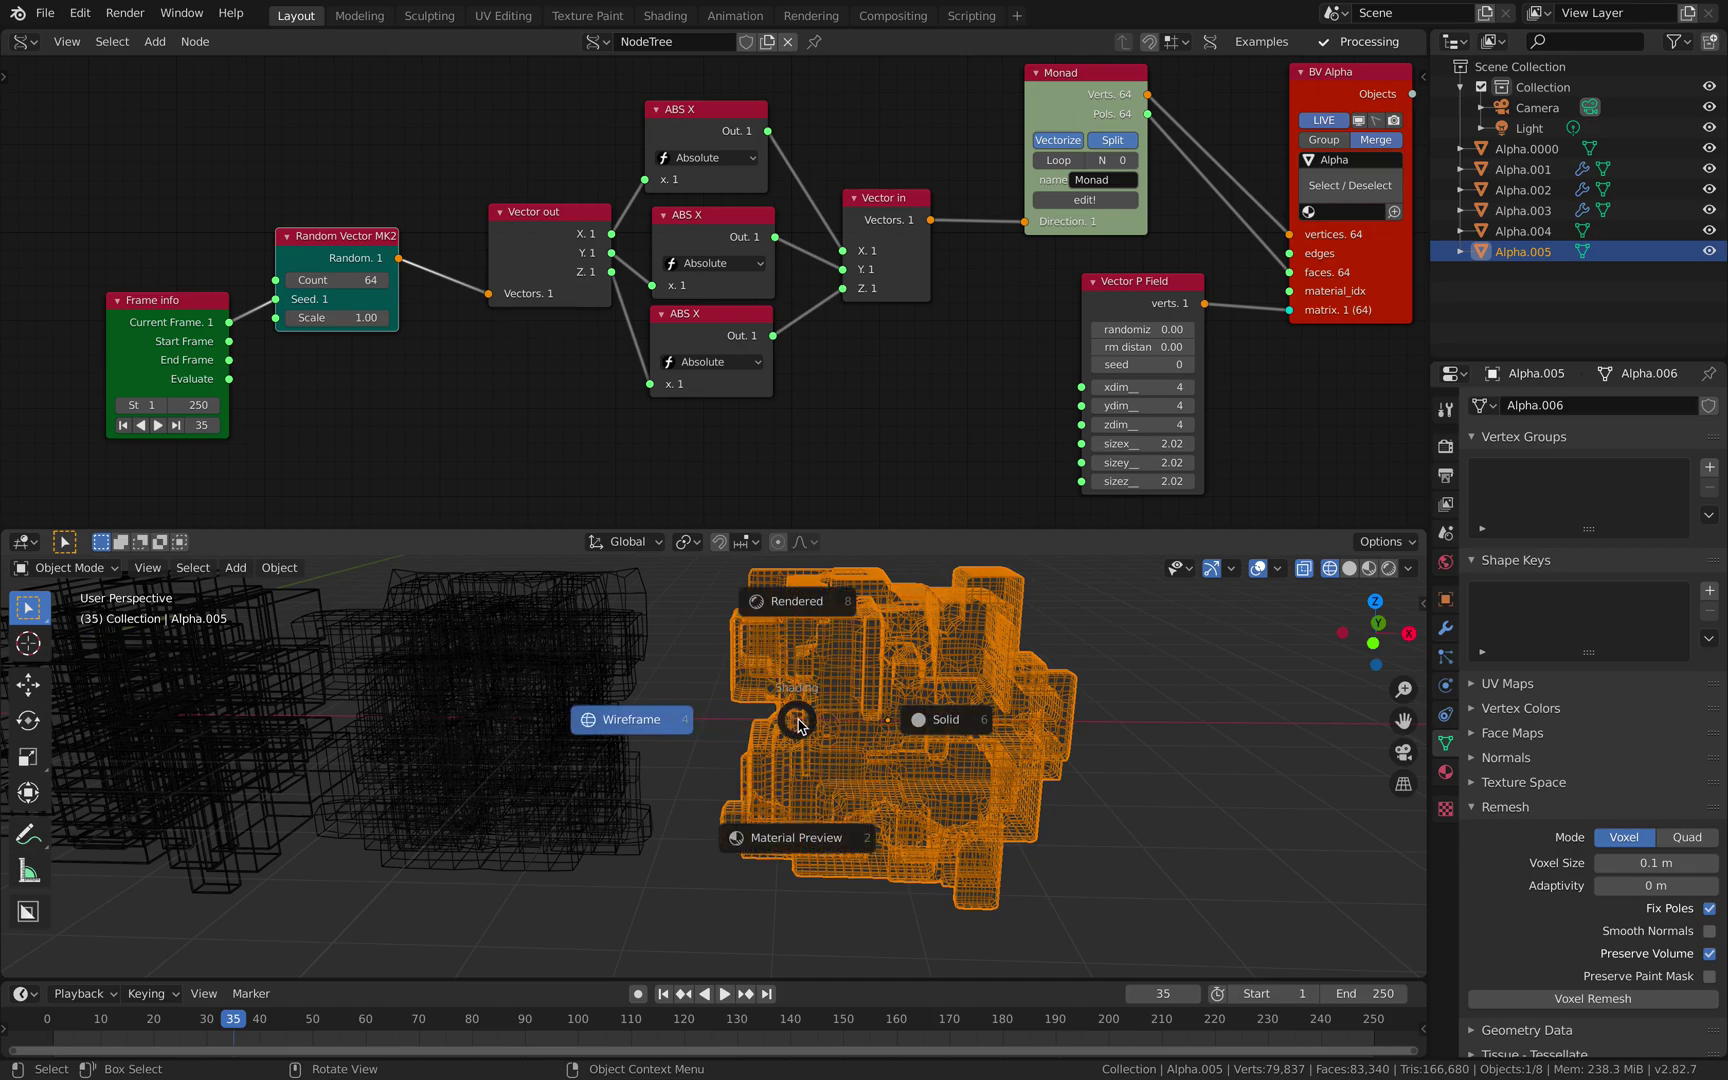
click(893, 724)
middle_drag(893, 724, 873, 590)
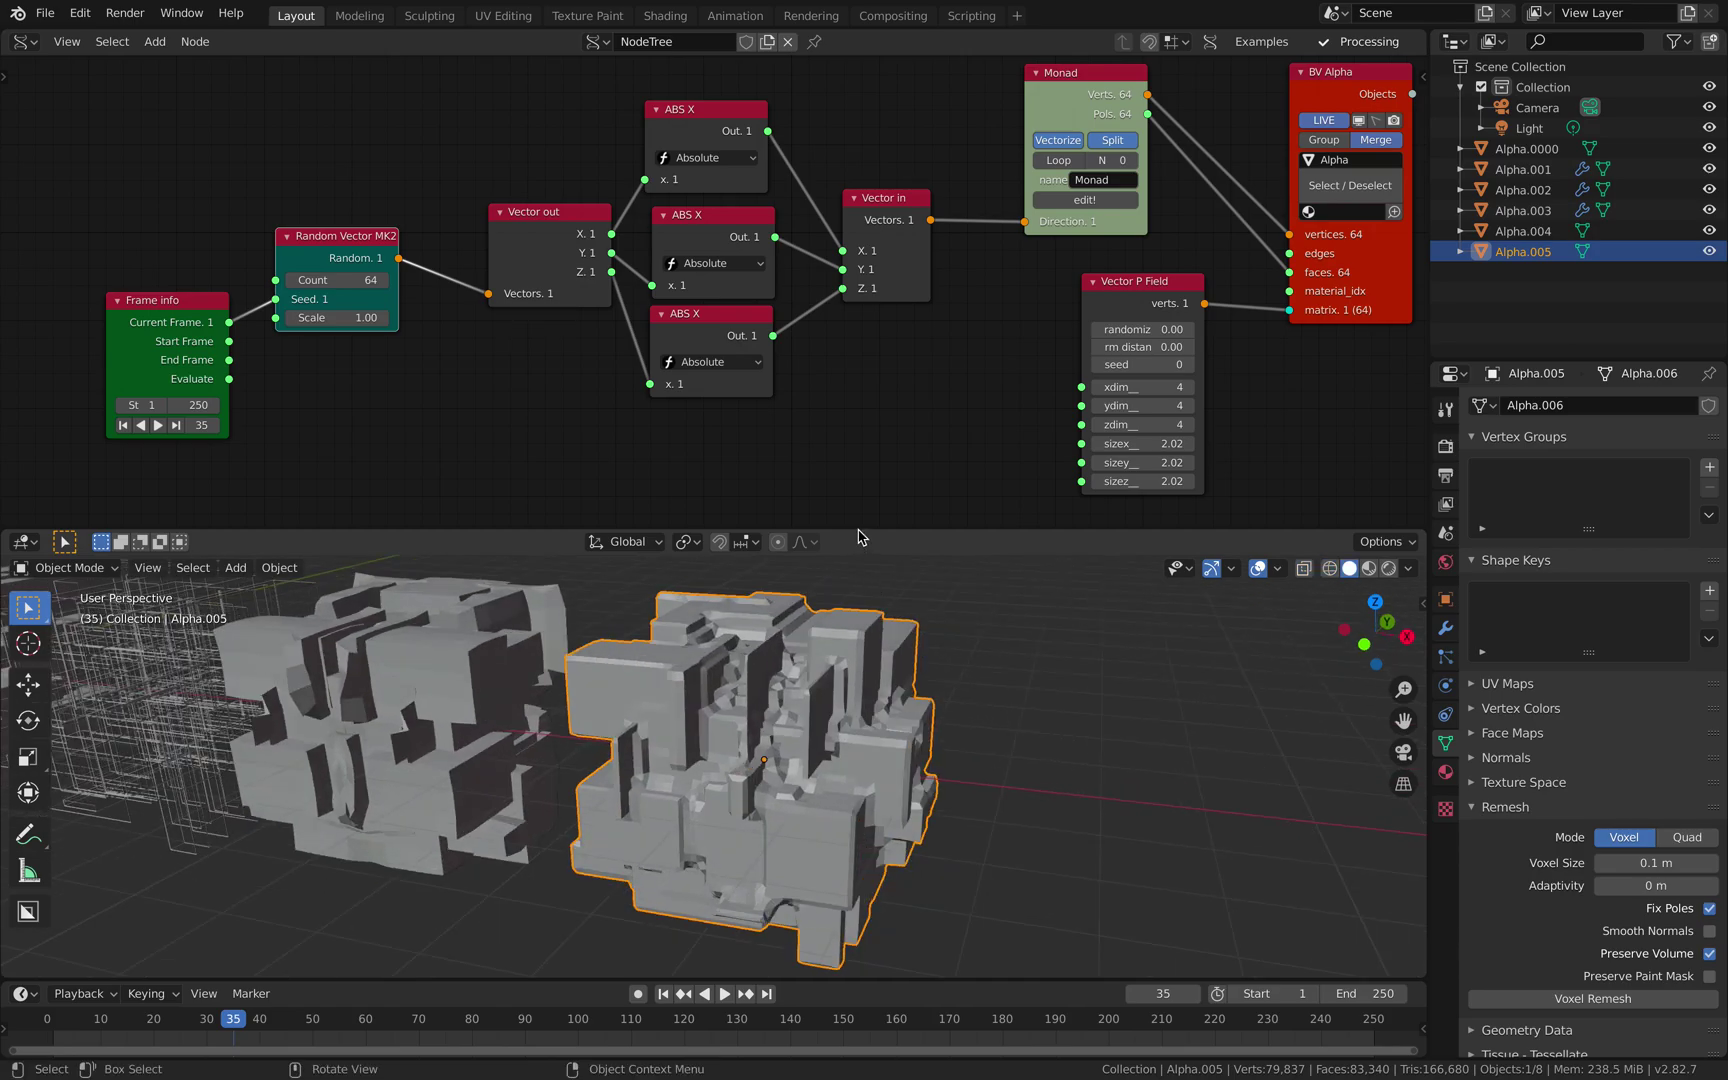
- Enlarge the 3D viewport and put the voxel-remeshed copy into Sculpt Mode with X-axis symmetry turned off
drag(858, 527, 884, 350)
click(97, 389)
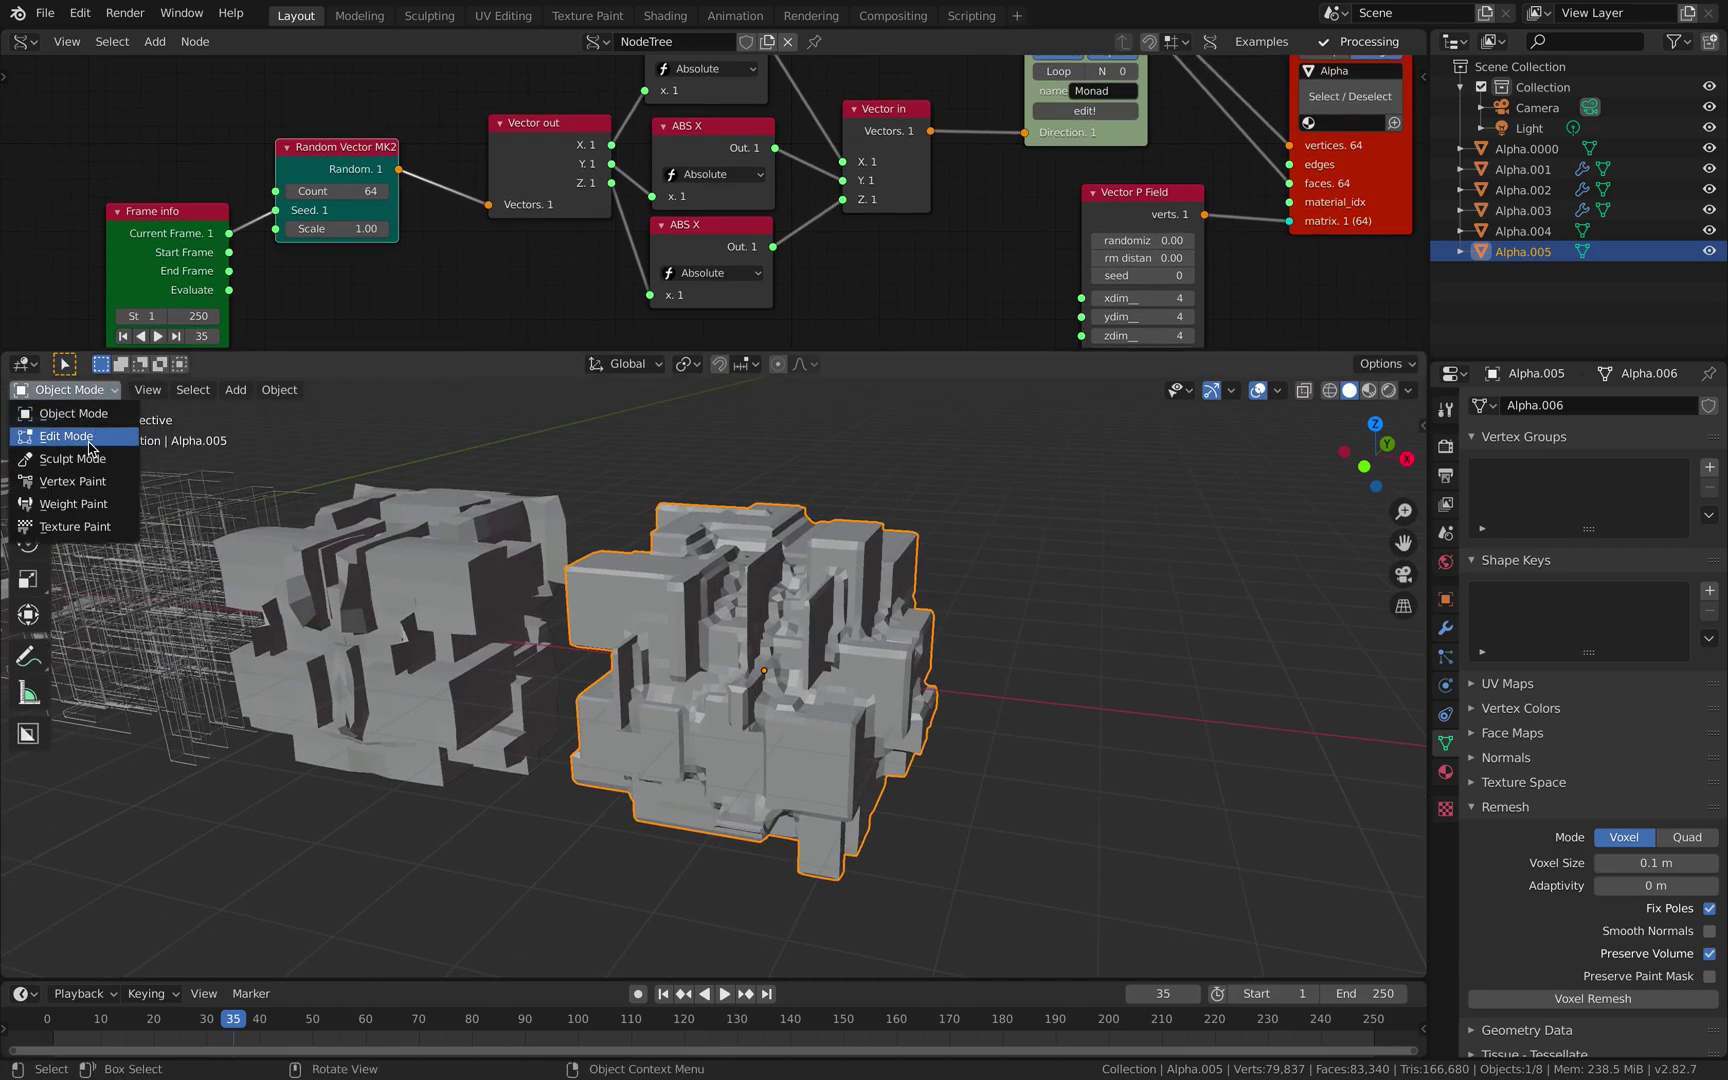
click(75, 460)
middle_drag(673, 556, 702, 594)
scroll(711, 657, up, 3)
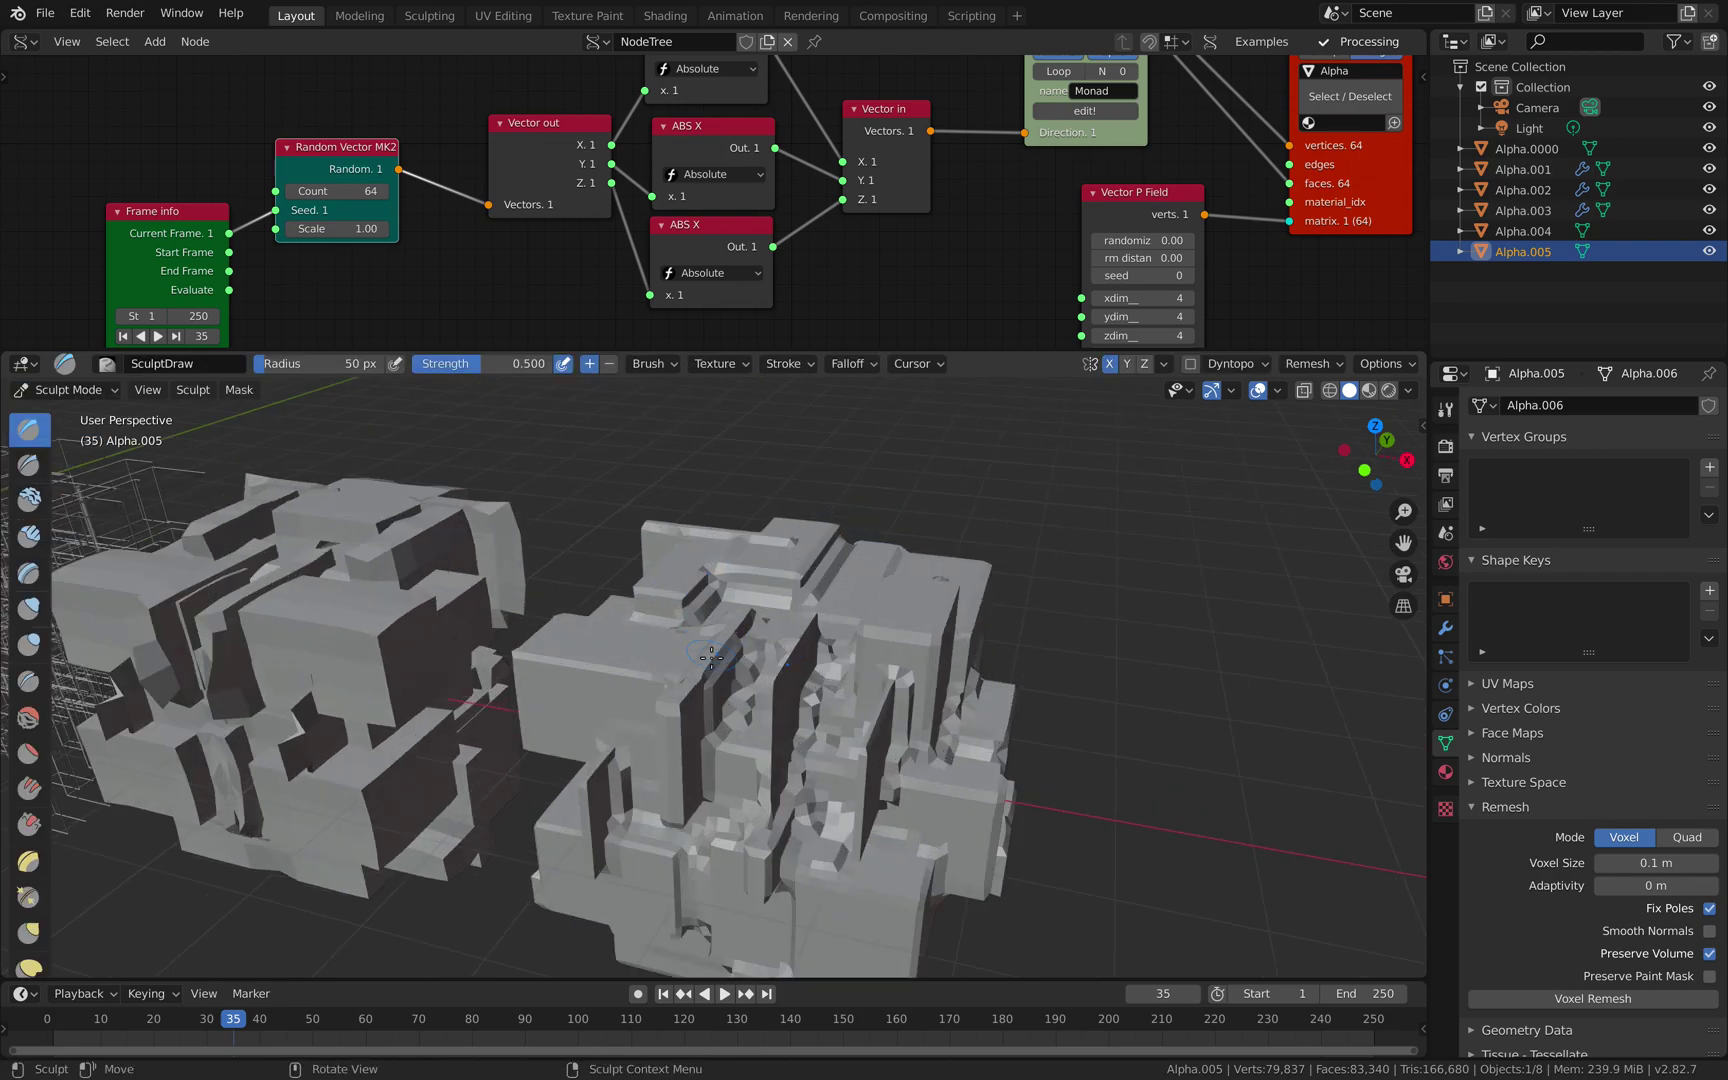
click(1109, 365)
- Try a few short SculptDraw strokes on the surface of the voxel-remeshed copy, and return it to Object Mode
middle_drag(759, 638, 726, 648)
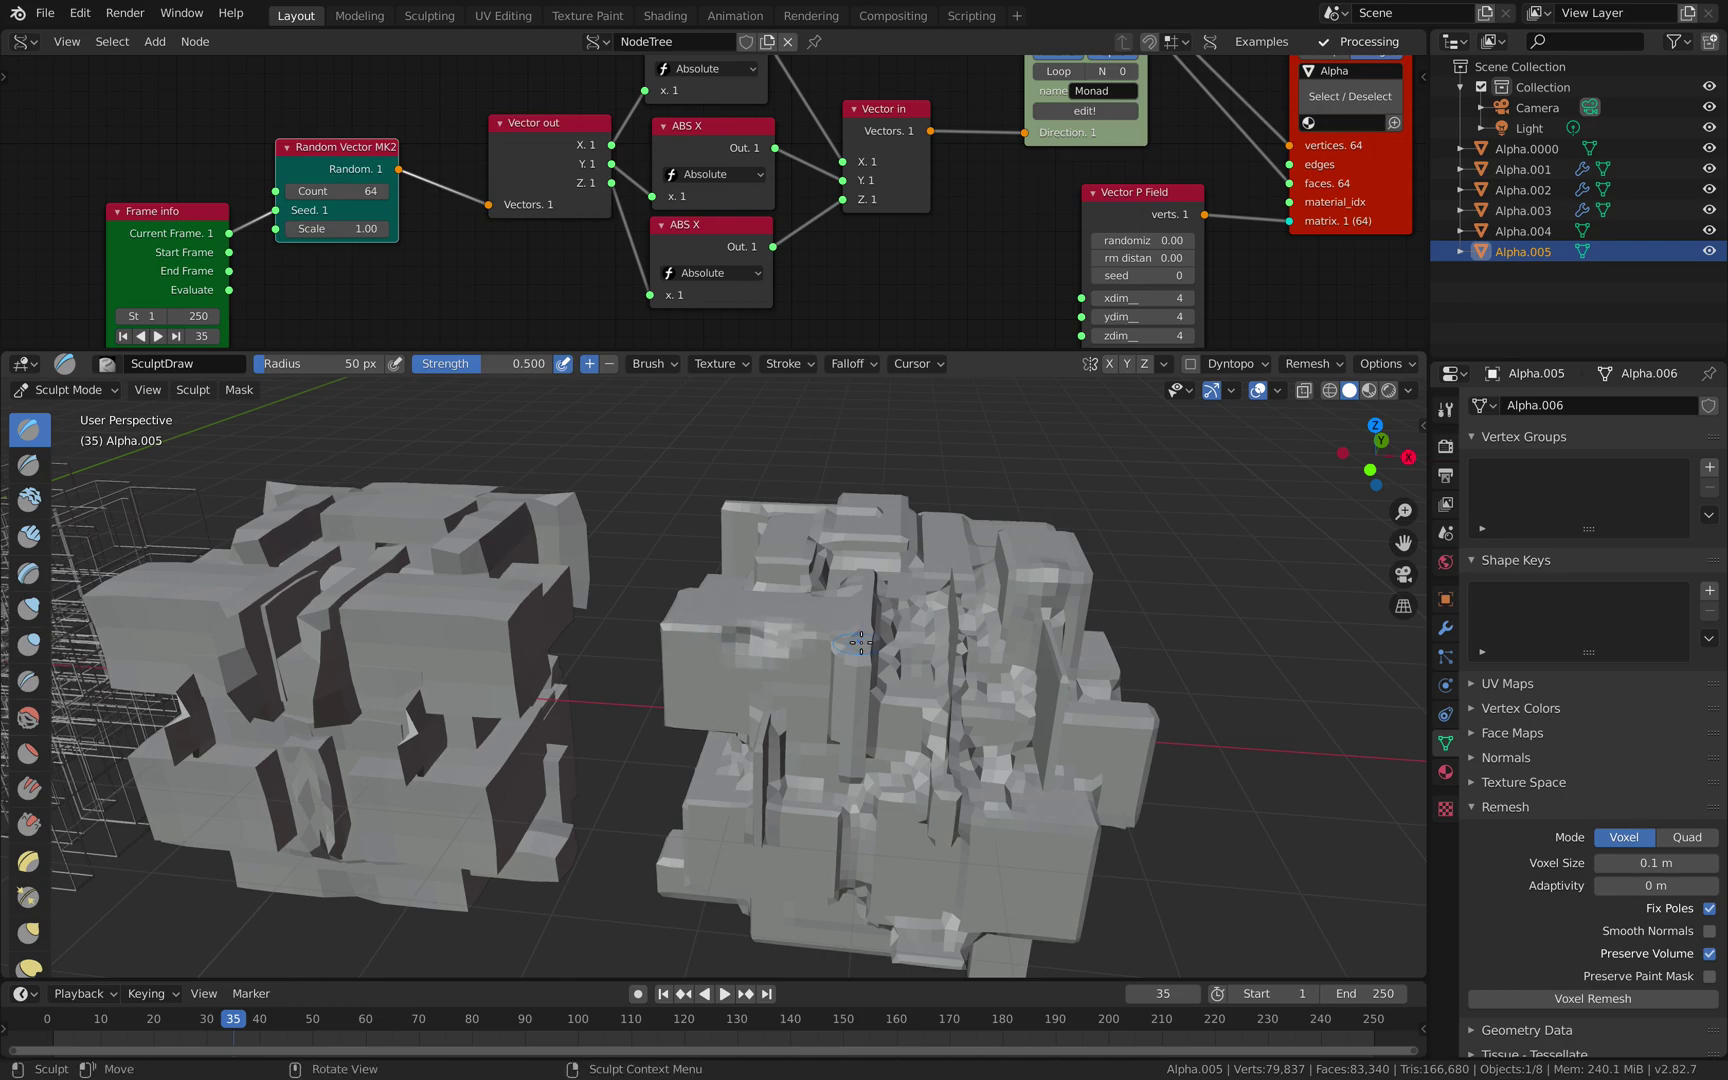
middle_drag(860, 643, 990, 737)
scroll(979, 737, down, 3)
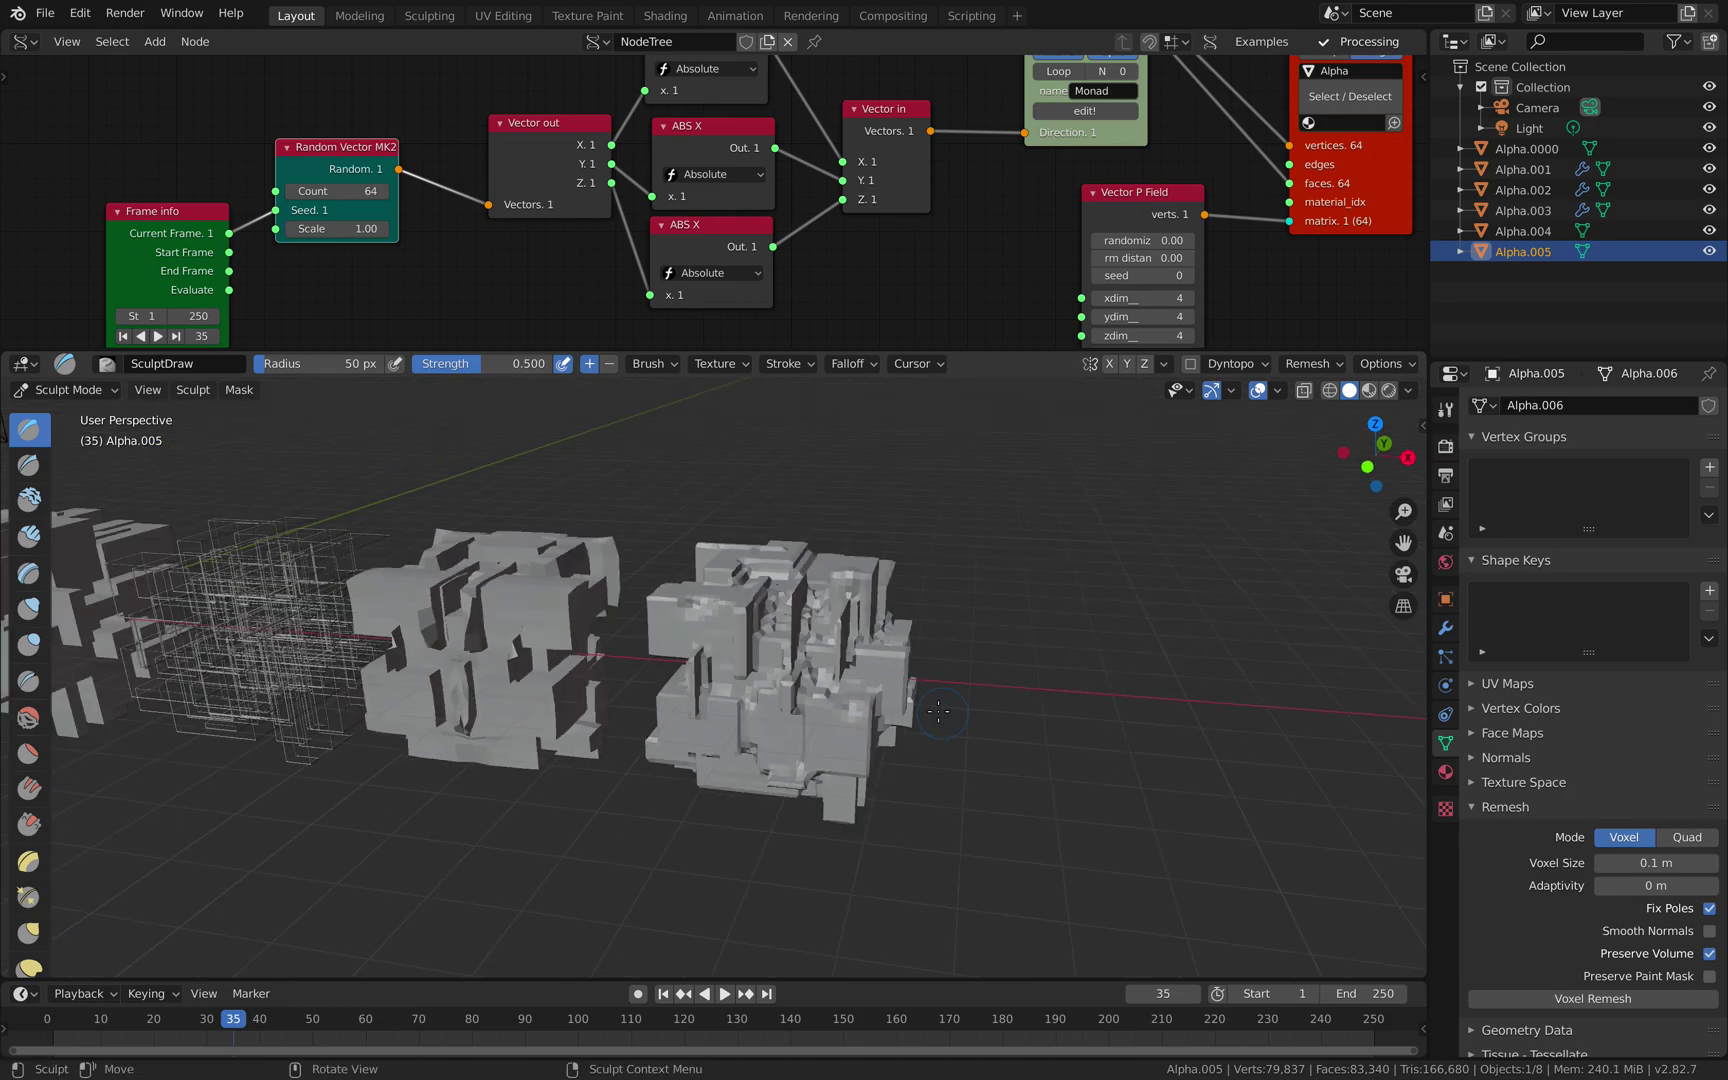
key(Tab)
click(66, 390)
click(62, 408)
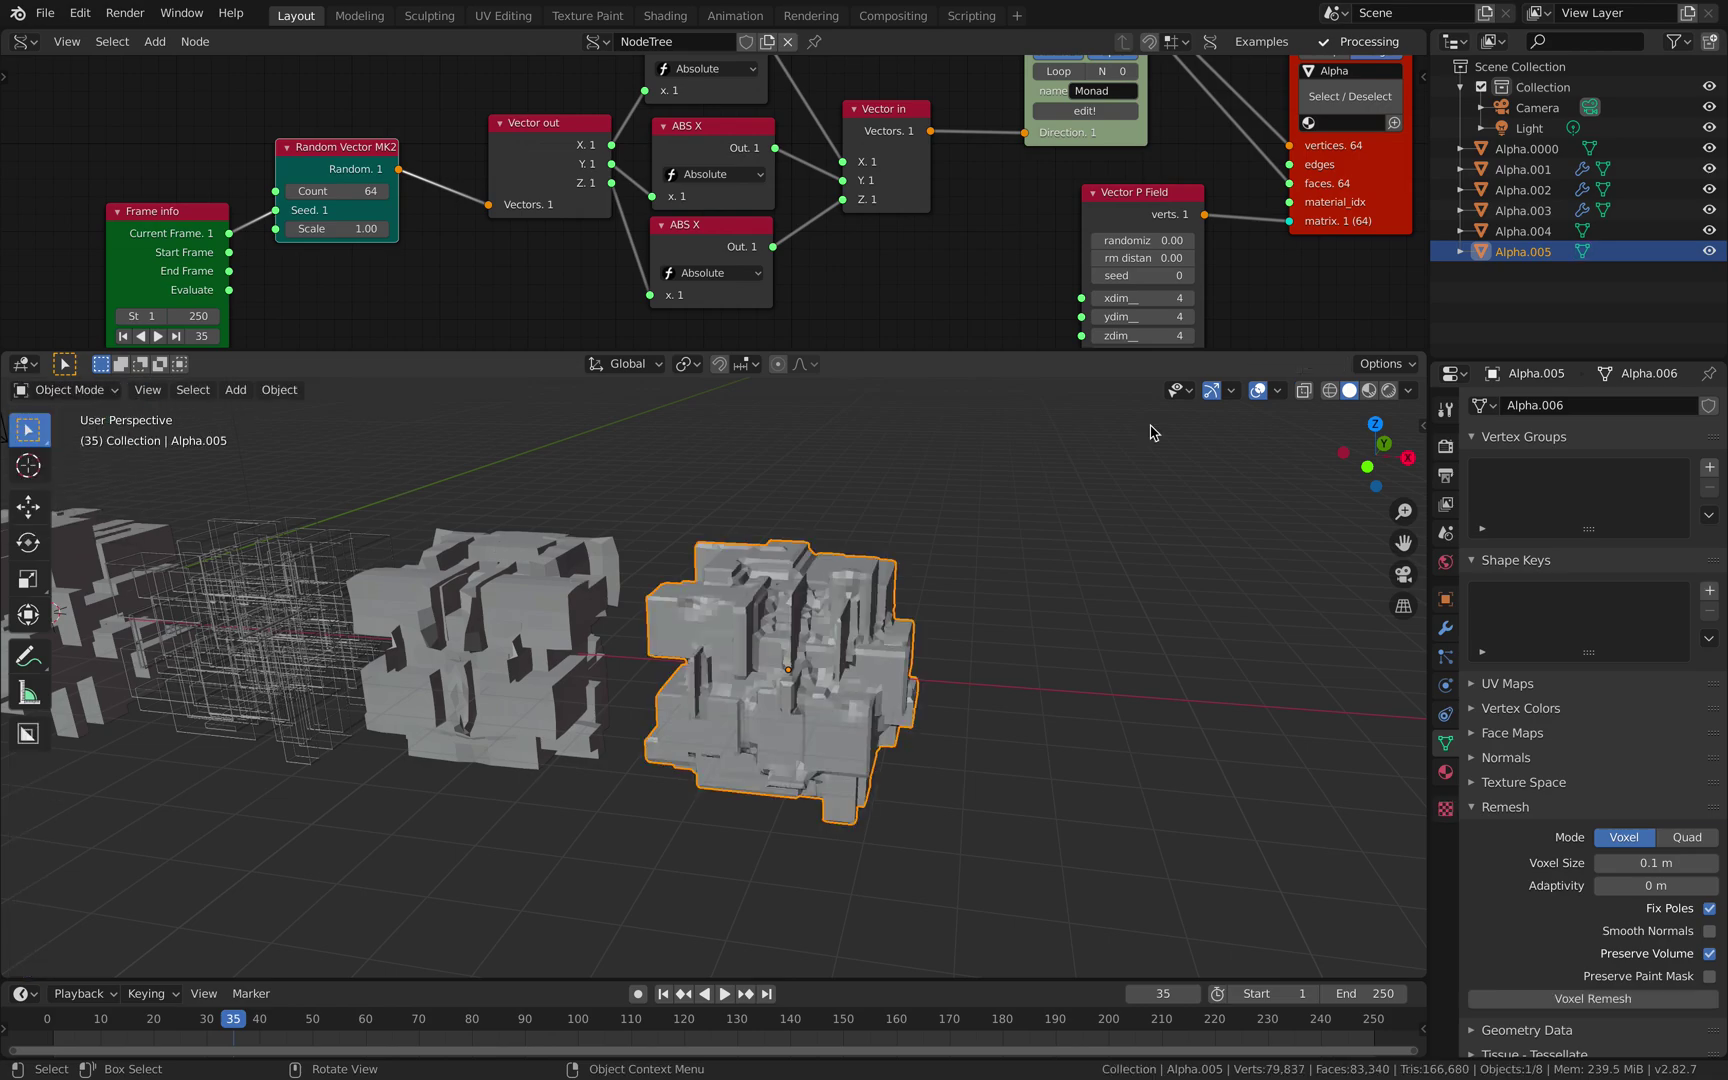
- Turn on Cavity in the viewport's solid shading options for the row of clusters
click(1409, 391)
click(1294, 829)
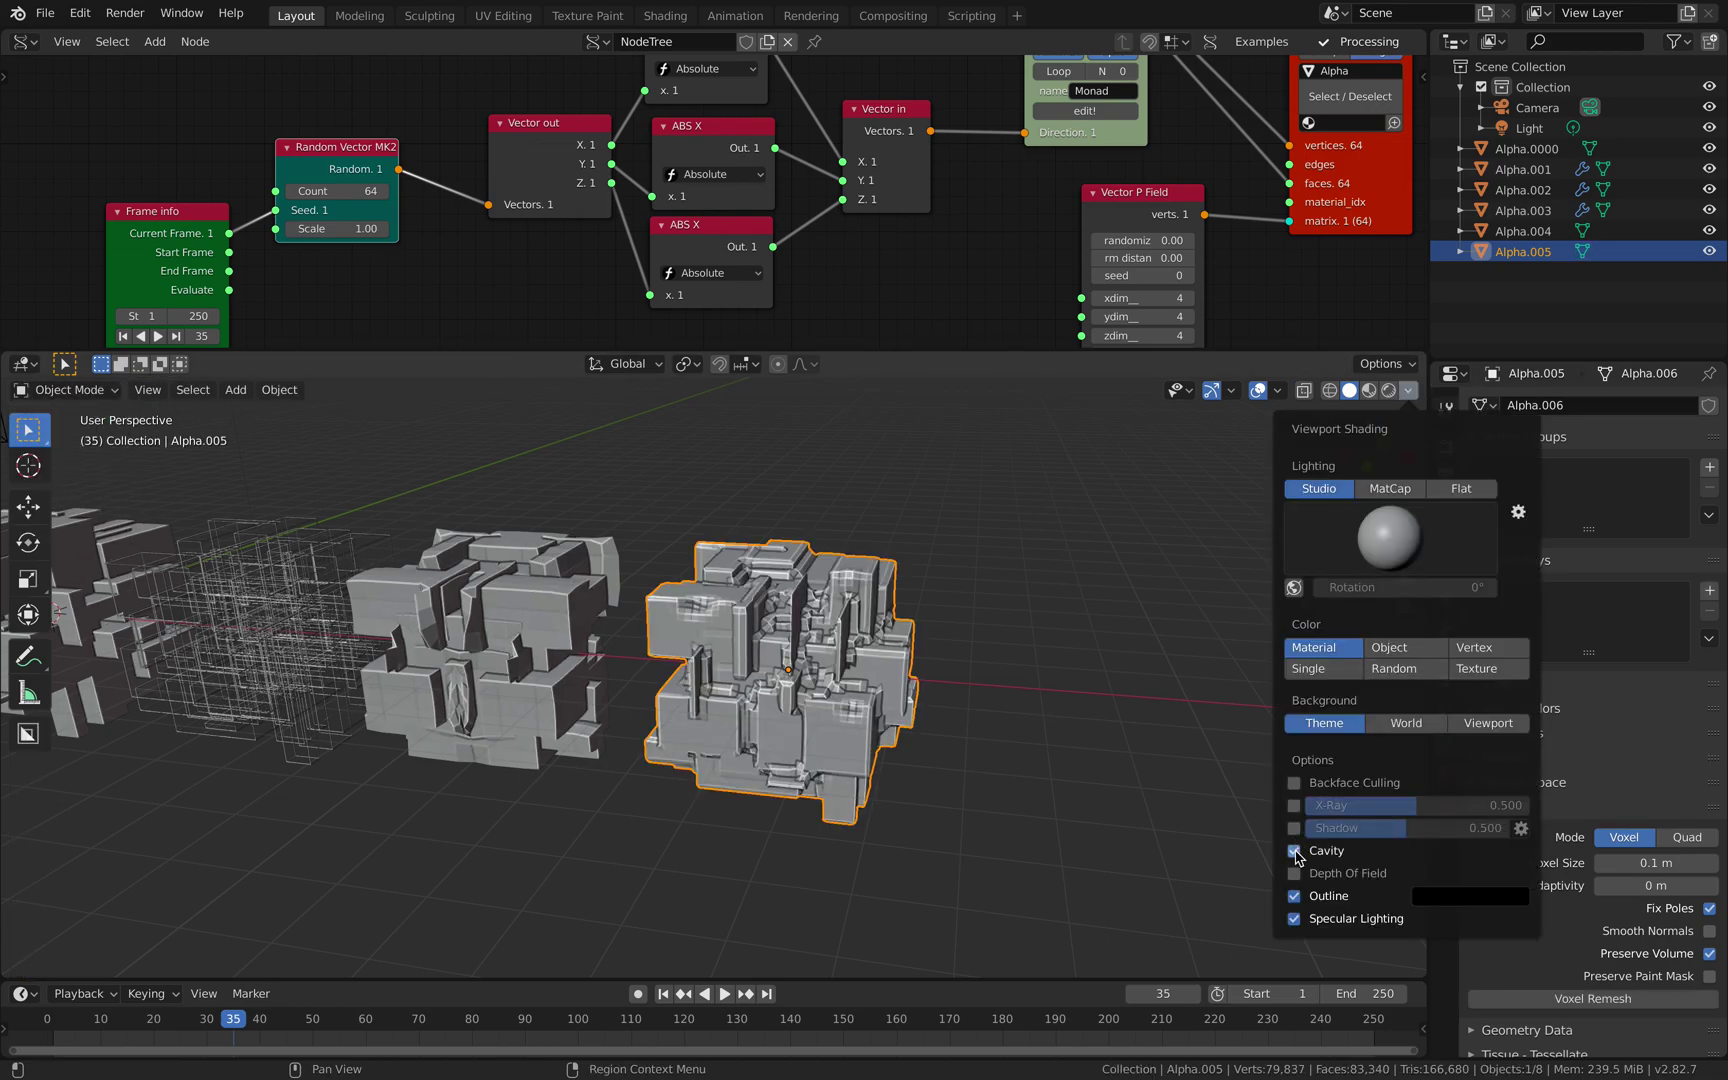
click(1294, 851)
scroll(968, 698, down, 2)
shift+middle_drag(1006, 656, 1370, 666)
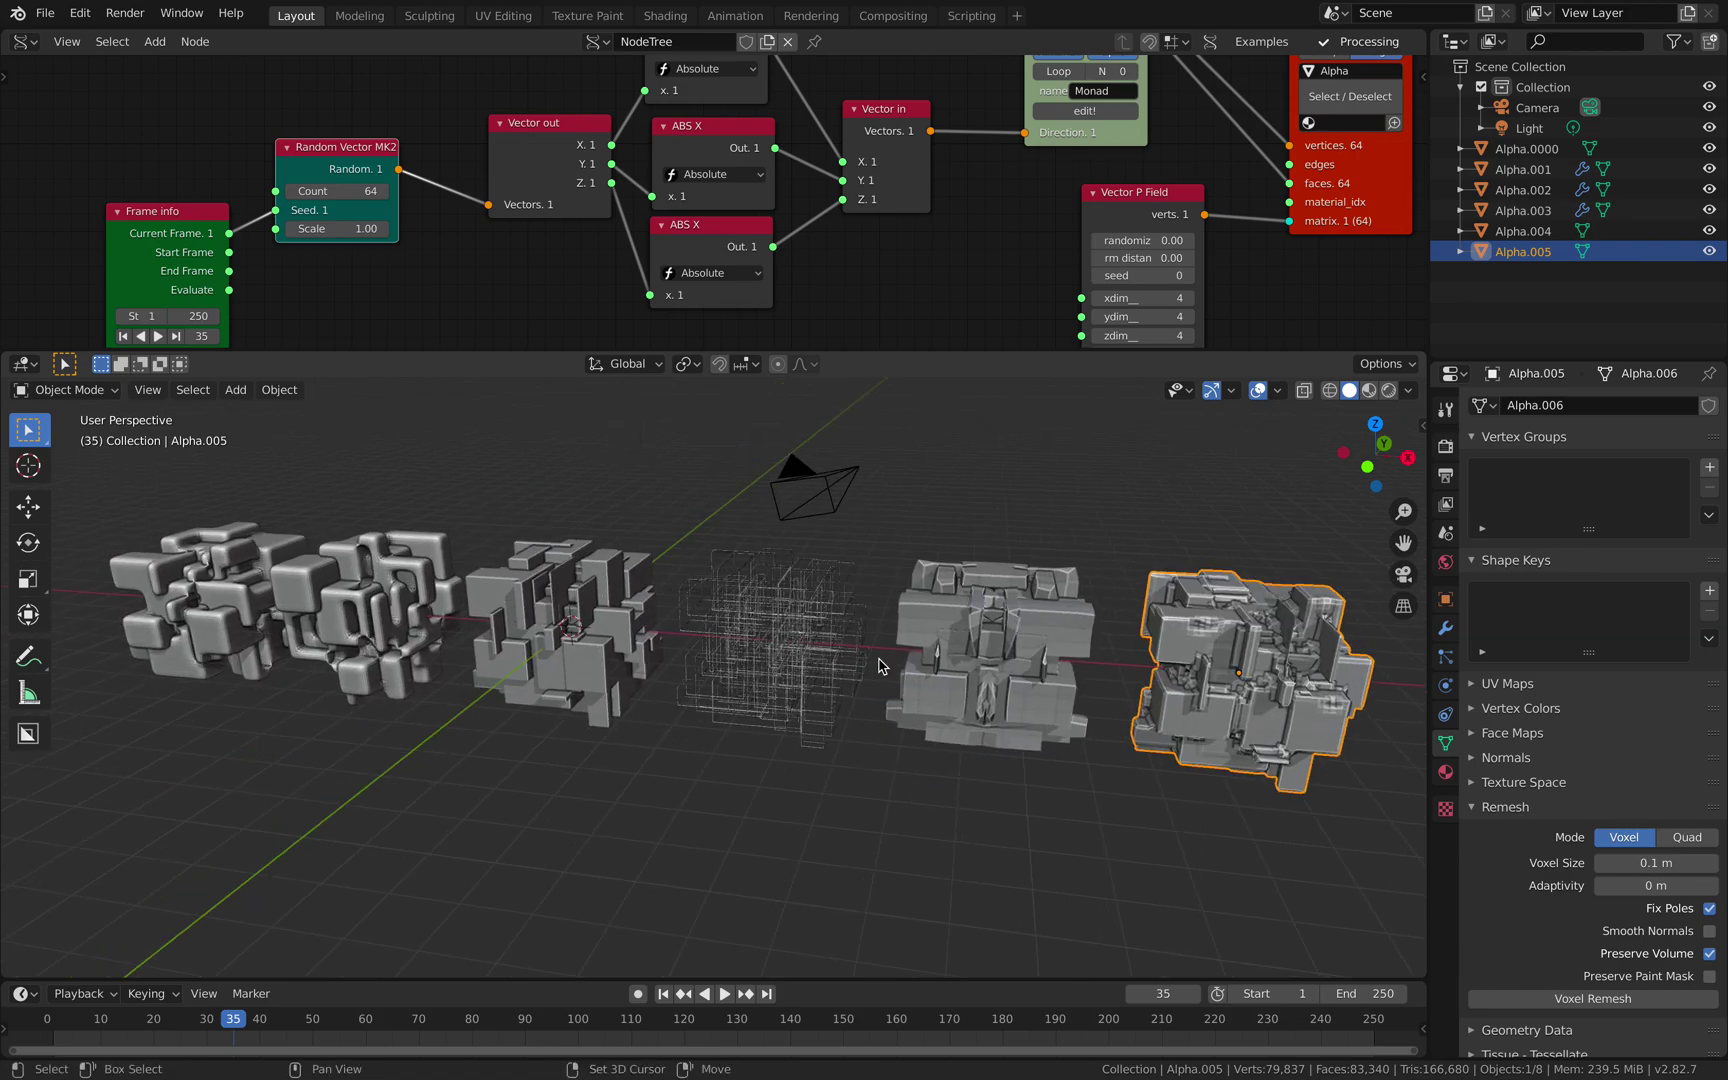
- Enlarge the node editor to show the whole node tree, and start playing the animation
click(225, 572)
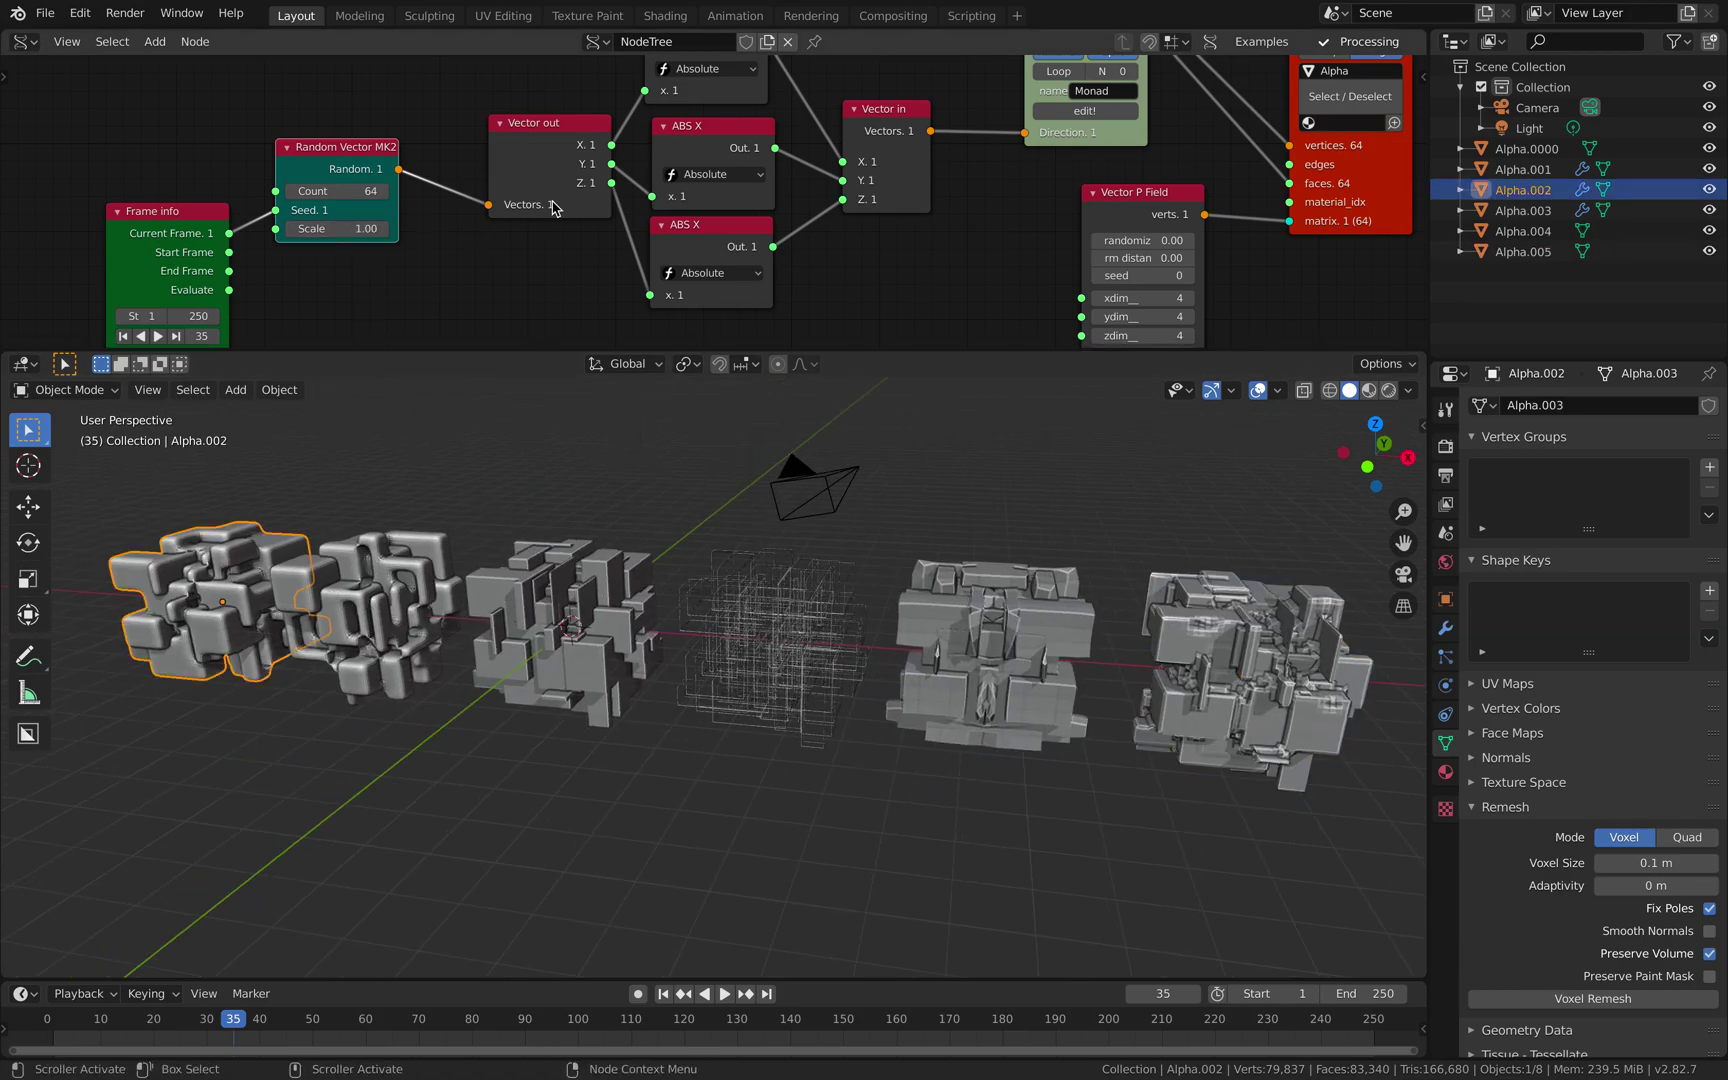
scroll(563, 192, down, 2)
drag(849, 348, 849, 512)
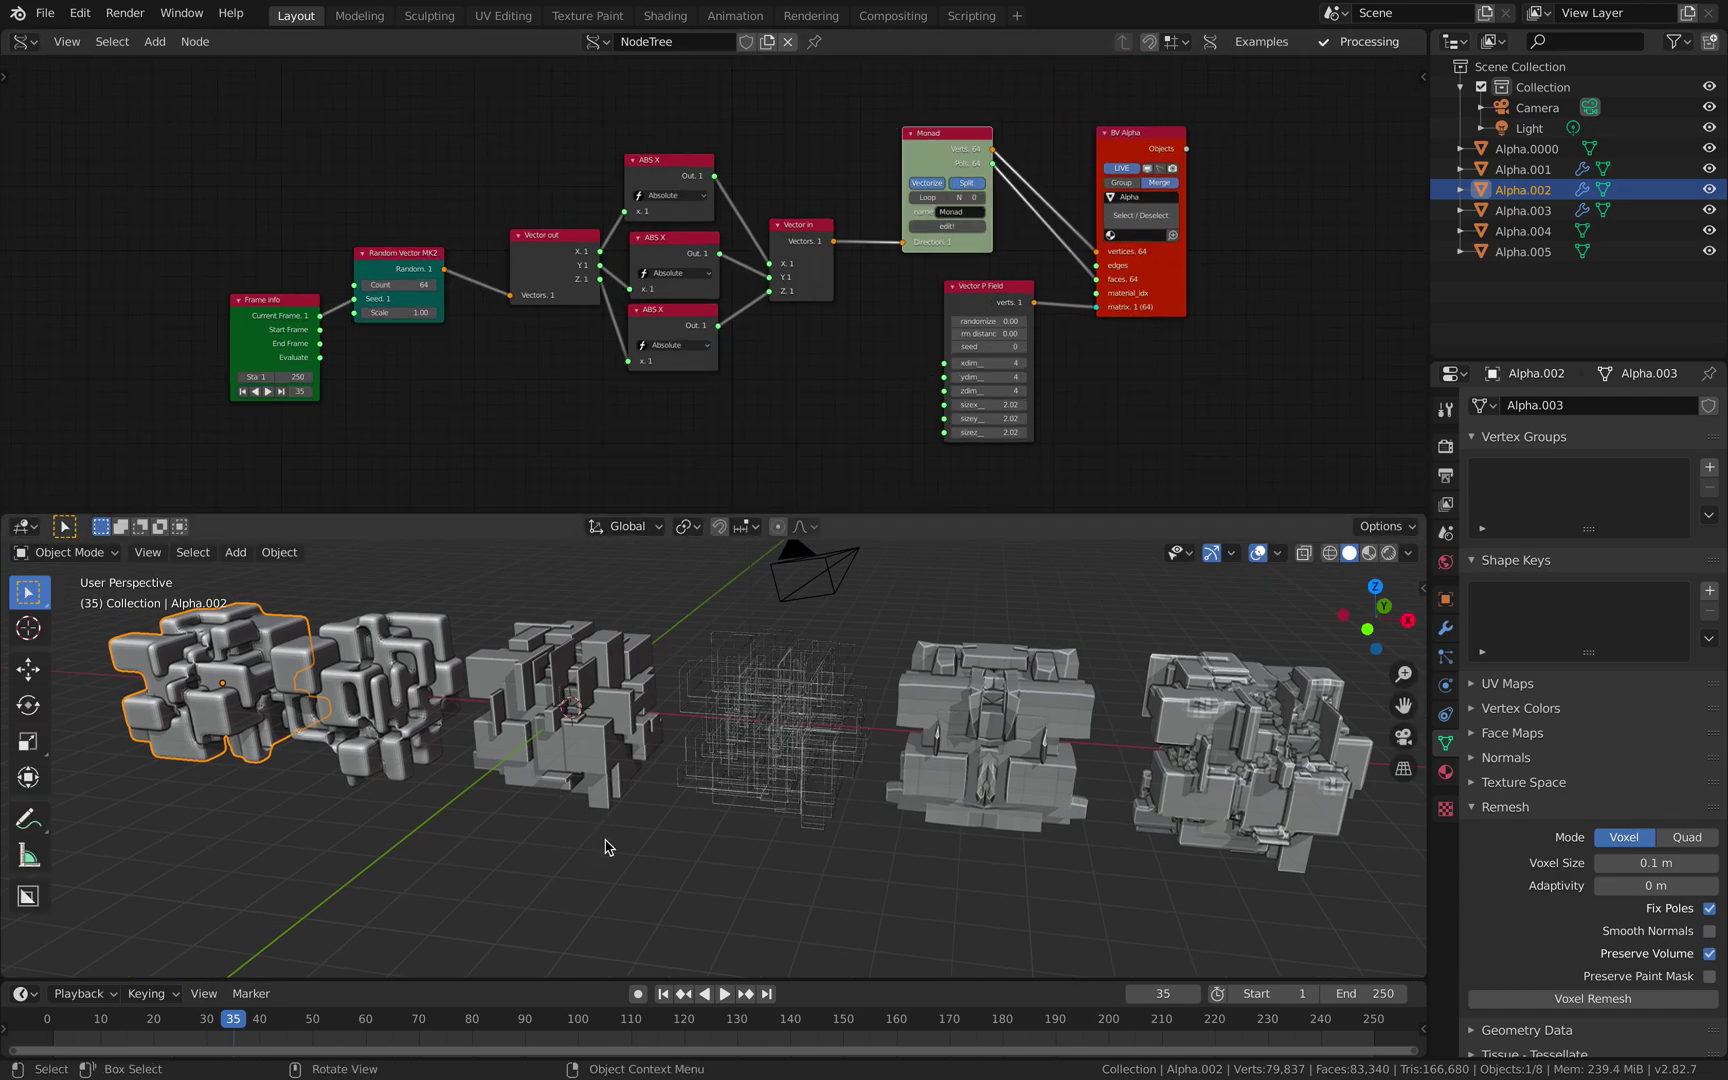
key(space)
- Duplicate the animated source cluster twice during playback, placing the copies side by side in front of the existing row
click(604, 775)
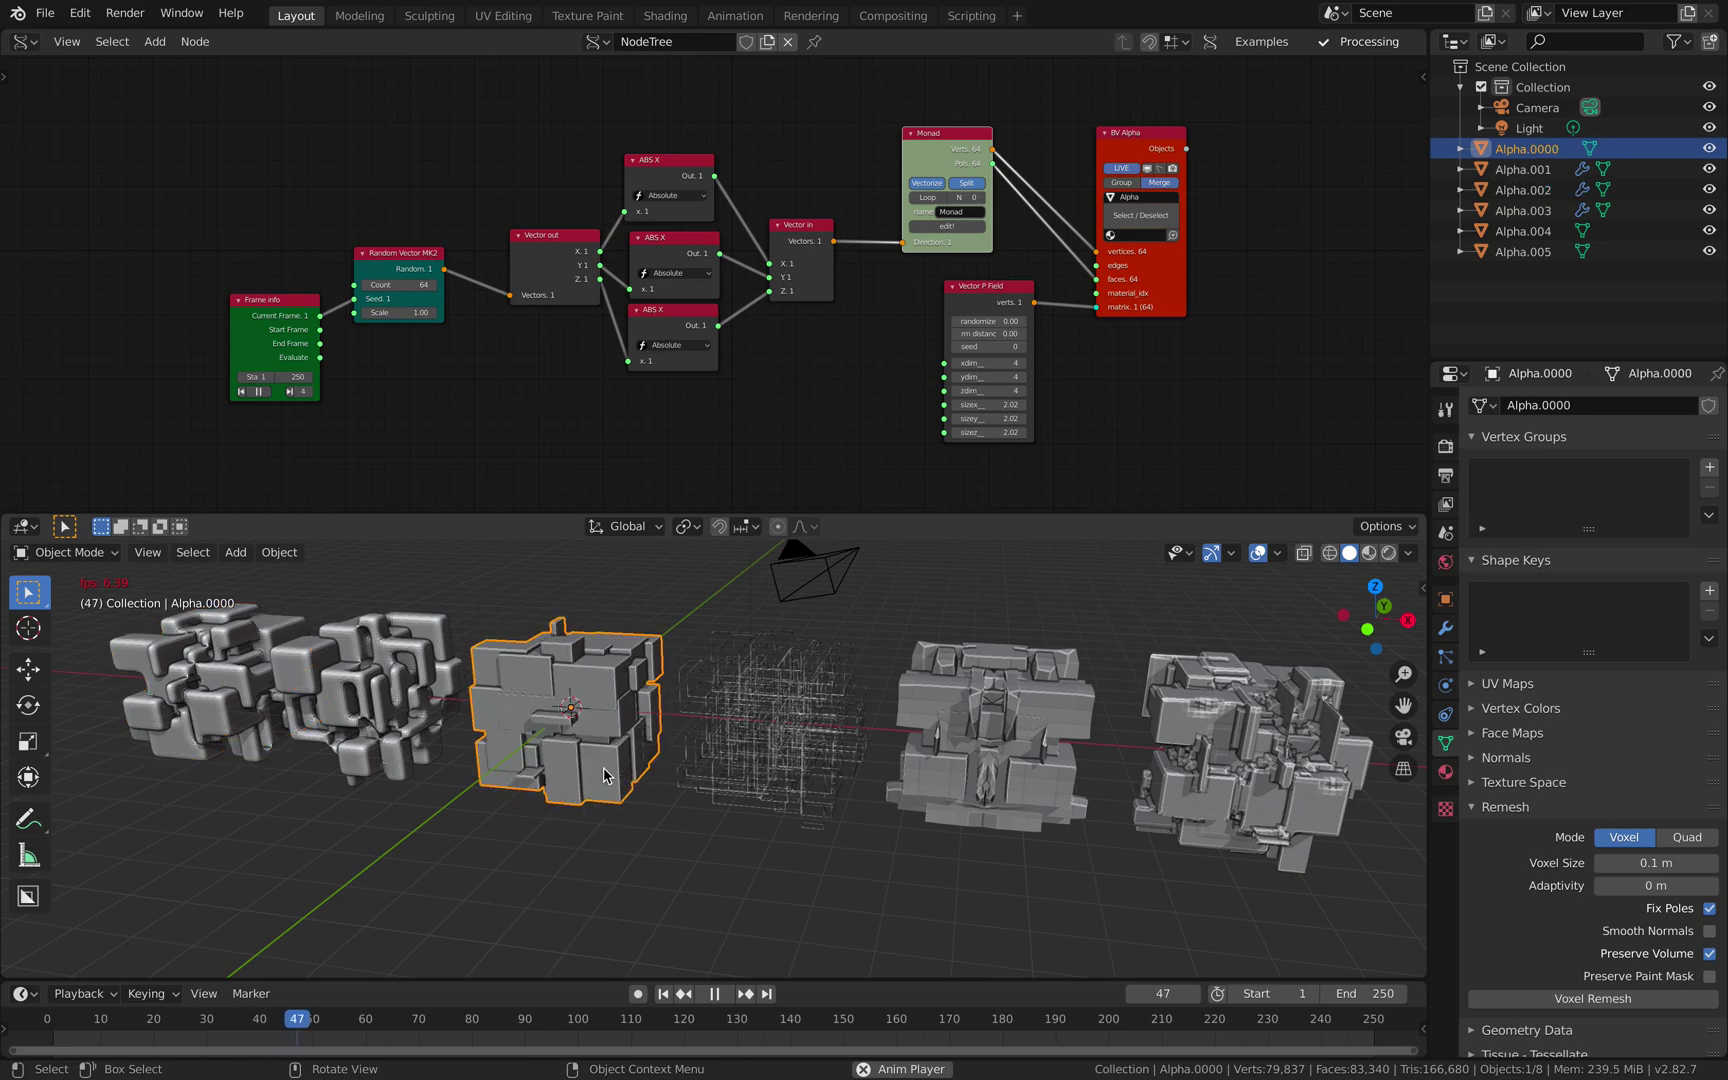
key(shift+d)
click(342, 898)
click(606, 702)
key(shift+d)
click(665, 873)
- Add two more cluster duplicates during playback, extending the front row past the first two copies
scroll(638, 772, down, 1)
key(shift+d)
click(792, 818)
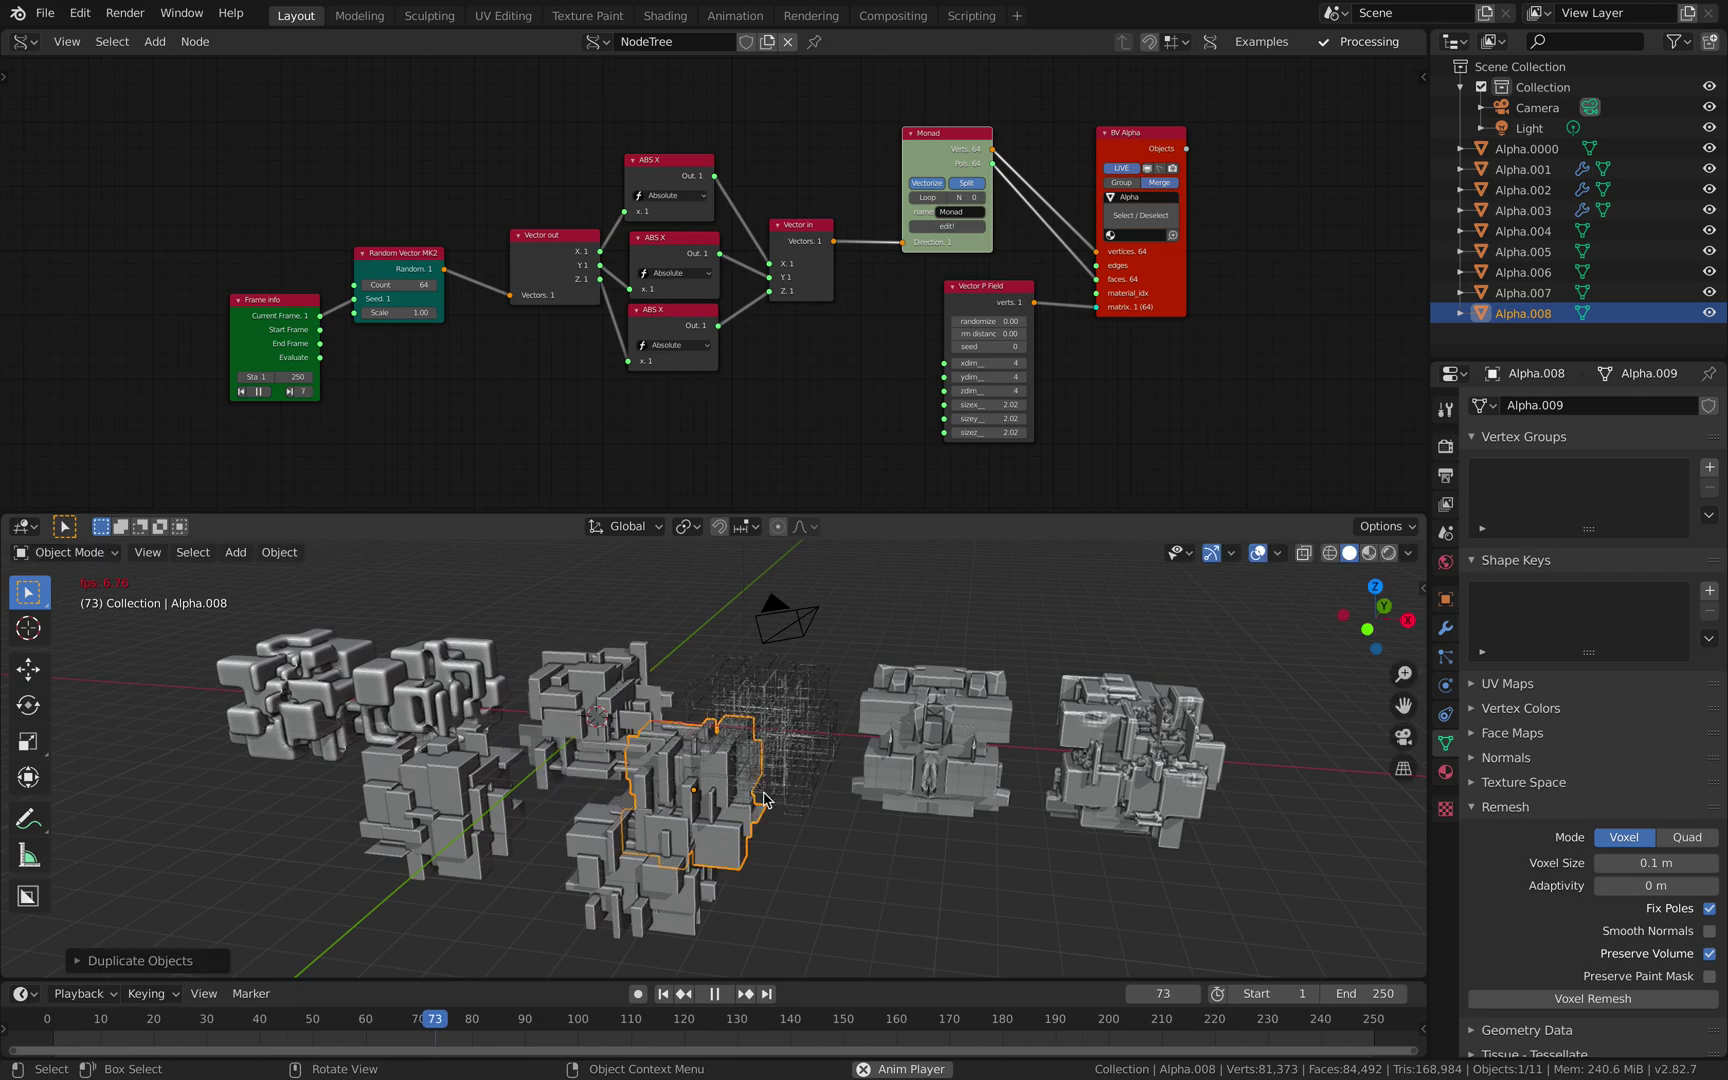
key(g)
click(881, 867)
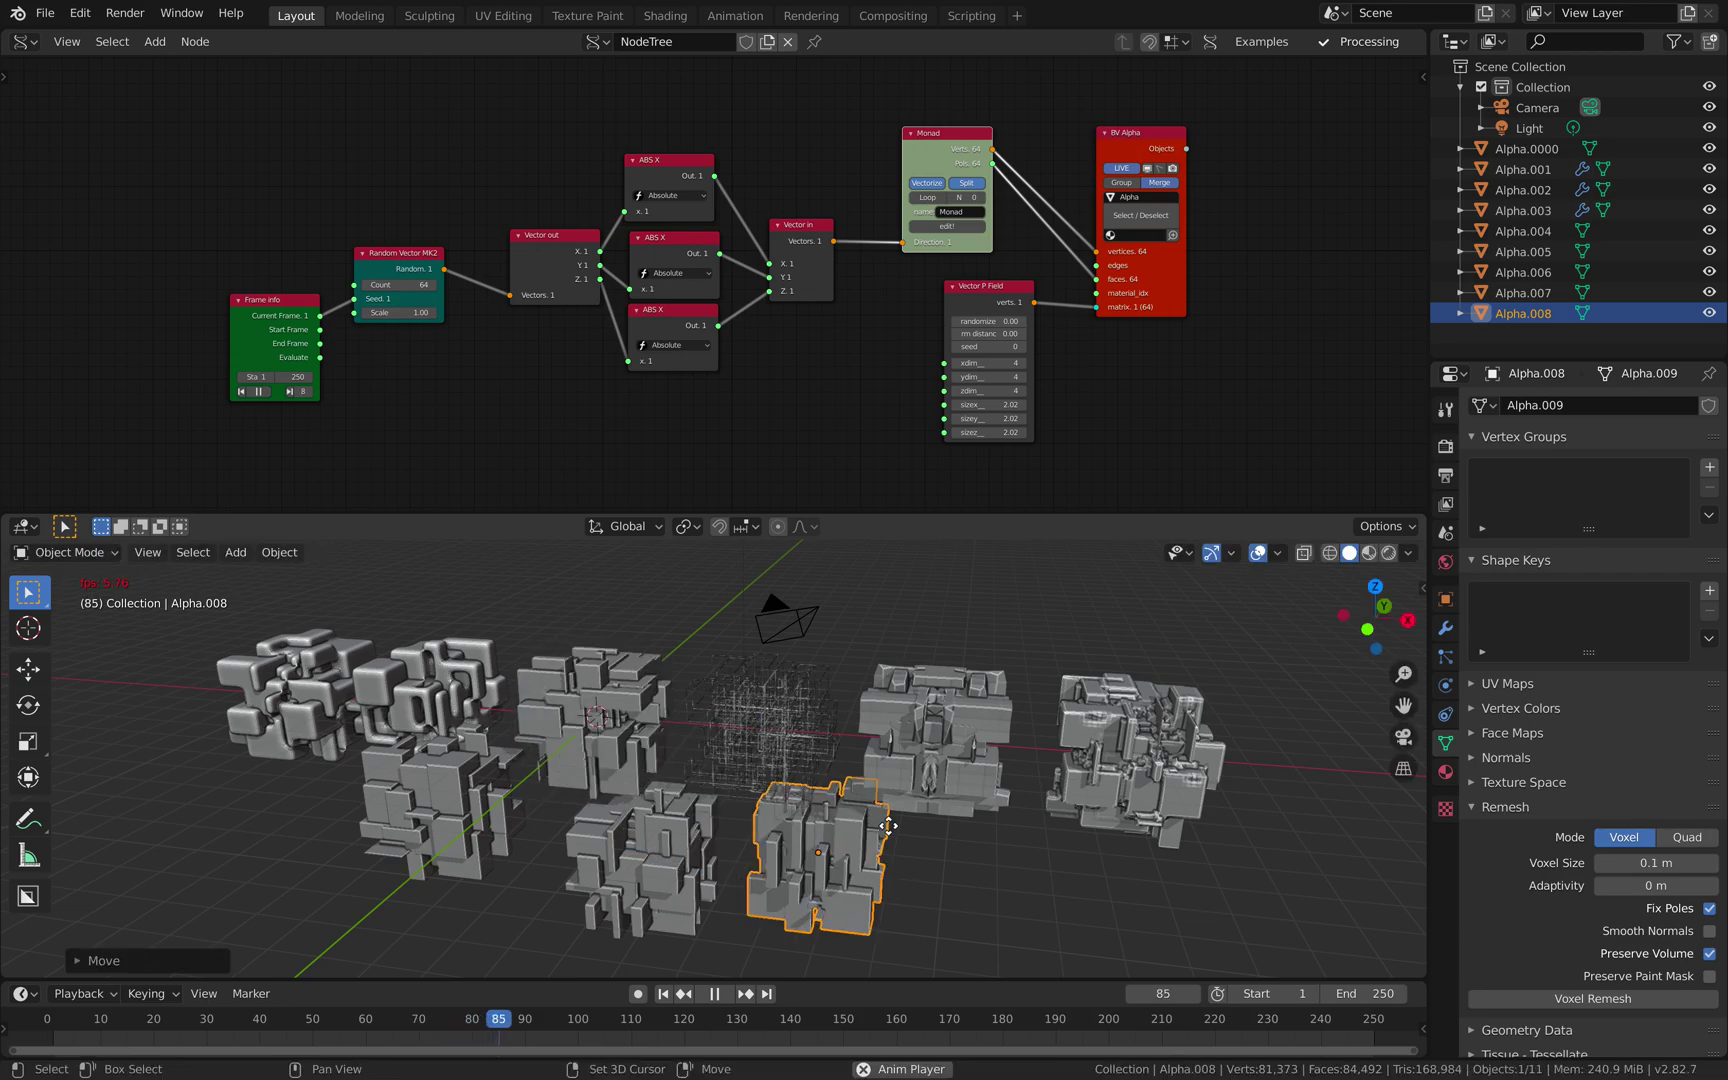
key(shift+d)
click(846, 800)
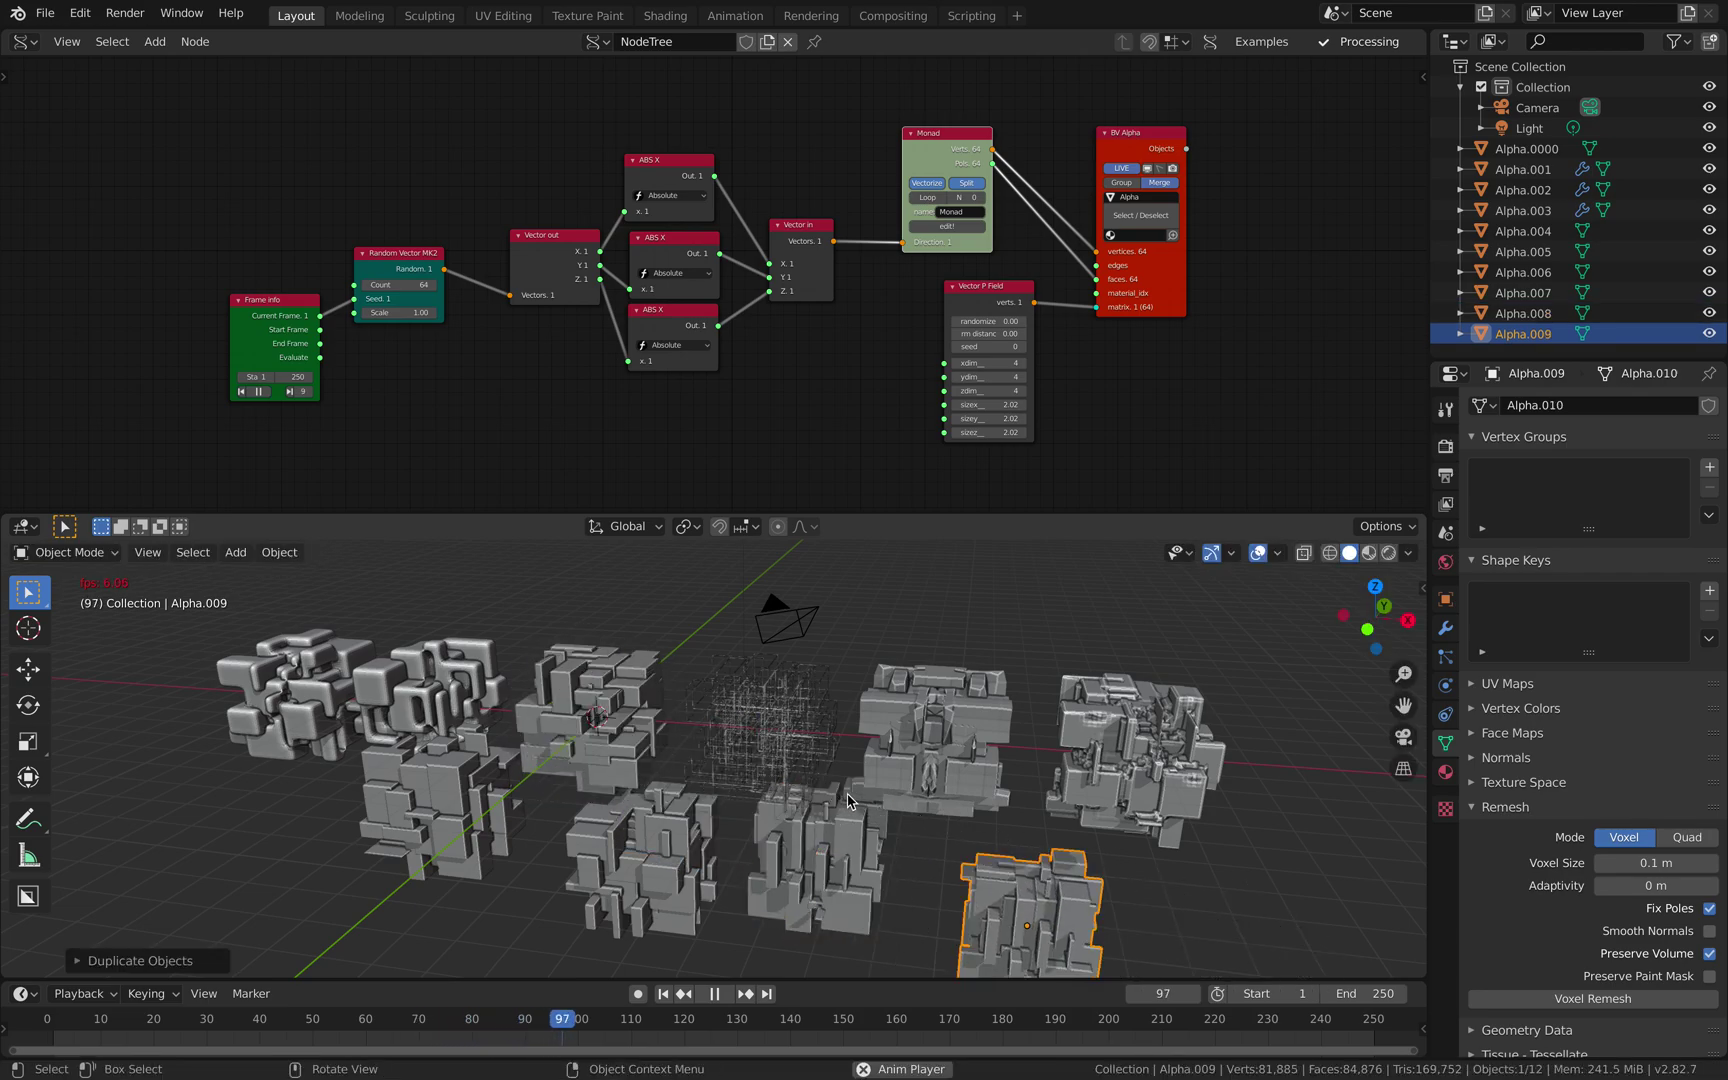